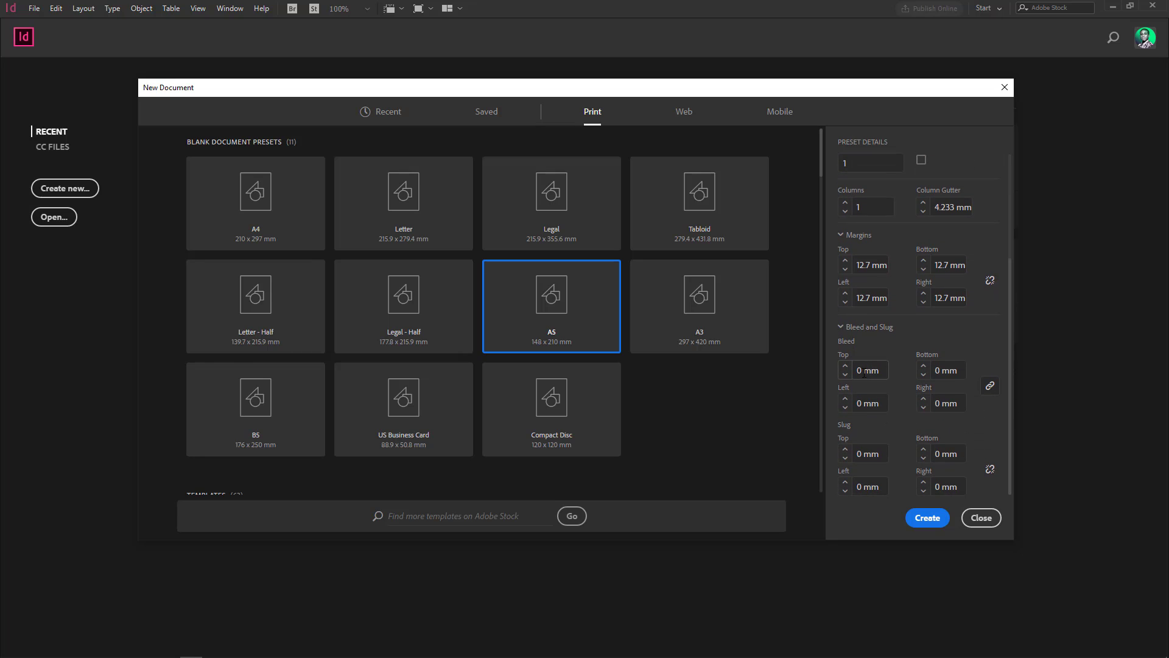
# Step: Set the new document's bleed to 3 mm on all sides
pyautogui.click(864, 373)
pyautogui.write('3mm')
pyautogui.doubleClick(877, 370)
pyautogui.click(877, 401)
pyautogui.doubleClick(864, 371)
# Step: Name the document "2021 Table Calender" and create it
pyautogui.moveTo(1009, 383); pyautogui.dragTo(1007, 272)
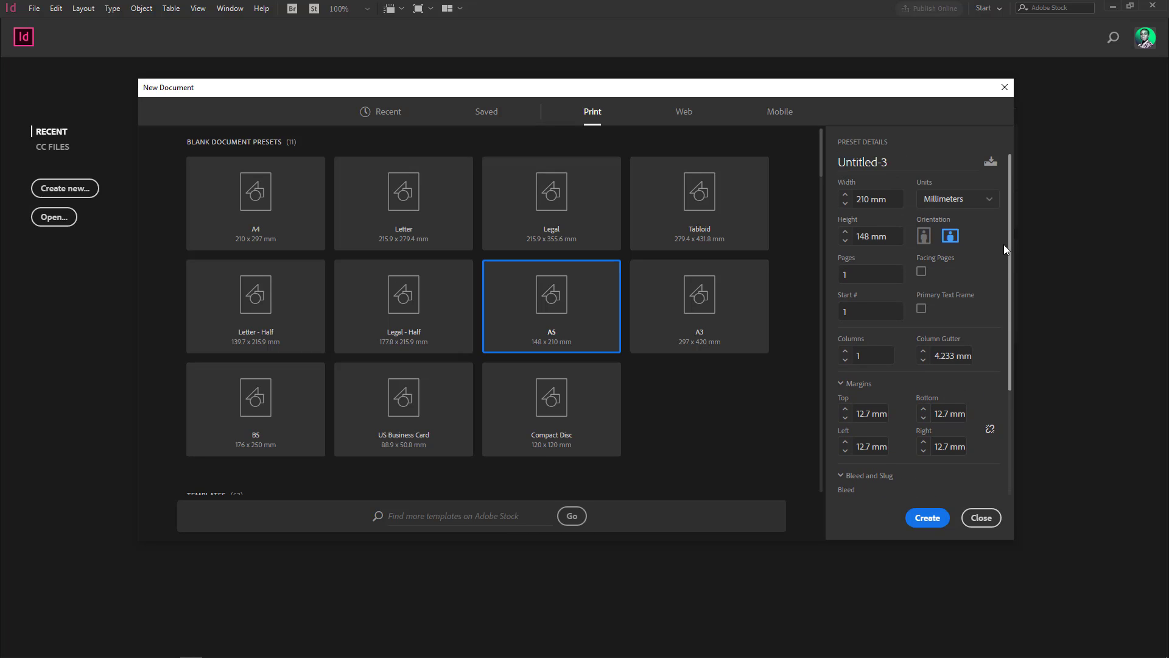
pyautogui.doubleClick(863, 156)
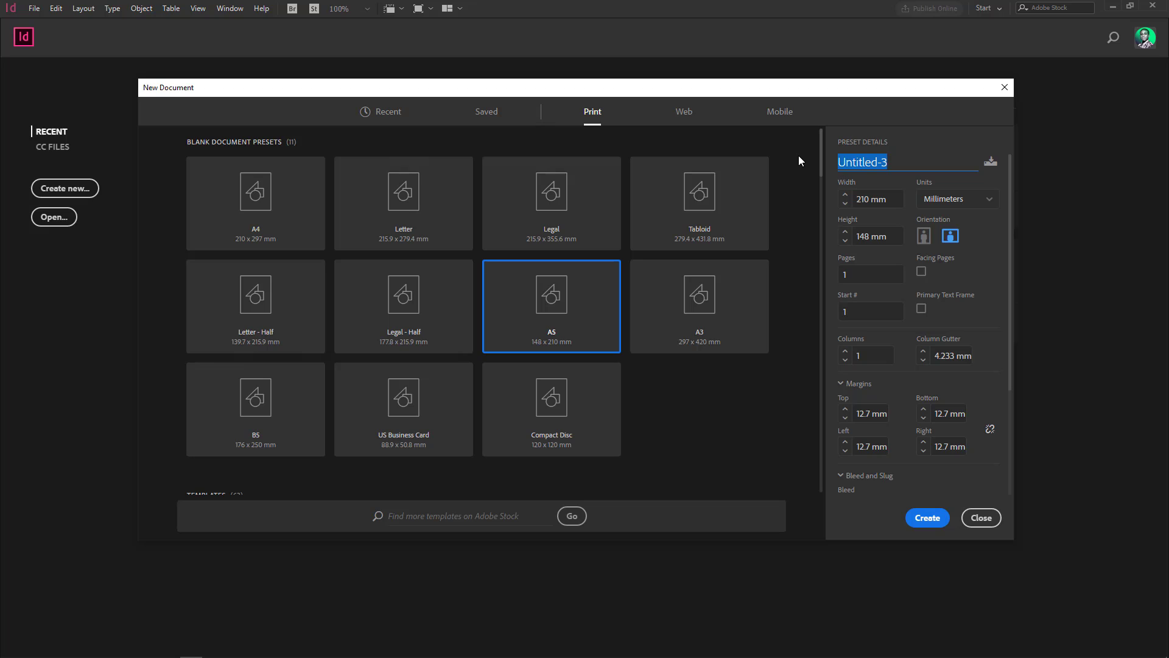
pyautogui.write('@02')
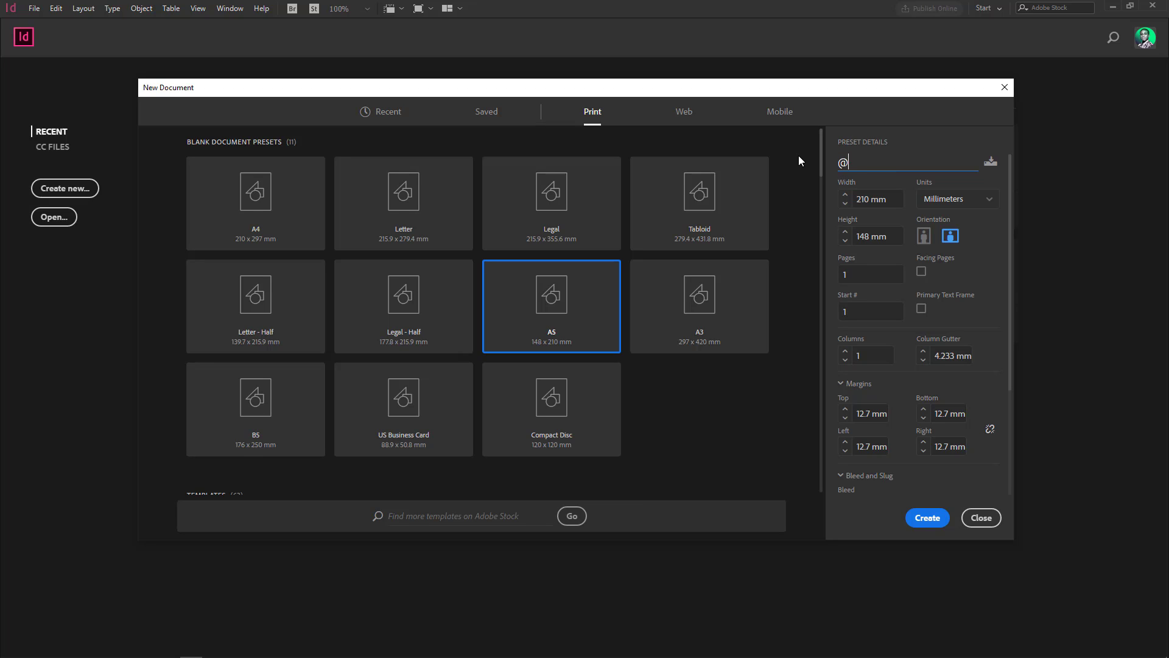
pyautogui.press('BackSpace')
pyautogui.press('BackSpace')
pyautogui.press('BackSpace')
pyautogui.write('2021')
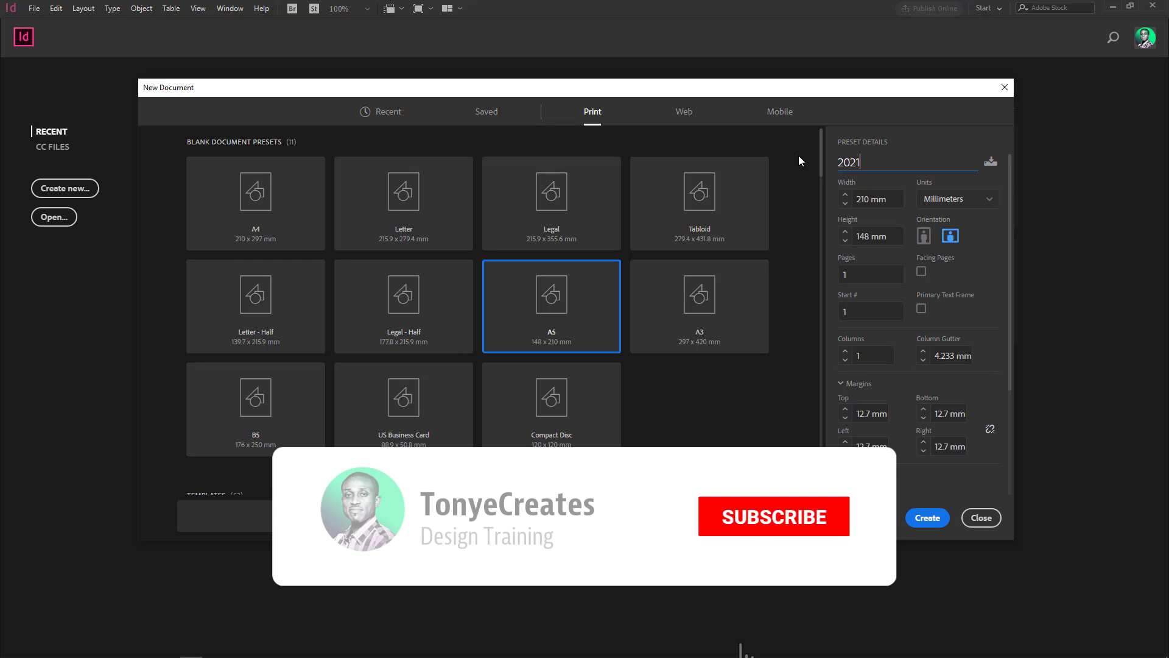
pyautogui.write(' Table ')
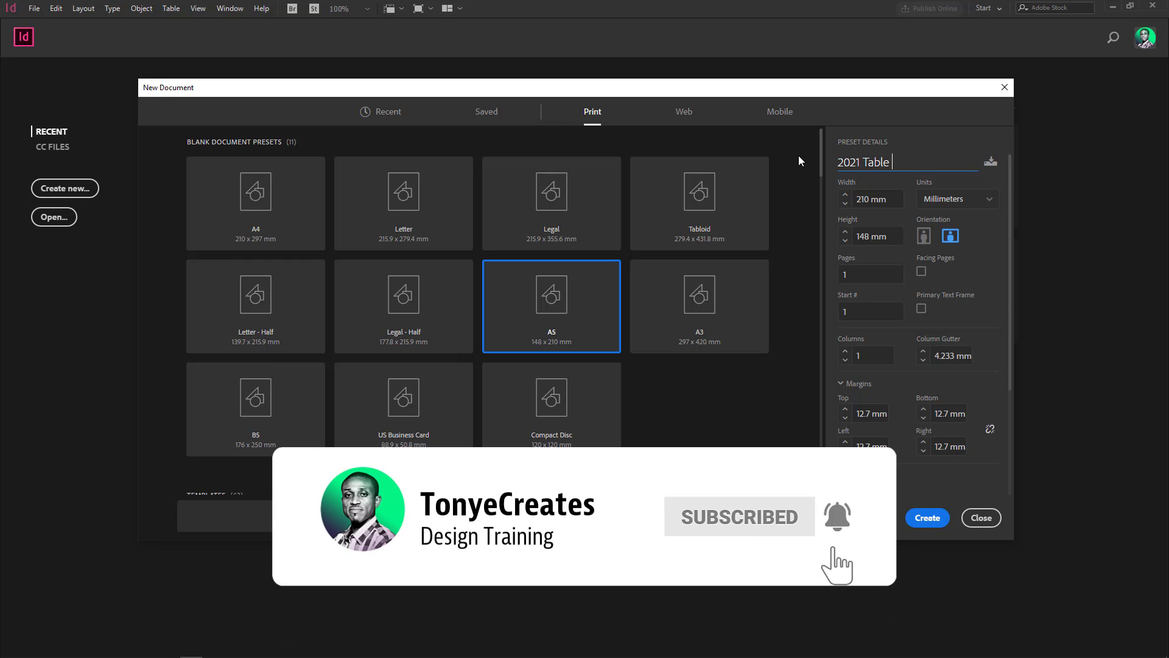
pyautogui.write('Calender')
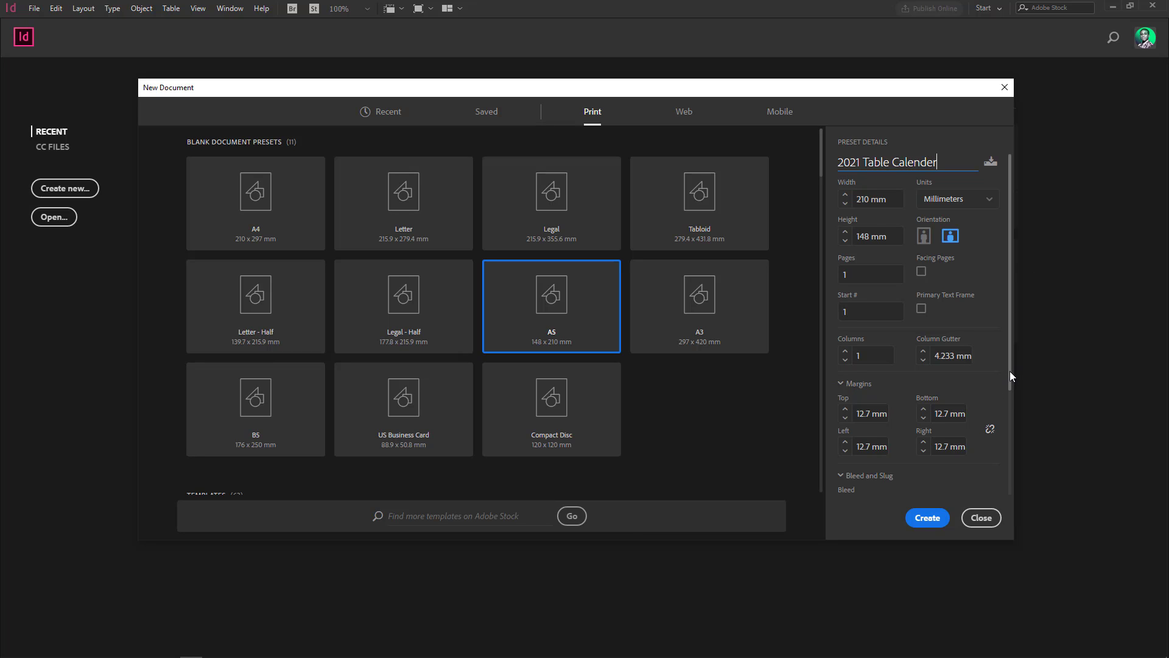
pyautogui.moveTo(1009, 371)
pyautogui.mouseDown()
pyautogui.moveTo(1017, 494)
pyautogui.moveTo(1010, 366)
pyautogui.mouseUp()
pyautogui.click(928, 519)
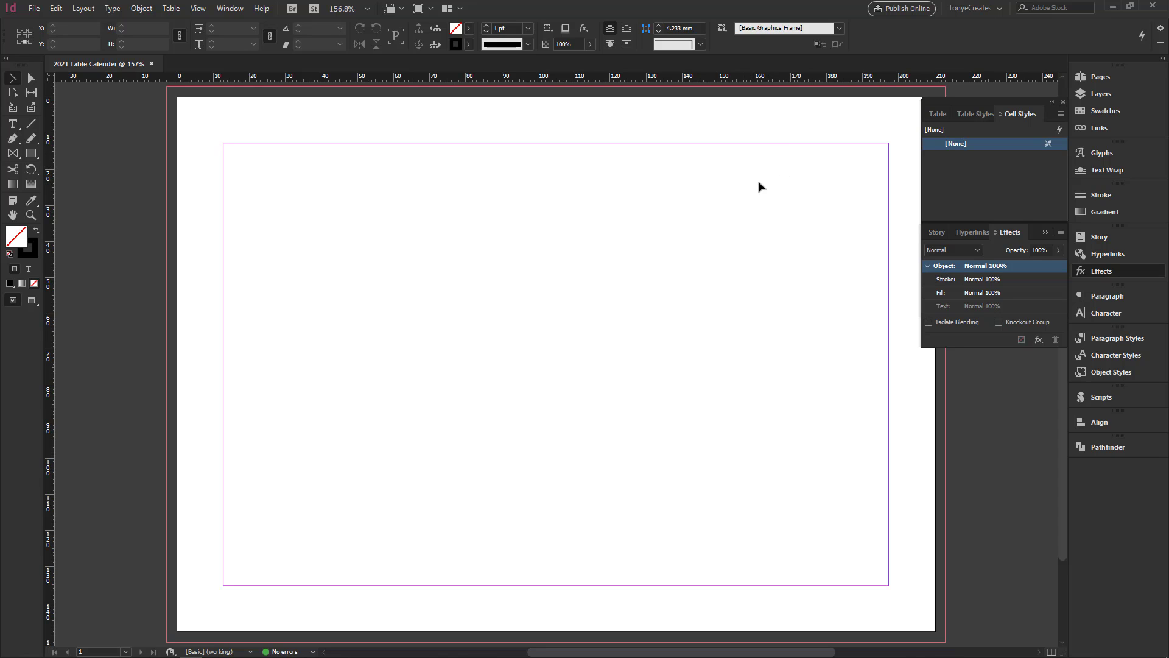
# Step: Open the A-Master page for editing
pyautogui.click(1100, 76)
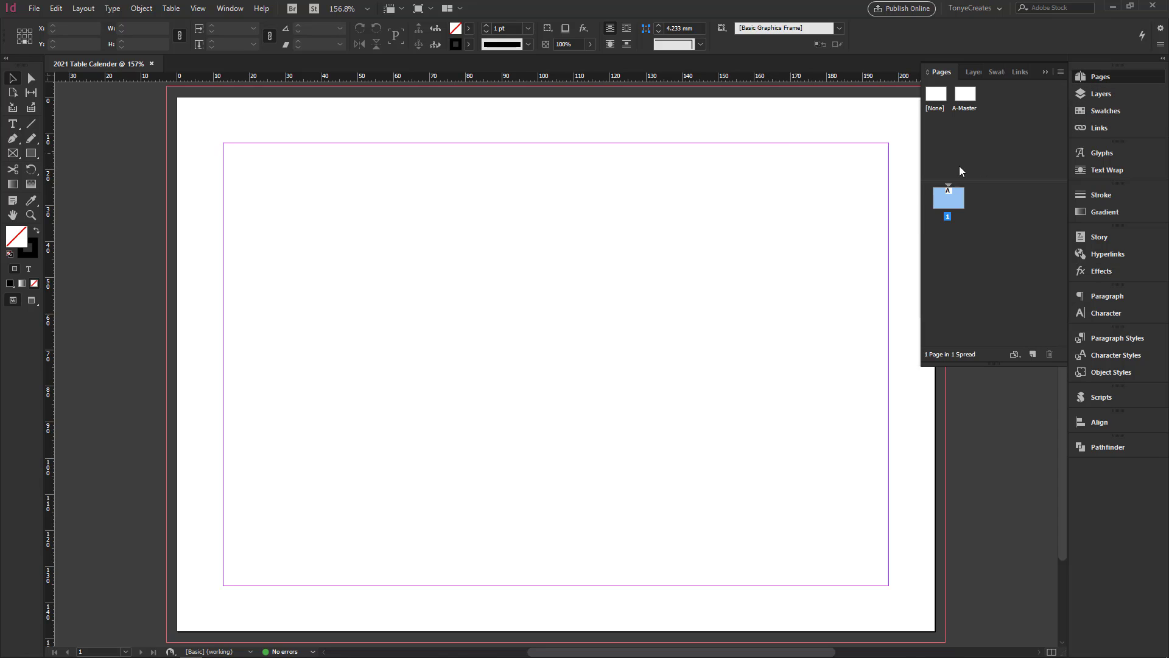
pyautogui.doubleClick(966, 99)
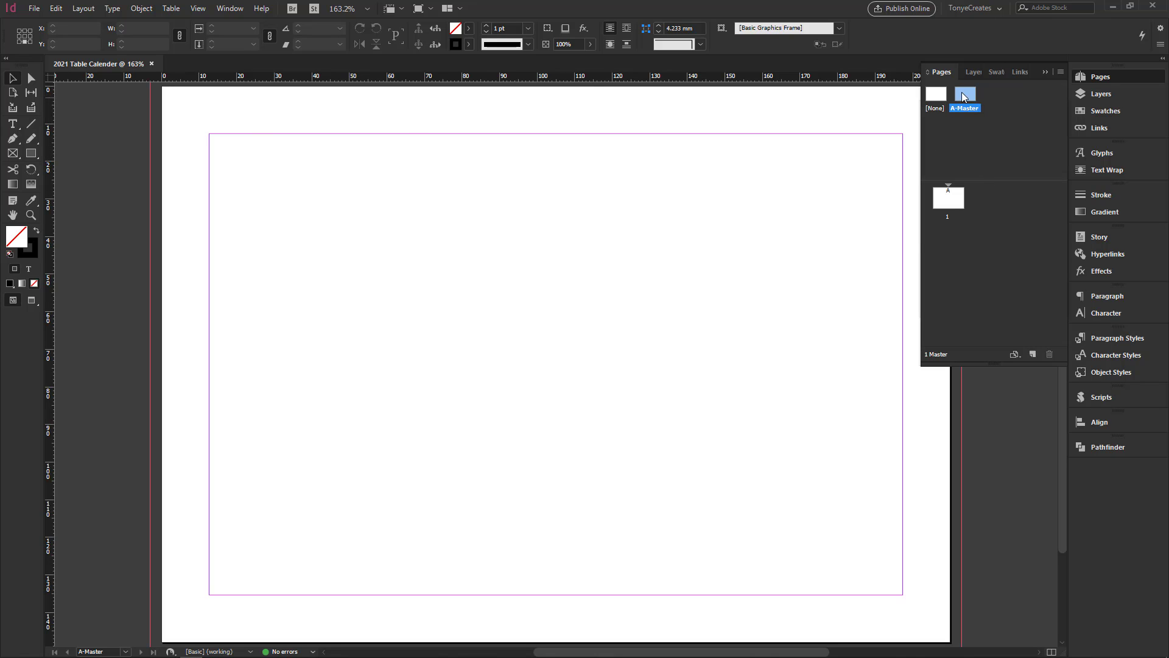
pyautogui.click(1099, 77)
pyautogui.click(1099, 78)
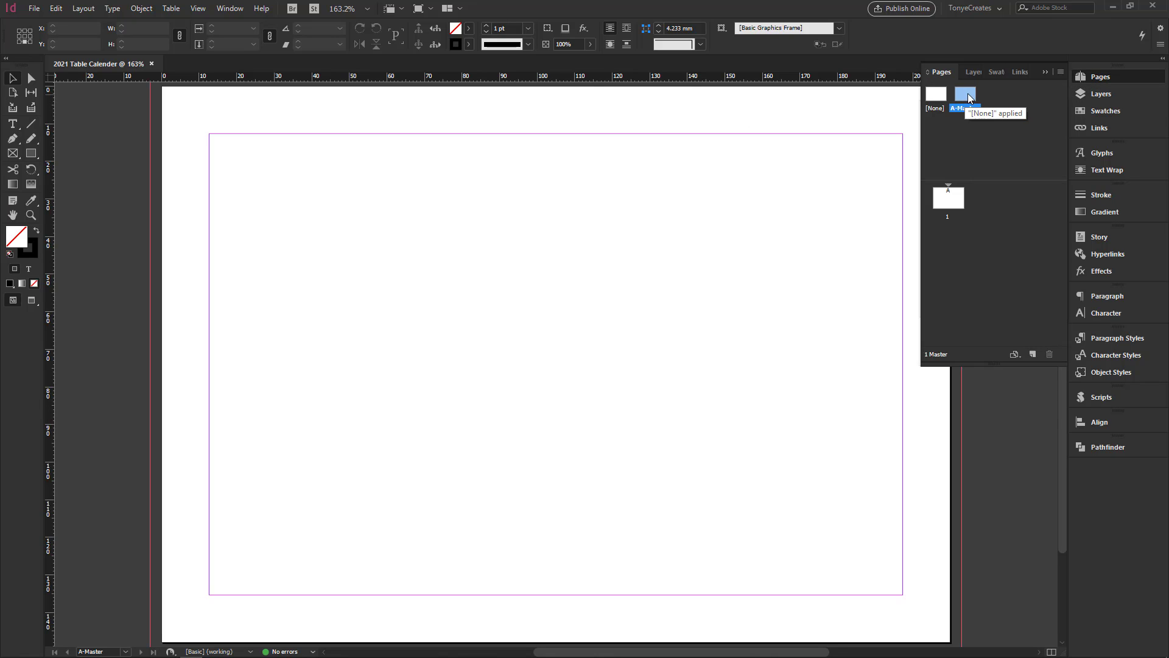
pyautogui.click(231, 9)
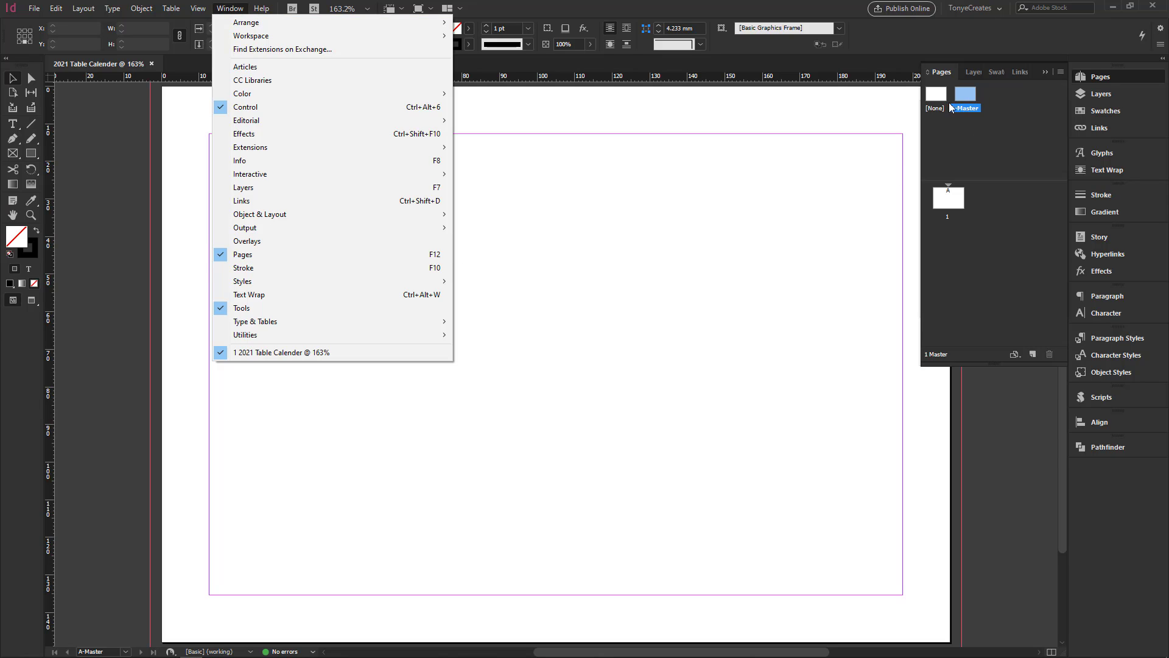
pyautogui.click(802, 214)
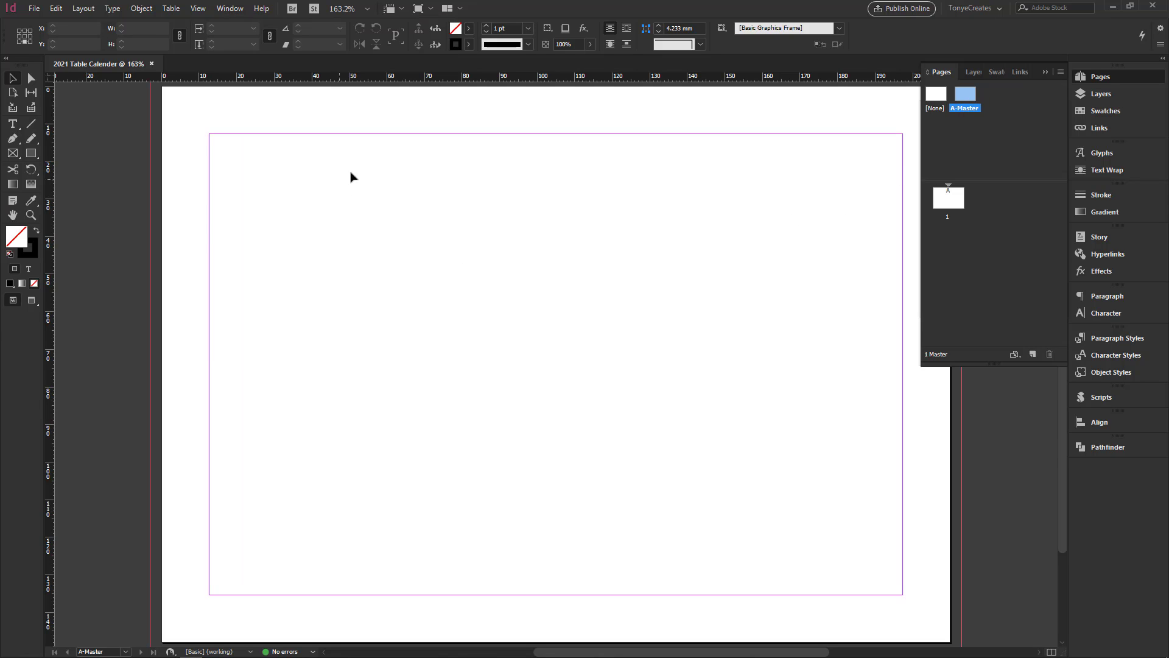
# Step: Set the A-Master margins to 87 mm top, 9 mm bottom, and 13 mm left and right
pyautogui.click(86, 11)
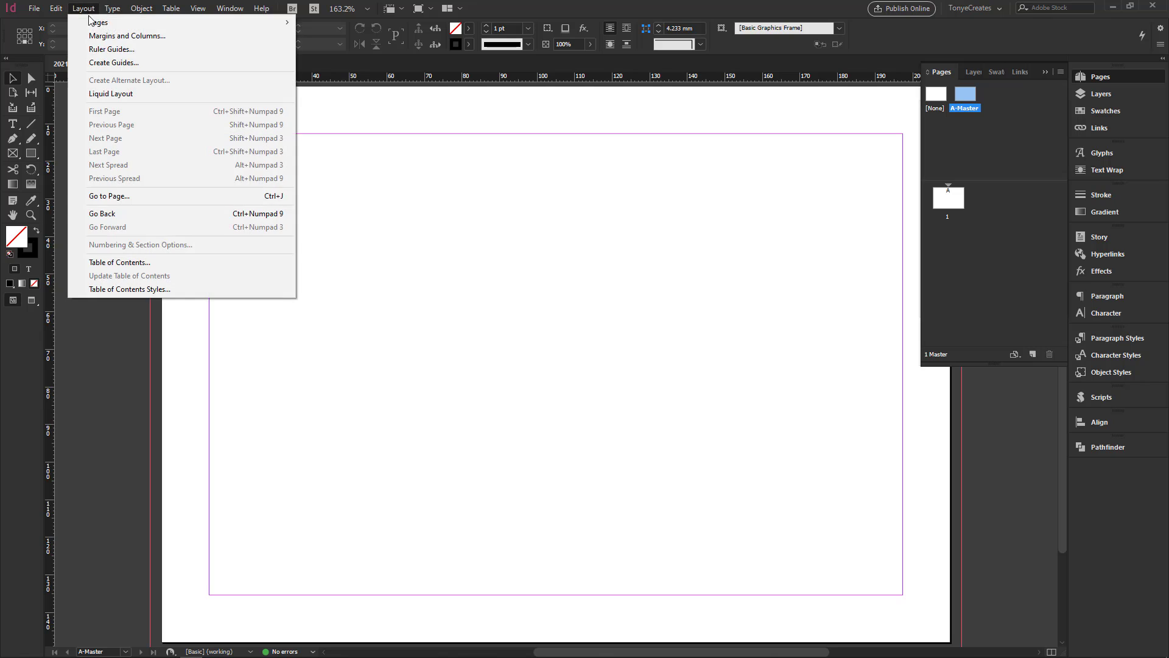
pyautogui.click(183, 38)
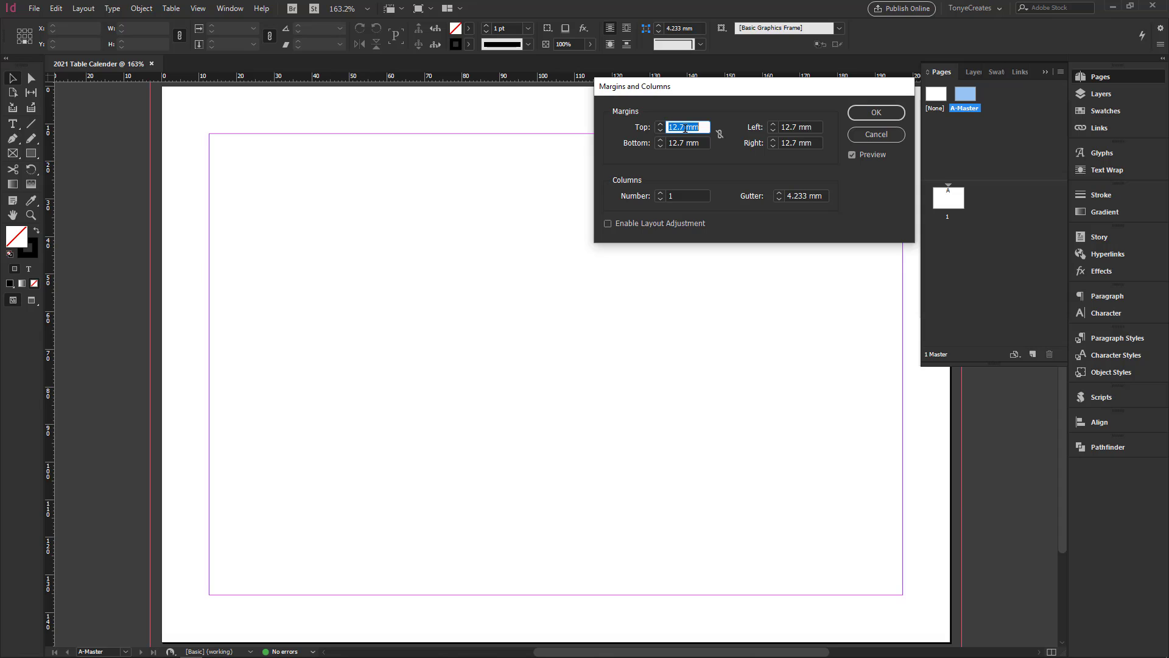
pyautogui.write('87')
pyautogui.press('Tab')
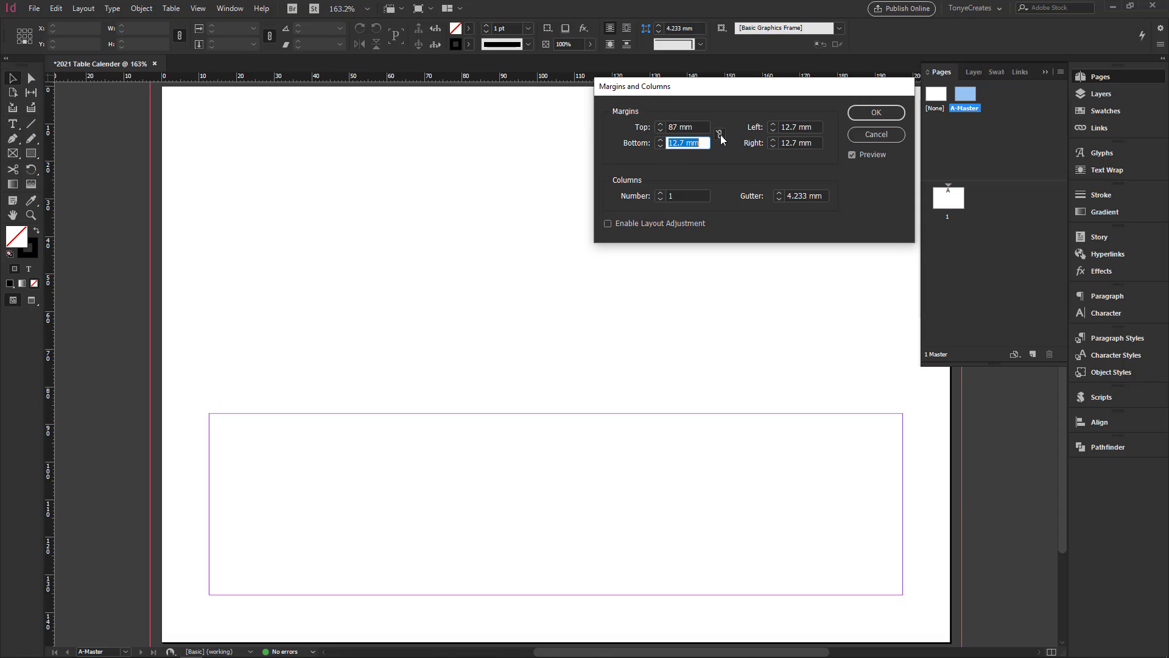
pyautogui.write('9')
pyautogui.moveTo(809, 128); pyautogui.dragTo(772, 126)
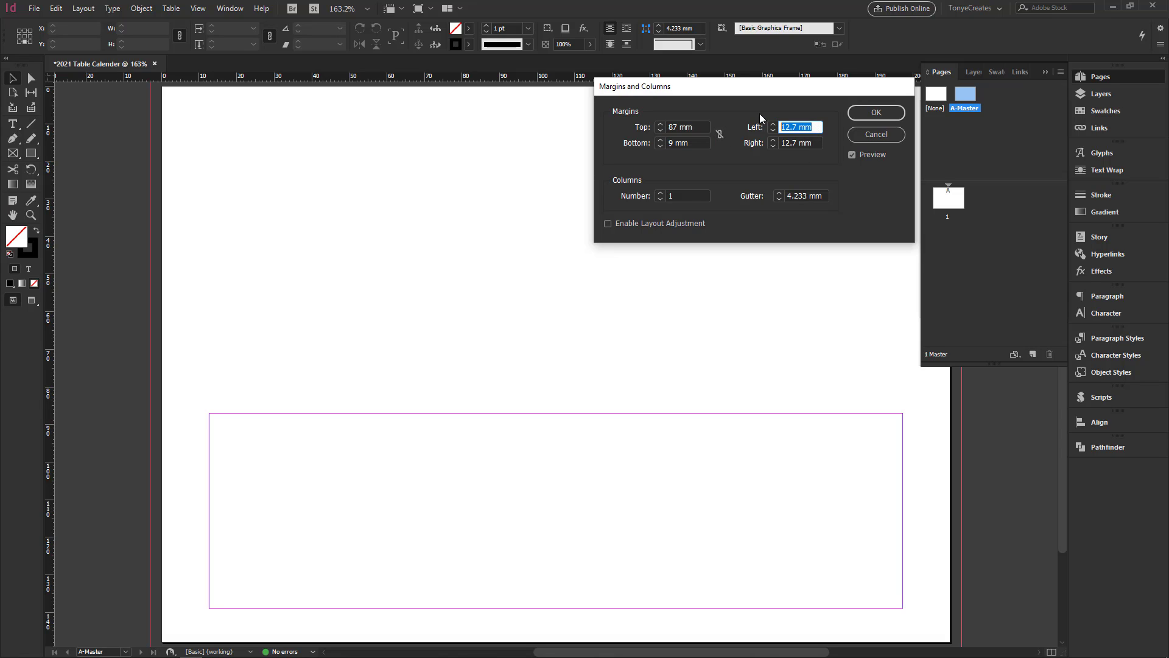
pyautogui.write('13')
pyautogui.press('Tab')
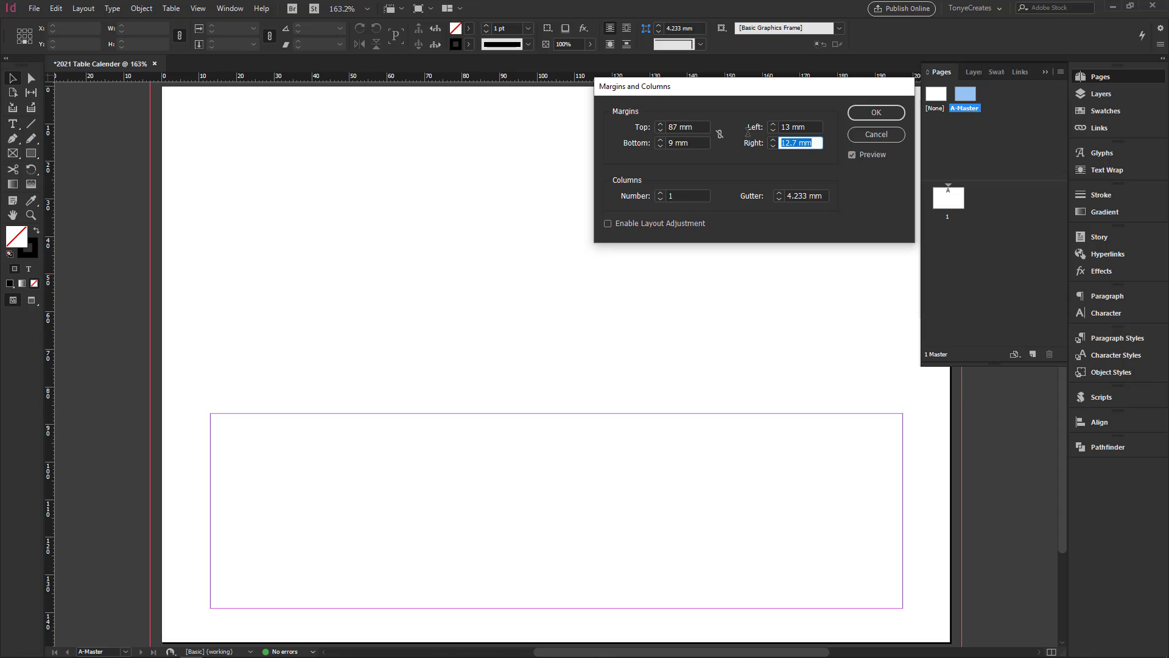
pyautogui.write('13')
pyautogui.click(816, 128)
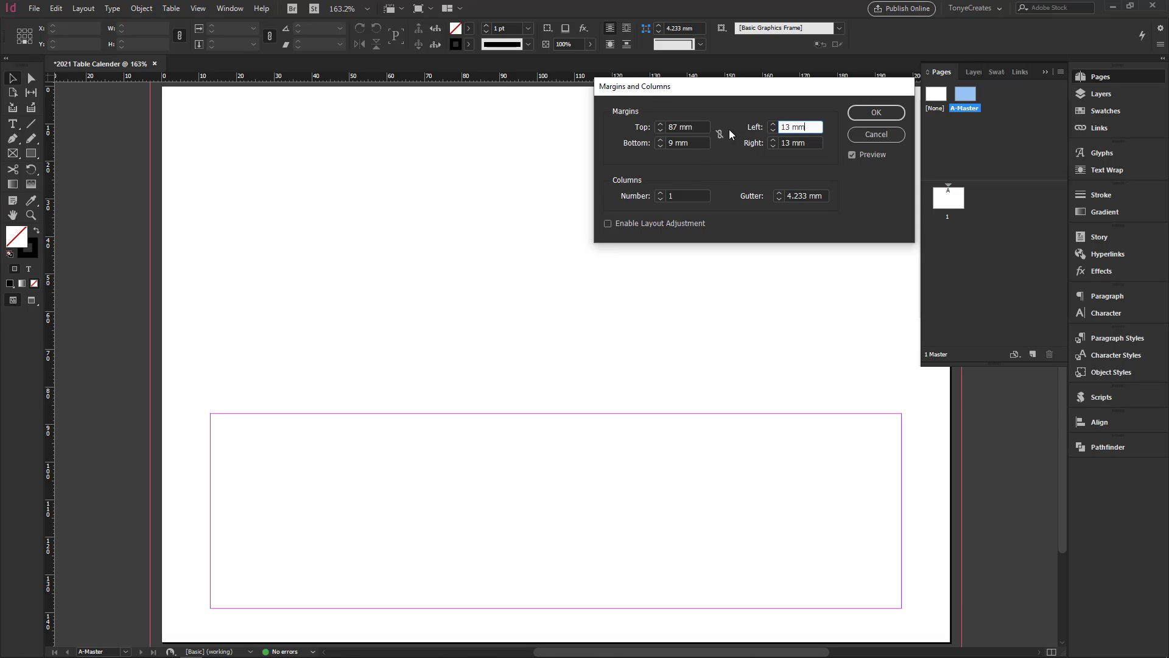
pyautogui.click(877, 115)
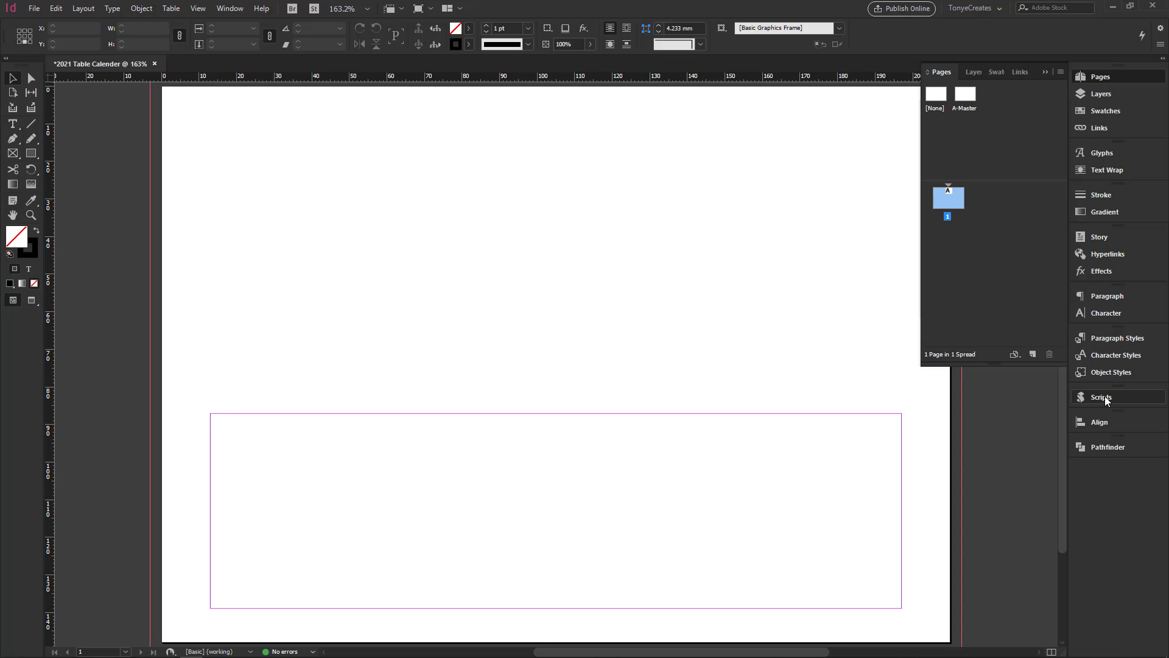
# Step: Run the calendarWizard script from the calendarWizard.5.1 folder in the User scripts
pyautogui.click(1104, 397)
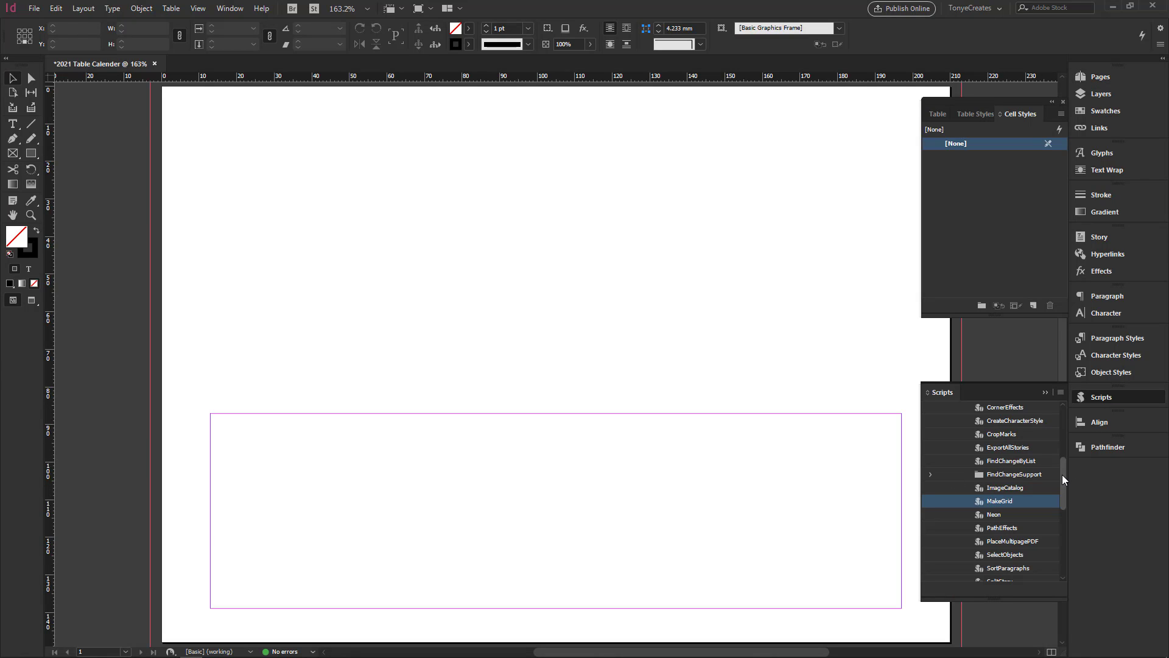
pyautogui.scroll(4, 1064, 480)
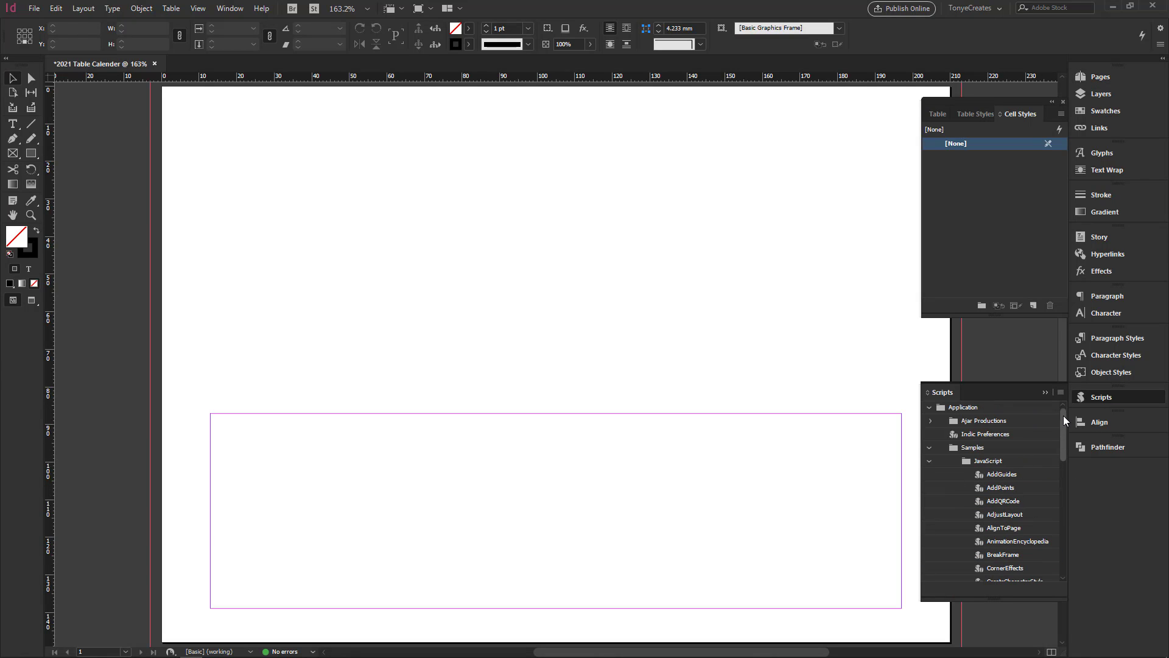
pyautogui.click(930, 449)
pyautogui.click(929, 406)
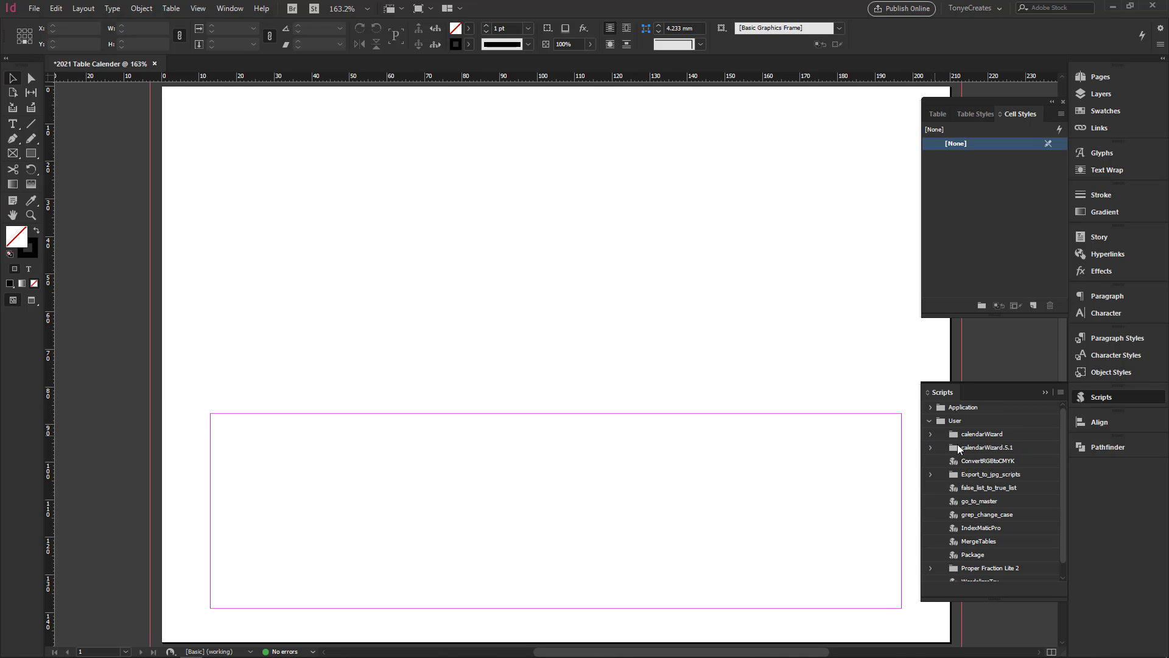
pyautogui.click(930, 448)
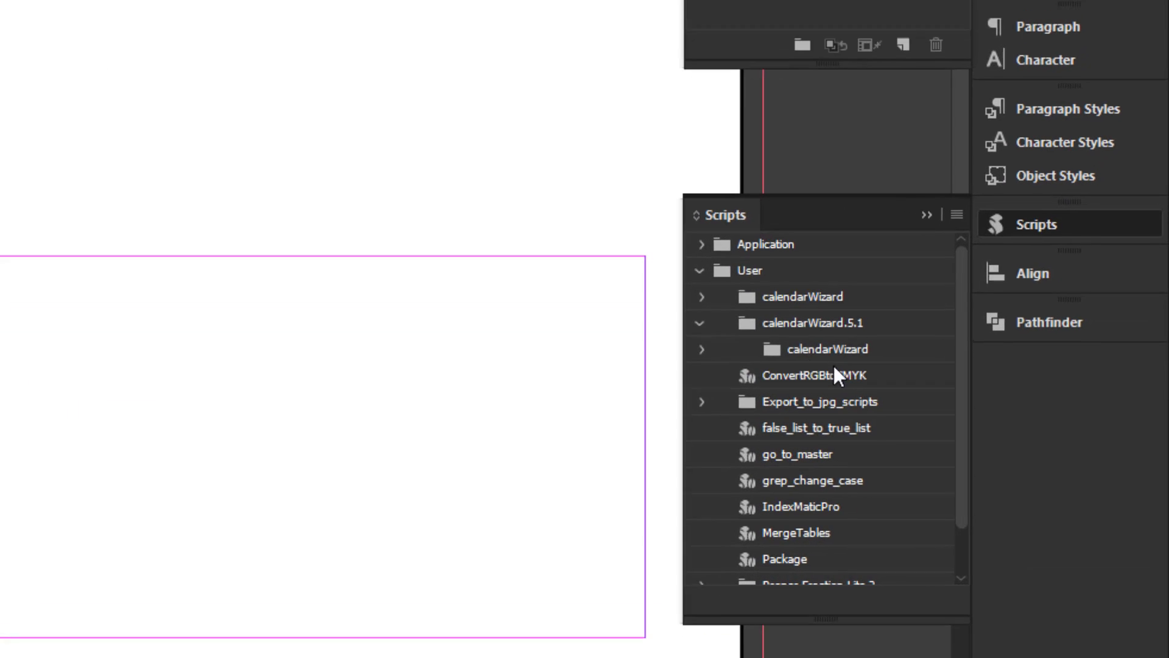
pyautogui.click(687, 343)
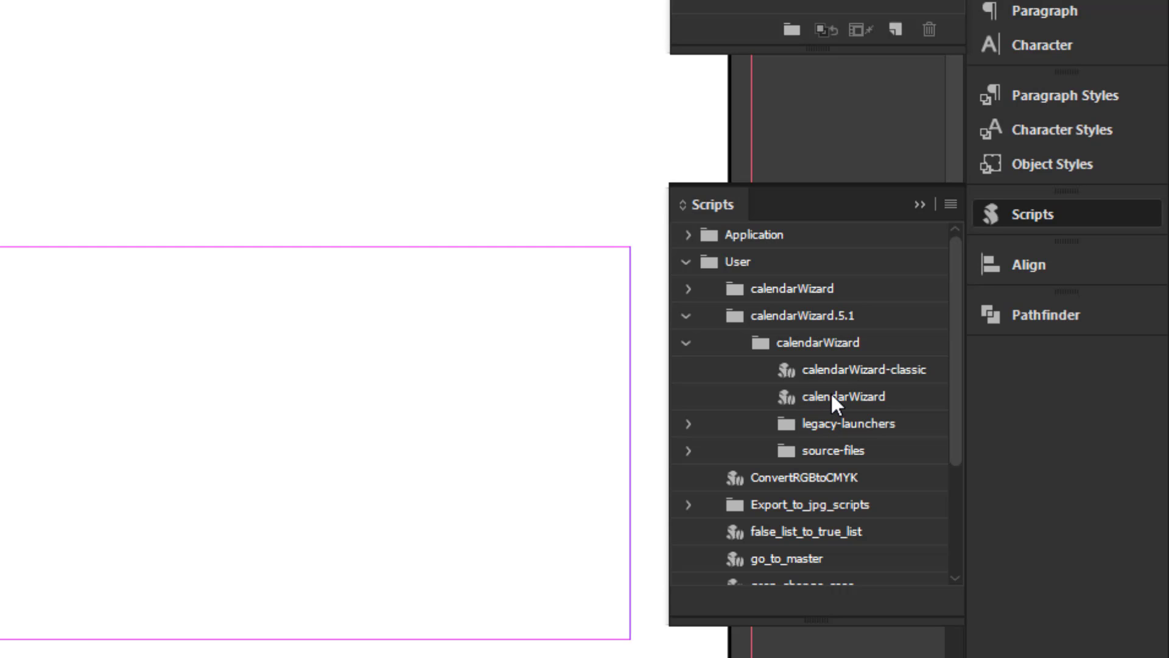
pyautogui.doubleClick(832, 396)
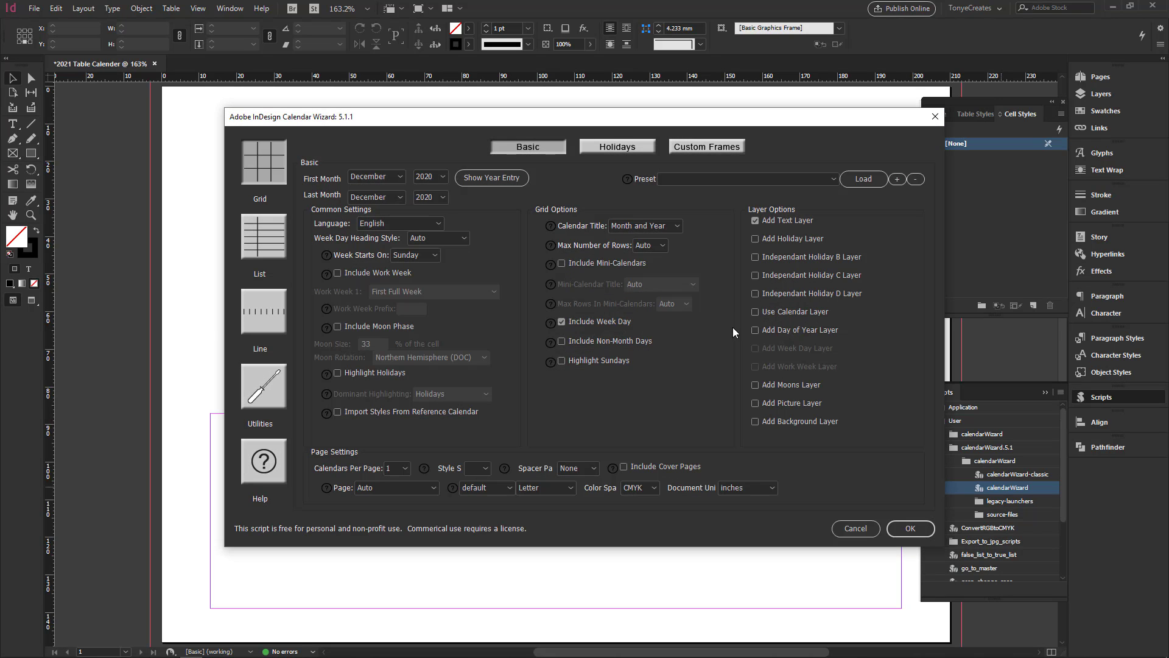
# Step: Set the calendar range to run from January 2021 through December 2021
pyautogui.moveTo(560, 114); pyautogui.dragTo(511, 97)
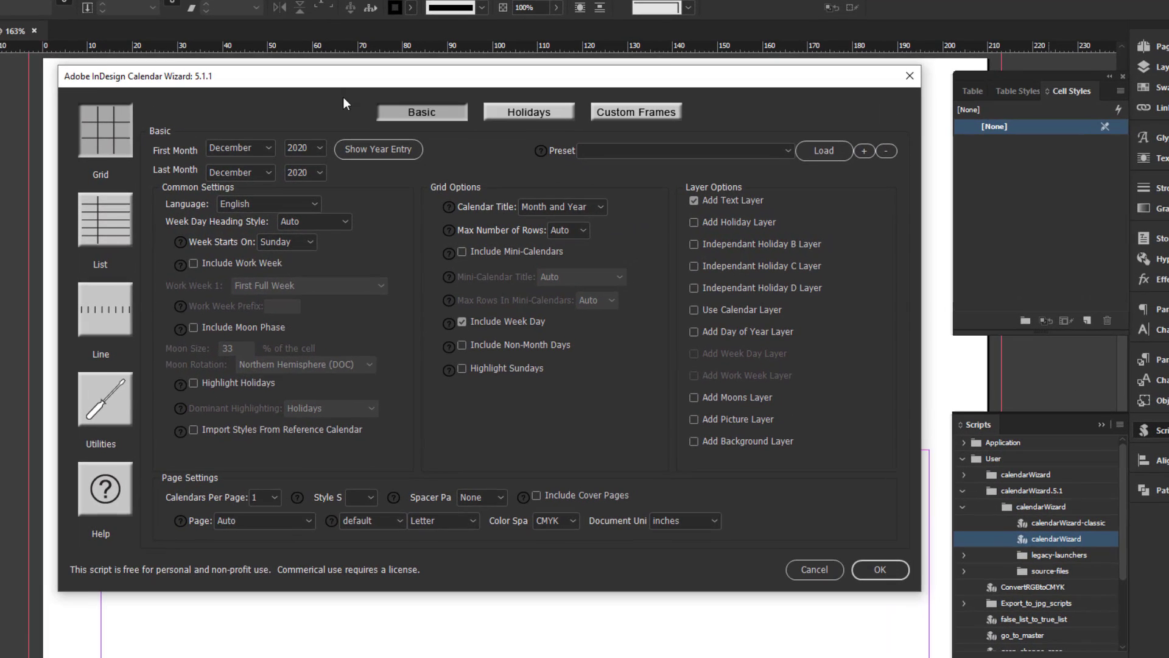
pyautogui.click(267, 148)
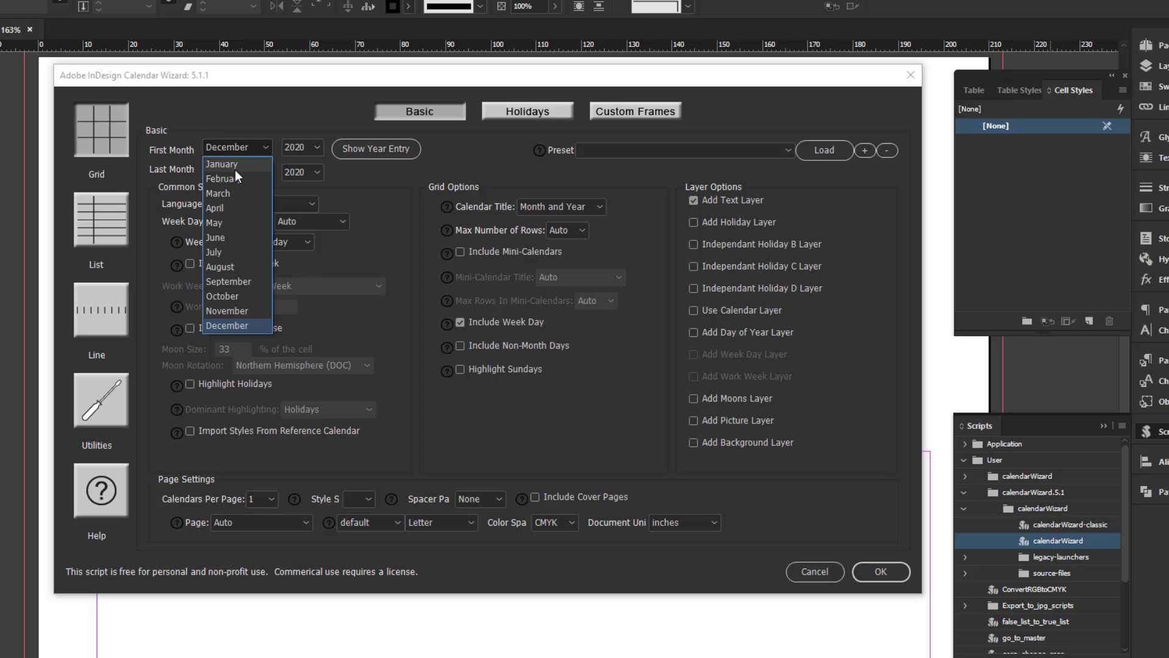
pyautogui.click(235, 164)
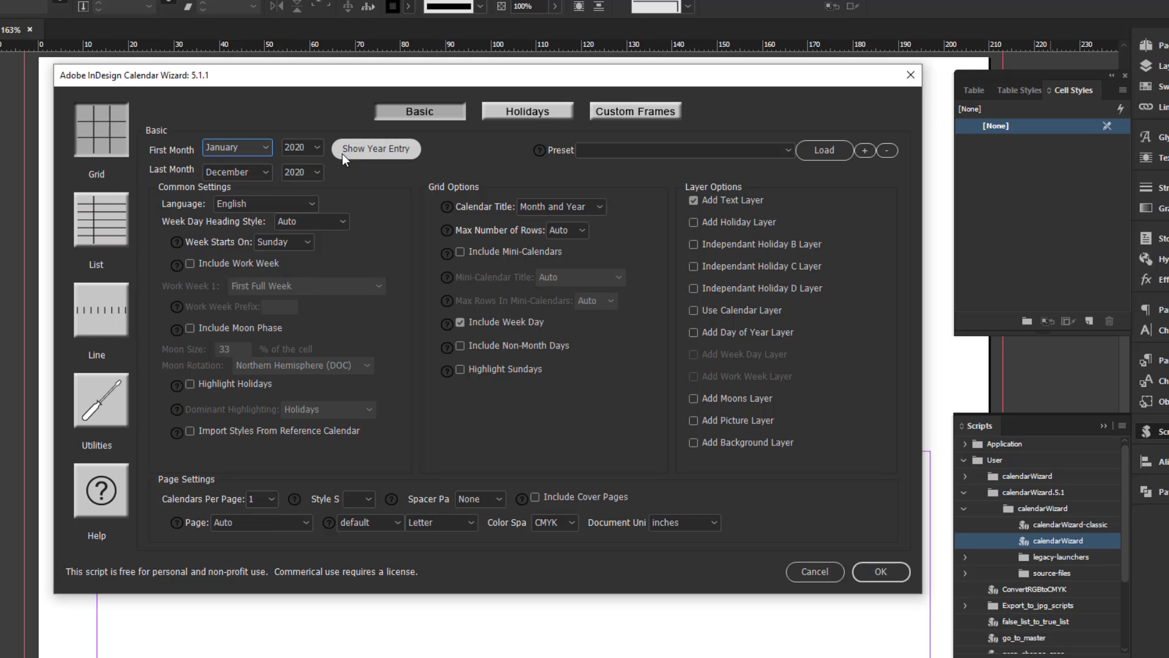
pyautogui.click(314, 148)
pyautogui.click(297, 296)
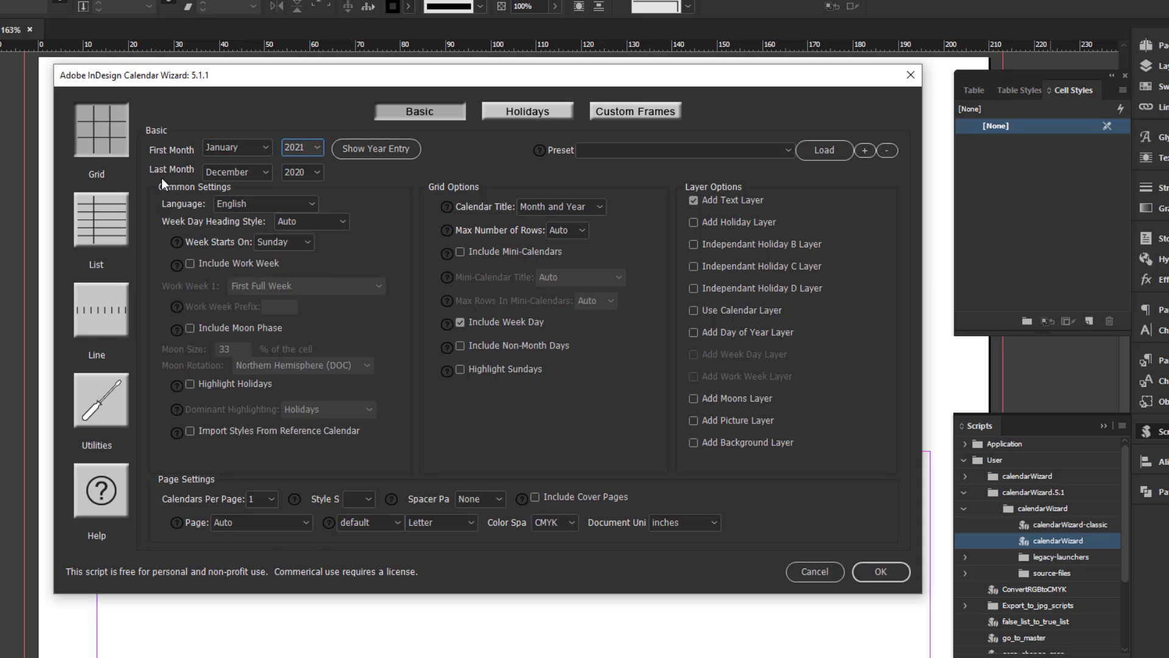
pyautogui.click(317, 172)
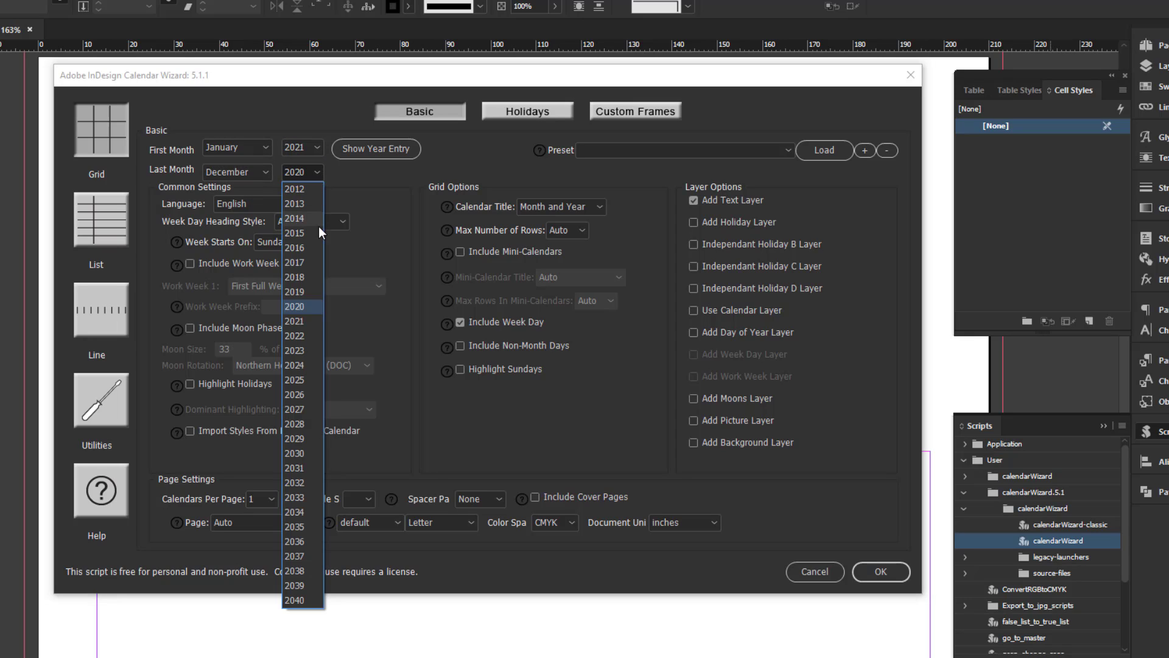
pyautogui.click(298, 321)
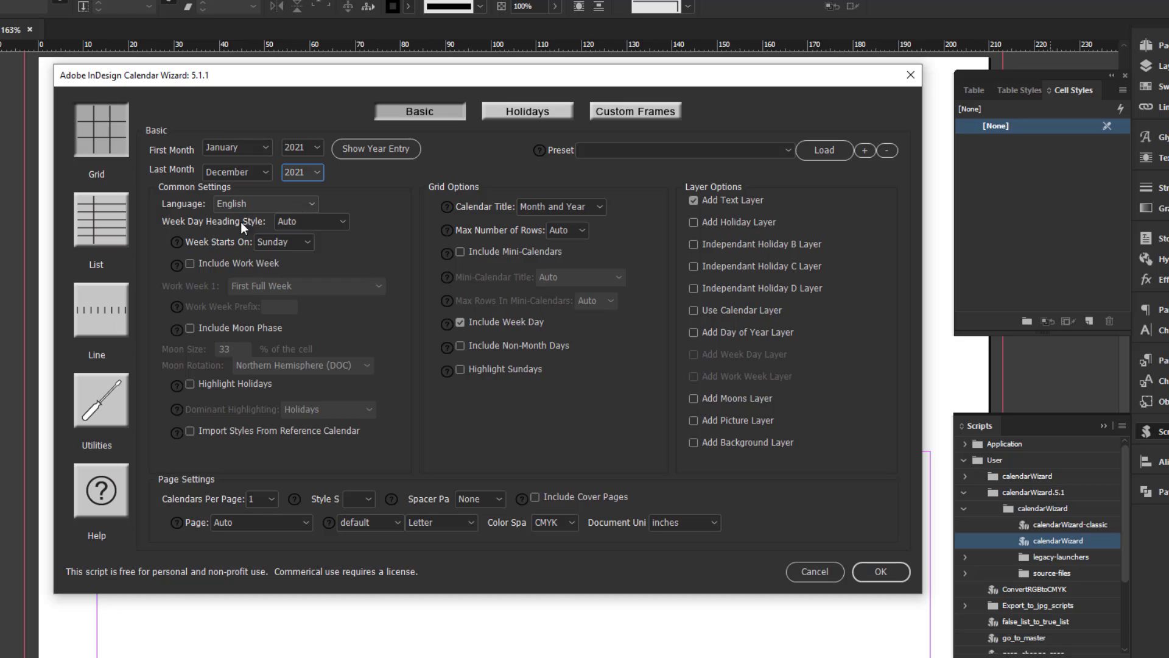
# Step: Set the week day heading style to "Mid: Sun" and the week to start on Sunday
pyautogui.click(334, 222)
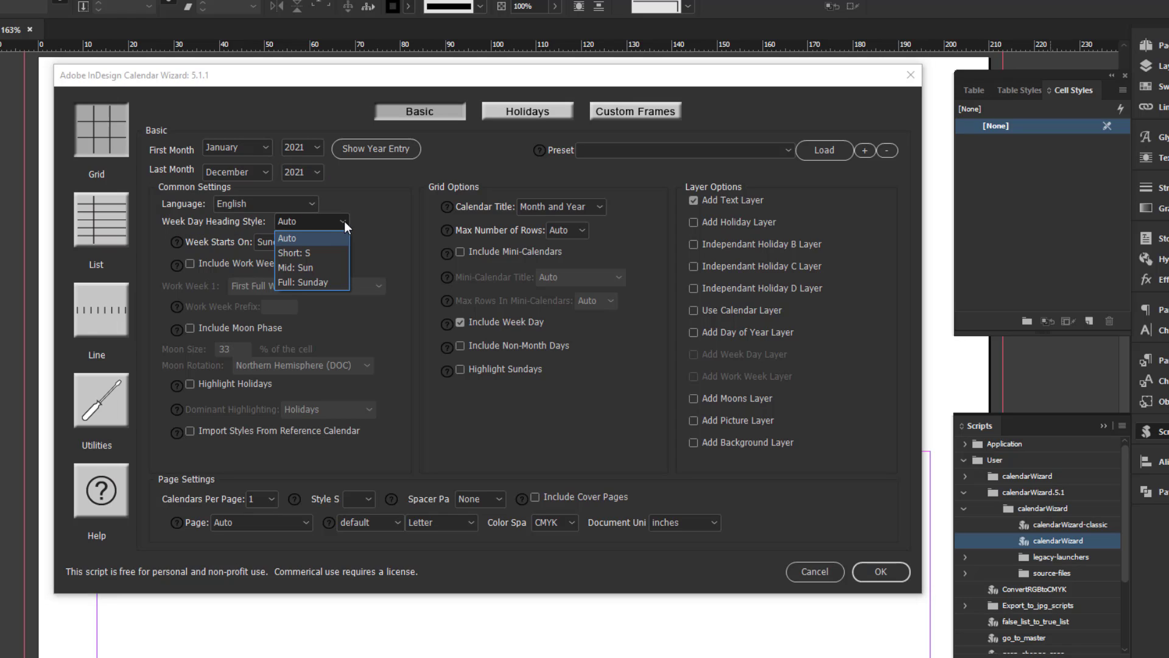
pyautogui.click(310, 268)
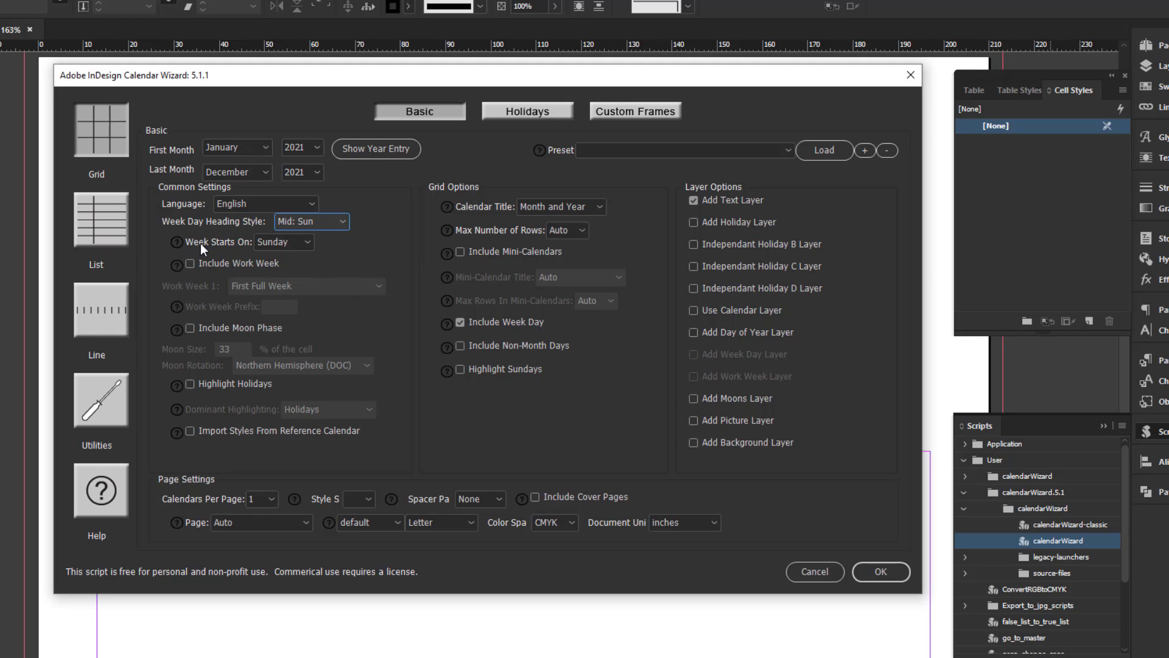
pyautogui.click(308, 242)
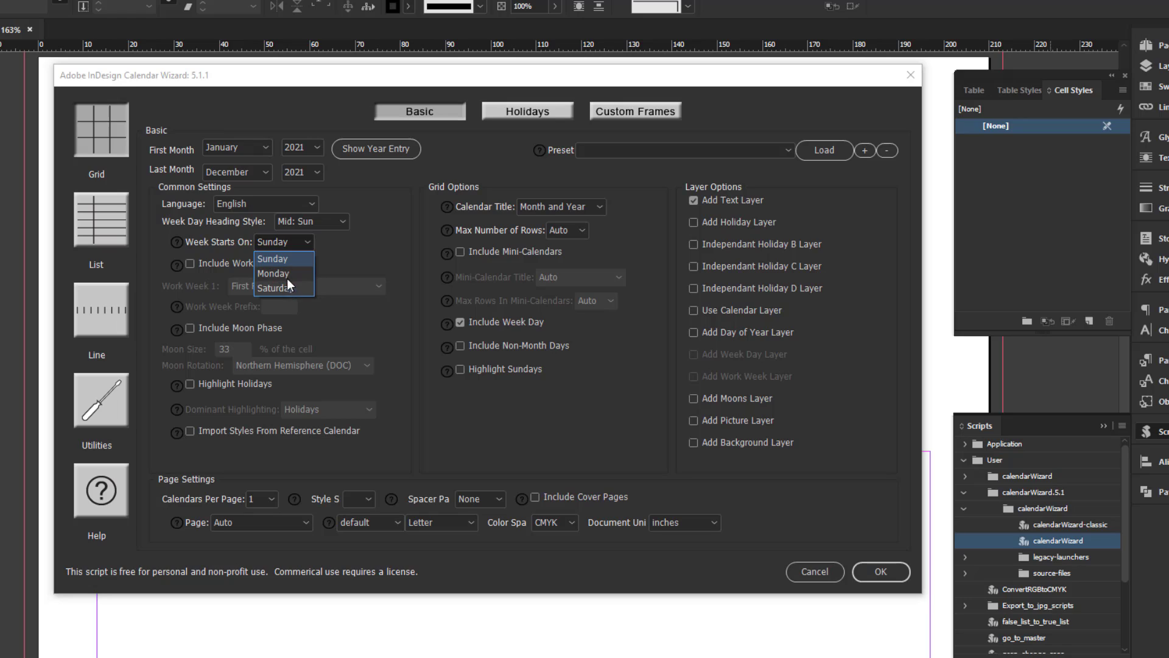
pyautogui.click(281, 259)
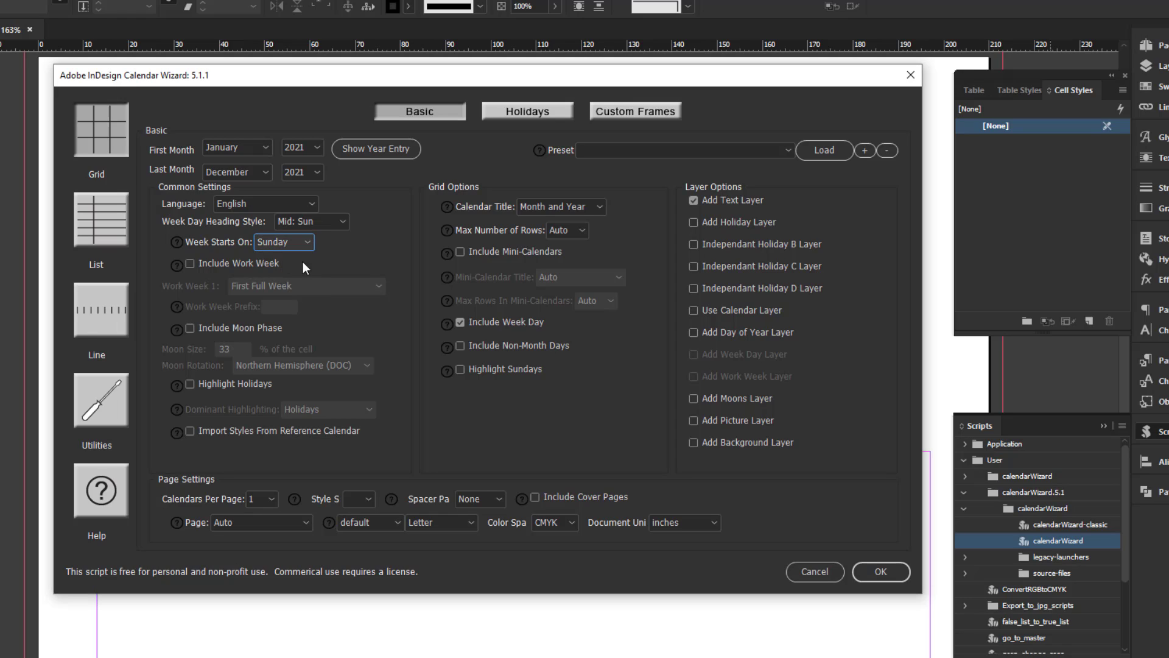
# Step: Set the calendar to two calendars per page in the current document, with landscape orientation and A5 size
pyautogui.click(272, 499)
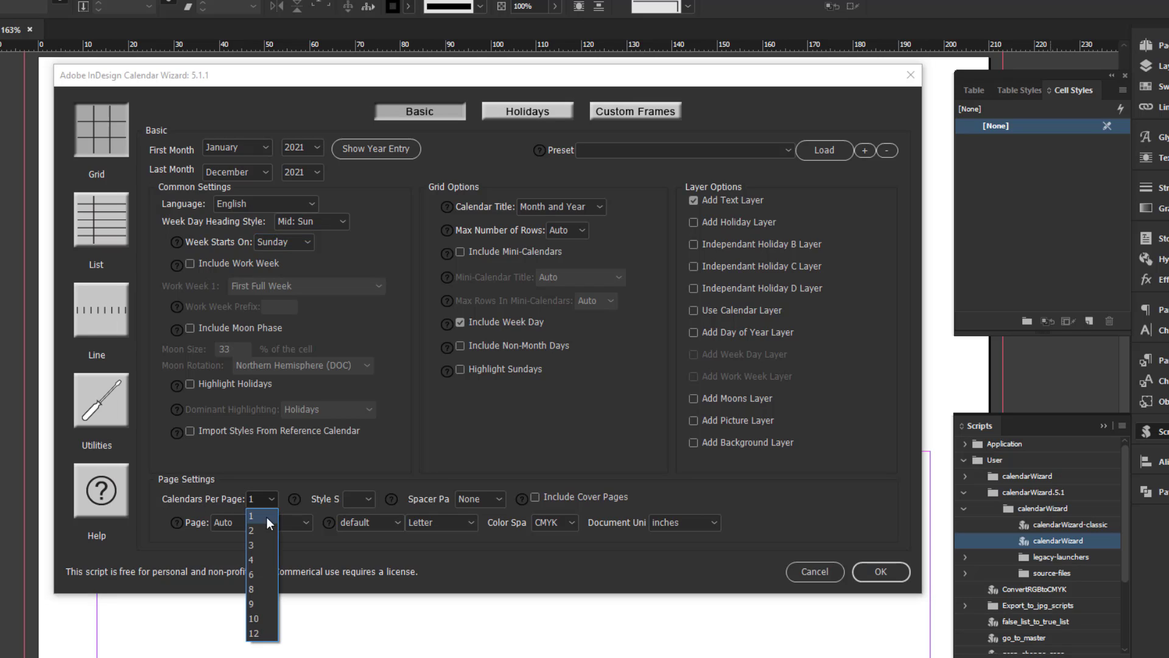
pyautogui.click(257, 531)
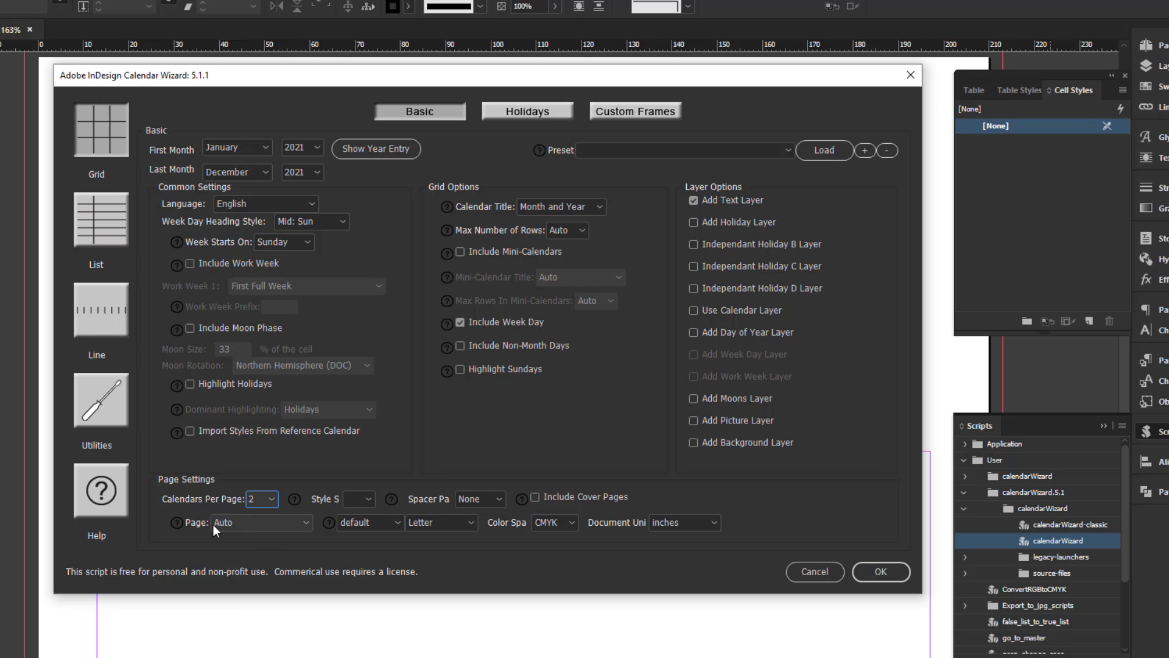
pyautogui.click(266, 524)
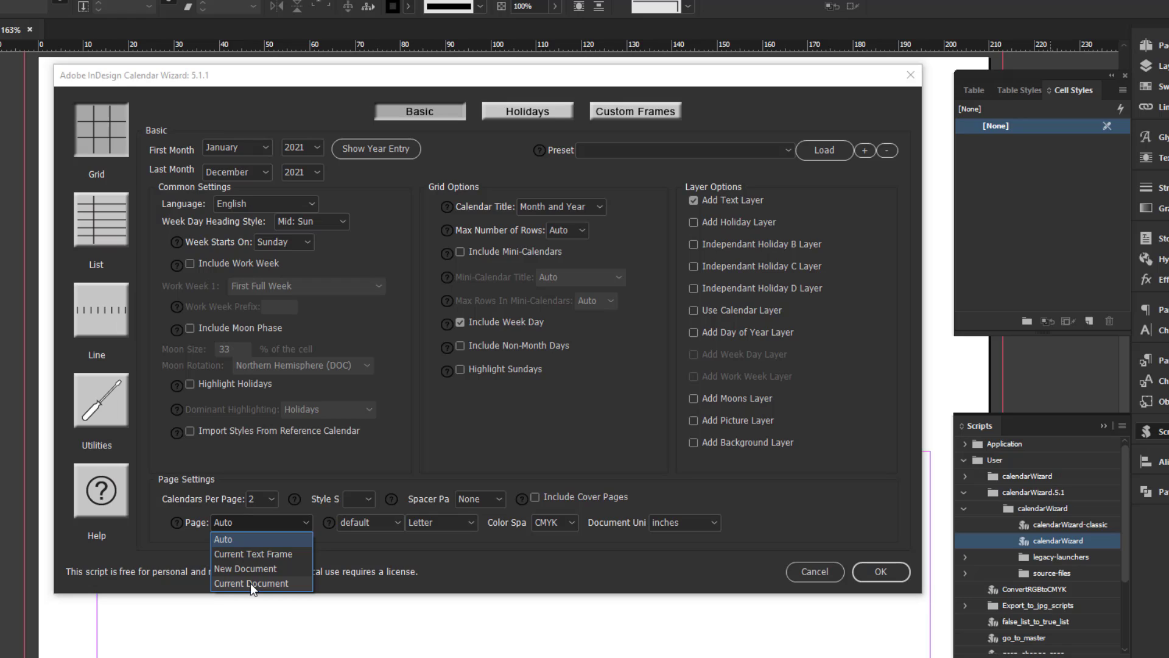
pyautogui.click(250, 583)
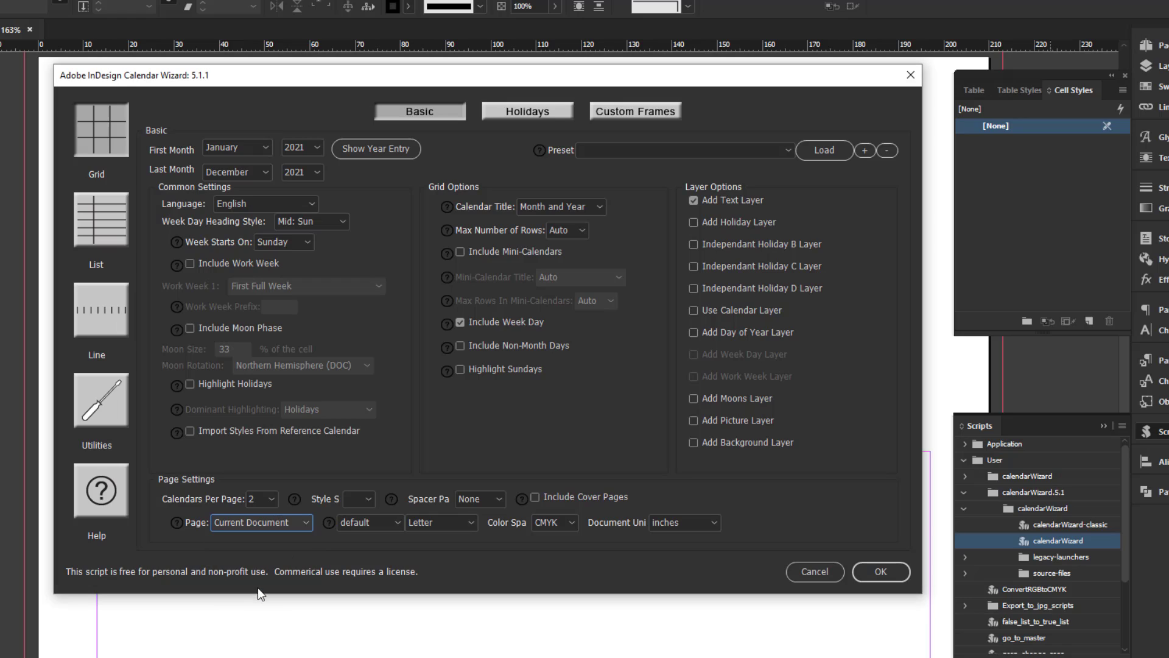
pyautogui.click(393, 522)
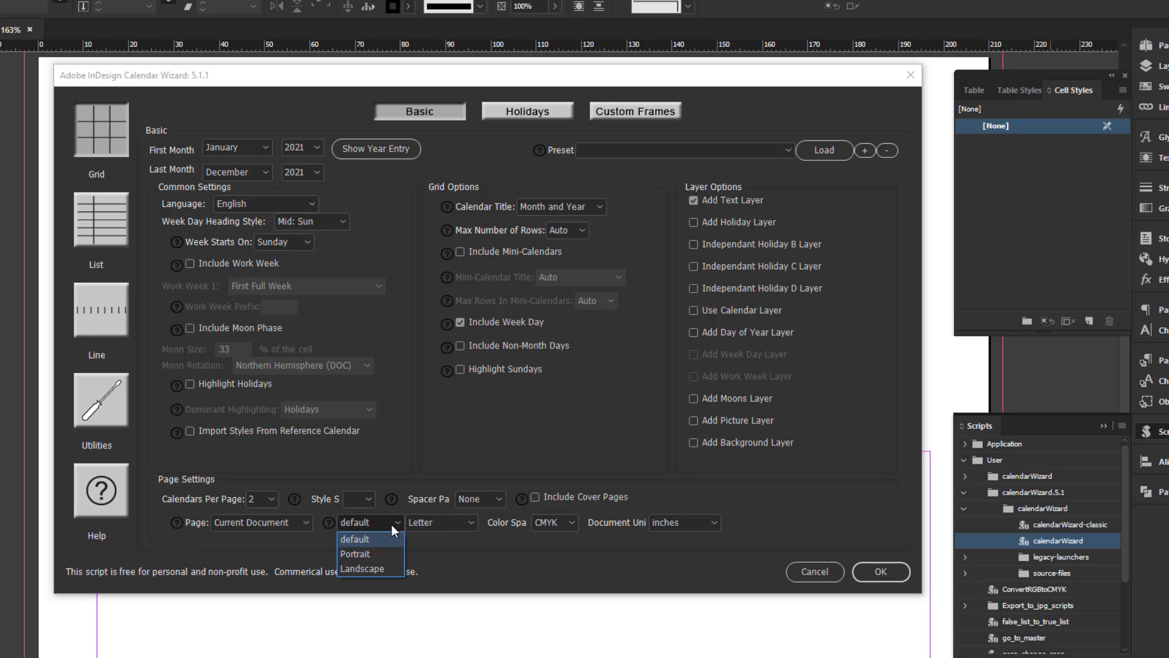
pyautogui.click(367, 568)
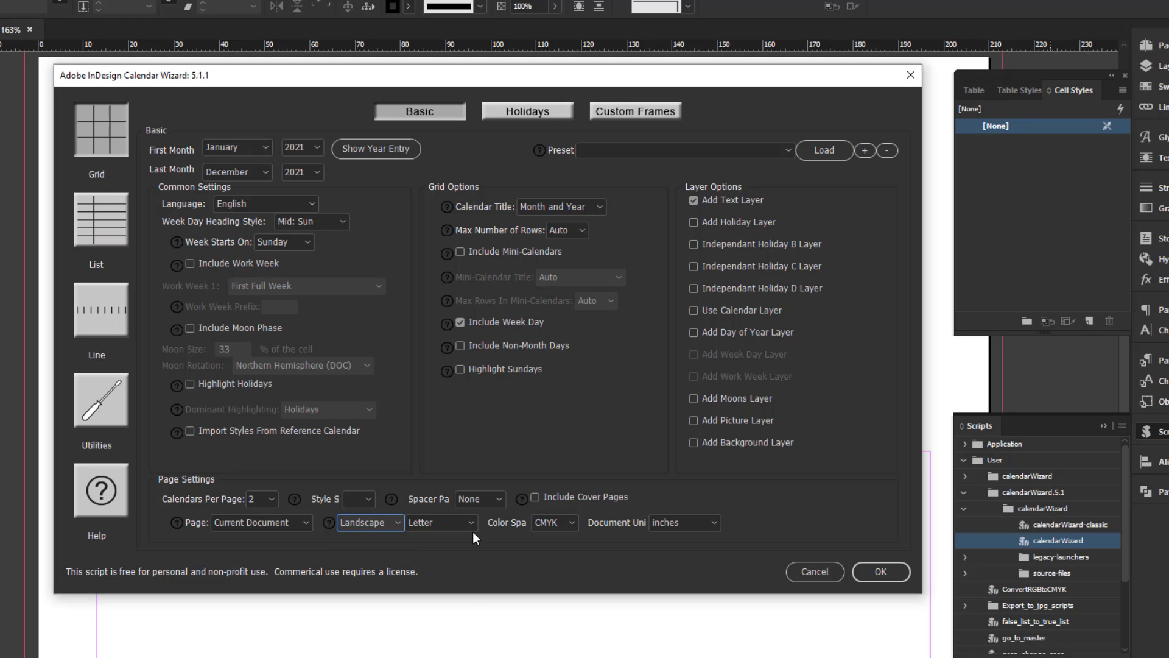
pyautogui.click(471, 525)
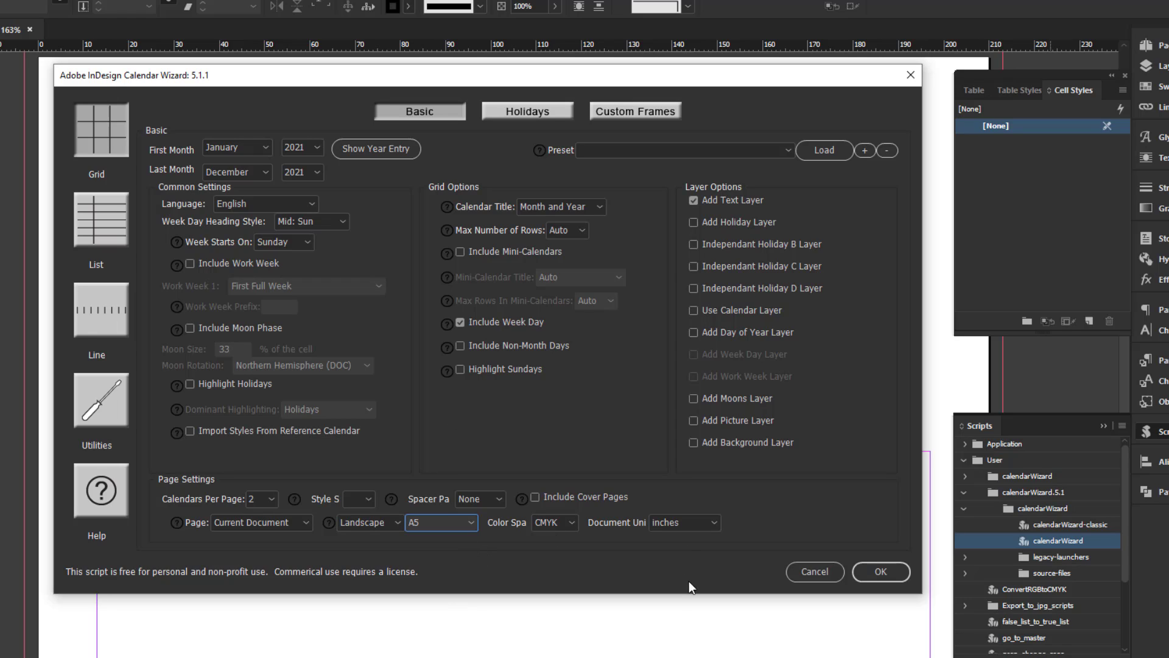
# Step: Turn on Highlight Sundays, turn off Add Text Layer, and generate the calendar
pyautogui.click(459, 369)
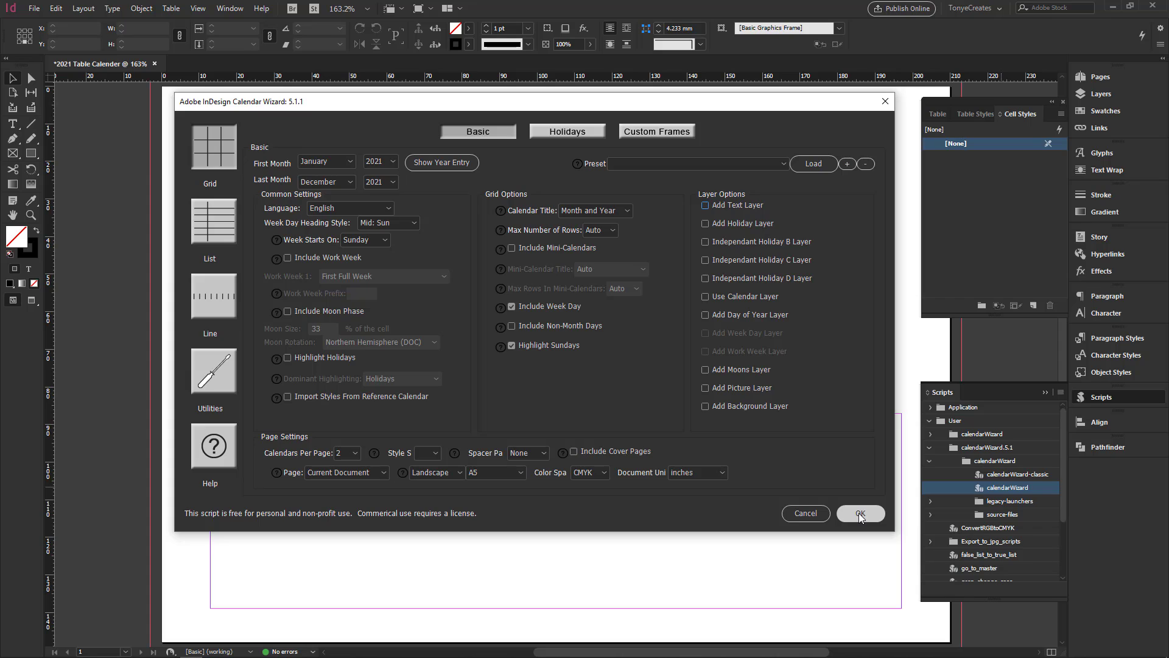
pyautogui.click(859, 513)
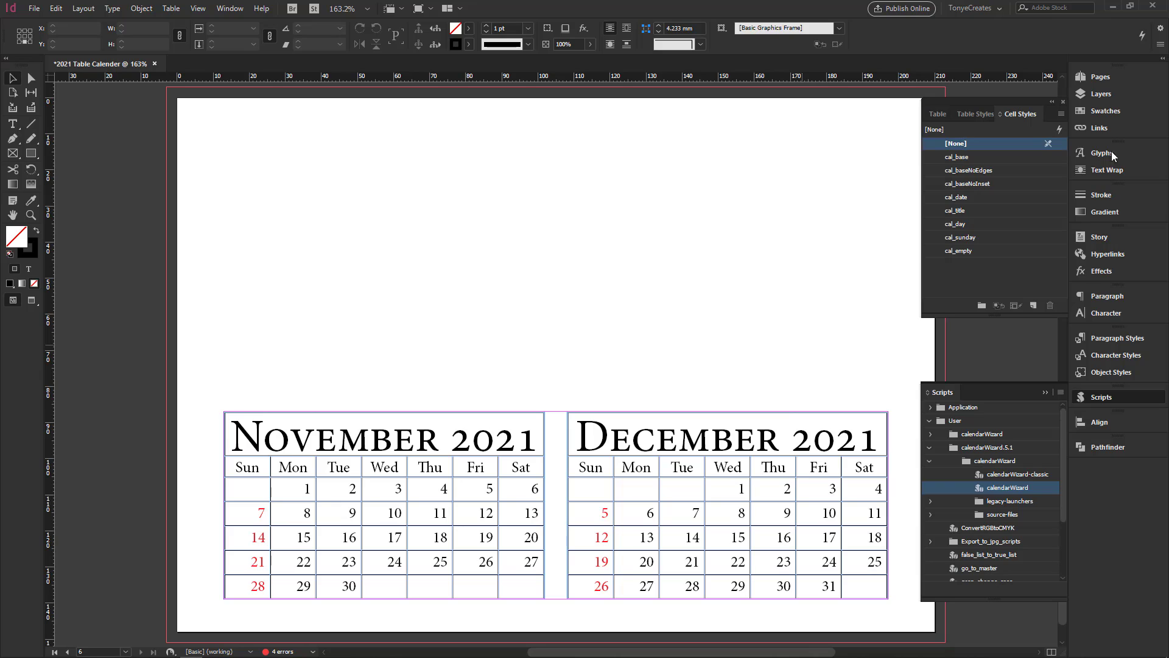
# Step: Change the A-Master margins to 30 mm top and 110 mm right
pyautogui.click(1097, 77)
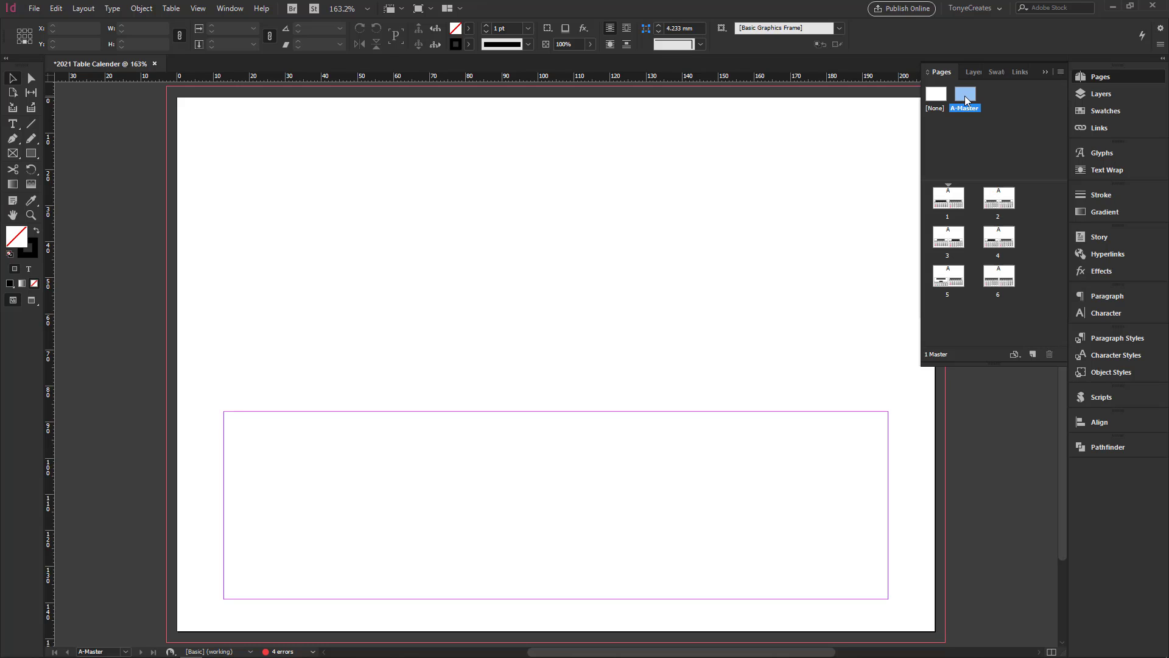
pyautogui.doubleClick(966, 96)
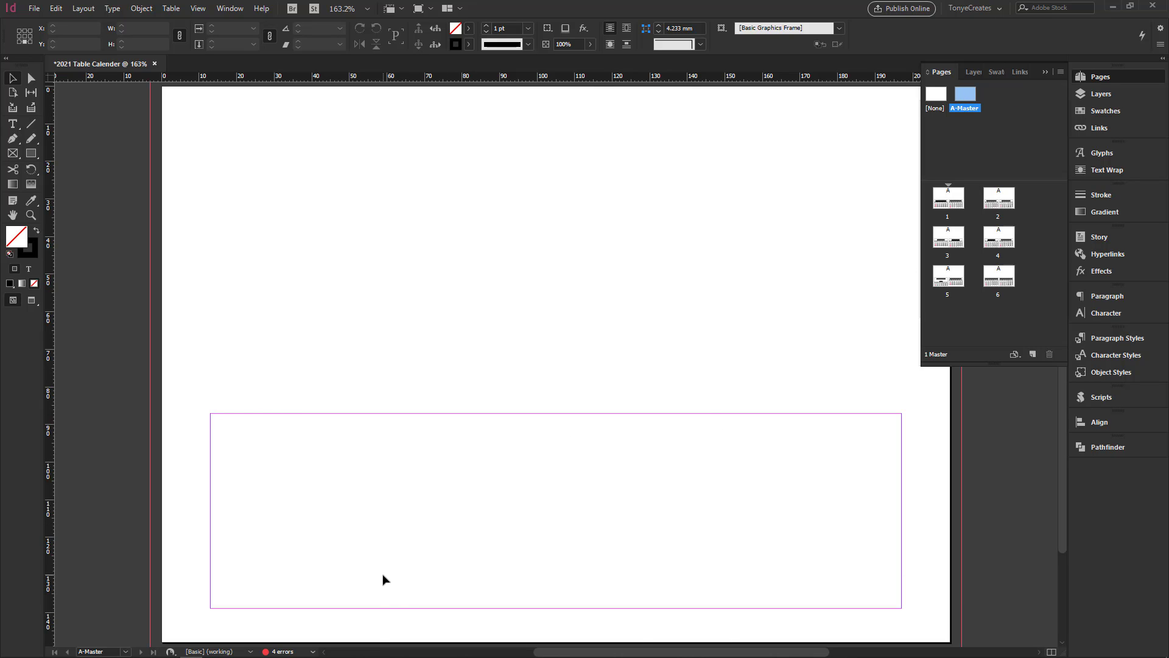
pyautogui.click(504, 259)
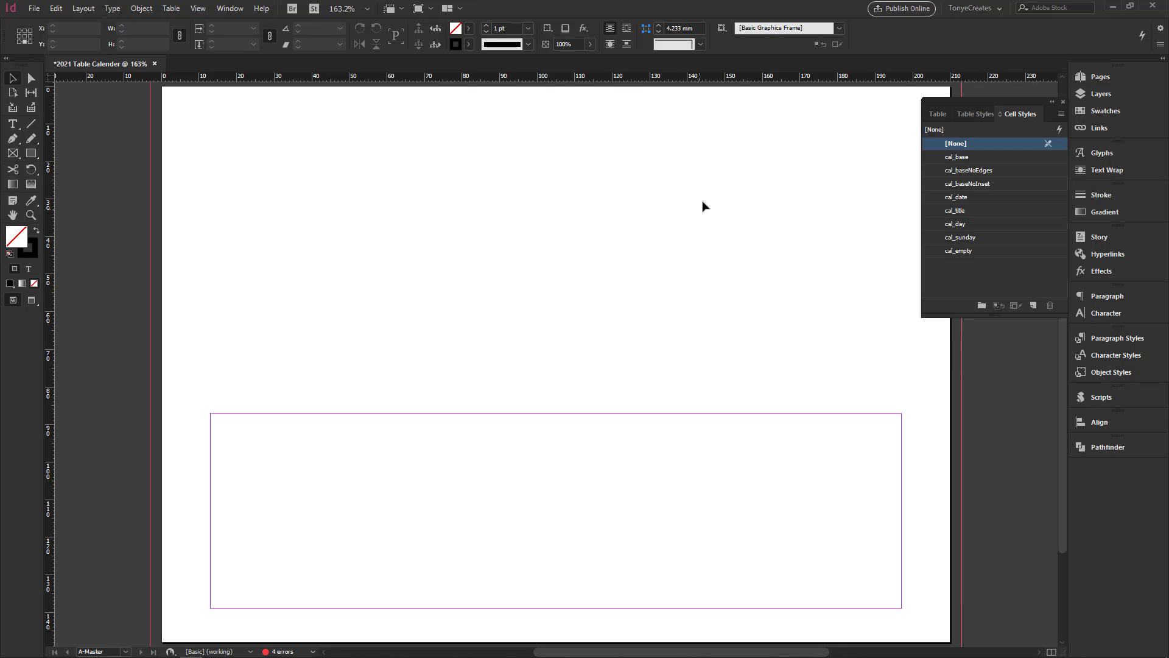
pyautogui.click(83, 10)
pyautogui.click(109, 35)
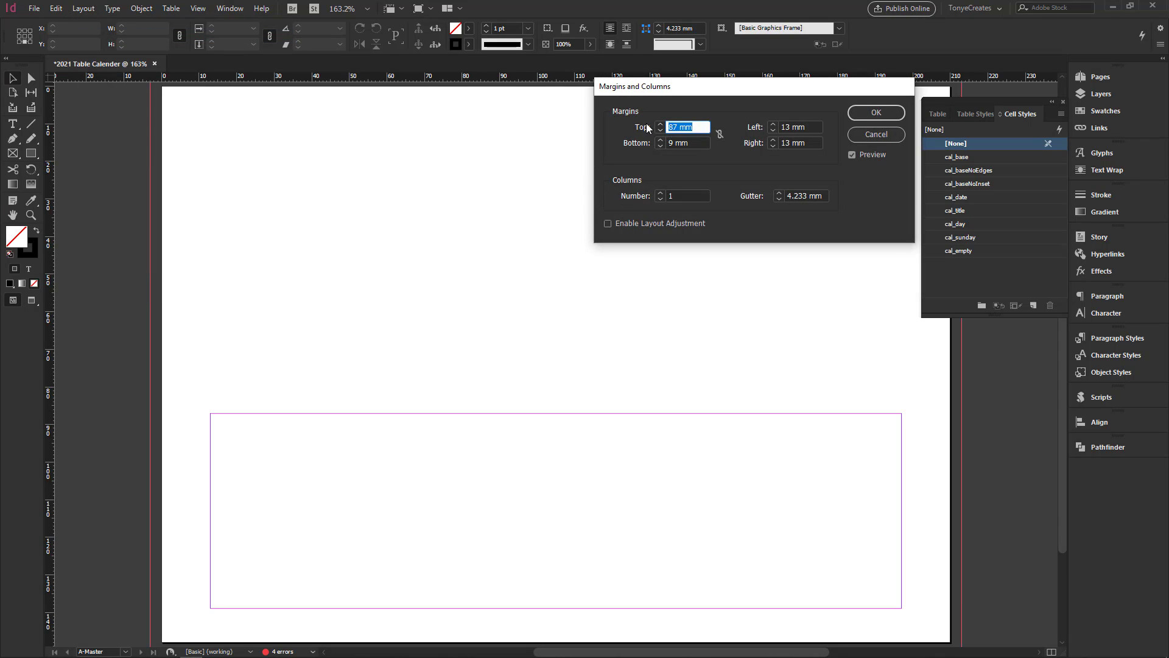
pyautogui.write('30')
pyautogui.click(666, 149)
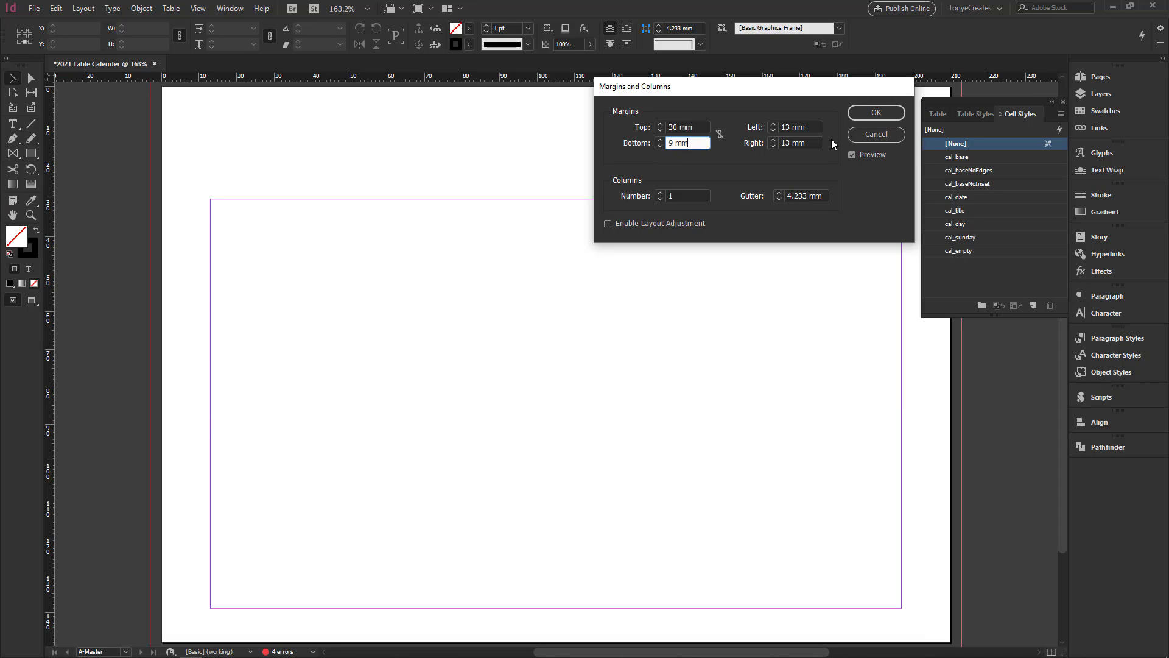
pyautogui.click(809, 129)
pyautogui.press('Tab')
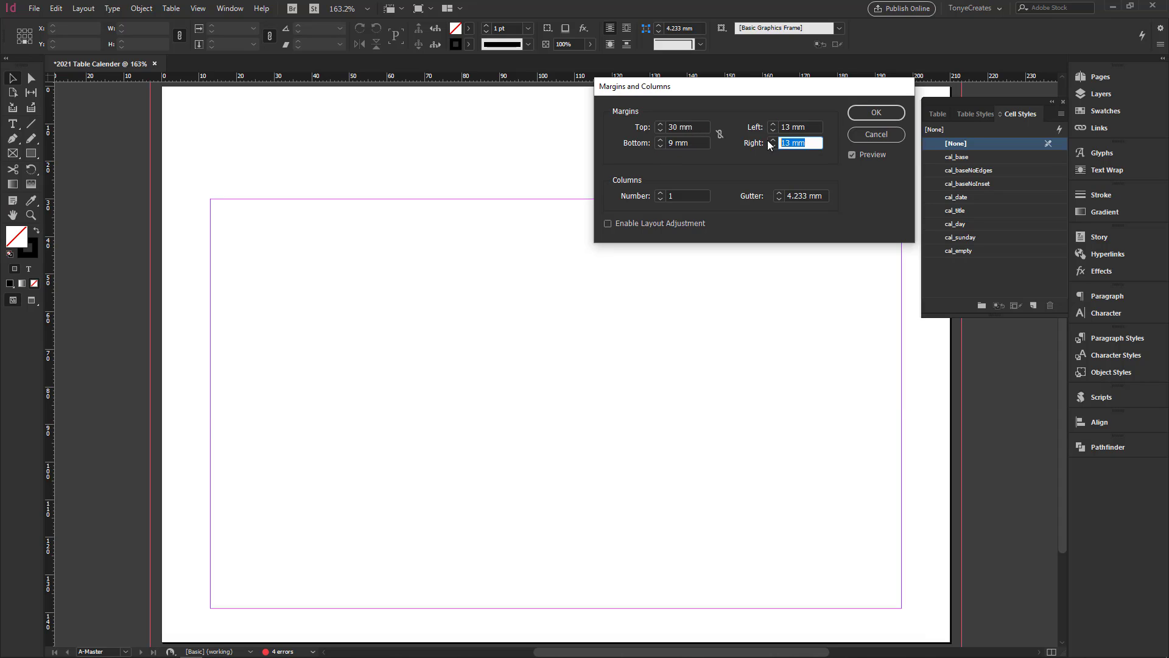
pyautogui.write('110')
pyautogui.press('Tab')
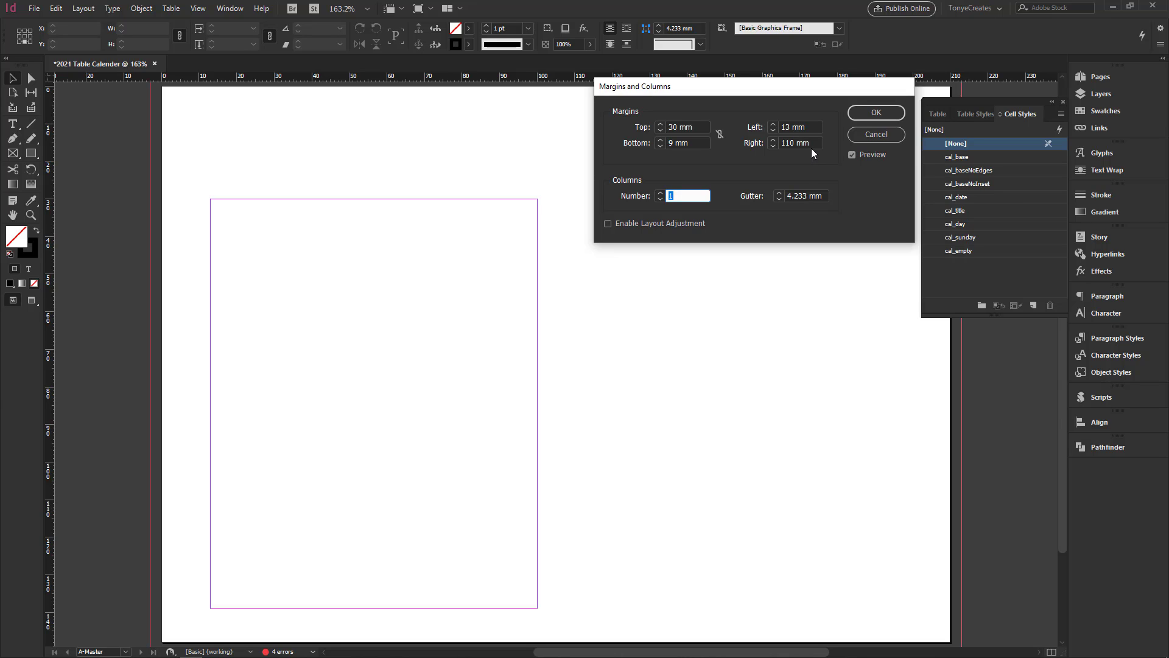
pyautogui.click(875, 112)
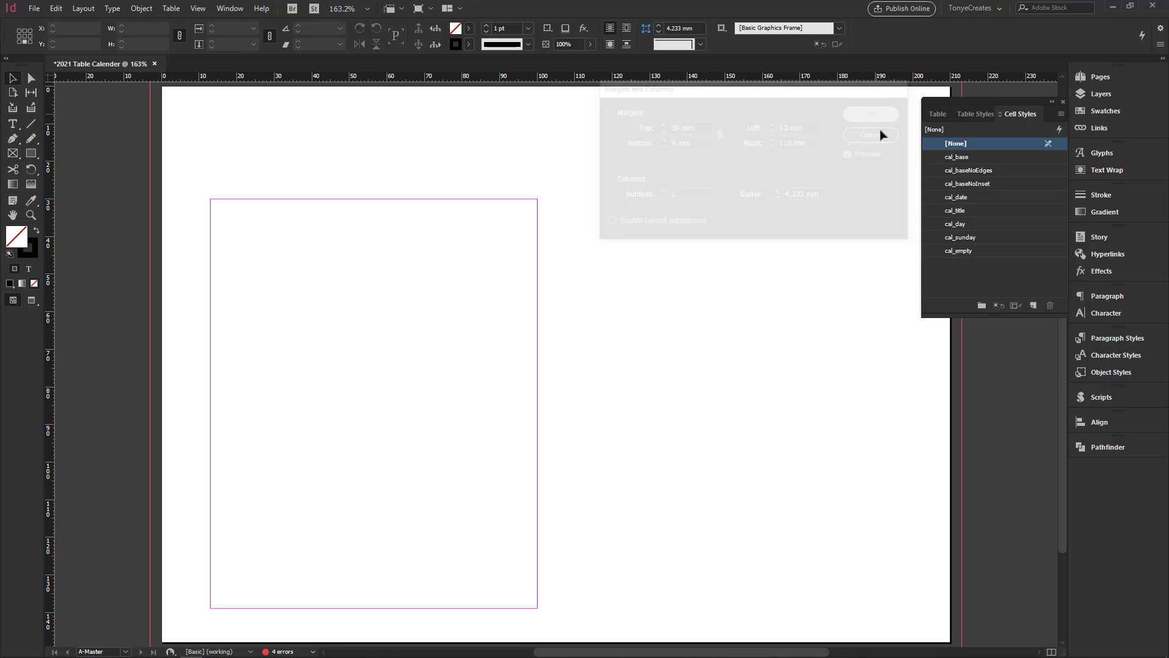
pyautogui.click(1105, 93)
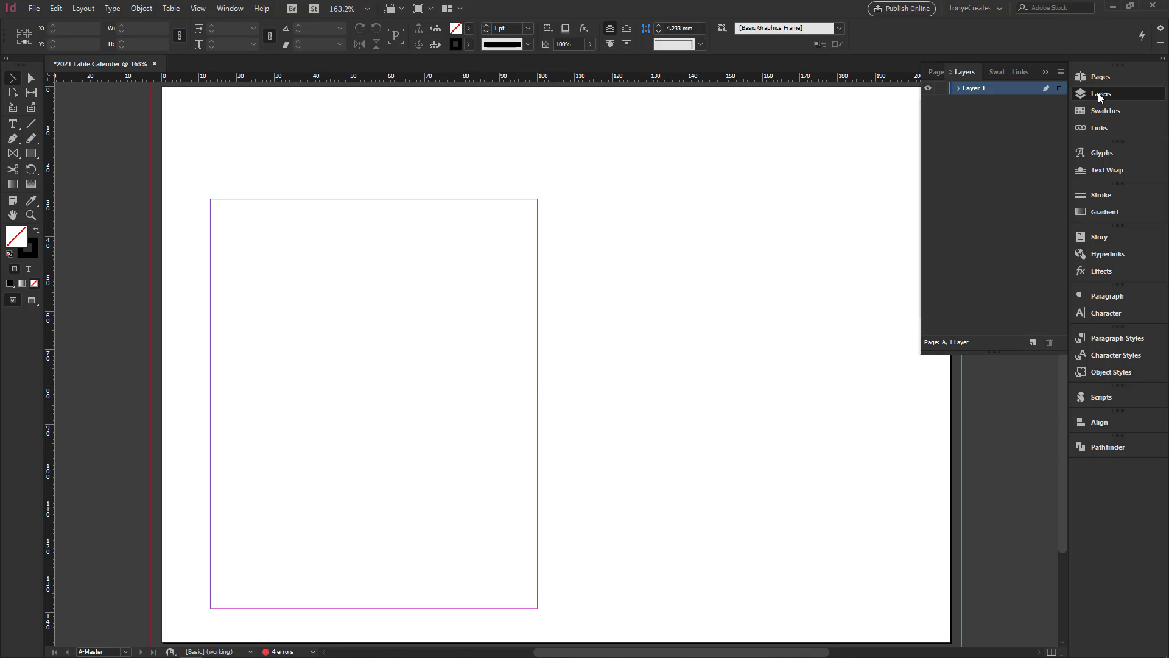
pyautogui.click(231, 8)
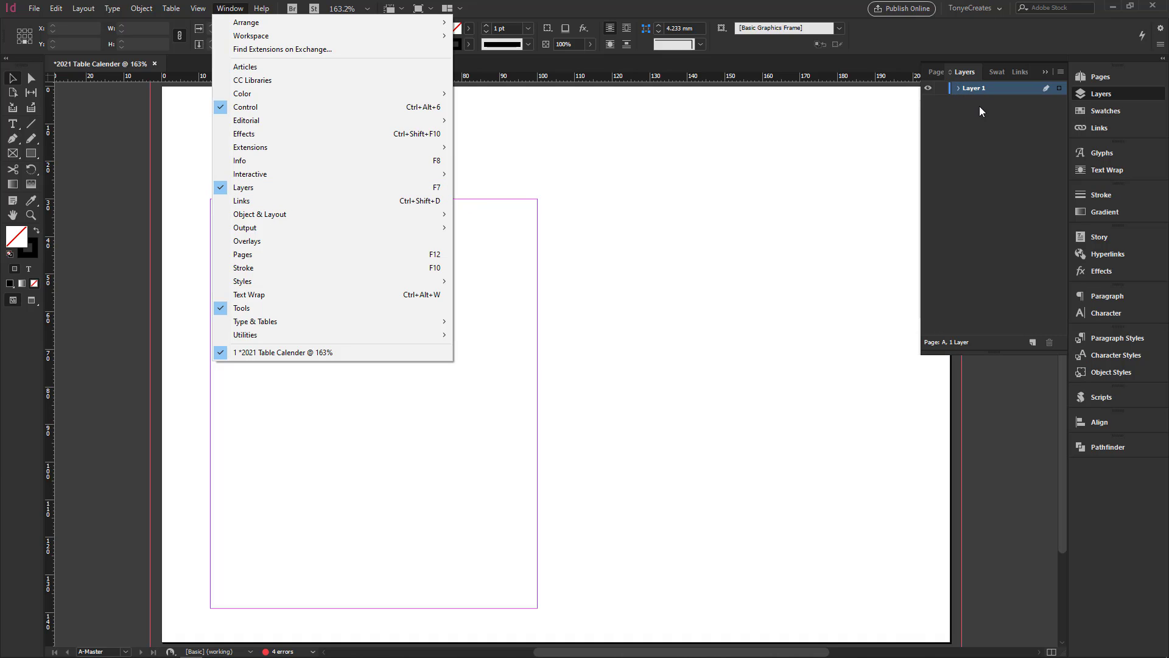
pyautogui.click(959, 33)
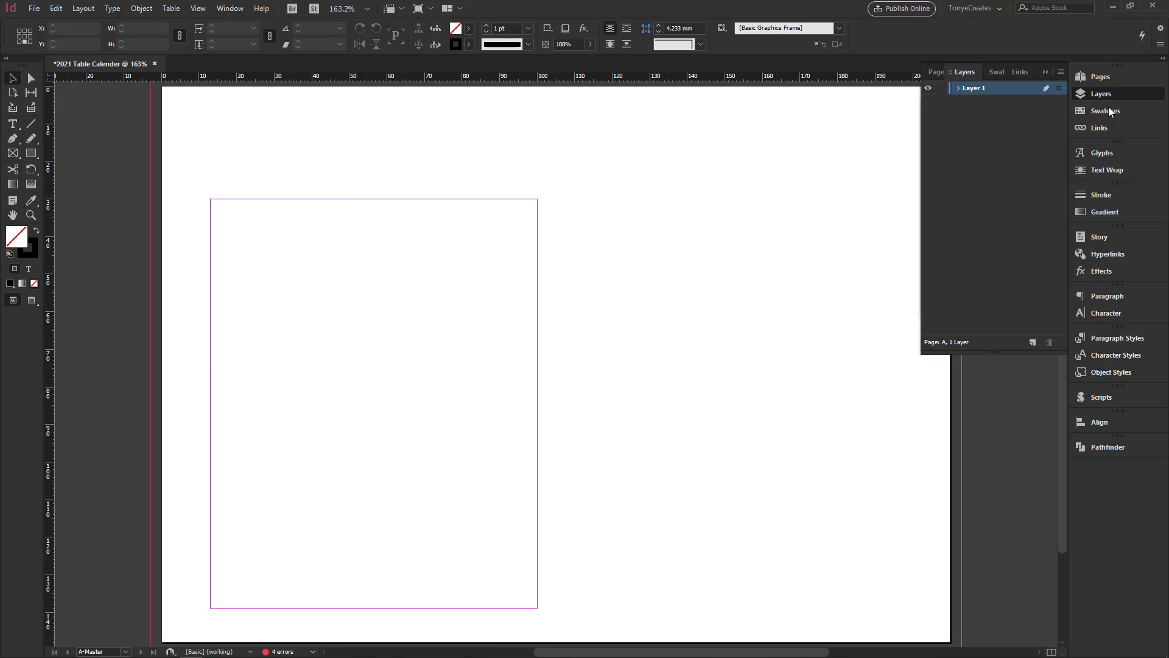
# Step: Rename Layer 1, which holds the month tables on page 1, to "Calender" and lock it
pyautogui.click(1100, 77)
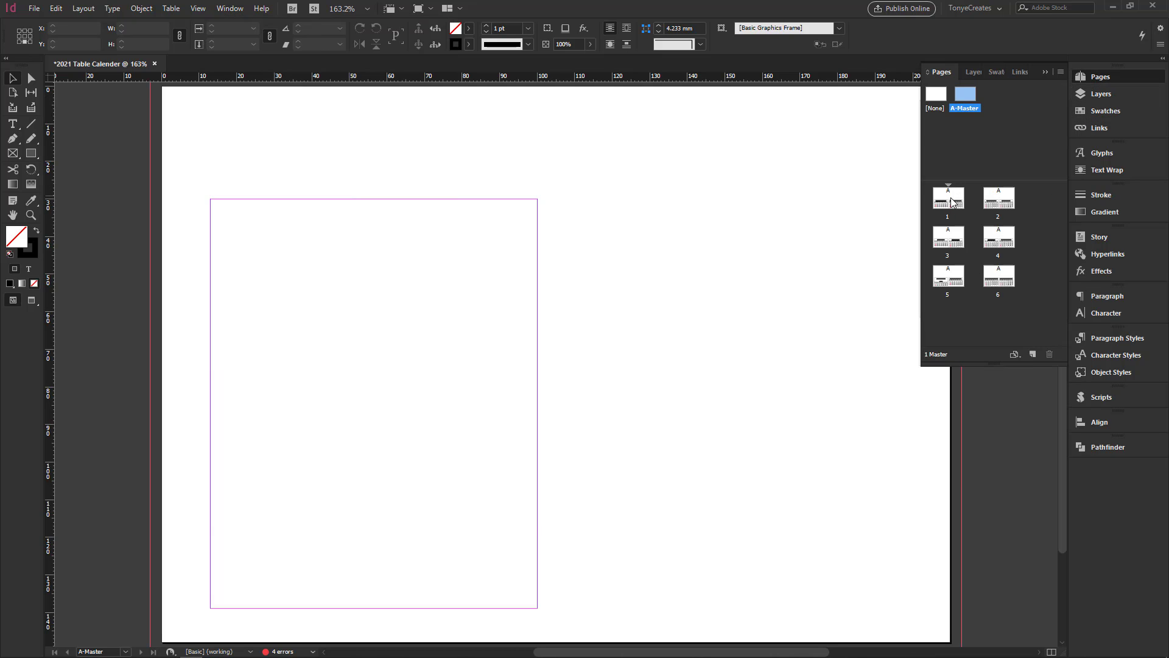
pyautogui.doubleClick(951, 197)
pyautogui.click(1101, 94)
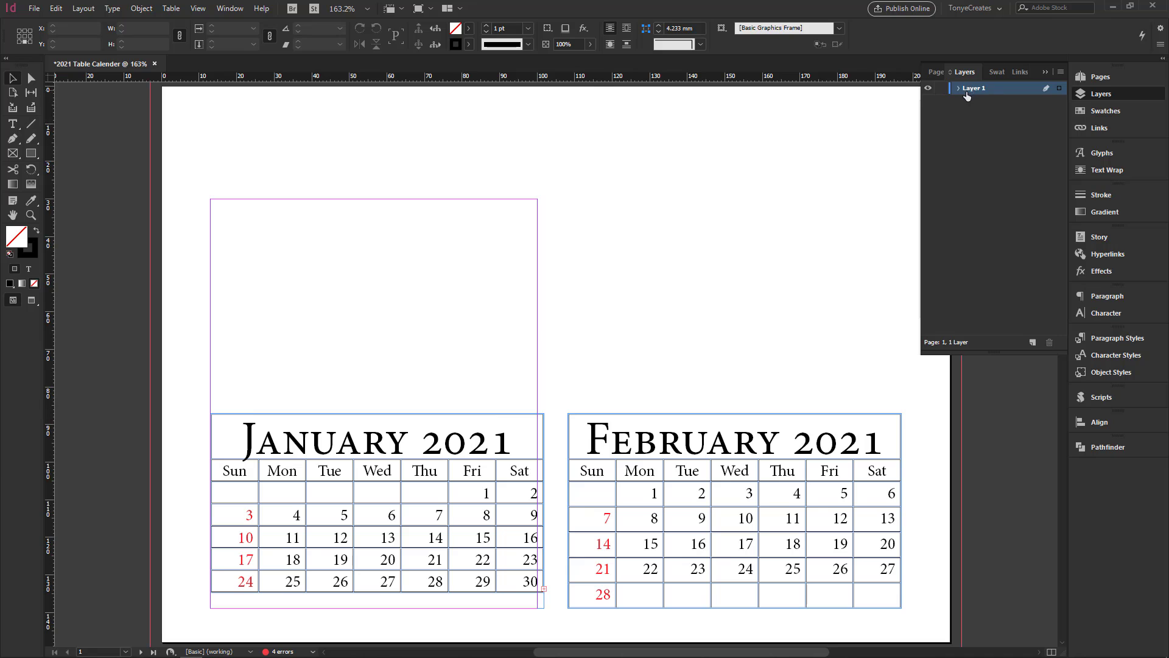
pyautogui.moveTo(509, 401); pyautogui.dragTo(642, 467)
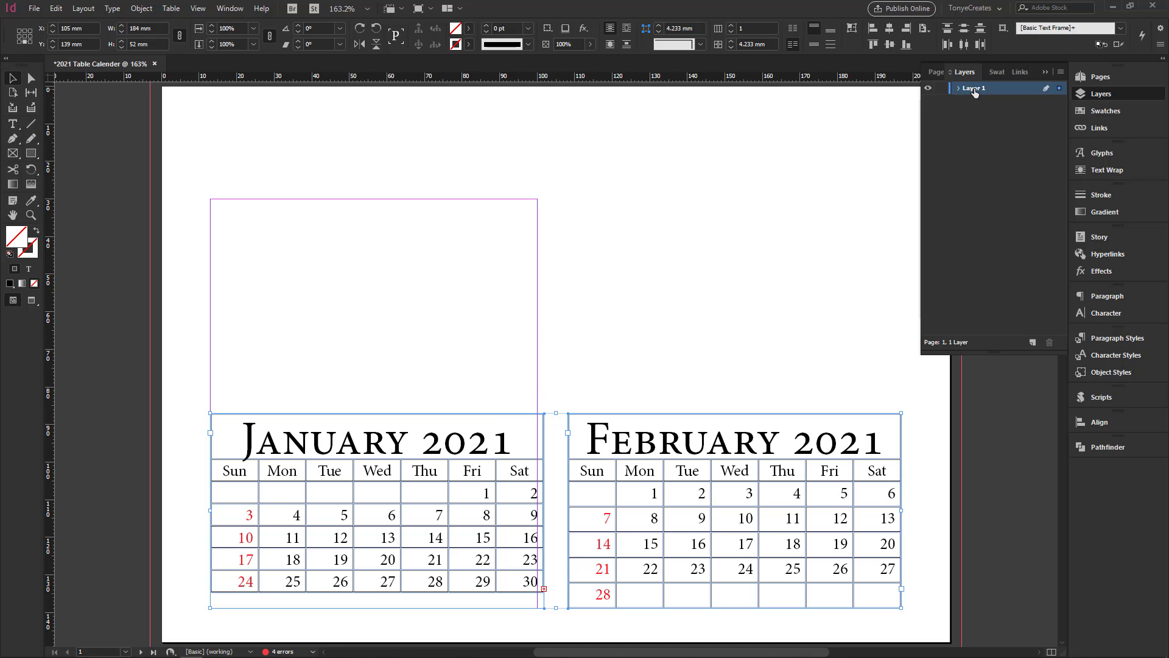
pyautogui.doubleClick(974, 91)
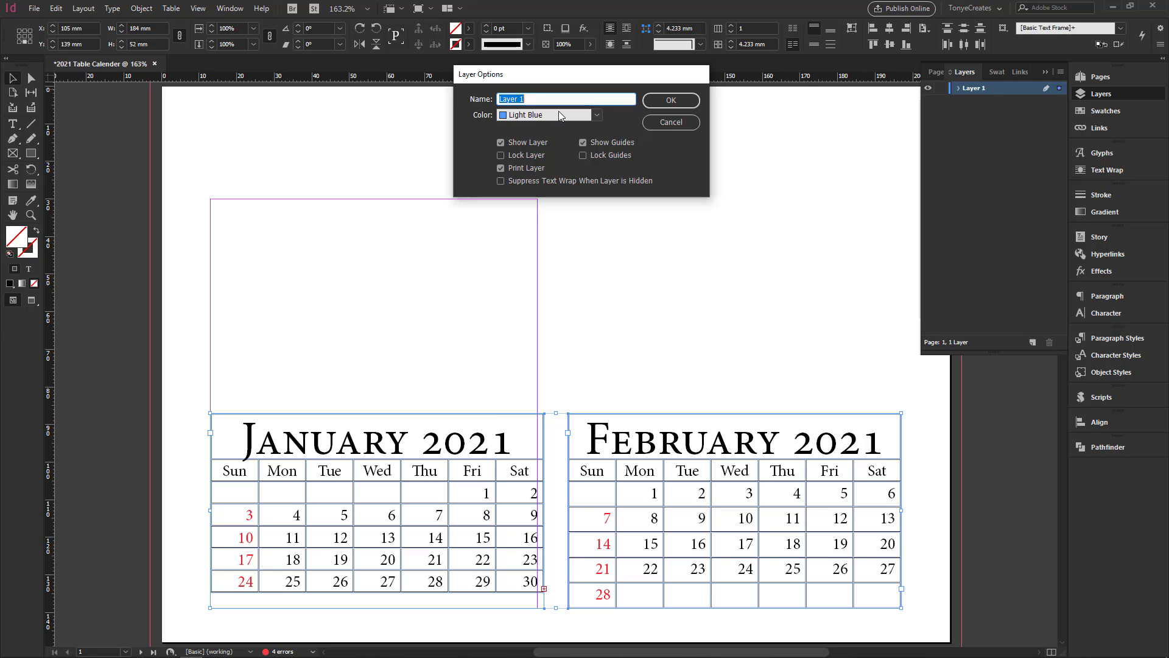
pyautogui.write('Calender')
pyautogui.click(671, 100)
pyautogui.click(963, 107)
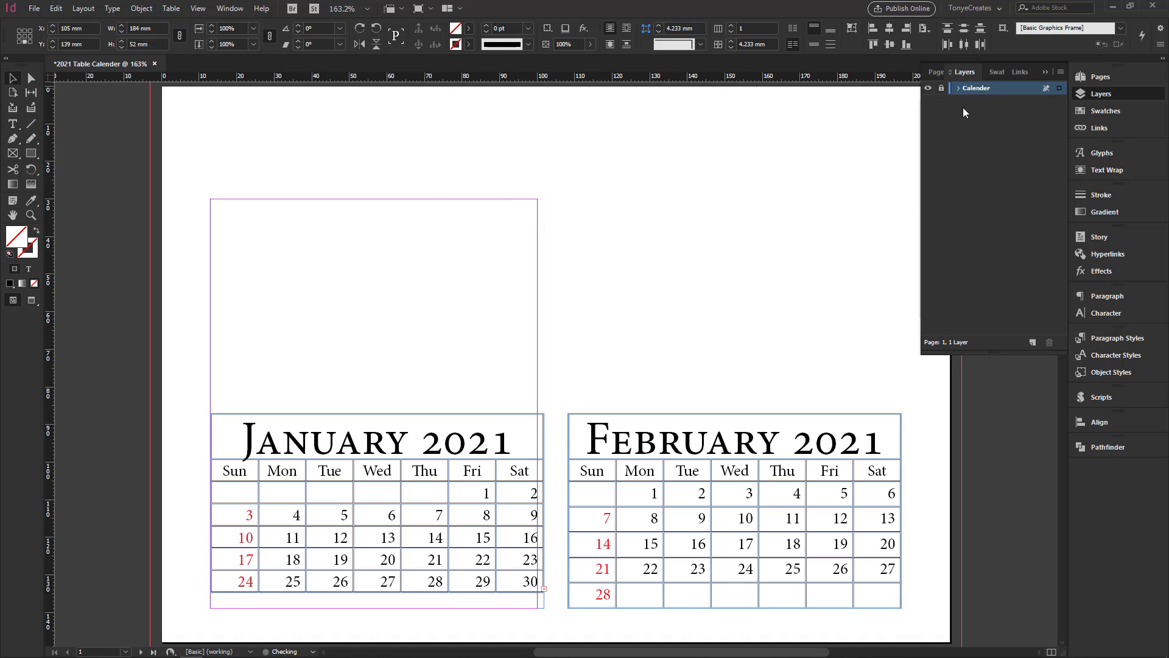
# Step: Go to the A-Master page and add two new layers to the document
pyautogui.click(1100, 76)
pyautogui.doubleClick(971, 101)
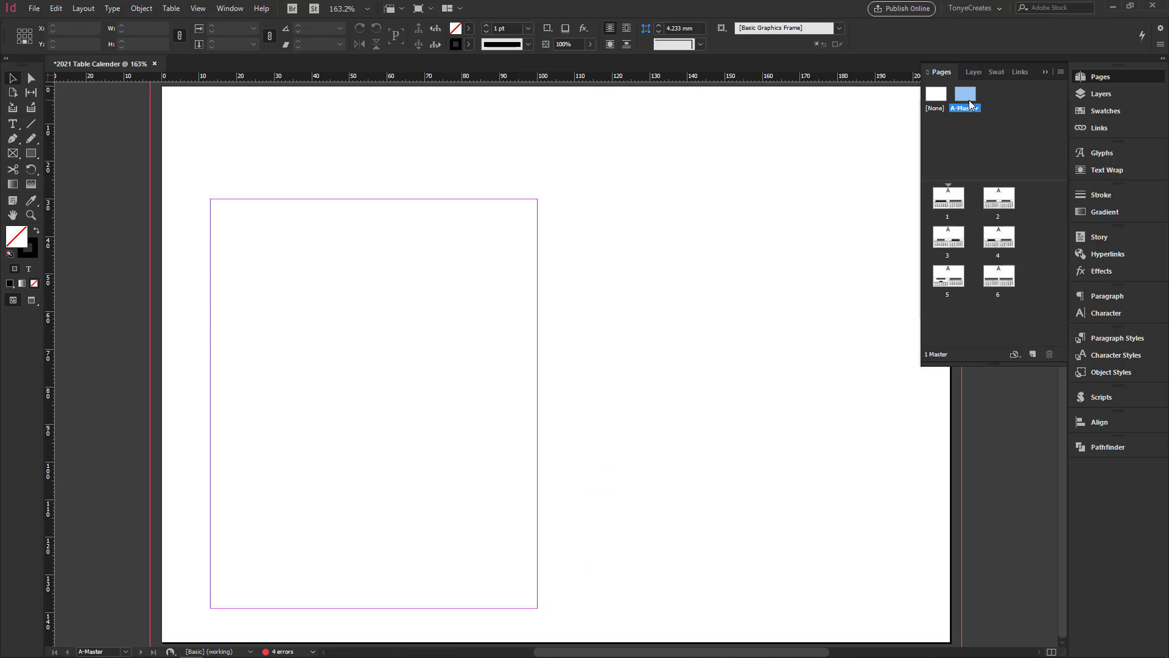
pyautogui.click(1097, 94)
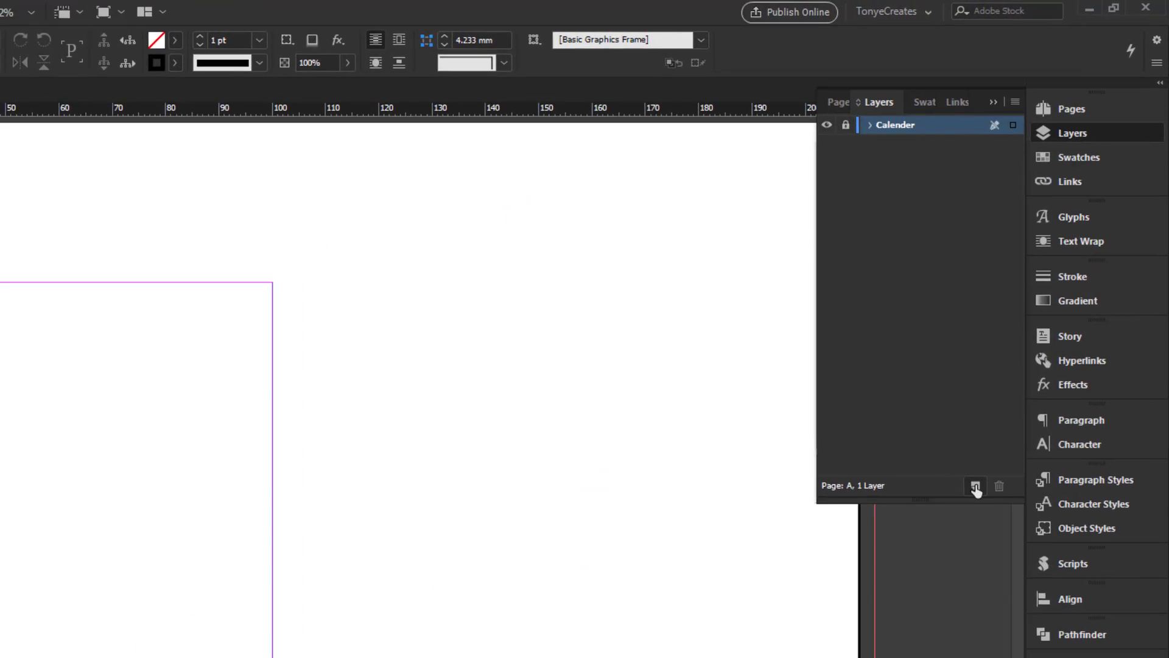
pyautogui.click(941, 575)
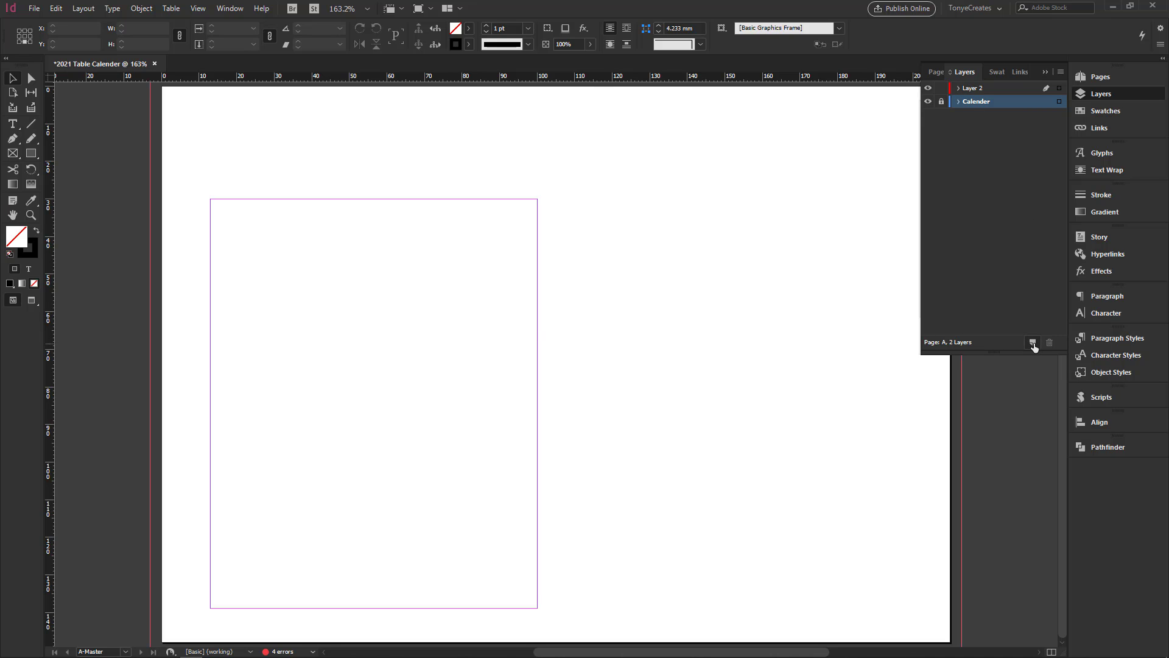
pyautogui.click(1032, 343)
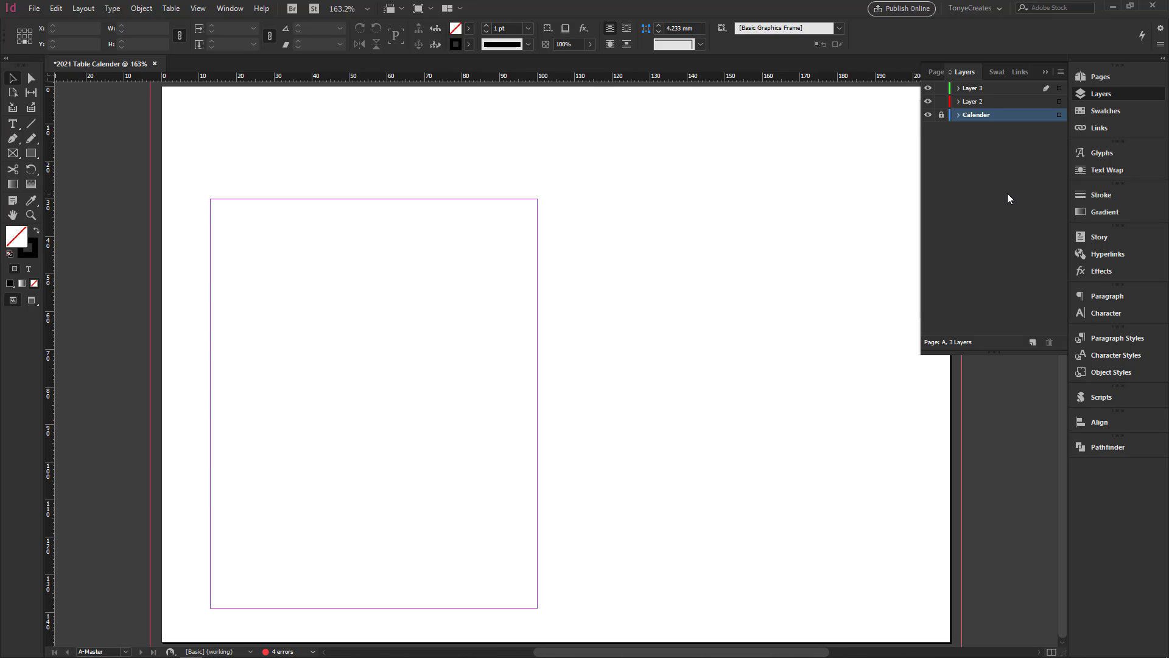
# Step: Rename Layer 2 to "Image" and Layer 3 to "White Layer"
pyautogui.doubleClick(971, 103)
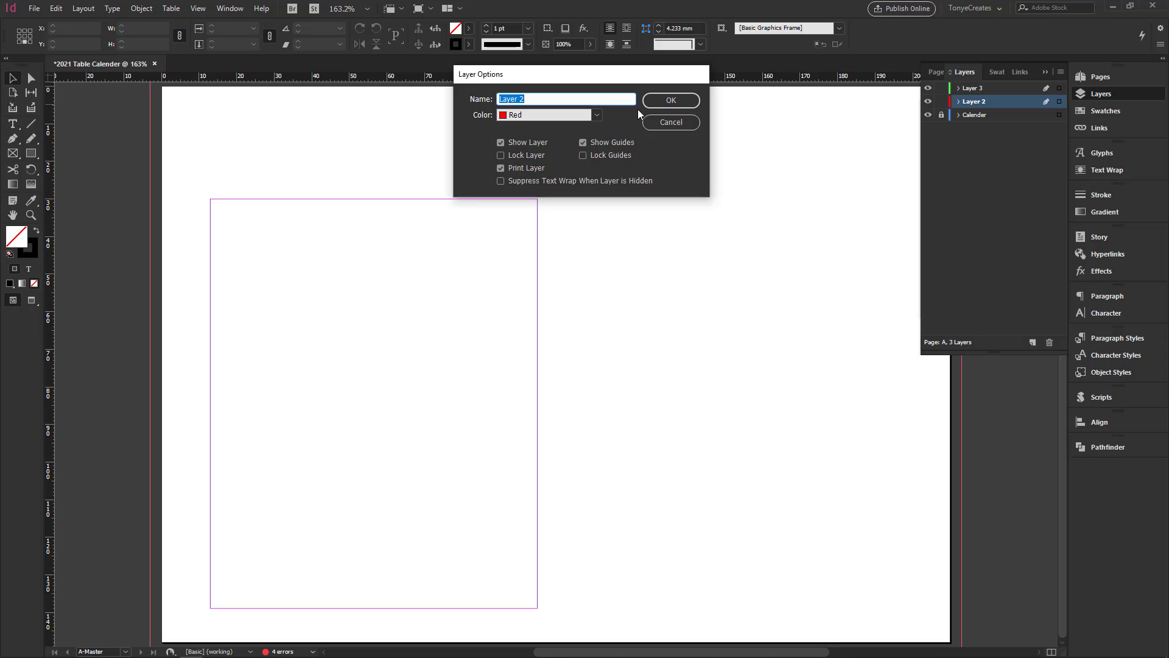
pyautogui.write('Image')
pyautogui.click(682, 99)
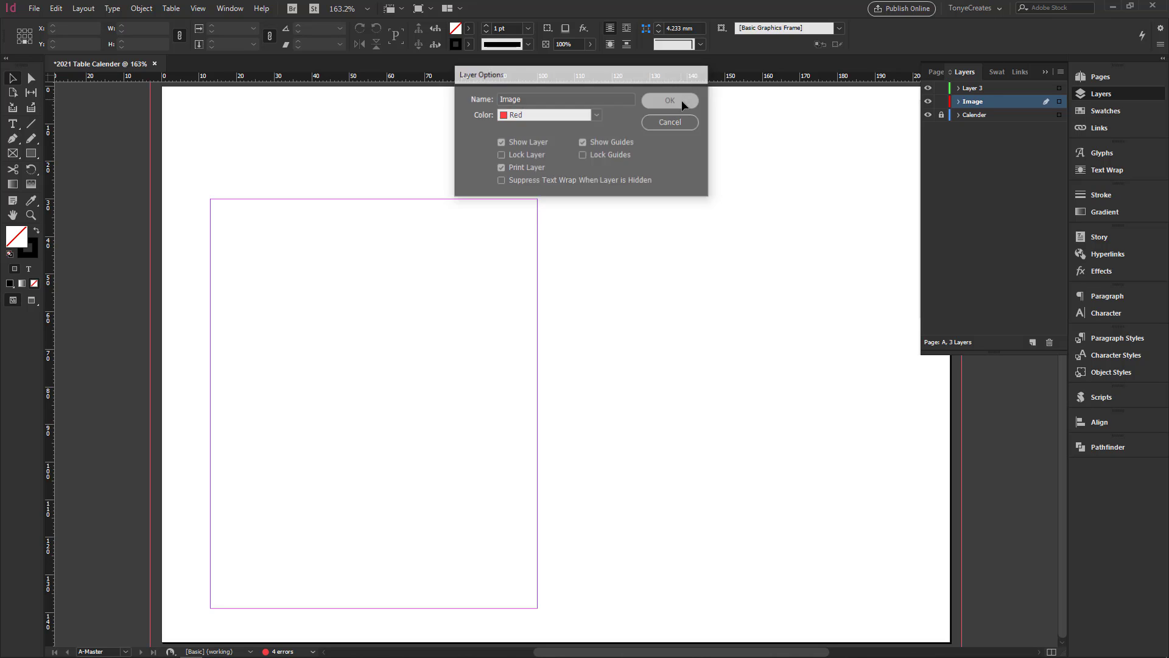
pyautogui.doubleClick(976, 89)
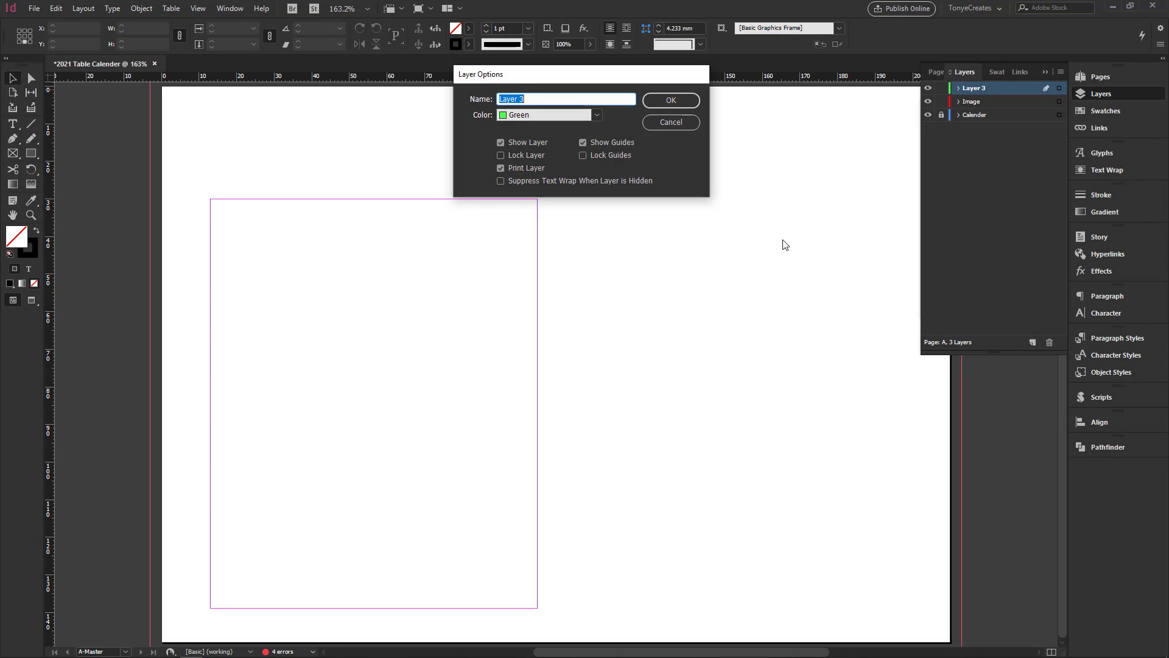
pyautogui.write('White Layer')
pyautogui.press('Return')
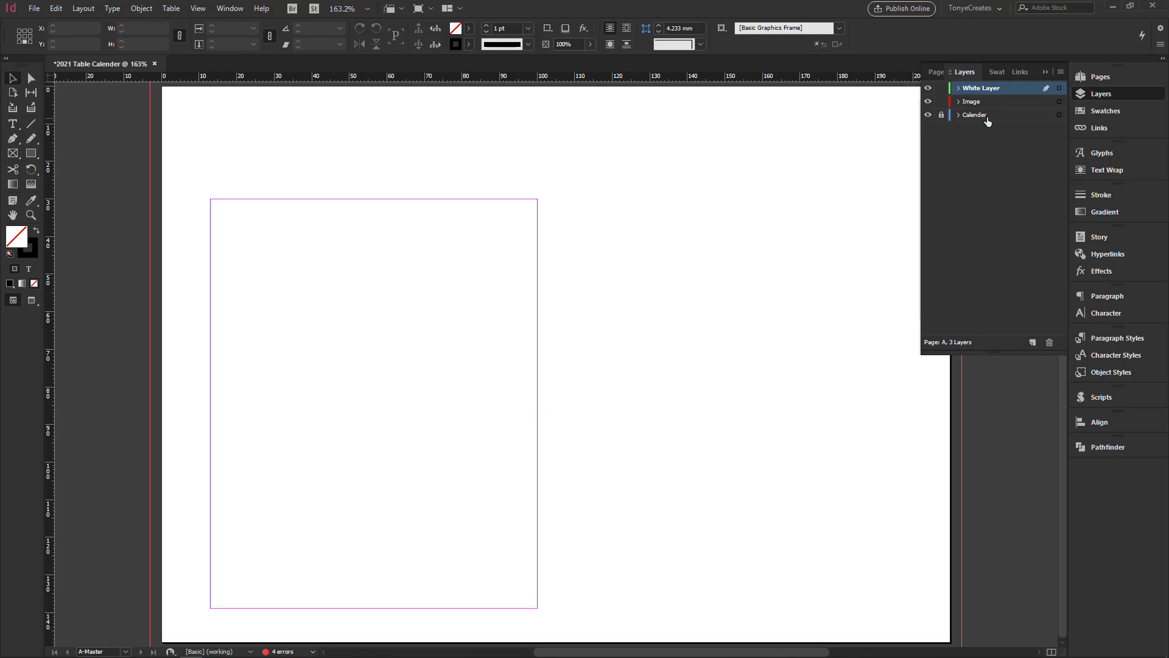
# Step: Move the Calender layer above White Layer and Image, and make Image the active layer
pyautogui.moveTo(990, 115); pyautogui.dragTo(971, 84)
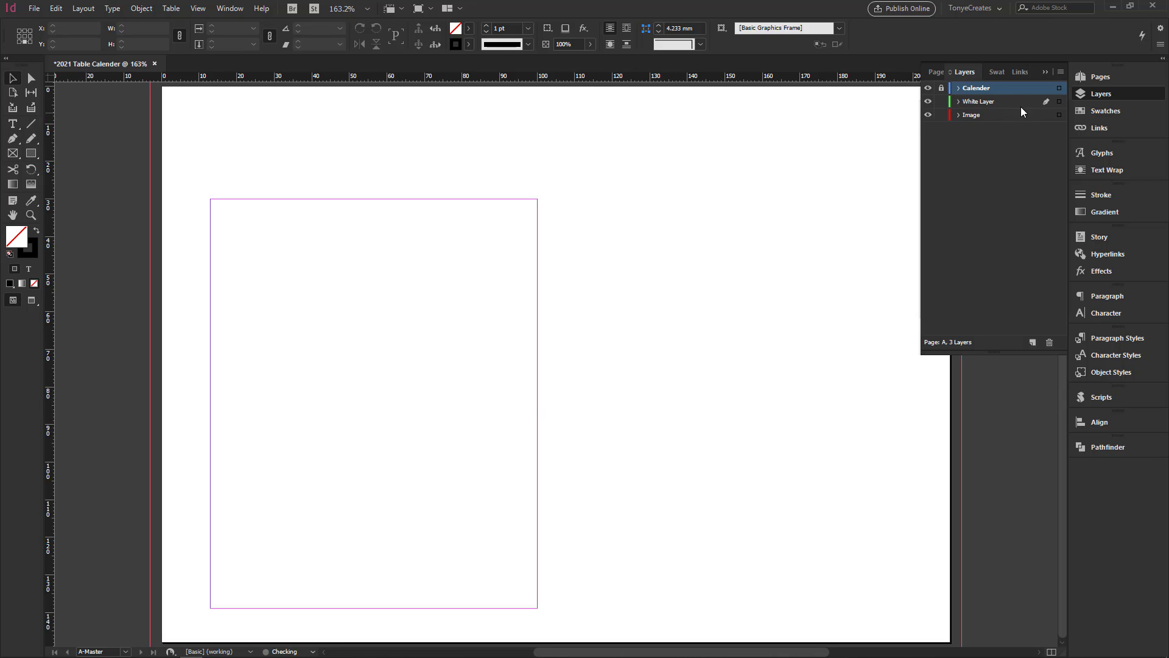
pyautogui.click(984, 103)
pyautogui.click(977, 119)
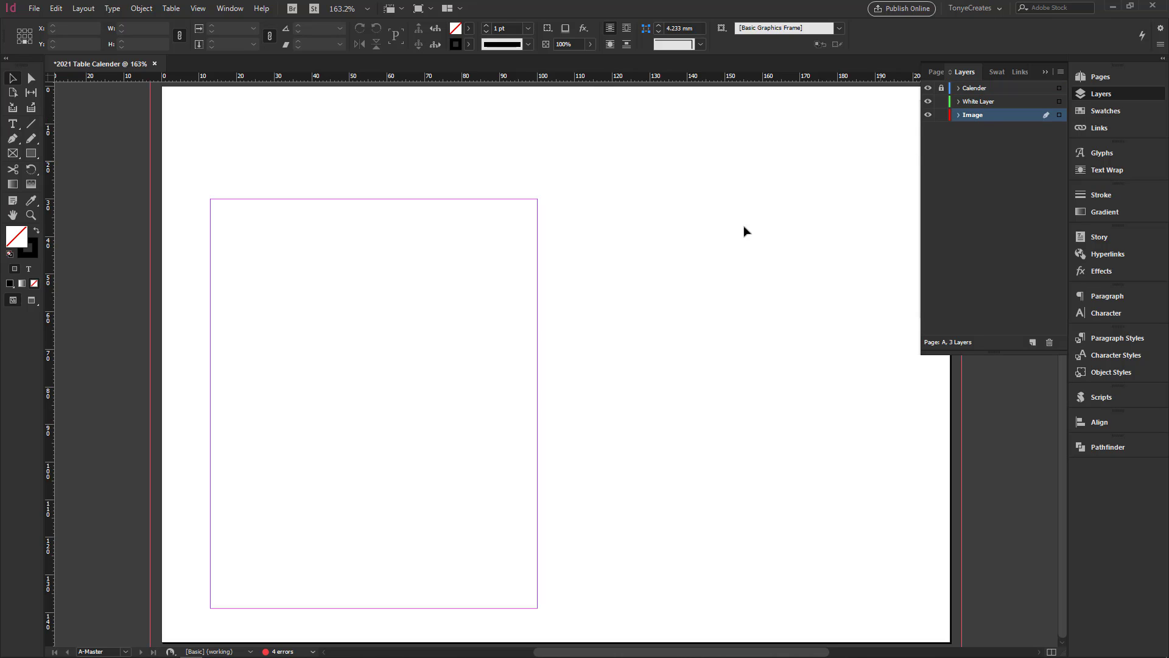
# Step: Draw a 216 × 154 mm rectangle frame with no fill or stroke on the Image layer, covering the master page to the bleed edges
pyautogui.keyDown('ctrl'); pyautogui.keyDown('alt'); pyautogui.click(572, 381); pyautogui.keyUp('alt'); pyautogui.keyUp('ctrl')
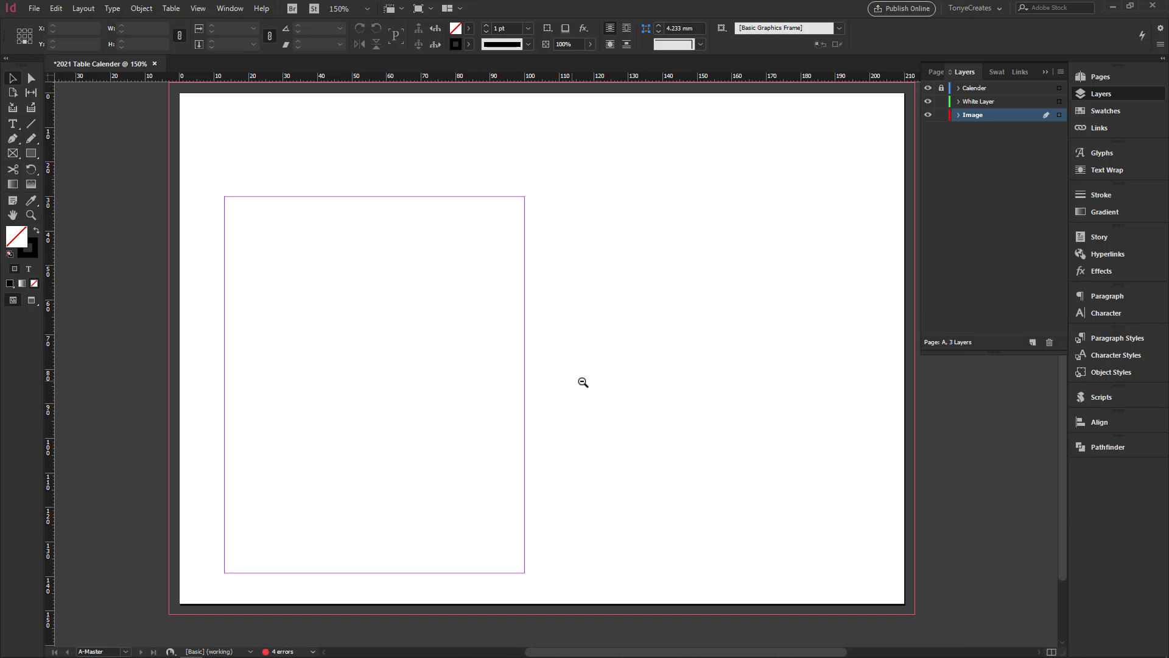
pyautogui.moveTo(544, 242); pyautogui.dragTo(523, 246)
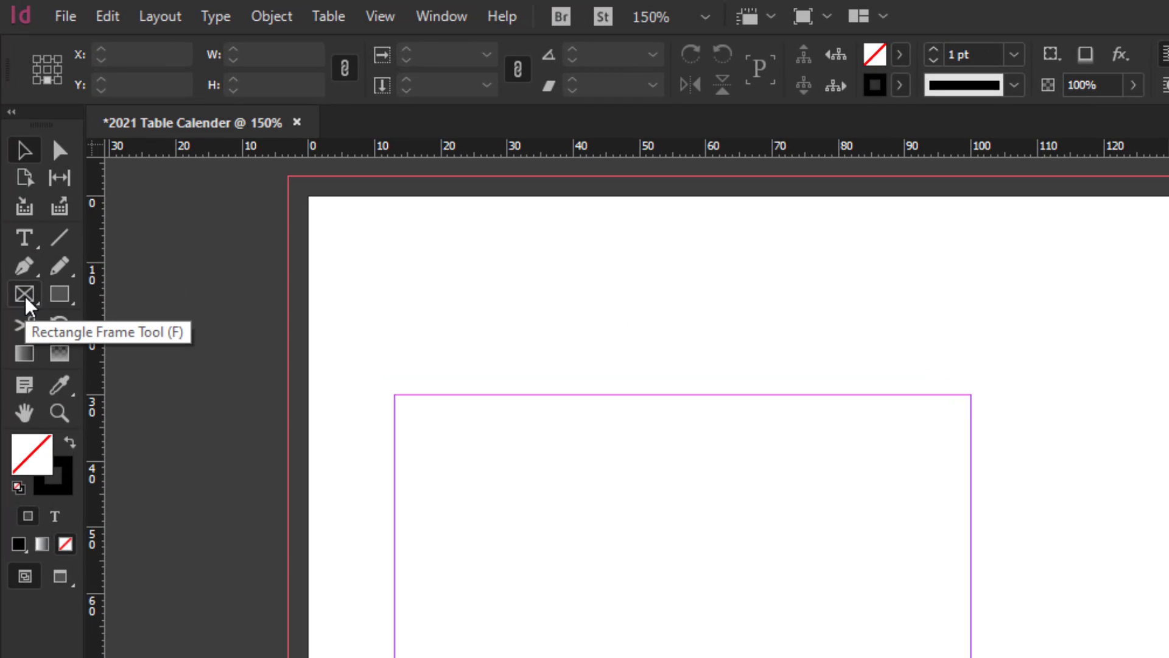
pyautogui.click(25, 297)
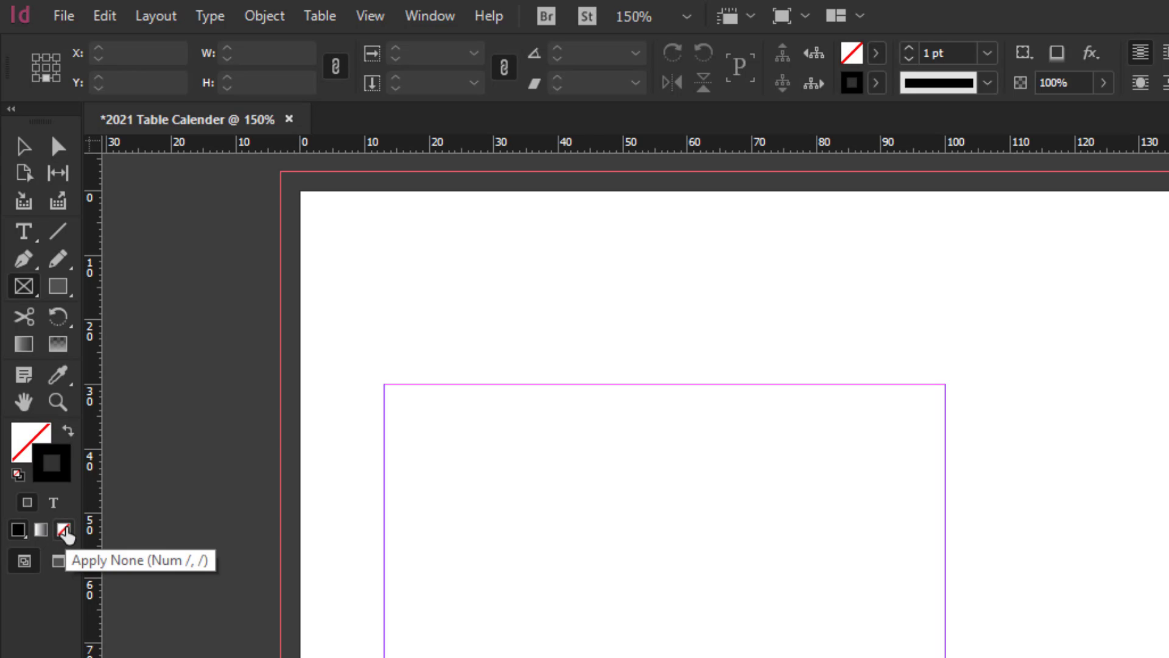
pyautogui.click(64, 530)
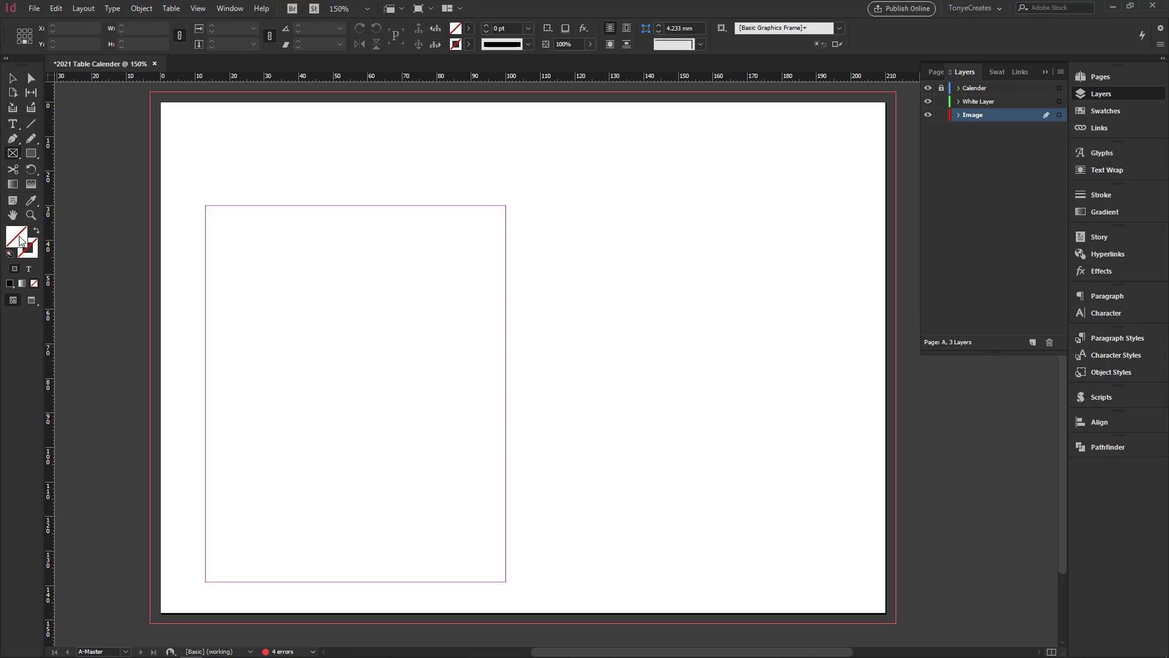
pyautogui.moveTo(152, 92); pyautogui.dragTo(896, 623)
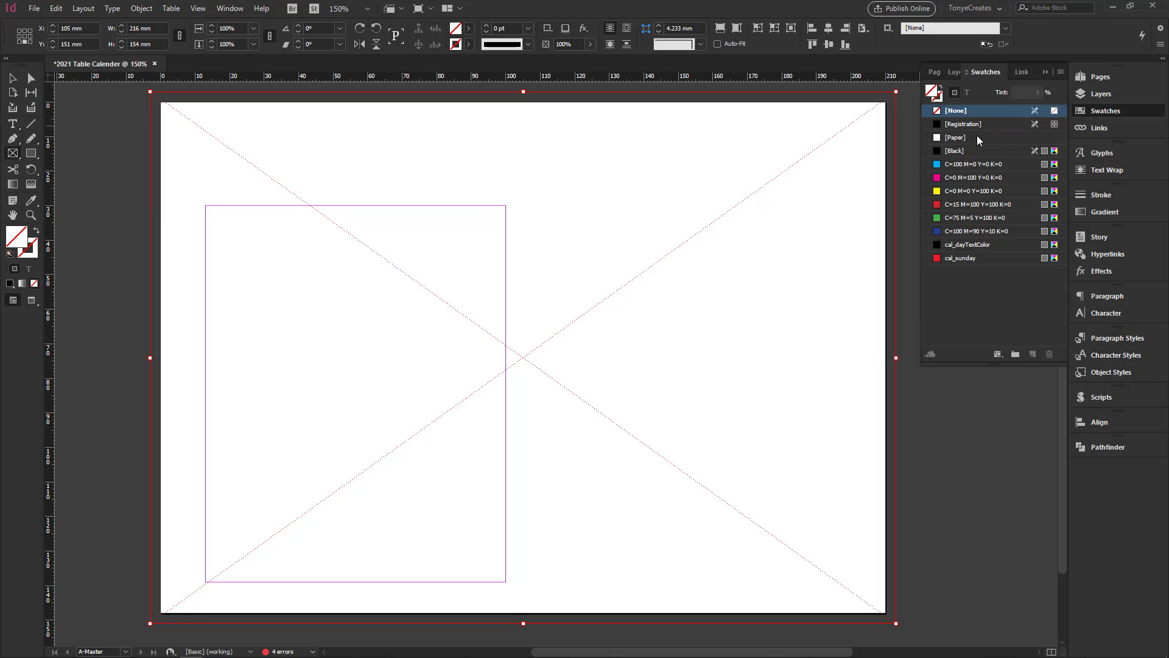
# Step: Fill the full-bleed frame with the C=0 M=0 Y=100 K=0 swatch at a 23% tint
pyautogui.click(955, 150)
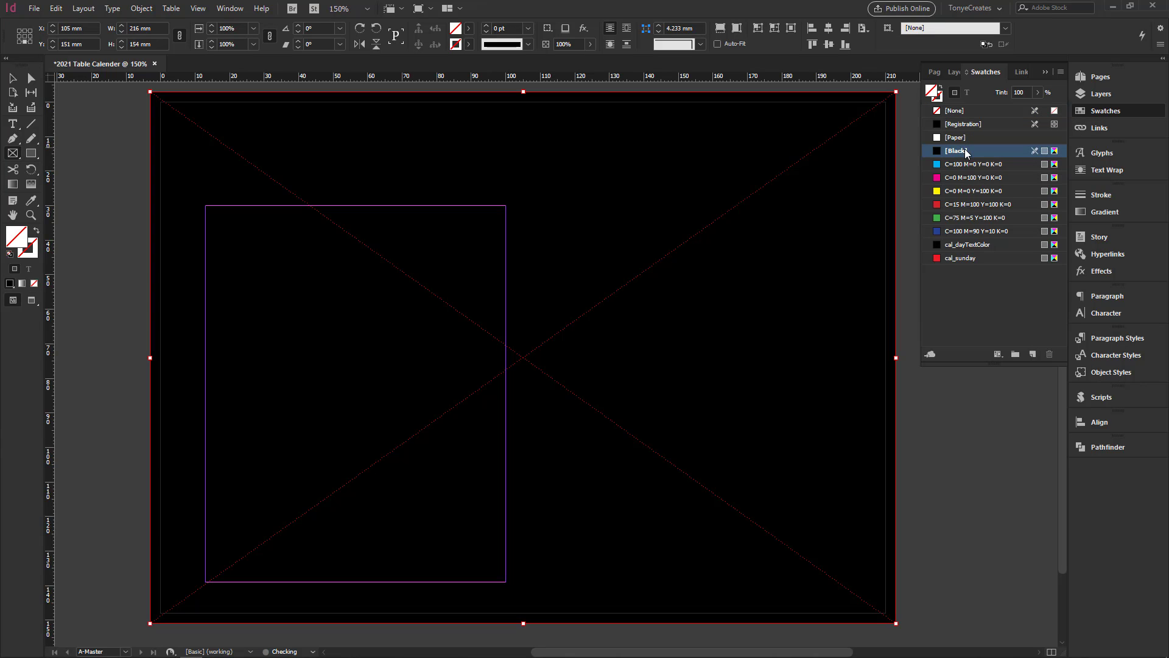
pyautogui.click(1038, 93)
pyautogui.moveTo(996, 108); pyautogui.dragTo(991, 109)
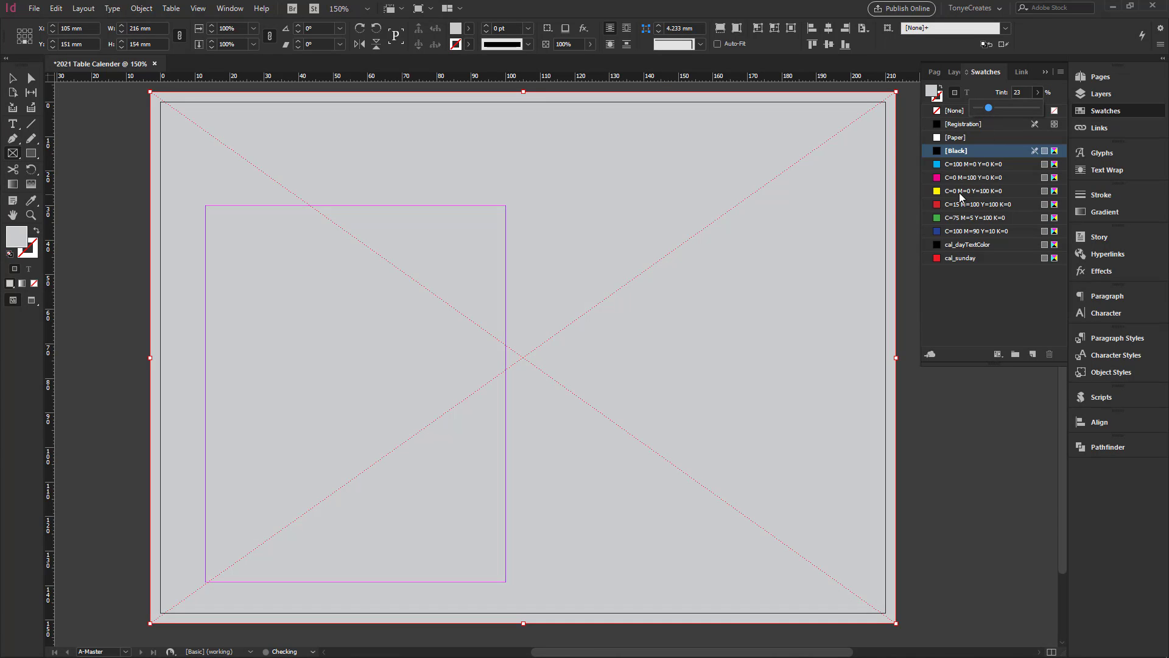
pyautogui.click(977, 191)
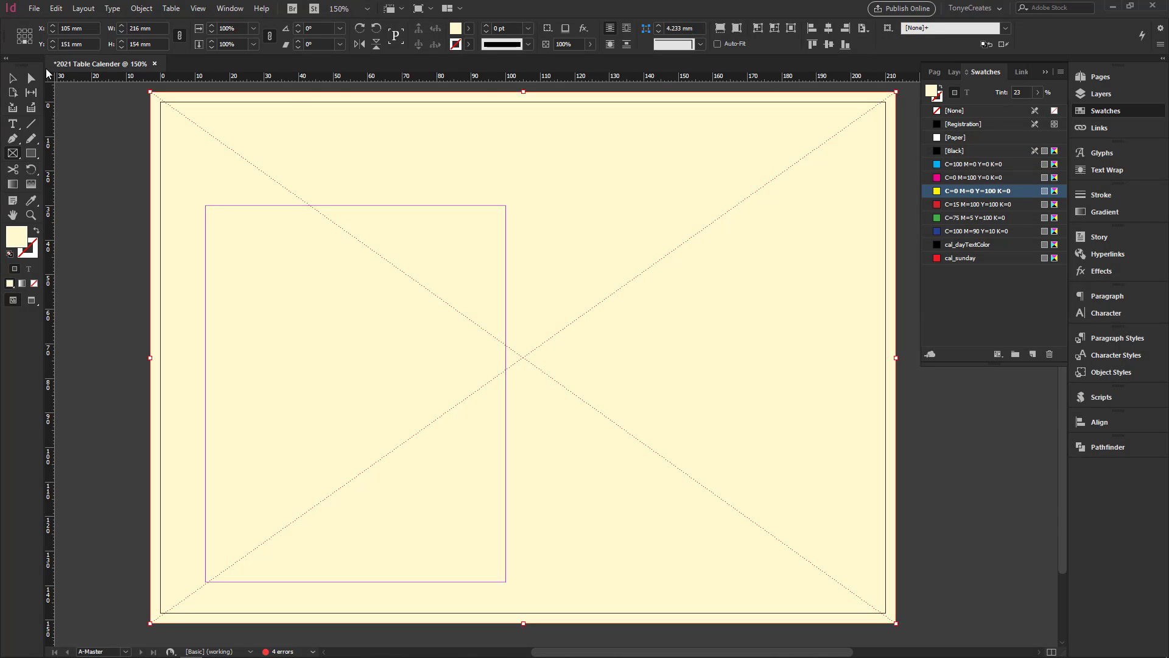
# Step: Lock the Image layer that holds the full-bleed frame
pyautogui.click(12, 78)
pyautogui.click(1100, 94)
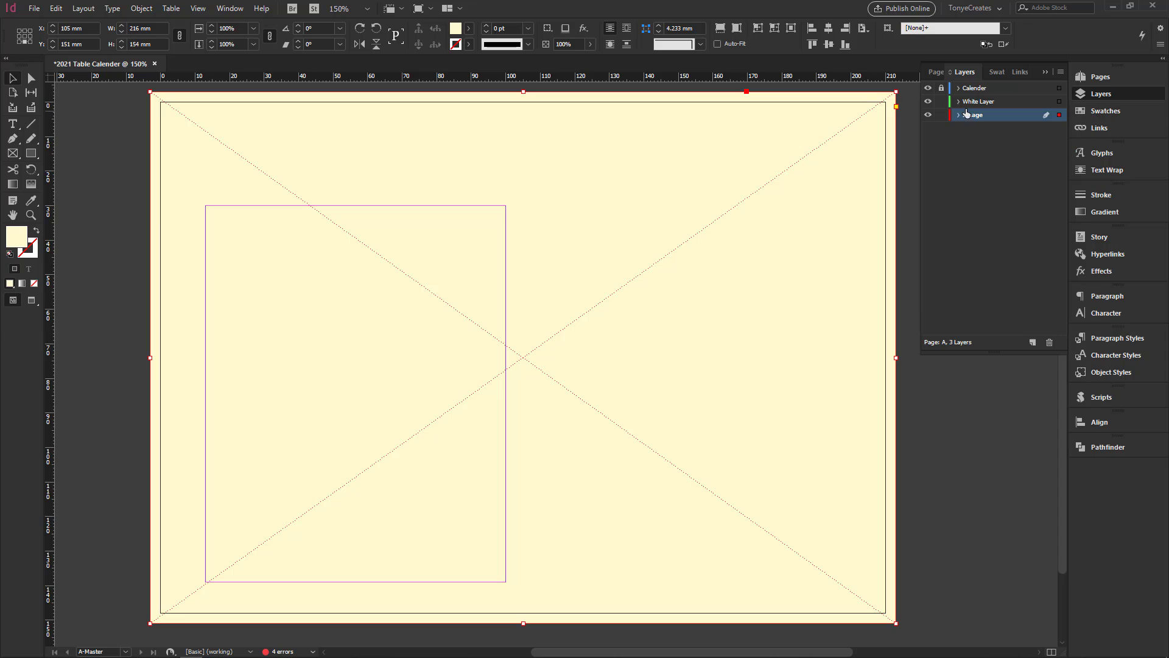
pyautogui.click(941, 114)
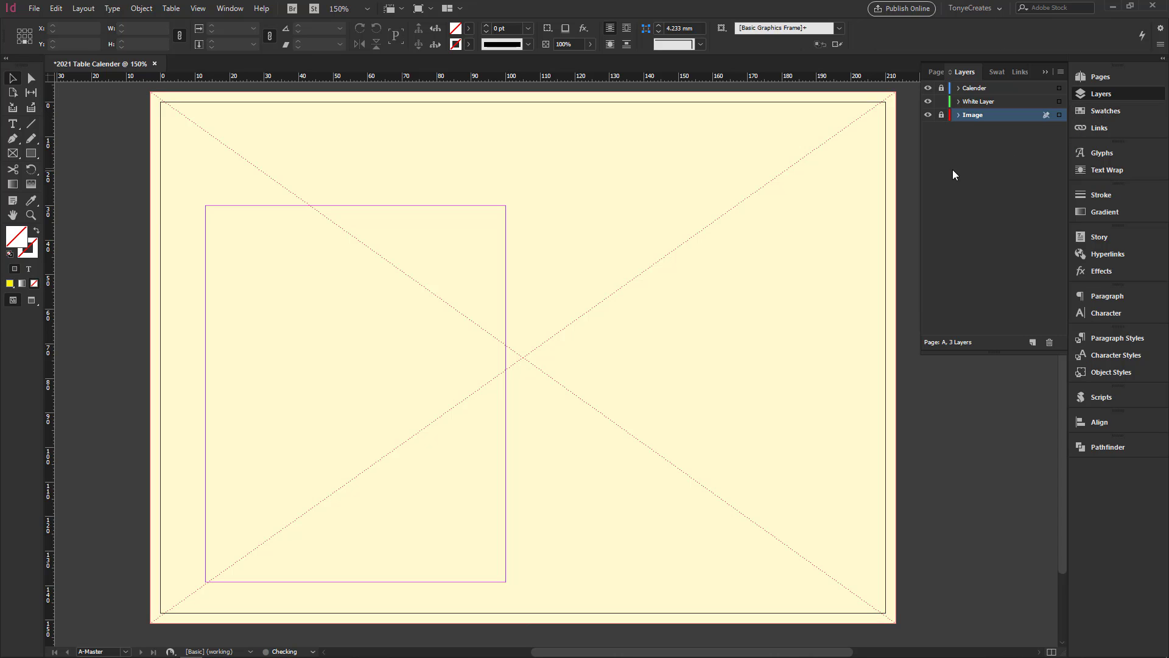
# Step: On White Layer, draw a rectangle about 94.4 × 154 mm over the calendar margin area, spanning the full bleed height
pyautogui.click(982, 102)
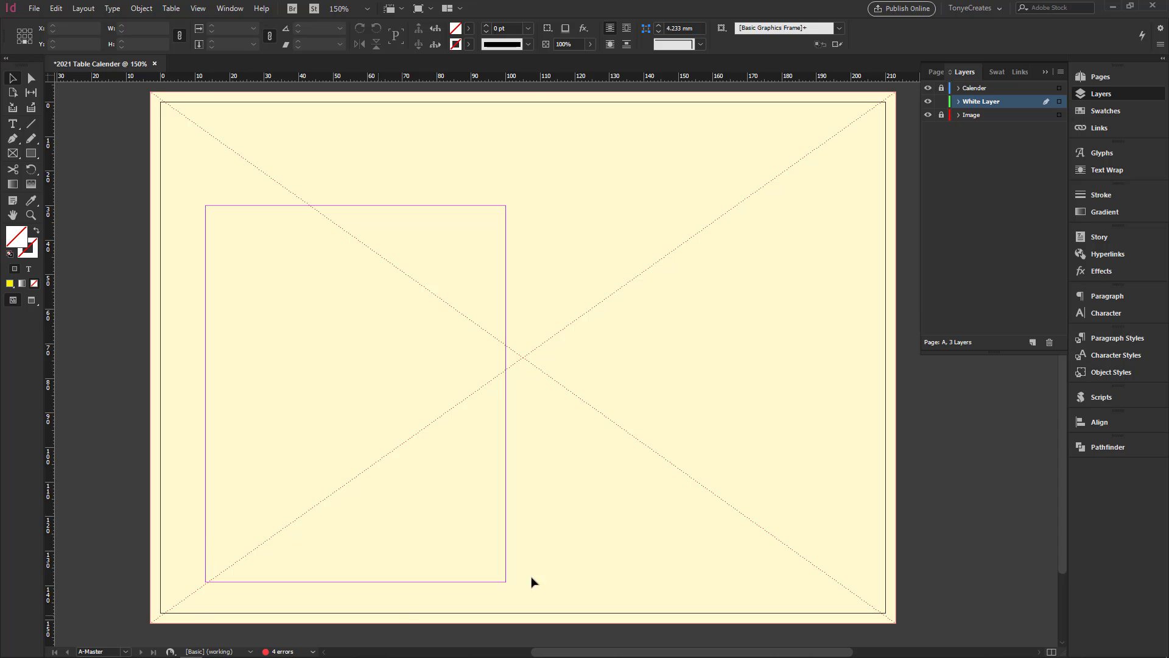
pyautogui.click(31, 154)
pyautogui.moveTo(180, 93)
pyautogui.mouseDown()
pyautogui.moveTo(537, 385)
pyautogui.moveTo(523, 627)
pyautogui.mouseUp()
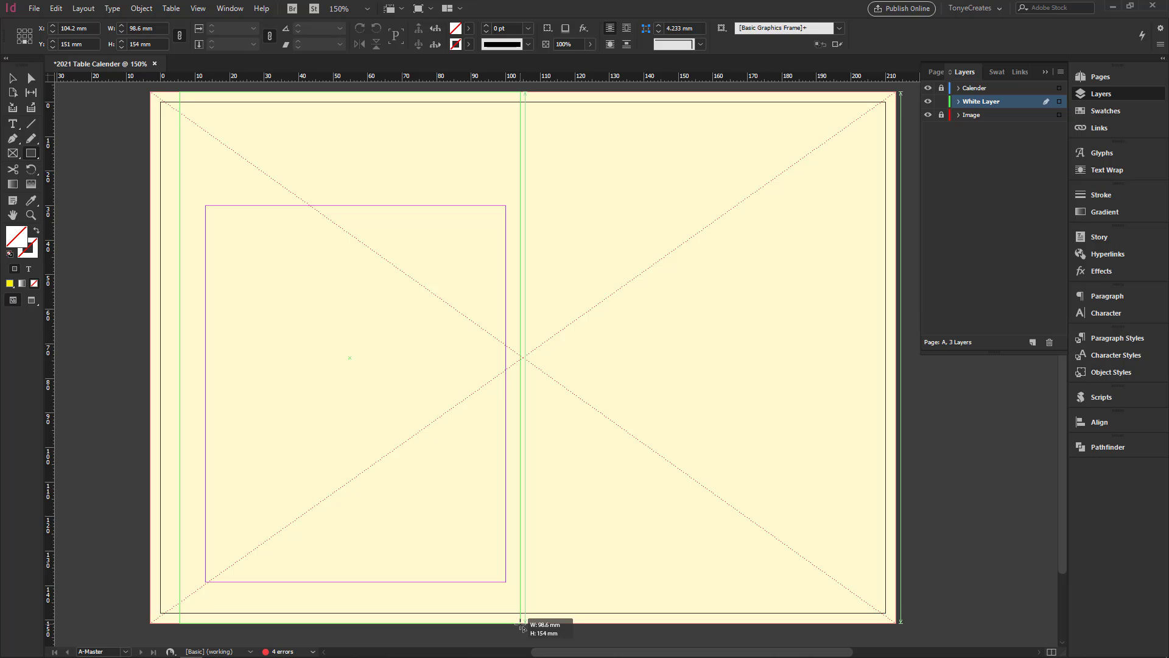
pyautogui.moveTo(523, 627); pyautogui.dragTo(506, 627)
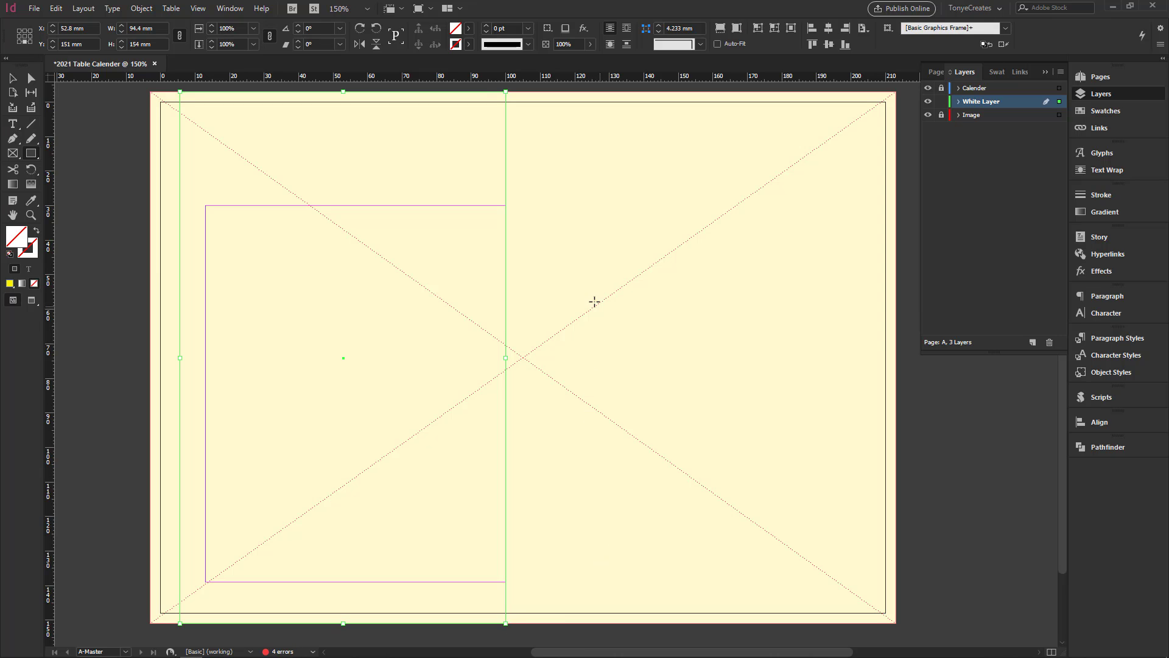
# Step: Fill the White Layer rectangle with the C=100 M=0 Y=0 K=0 swatch at 100% tint
pyautogui.click(1105, 112)
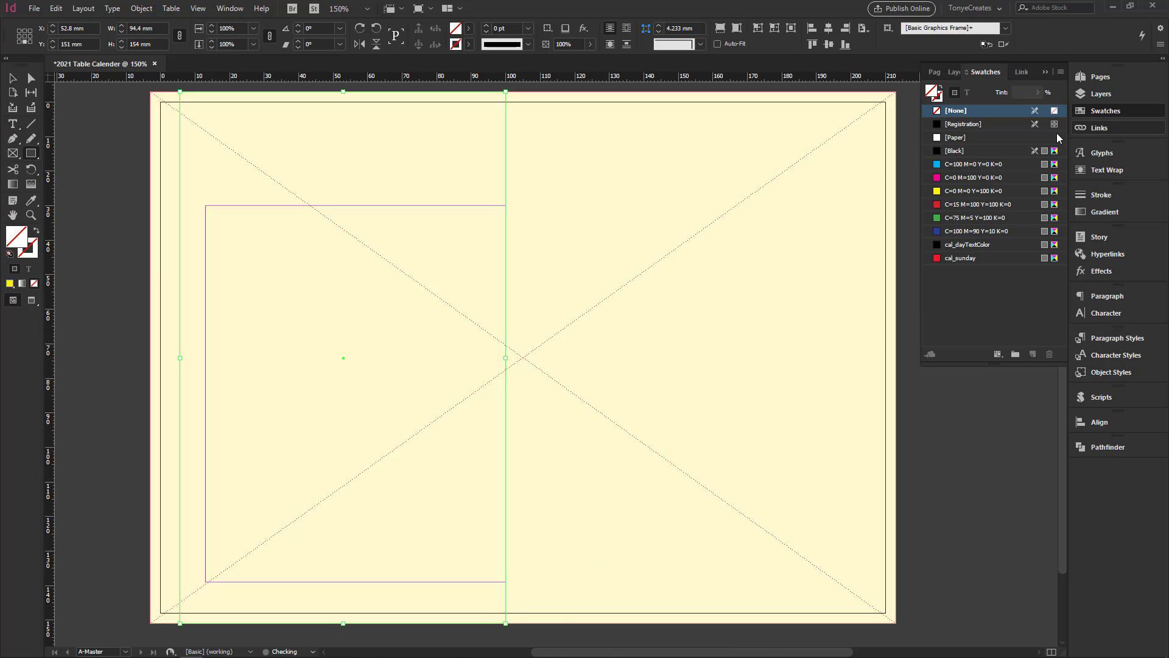
pyautogui.click(956, 164)
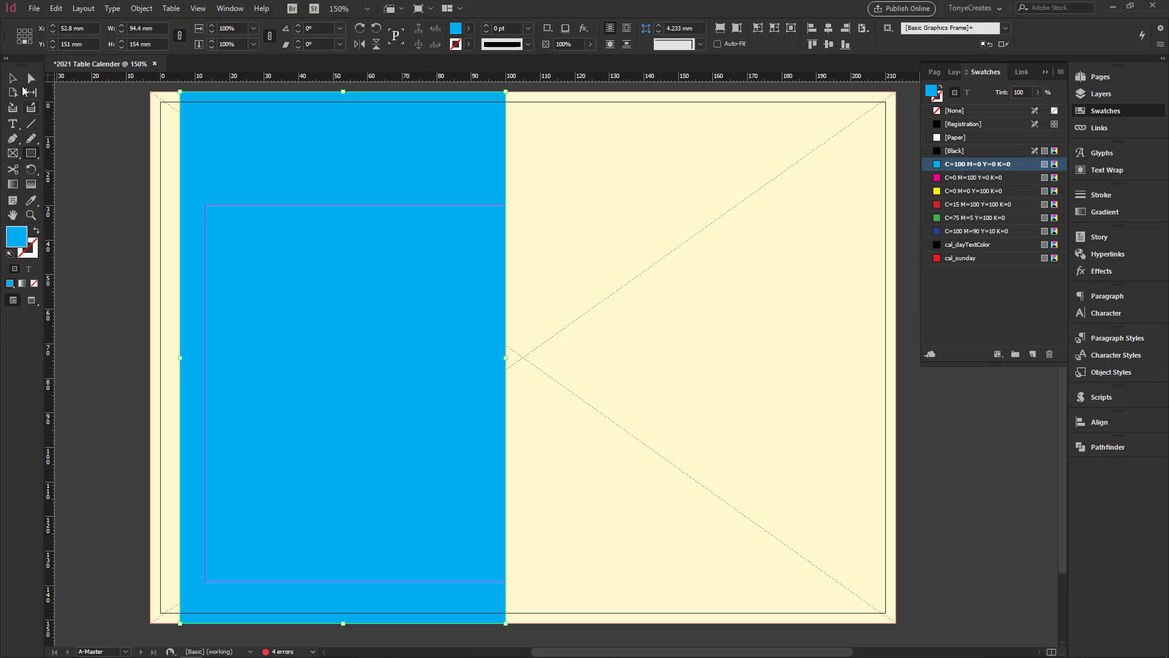
pyautogui.press('v')
# Step: Center the blue rectangle horizontally relative to the page margins, then deselect it
pyautogui.click(1102, 93)
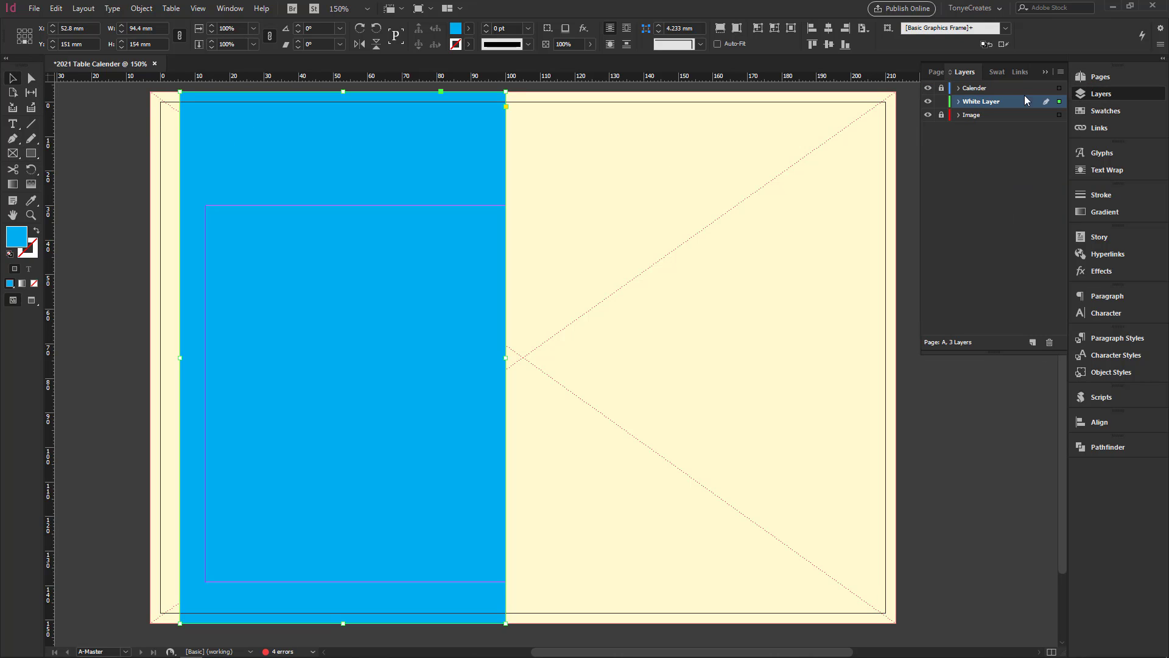
pyautogui.click(1046, 72)
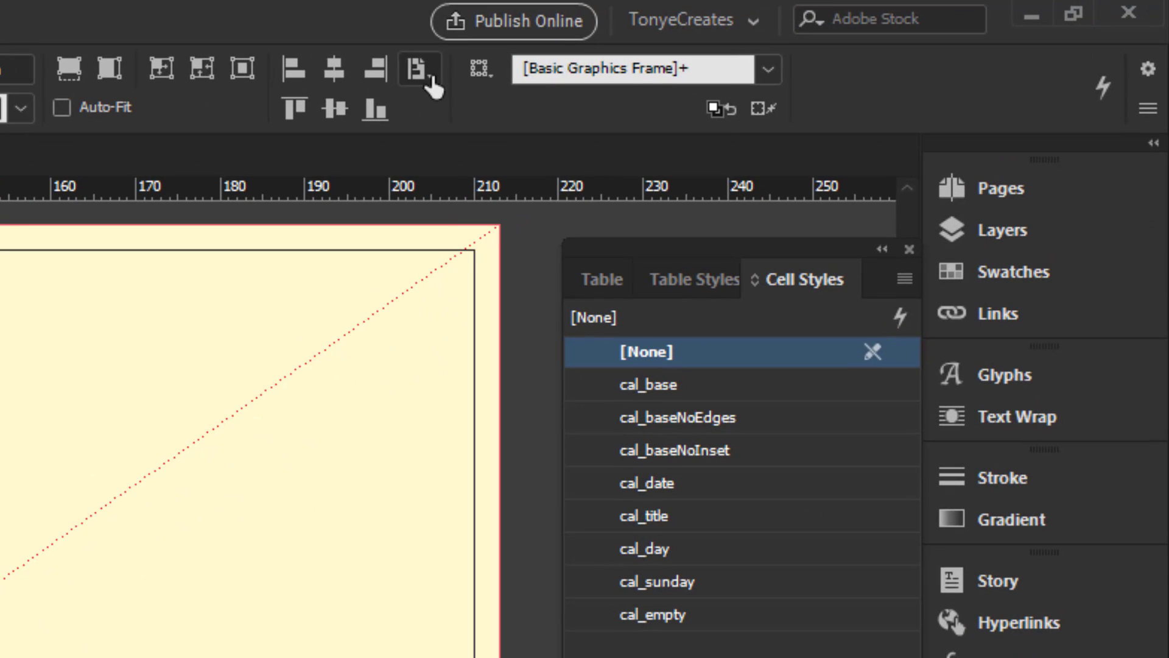
pyautogui.click(863, 28)
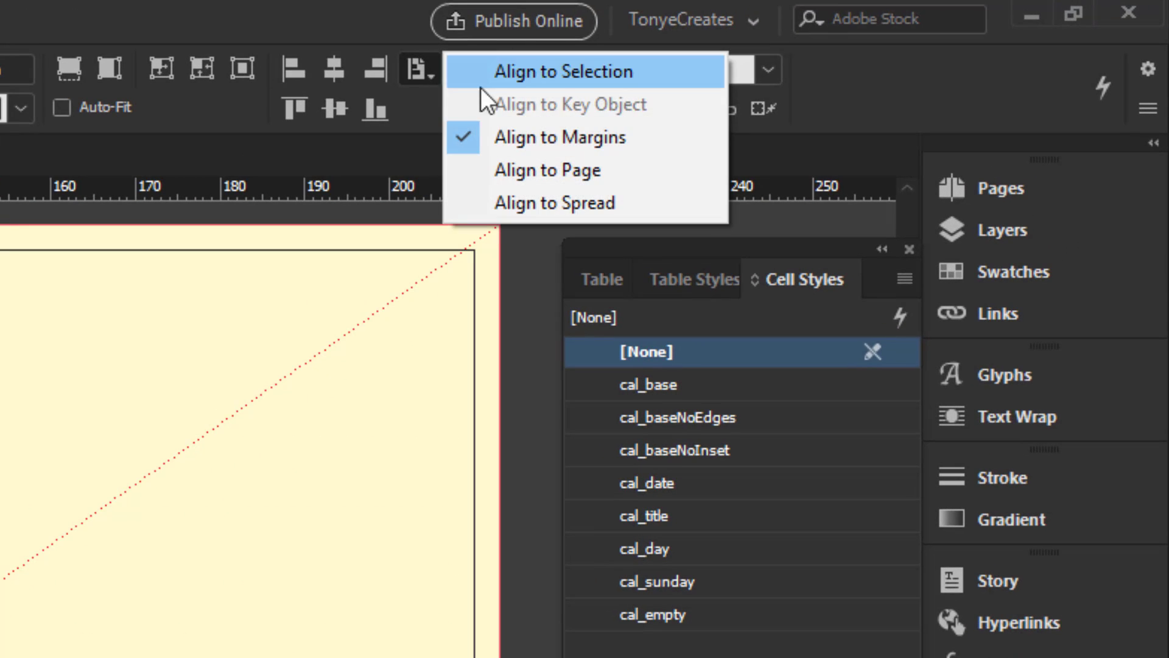
pyautogui.click(578, 137)
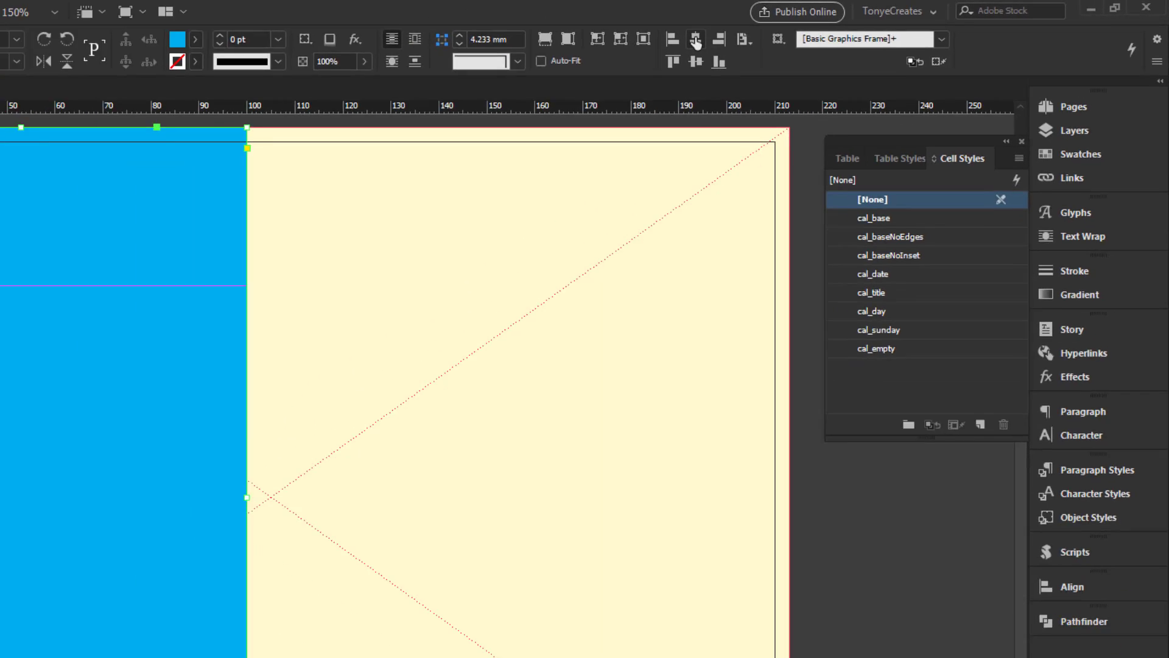
pyautogui.click(695, 41)
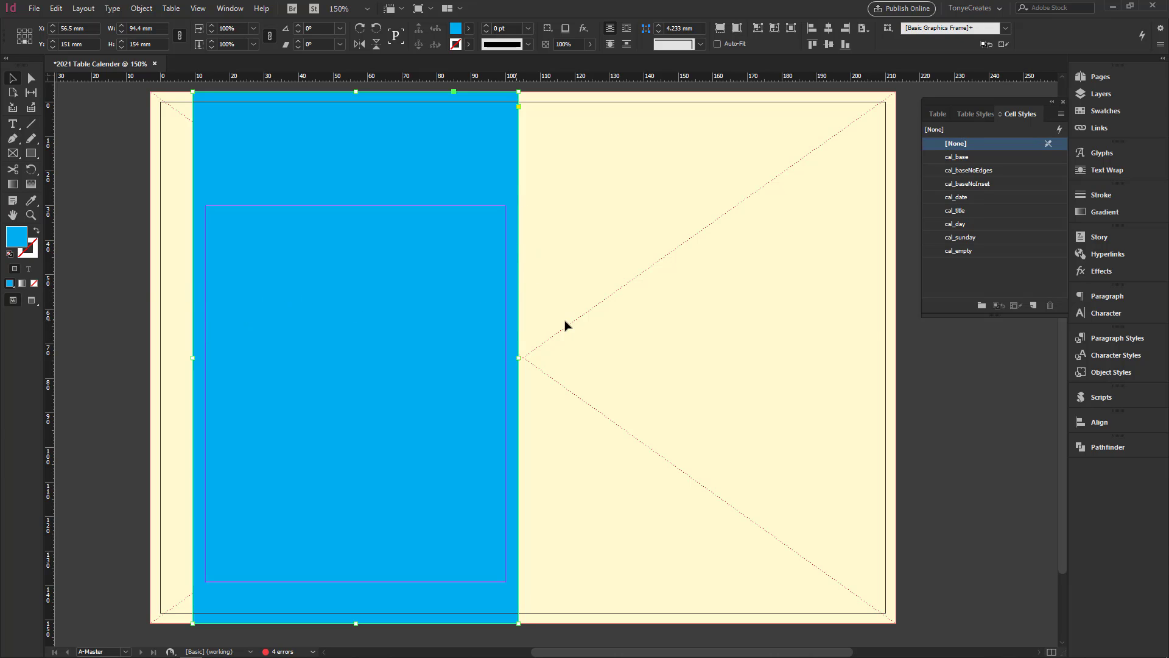
pyautogui.click(900, 330)
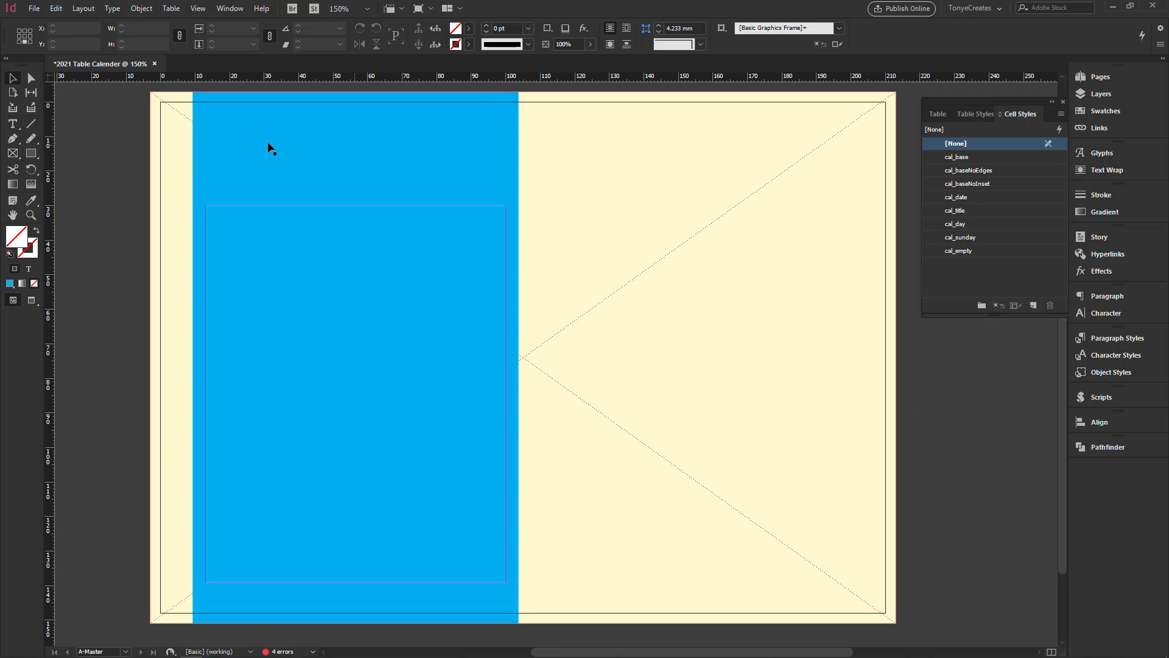
# Step: Add a new layer named "Guides" to the document
pyautogui.click(1103, 94)
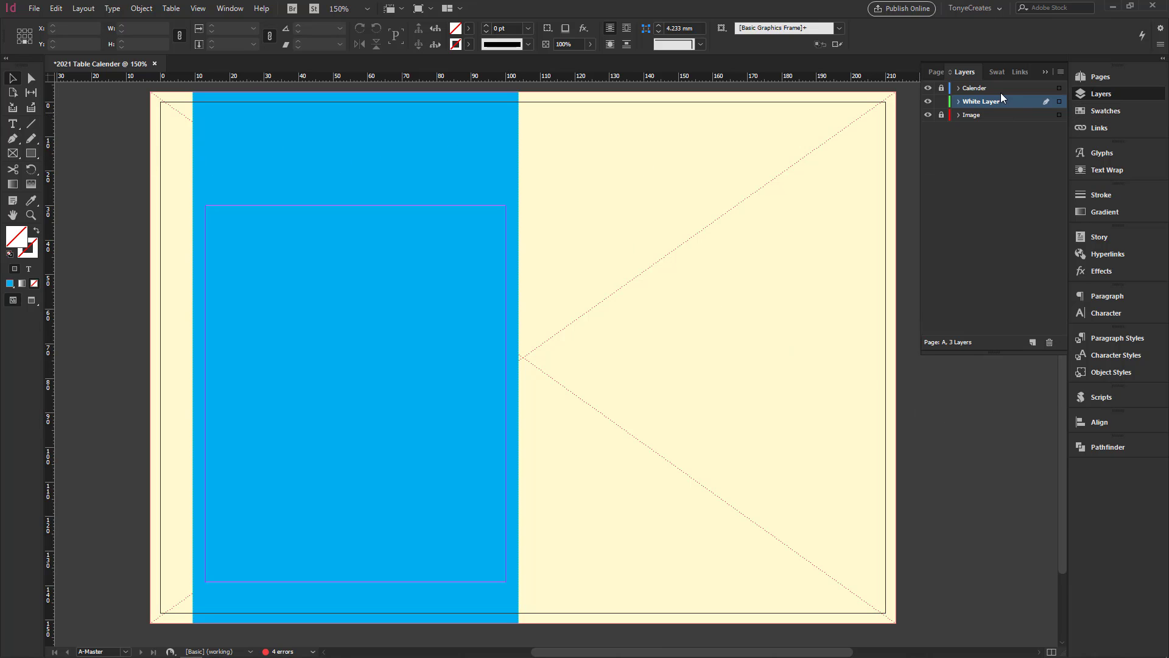
pyautogui.click(985, 90)
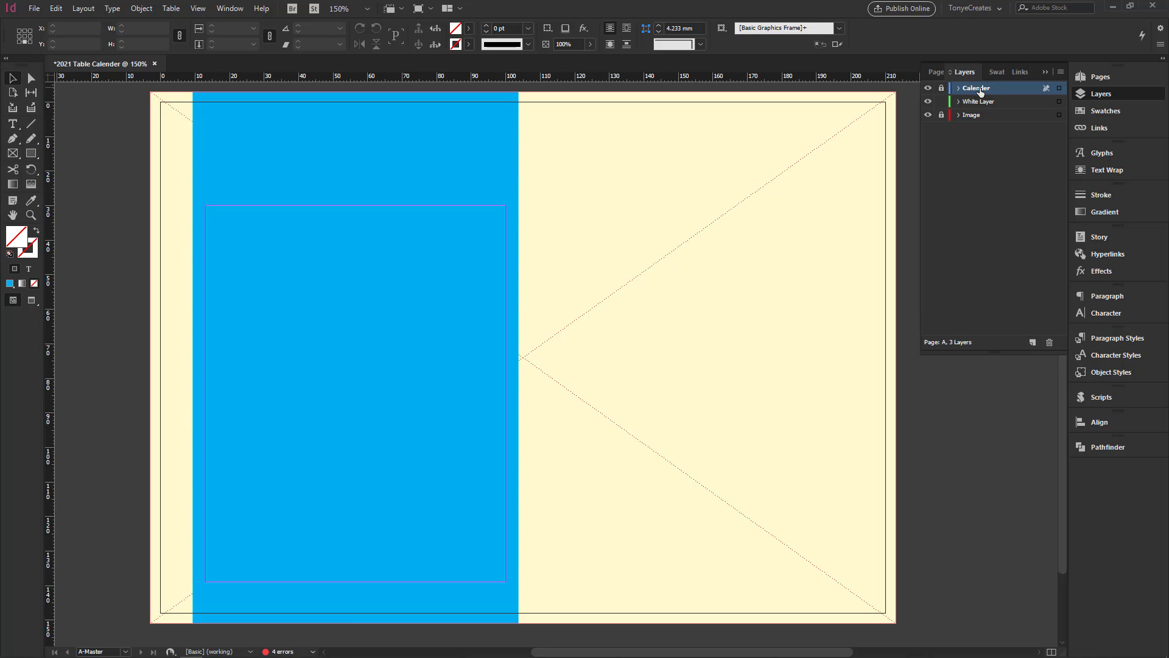
pyautogui.click(1032, 344)
pyautogui.hotkey('ctrl', 'z')
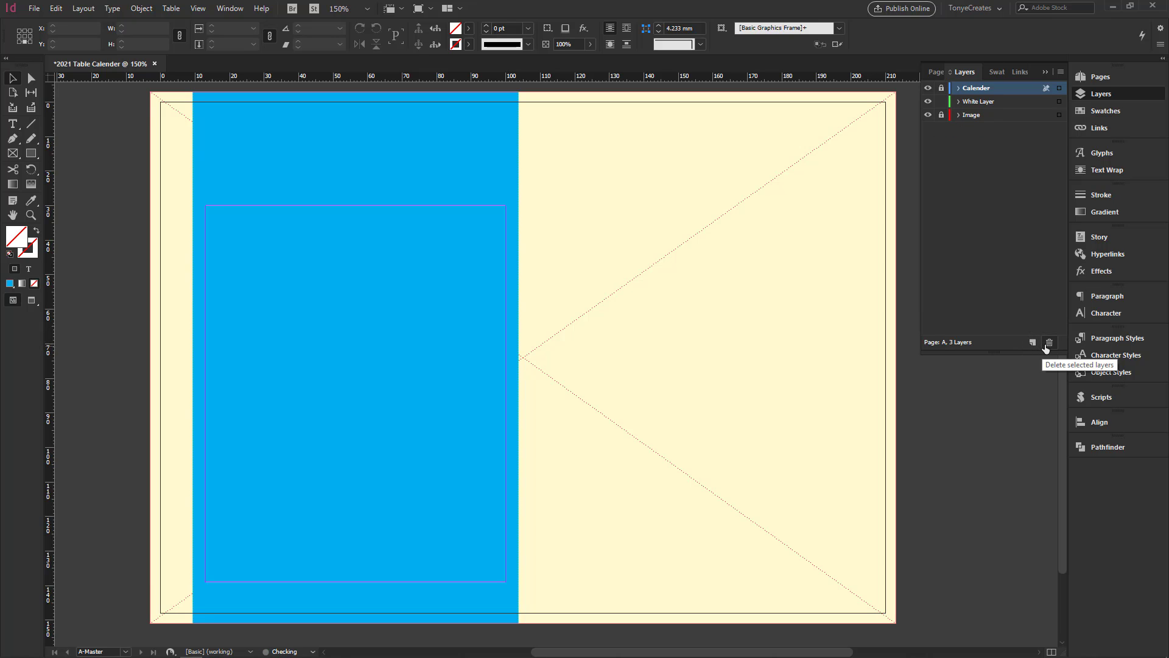
pyautogui.keyDown('ctrl'); pyautogui.keyDown('alt'); pyautogui.click(1034, 344); pyautogui.keyUp('alt'); pyautogui.keyUp('ctrl')
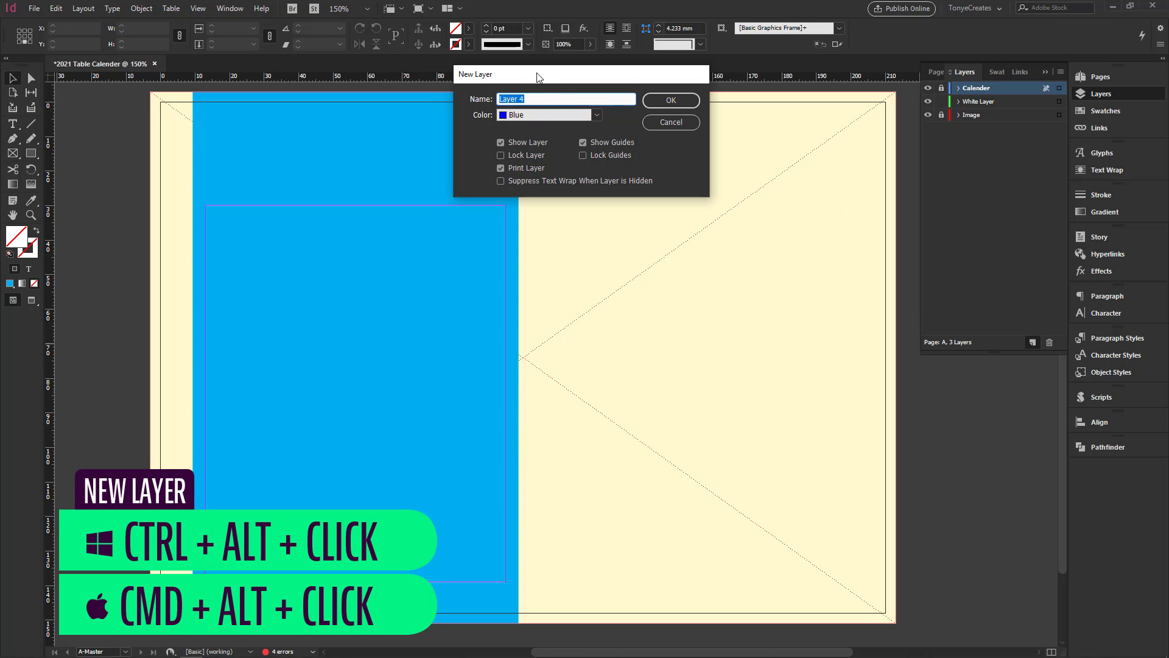
pyautogui.moveTo(538, 77); pyautogui.dragTo(607, 118)
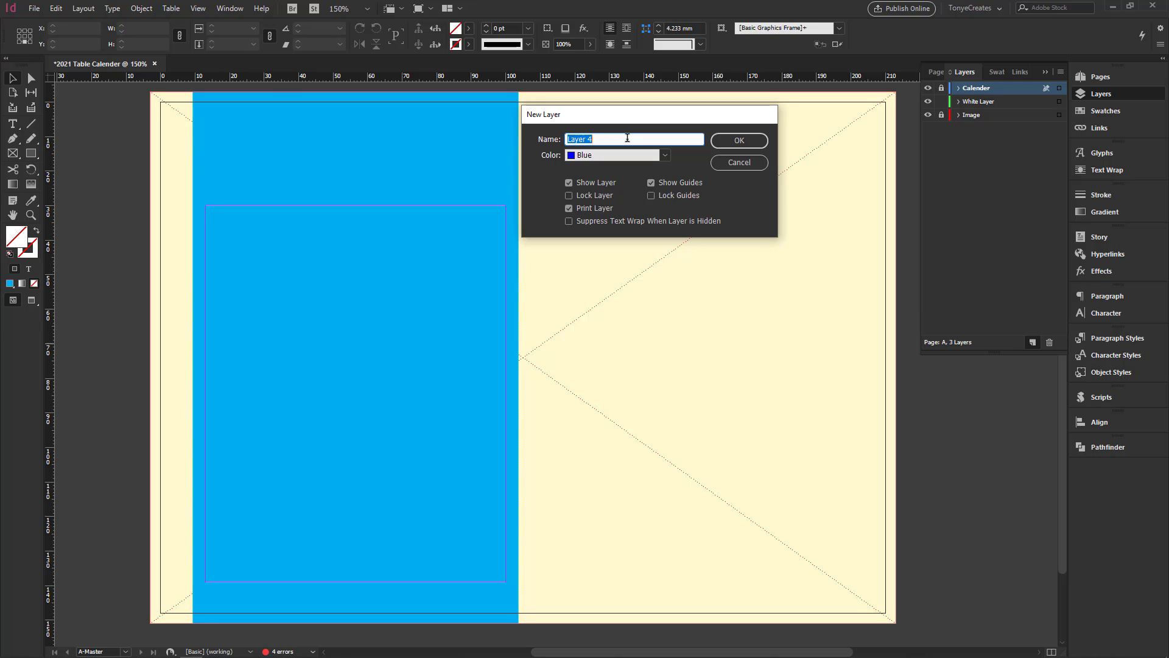
pyautogui.write('Guides')
pyautogui.press('Return')
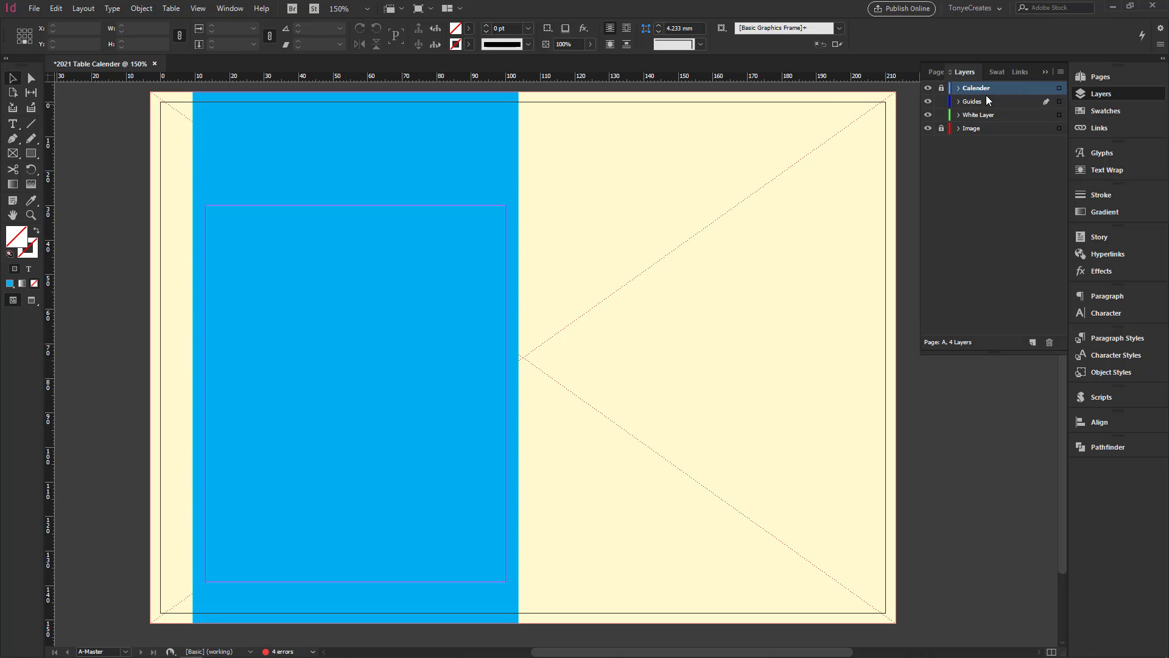
# Step: Move the Calender layer directly below Guides and lock White Layer, with Guides as the active layer
pyautogui.moveTo(1004, 90); pyautogui.dragTo(1002, 110)
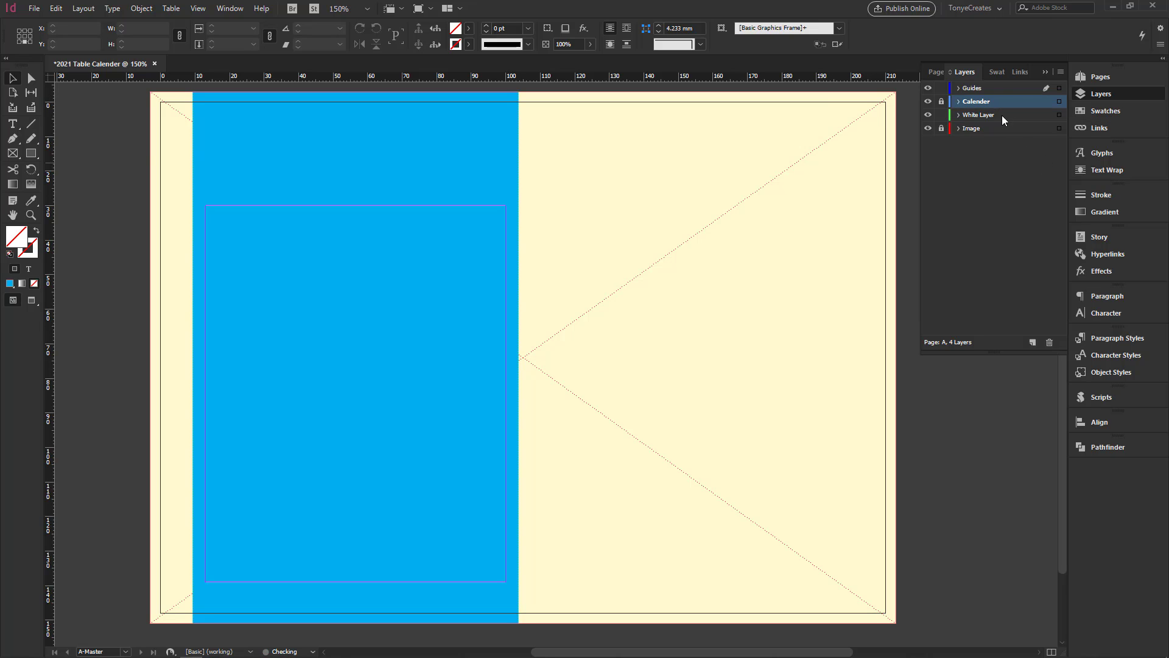
pyautogui.click(972, 88)
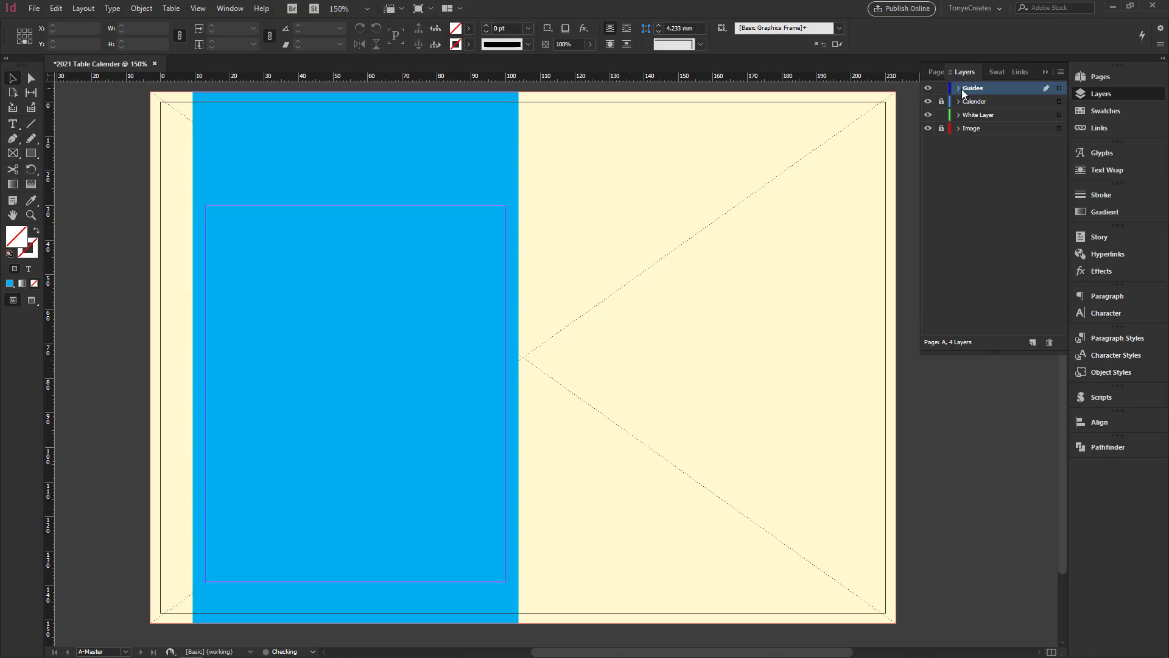
pyautogui.click(941, 116)
# Step: Place two horizontal guides across the spread above the calendar margin area, at about Y 8.2 mm and 23 mm
pyautogui.moveTo(81, 78); pyautogui.dragTo(79, 130)
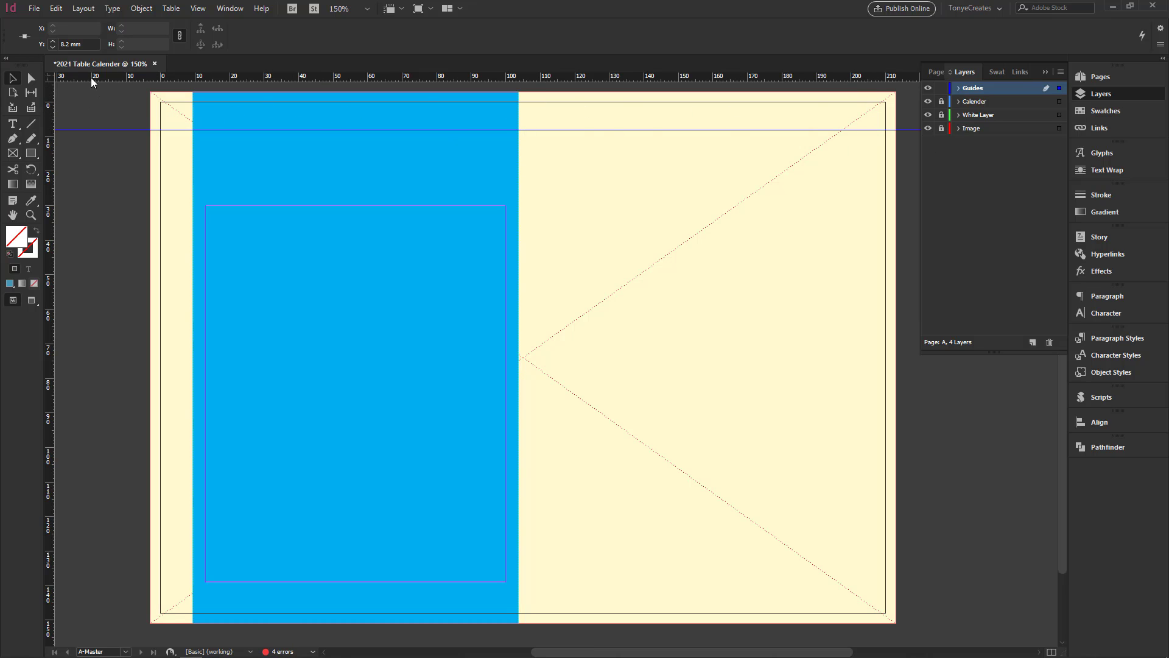
pyautogui.moveTo(87, 75); pyautogui.dragTo(72, 183)
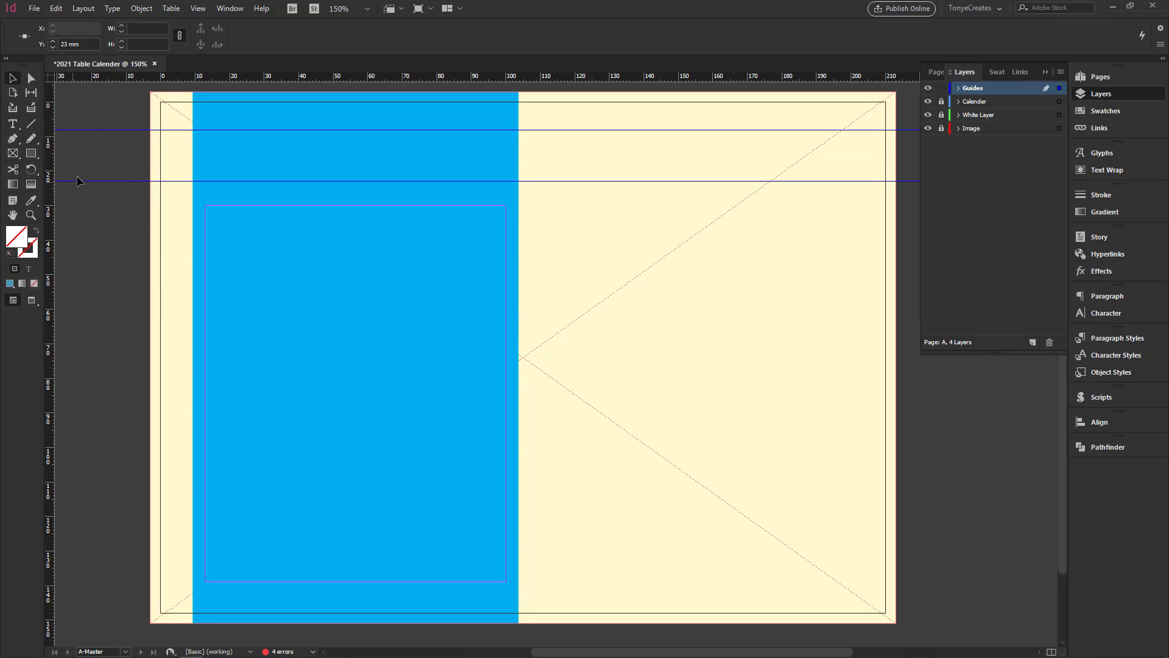
pyautogui.click(112, 240)
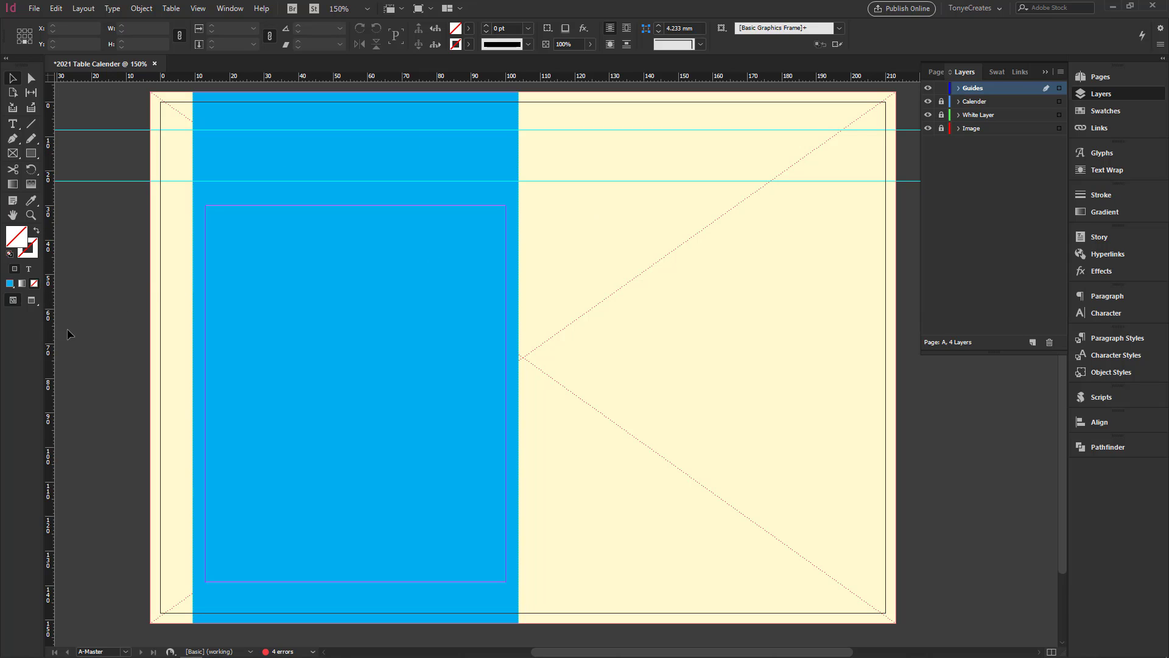
# Step: Place page guides on the calendar area's margins: vertical ones at X 13 mm and 100 mm, and a horizontal one at Y 139 mm
pyautogui.moveTo(49, 331); pyautogui.dragTo(207, 313)
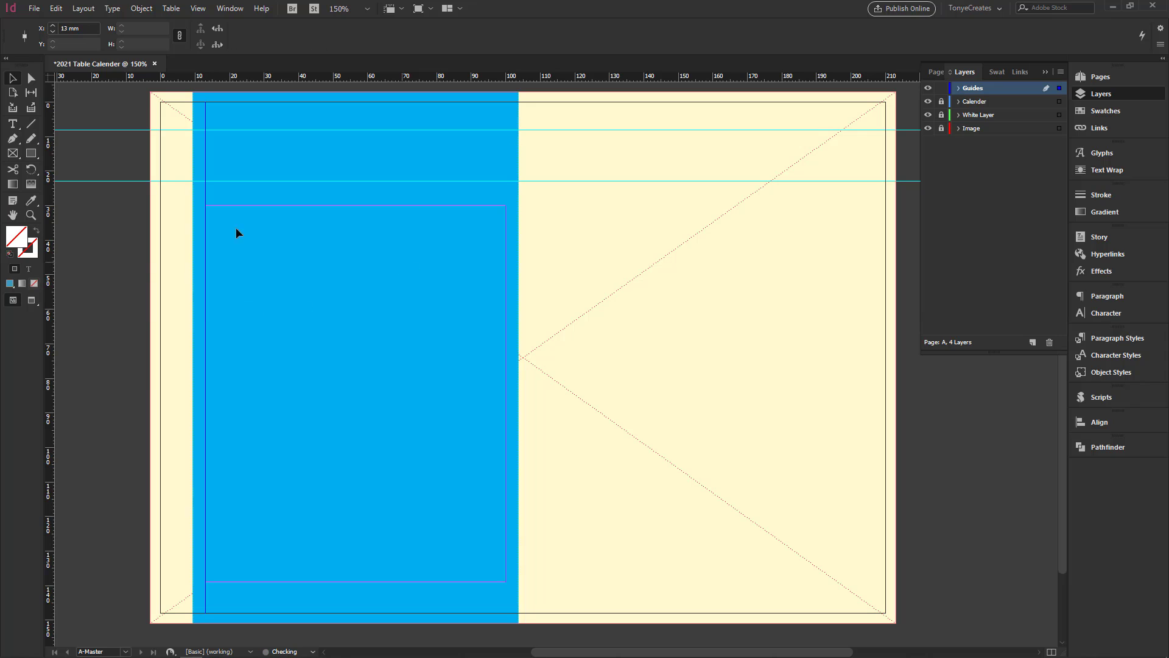
pyautogui.moveTo(48, 183); pyautogui.dragTo(506, 185)
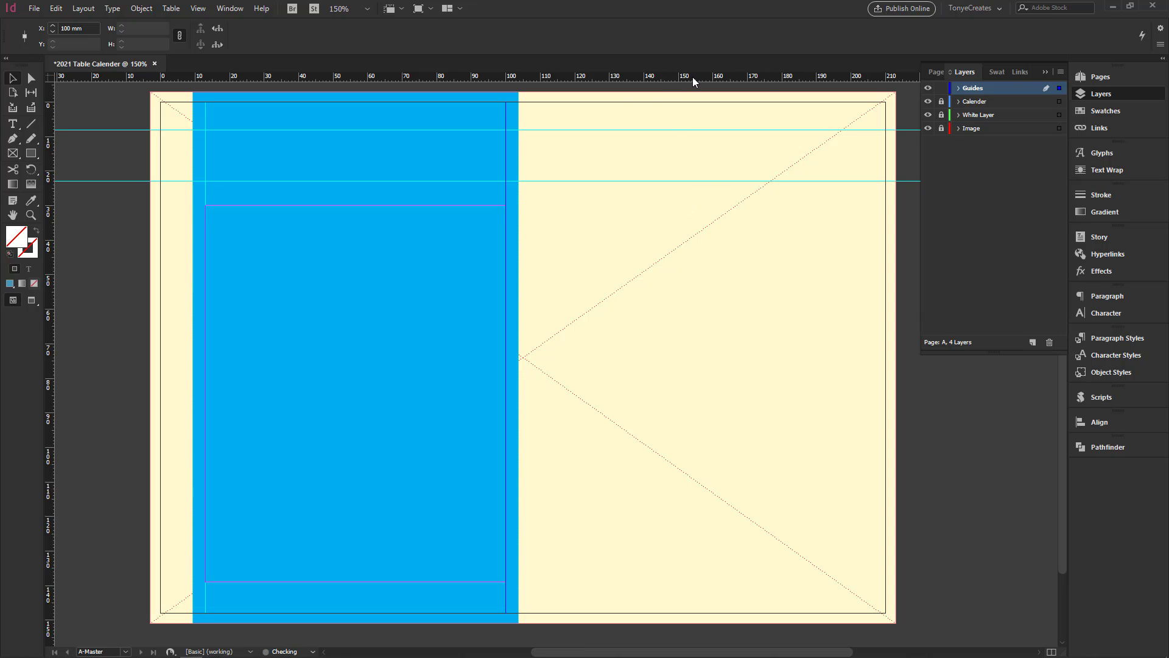
pyautogui.moveTo(692, 77); pyautogui.dragTo(677, 582)
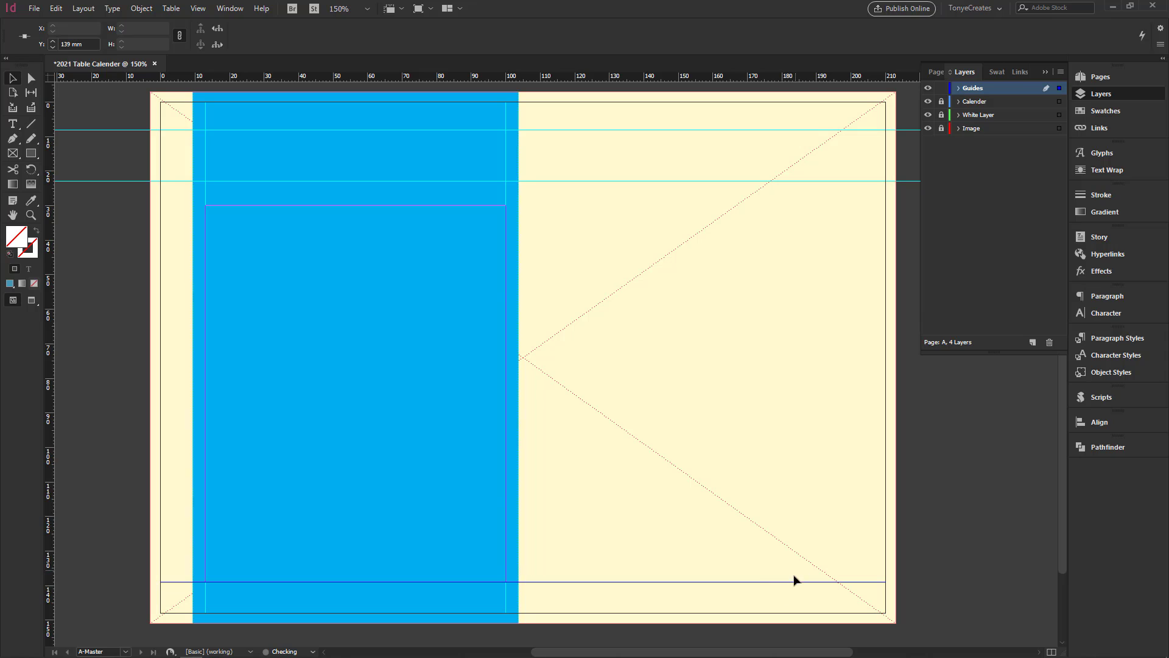
# Step: Draw a text frame 87 mm wide and 14.8 mm high between the two upper horizontal guides, spanning the calendar column
pyautogui.click(965, 494)
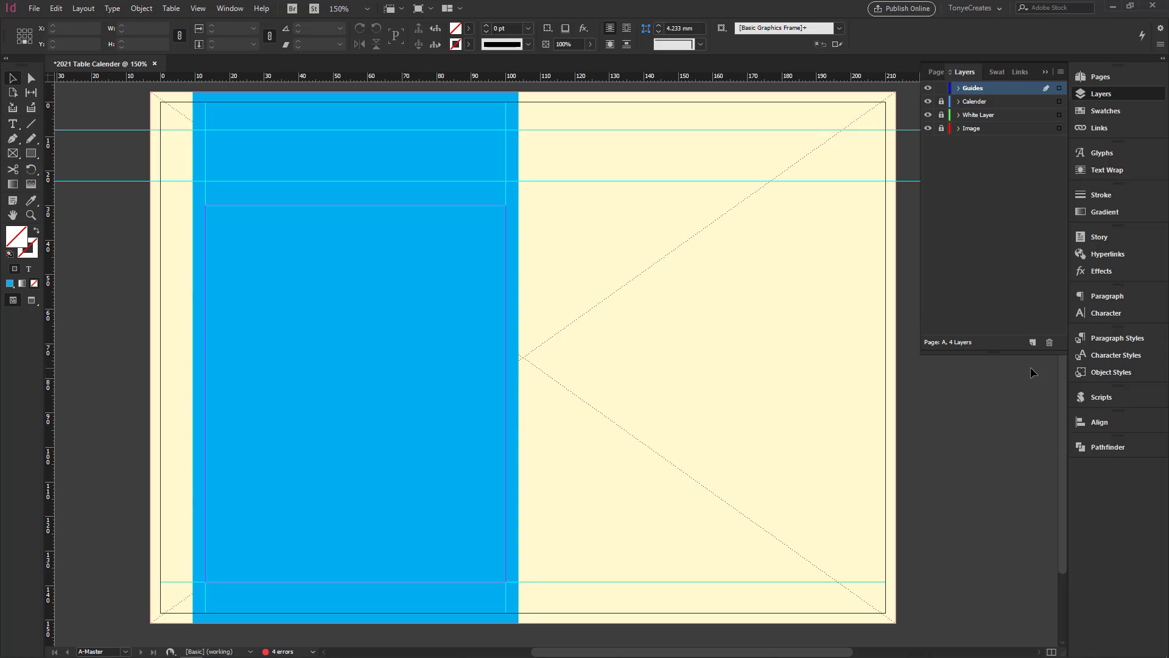
pyautogui.click(13, 127)
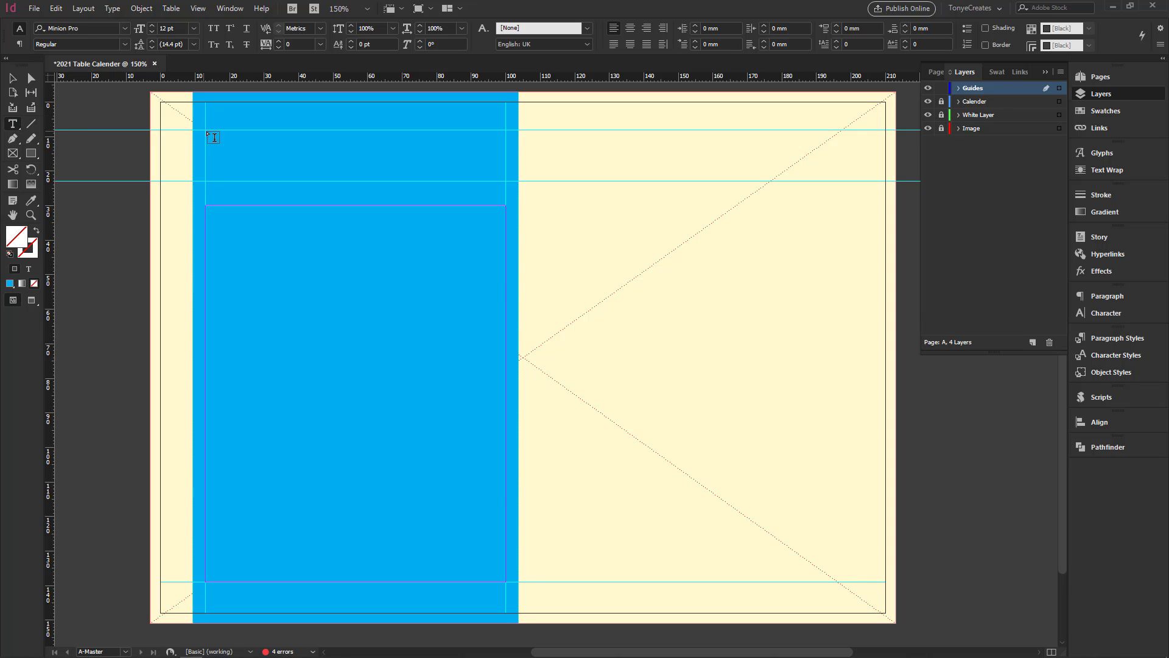
pyautogui.moveTo(206, 130); pyautogui.dragTo(505, 184)
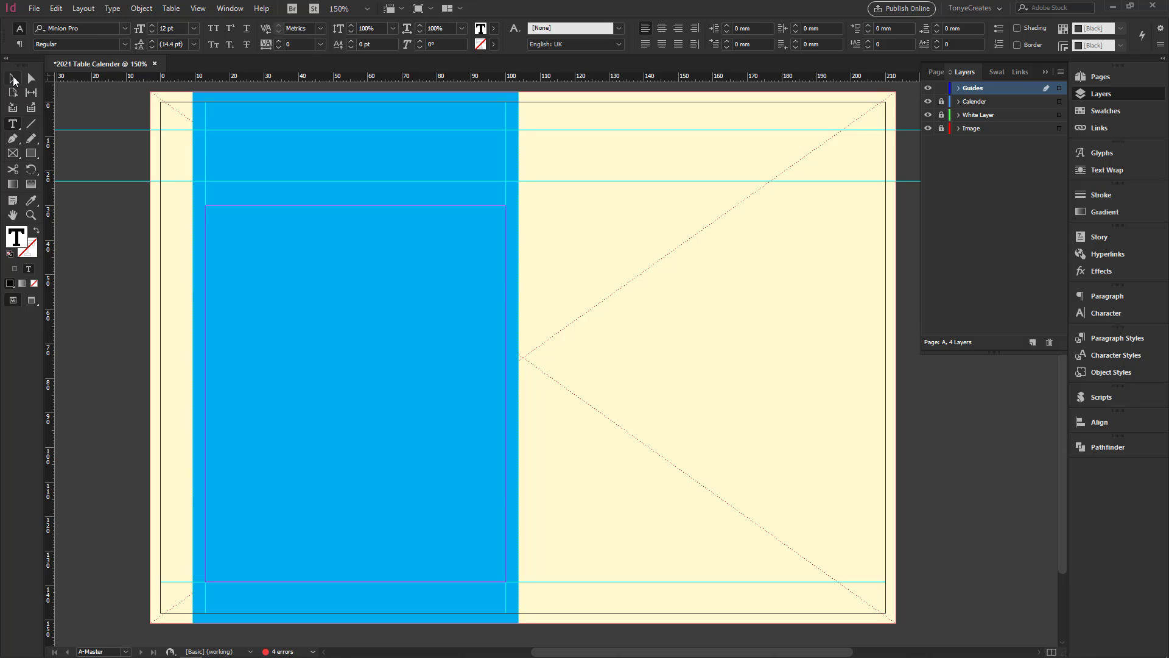
pyautogui.press('Escape')
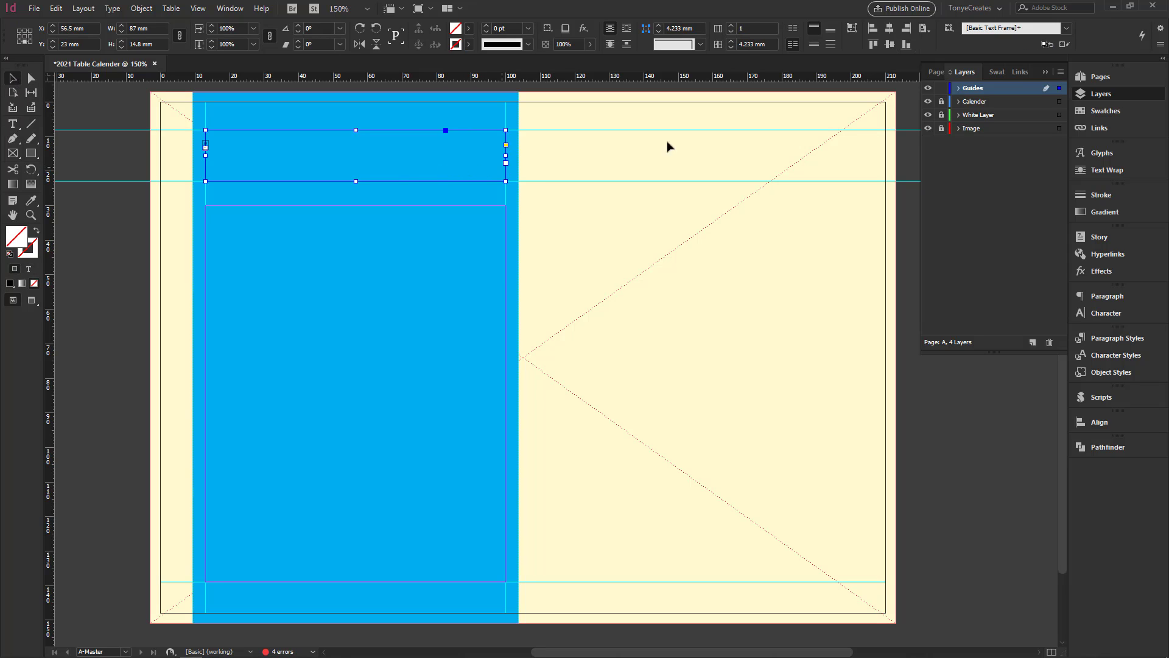
# Step: Move the new text frame from Guides onto the unlocked Calender layer, and lock the Guides layer
pyautogui.click(940, 103)
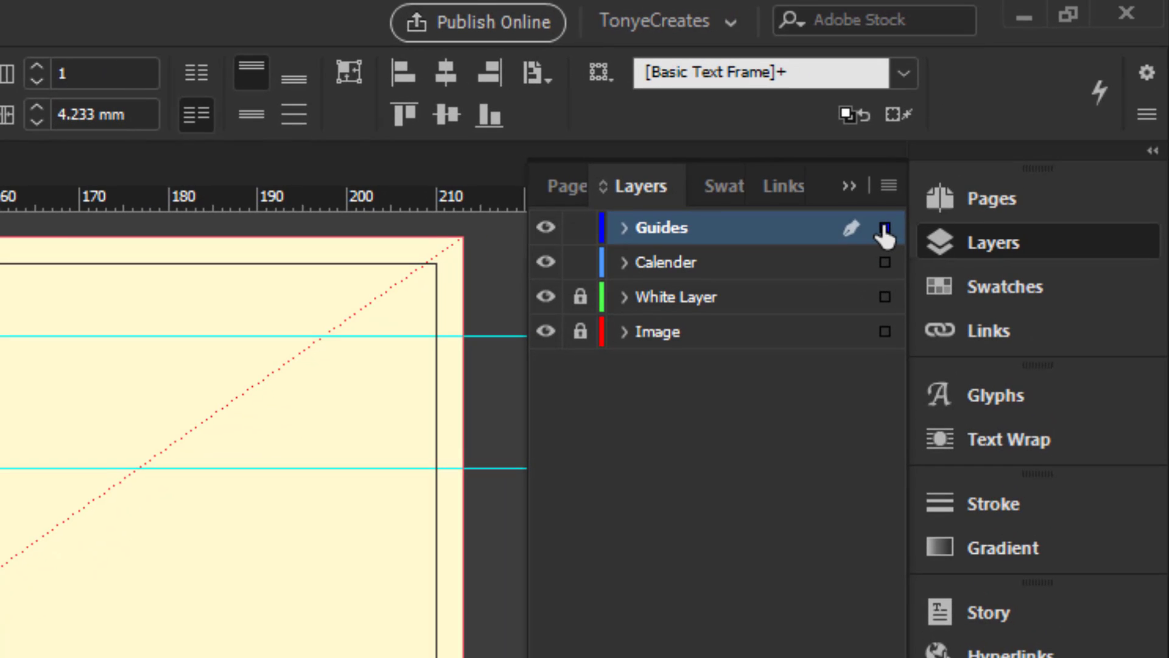
pyautogui.click(885, 262)
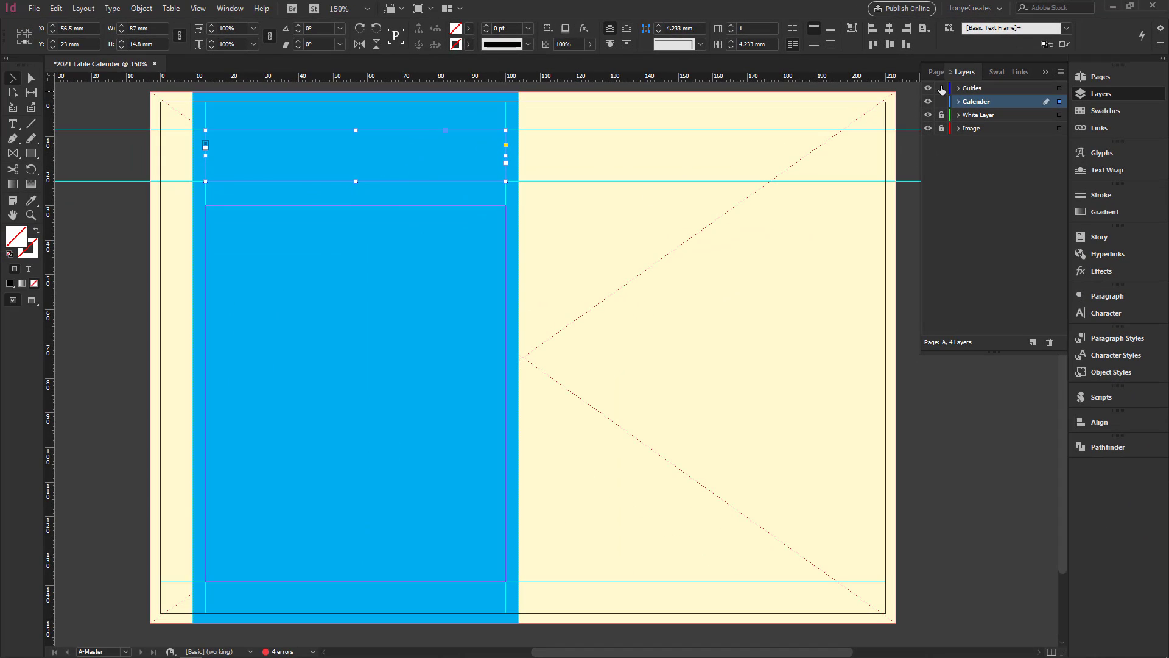
pyautogui.click(941, 88)
# Step: Enter "Year 2021" and "Happy People" on two lines in the text frame and centre-align both
pyautogui.doubleClick(353, 145)
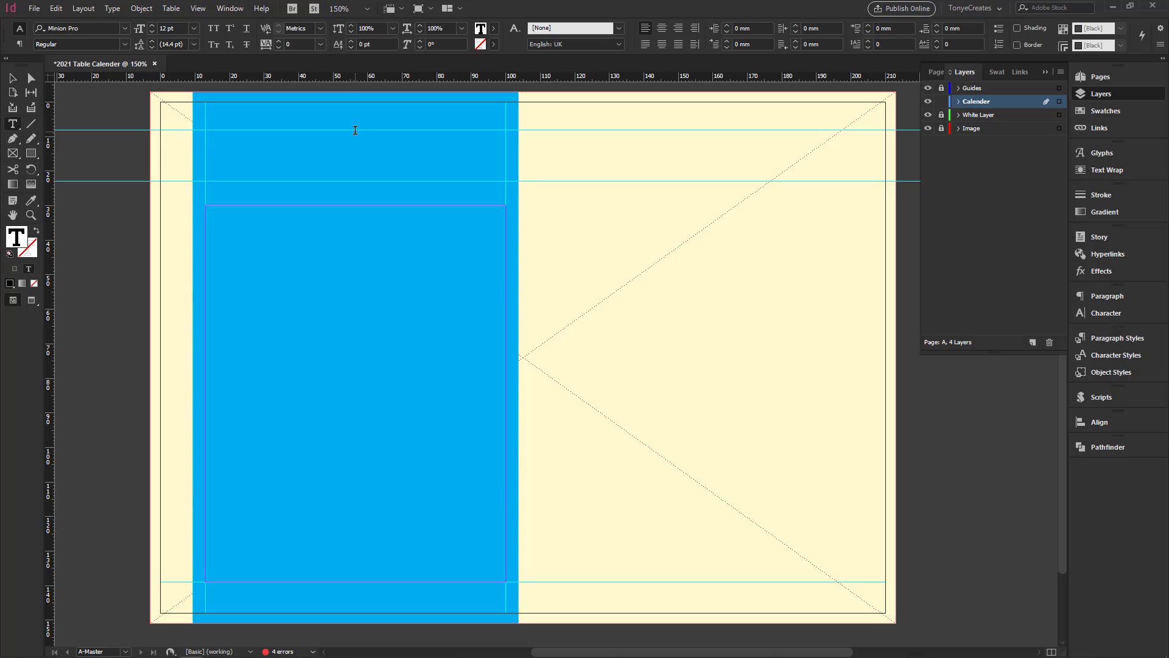
pyautogui.write('Year 2021')
pyautogui.press('Return')
pyautogui.write('Happy People')
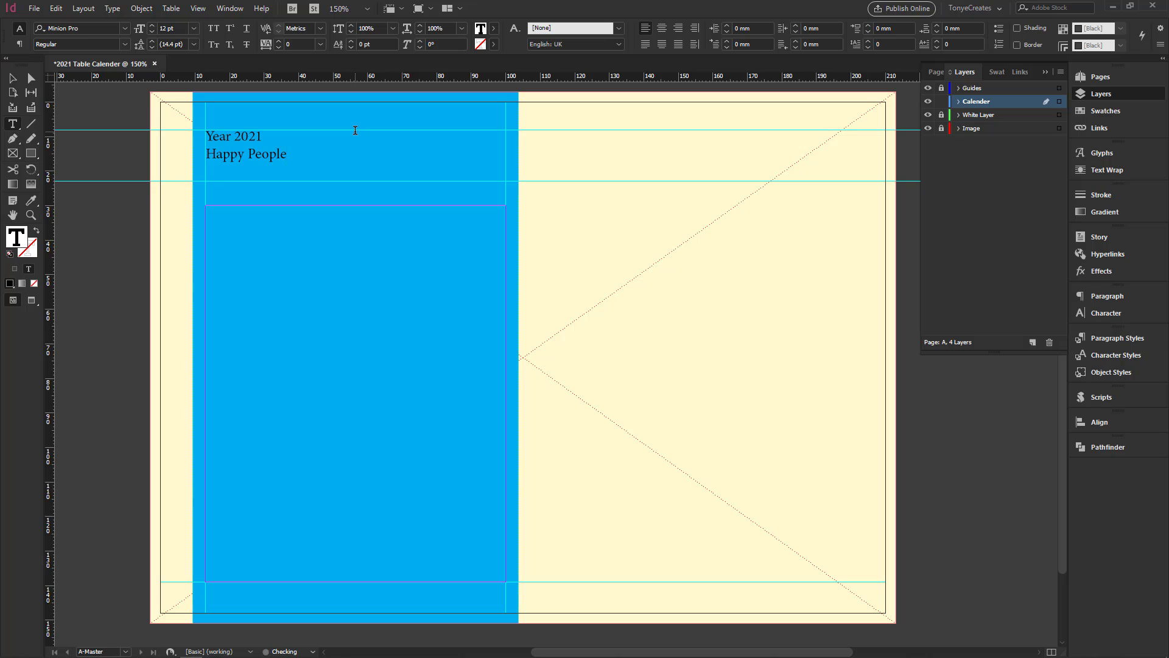
pyautogui.hotkey('ctrl', 'a')
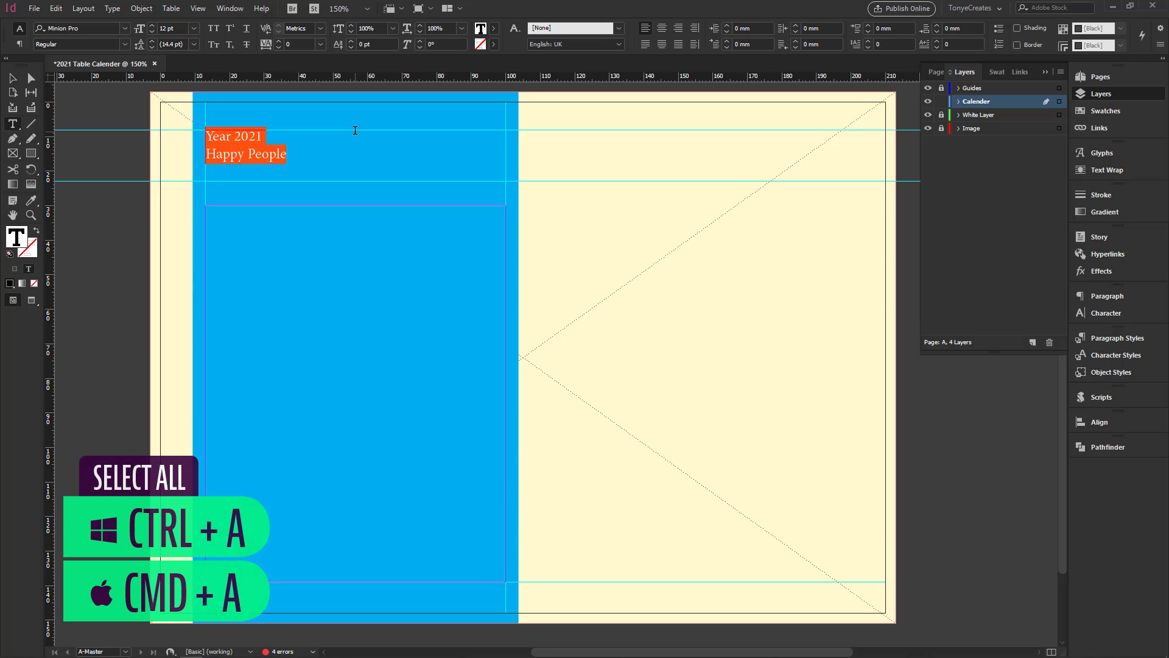
pyautogui.hotkey('ctrl', 'shift', 'c')
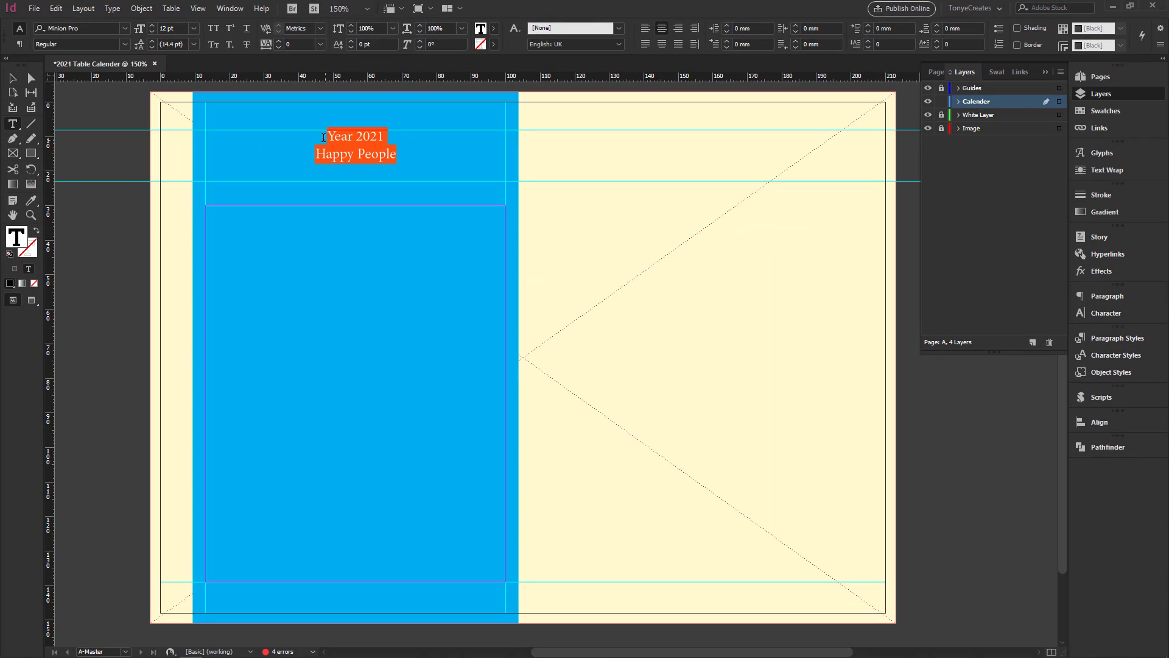
# Step: Format the "Year 2021" line as Montserrat SemiBold, 15 pt, in all caps
pyautogui.moveTo(323, 138); pyautogui.dragTo(406, 135)
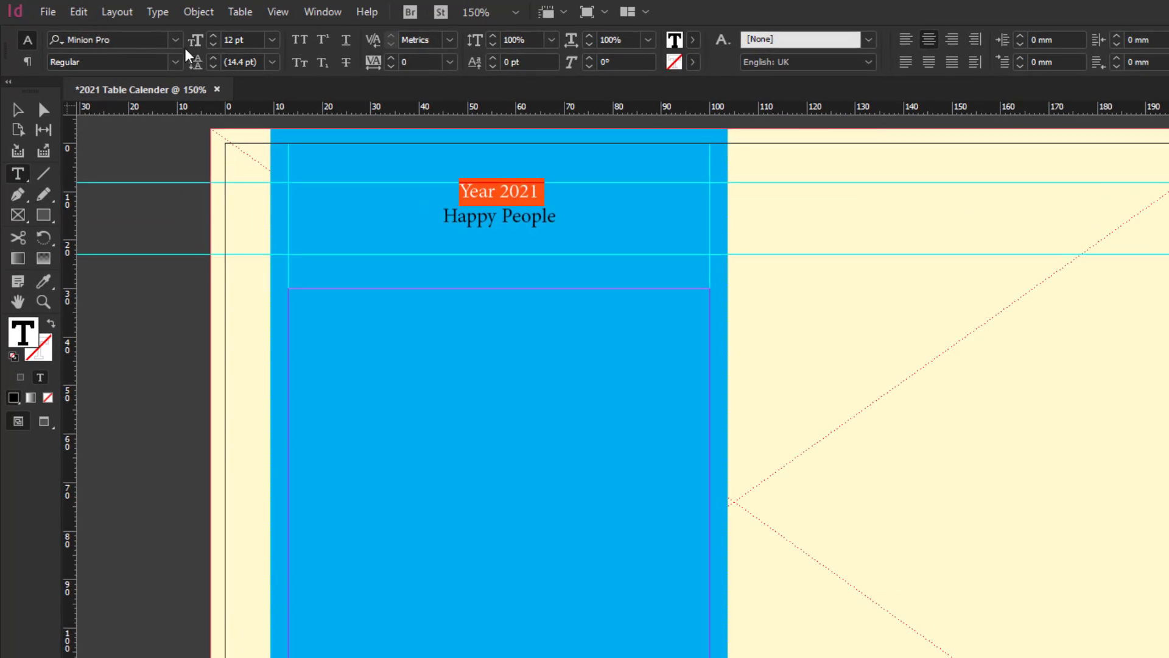
pyautogui.click(109, 27)
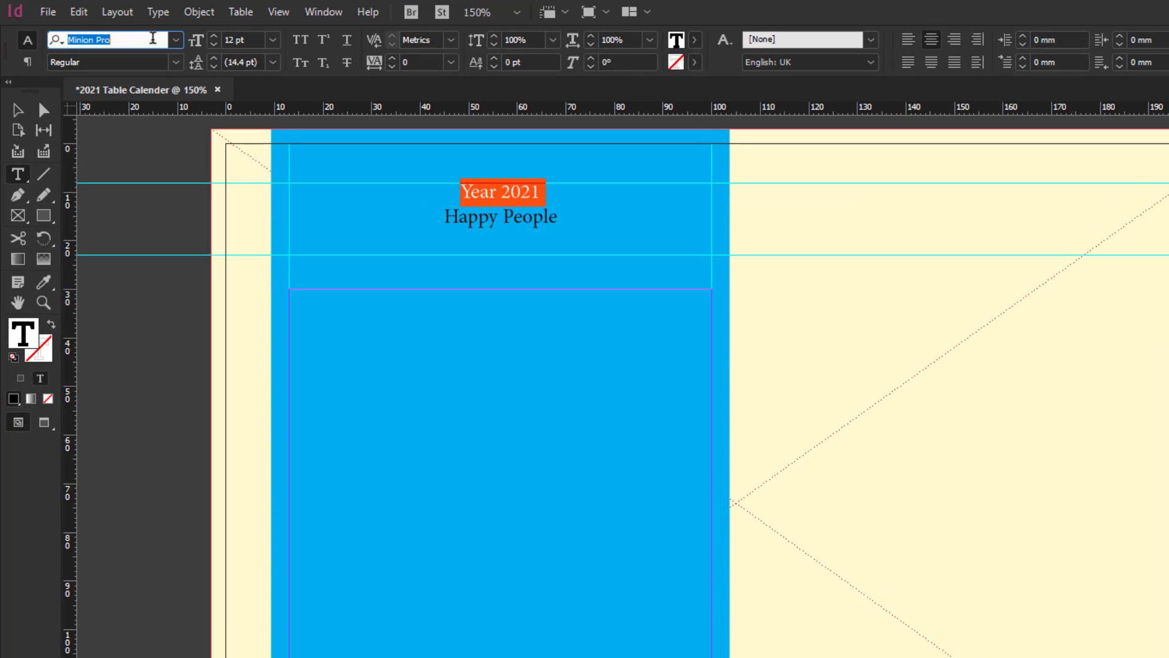
pyautogui.write('Montserrat')
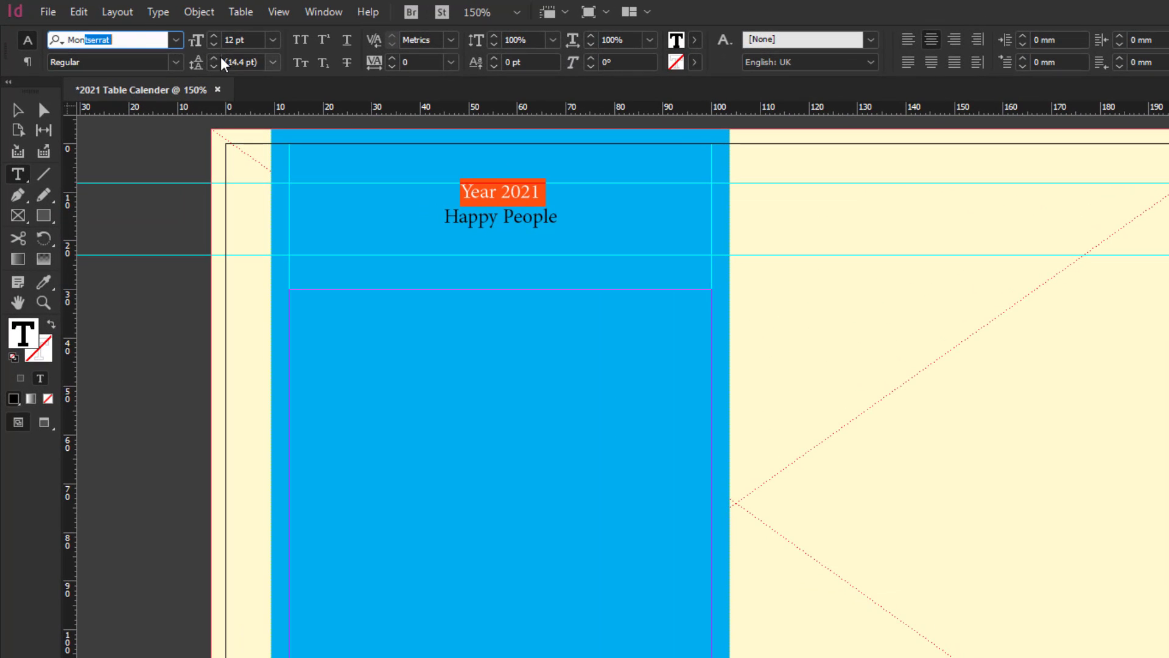
pyautogui.press('Tab')
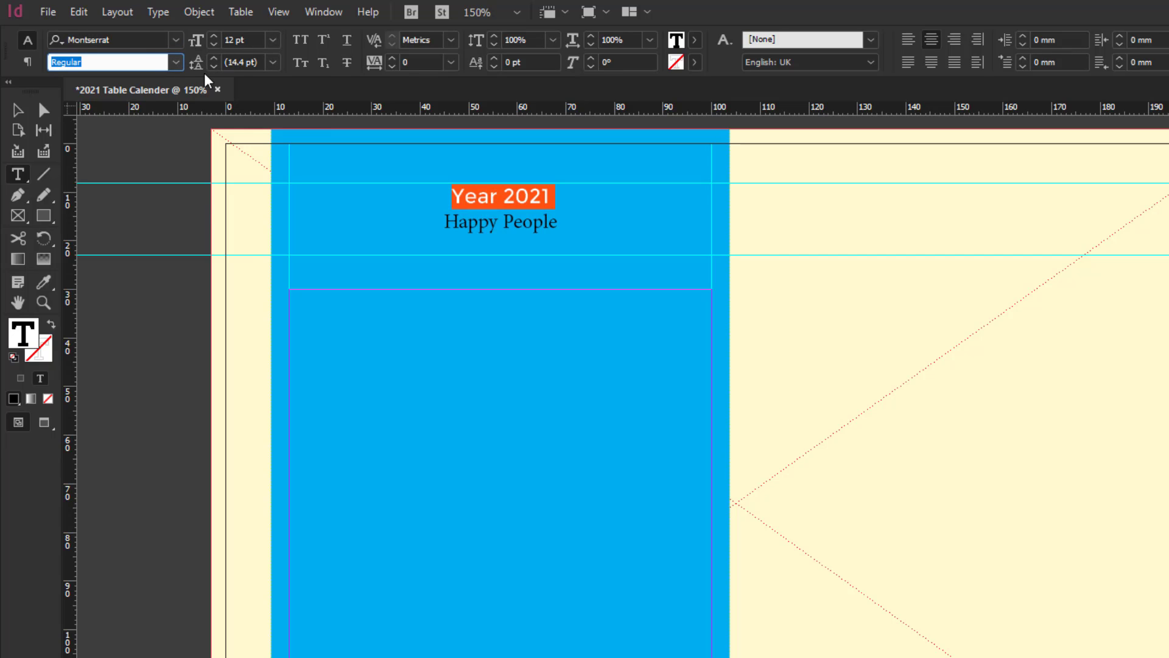
pyautogui.click(256, 42)
pyautogui.write('15')
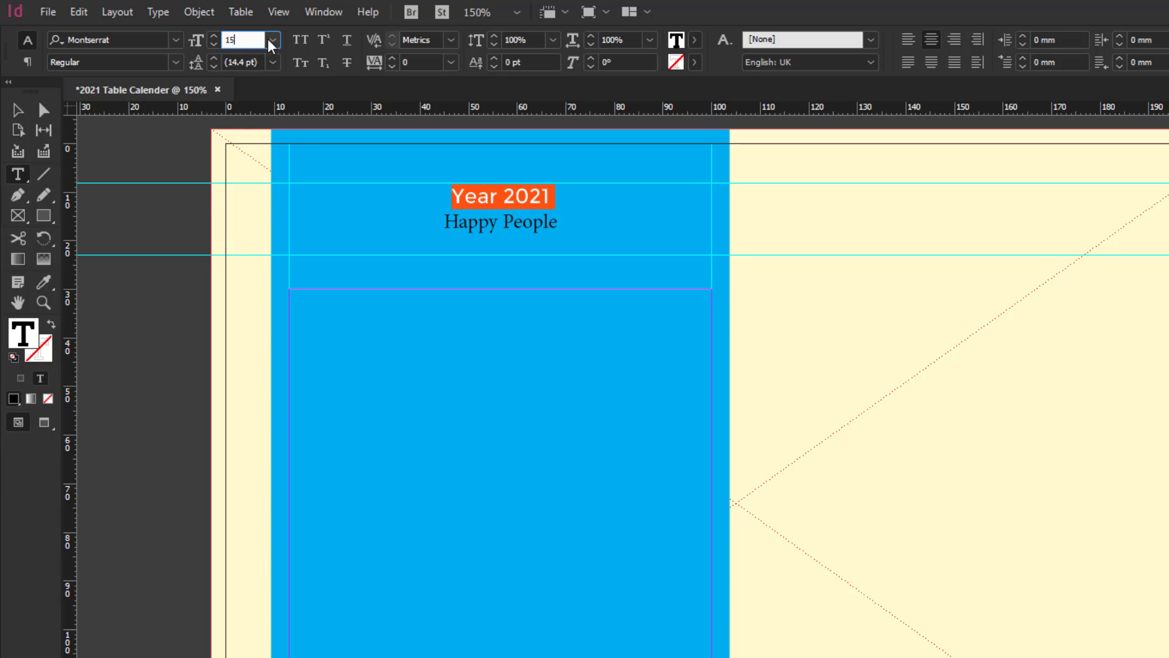
pyautogui.press('Tab')
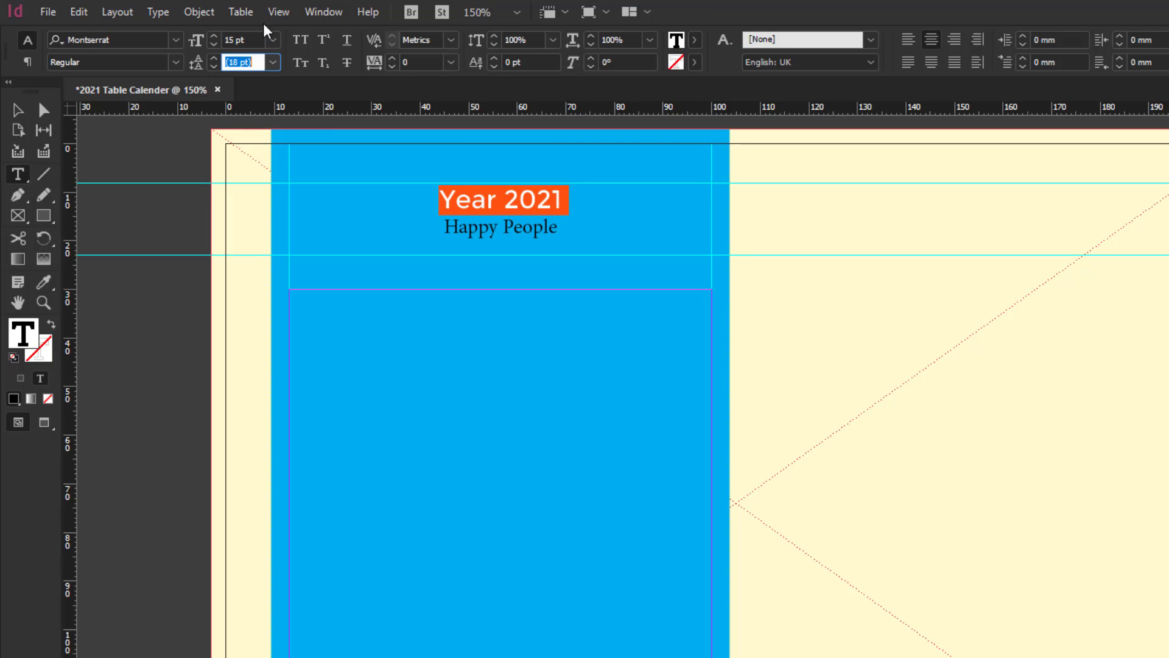
pyautogui.click(177, 63)
pyautogui.press('Escape')
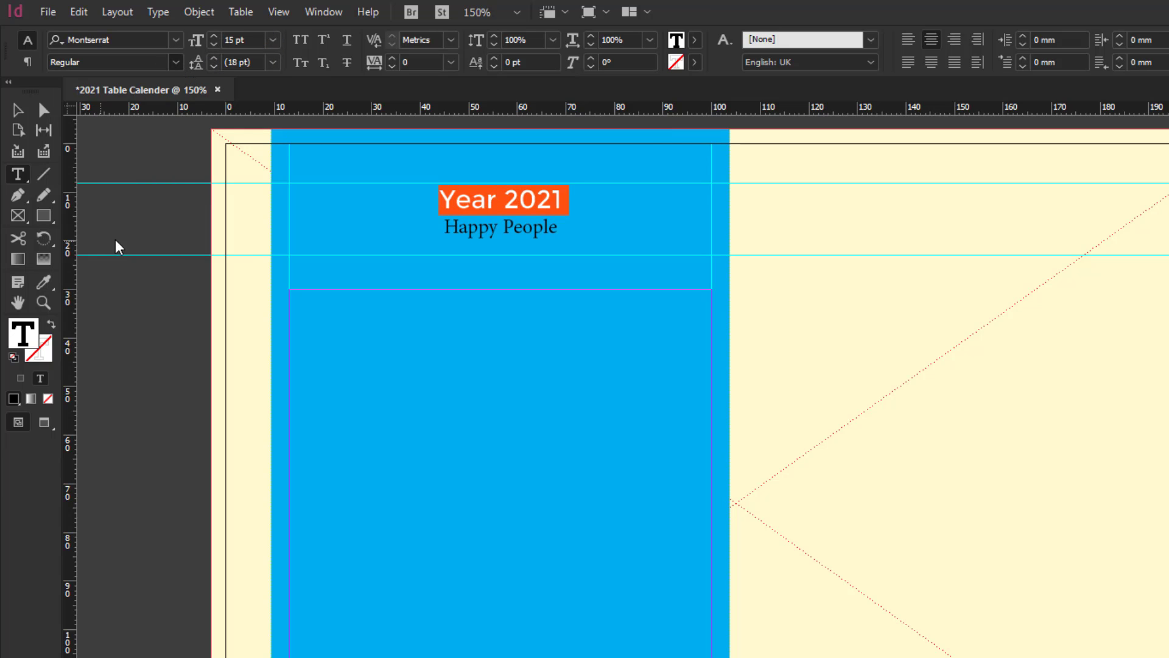
pyautogui.click(299, 42)
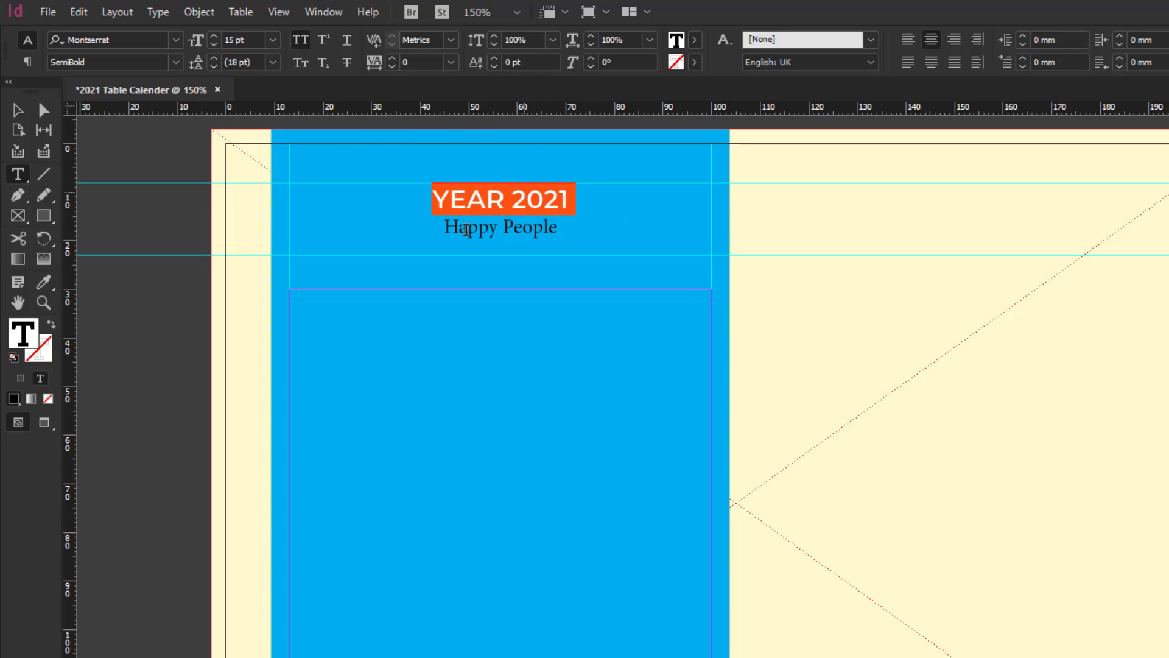
# Step: Set the "Happy People" line in Playfair Display at 30 pt and fit the frame's height to the text
pyautogui.moveTo(435, 227); pyautogui.dragTo(663, 227)
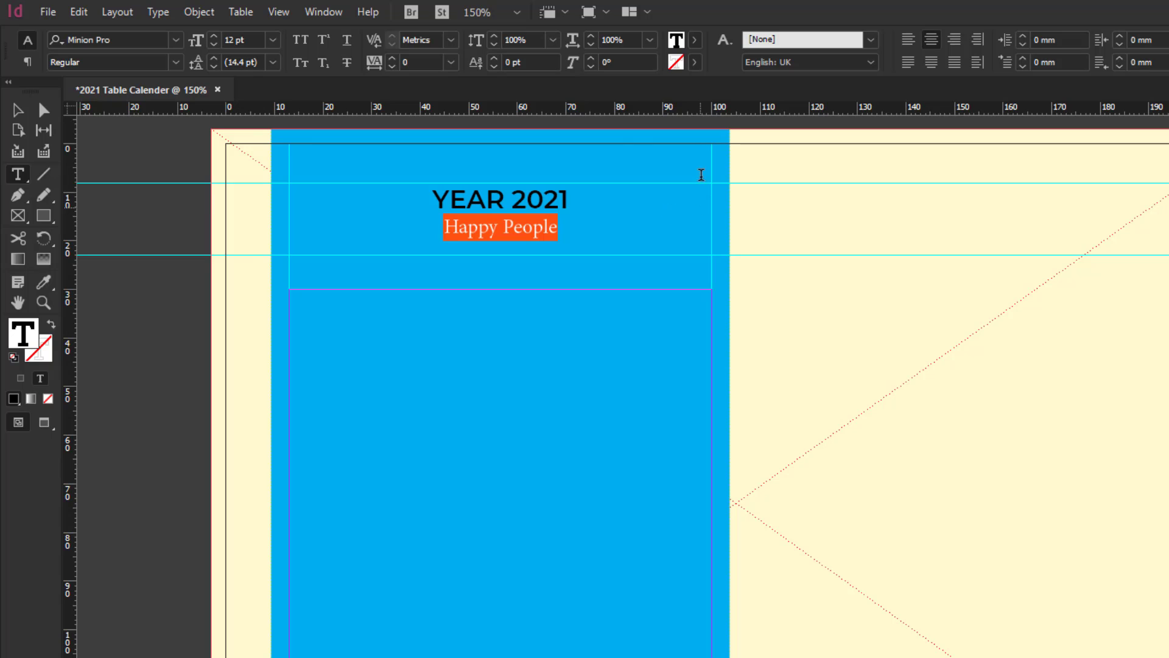
pyautogui.click(132, 40)
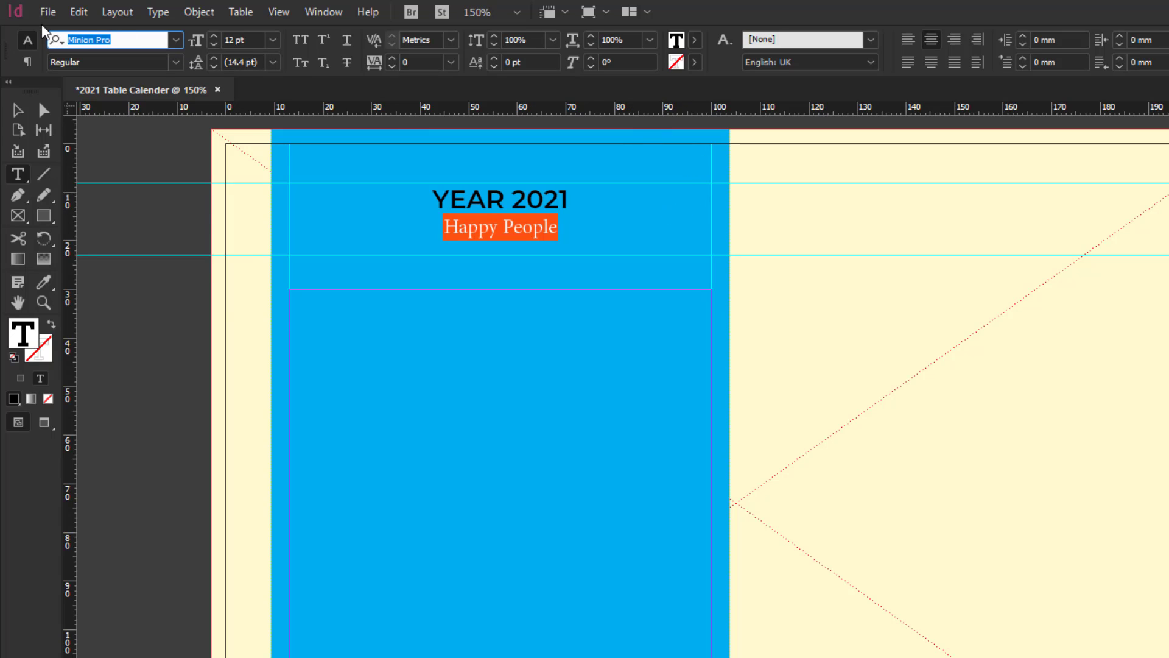
pyautogui.write('Playfair Display')
pyautogui.press('Tab')
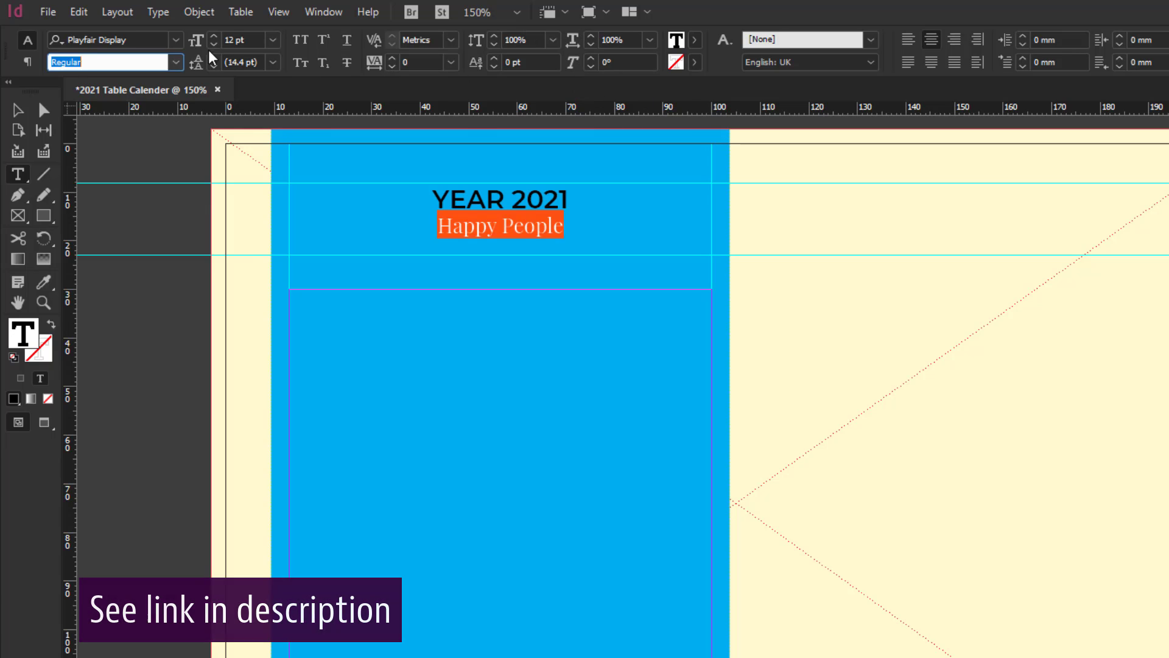
pyautogui.click(255, 41)
pyautogui.write('3')
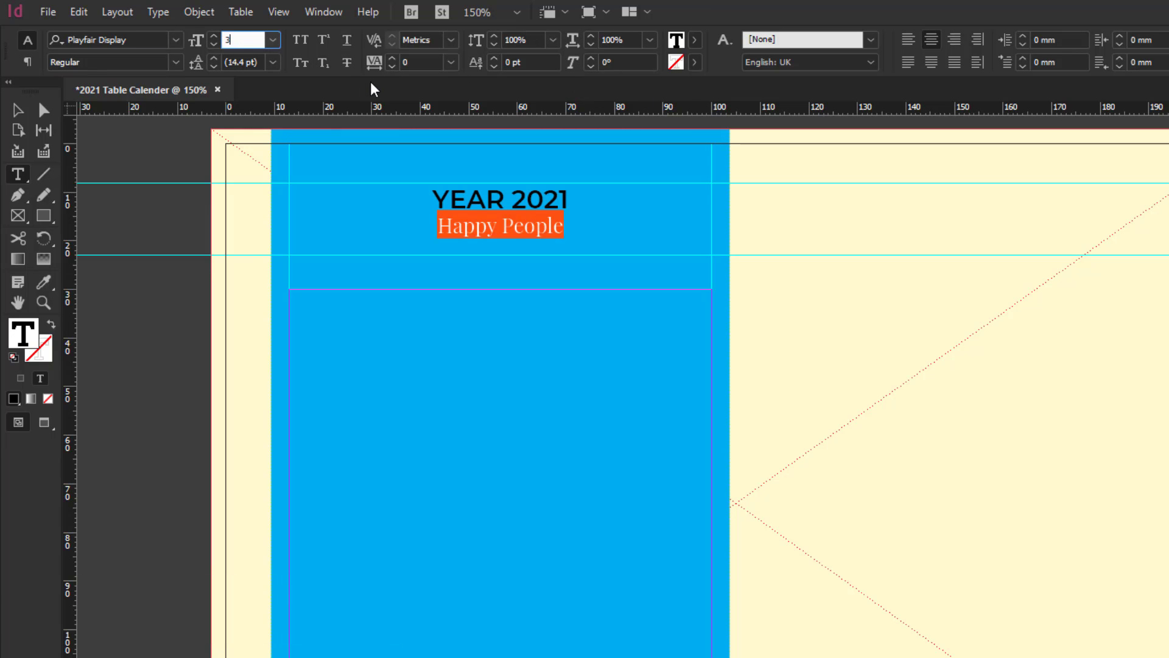
pyautogui.write('0')
pyautogui.press('Tab')
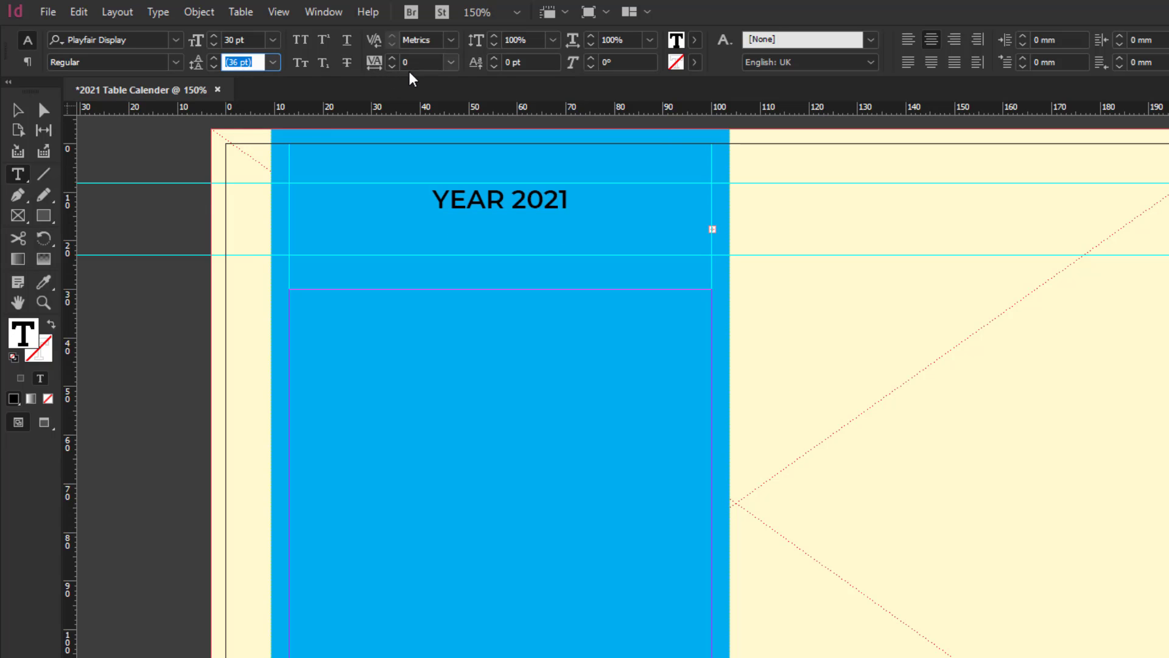
pyautogui.press('Escape')
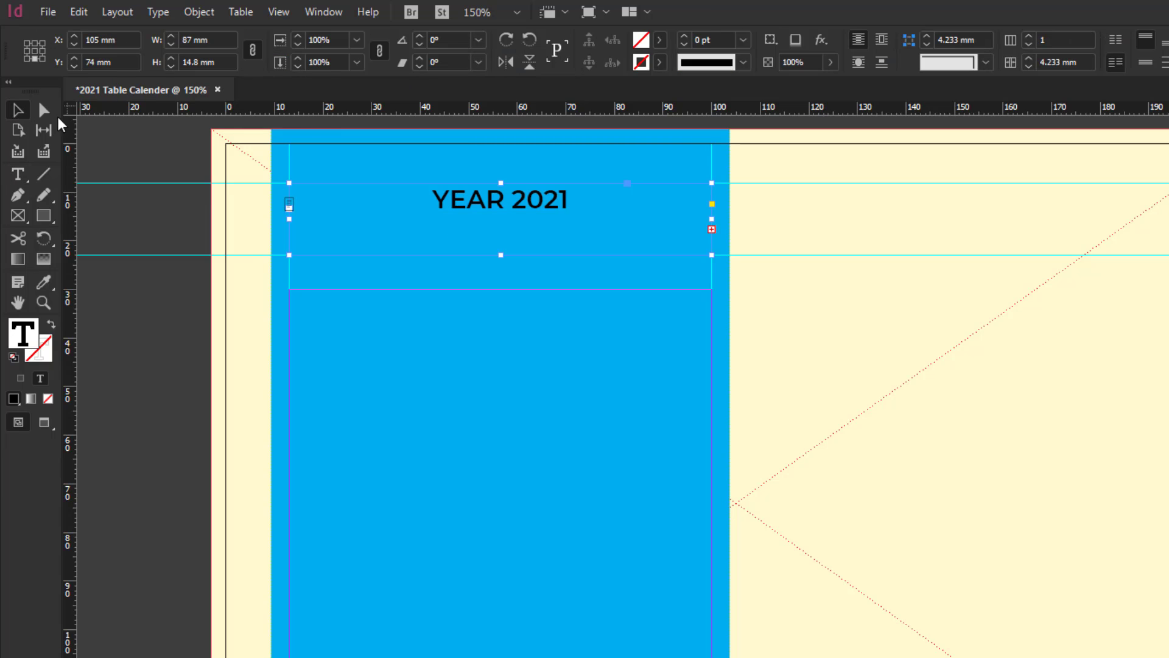
pyautogui.doubleClick(500, 256)
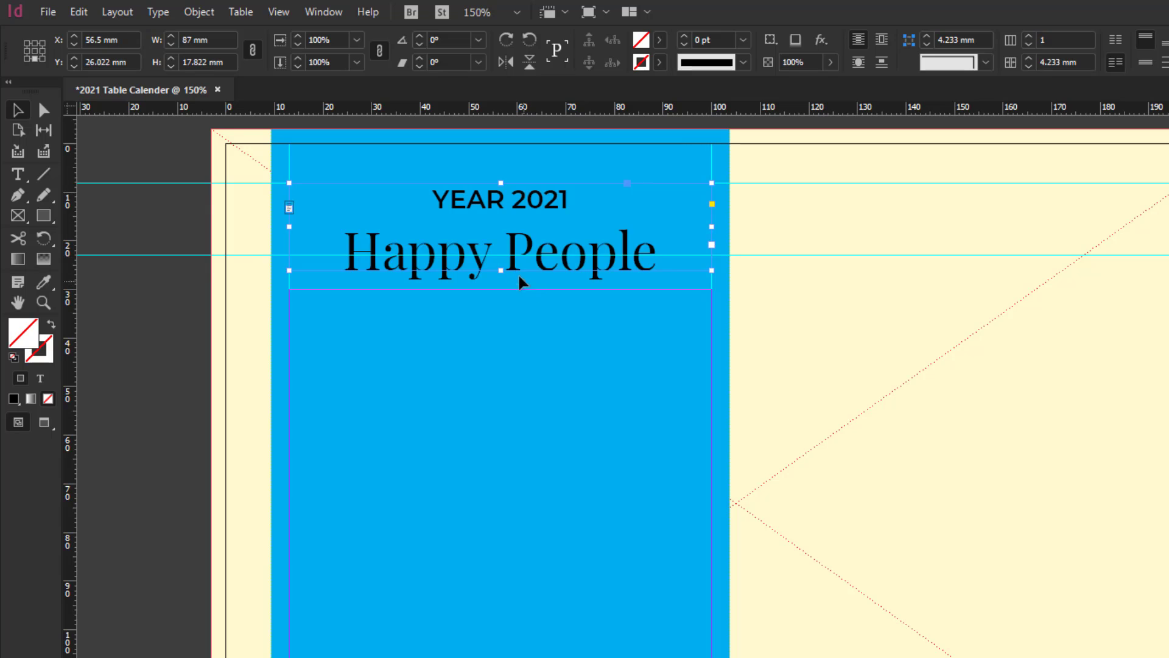
# Step: Set the "Happy People" line in all caps with 26 pt leading
pyautogui.doubleClick(409, 244)
pyautogui.moveTo(345, 250); pyautogui.dragTo(762, 250)
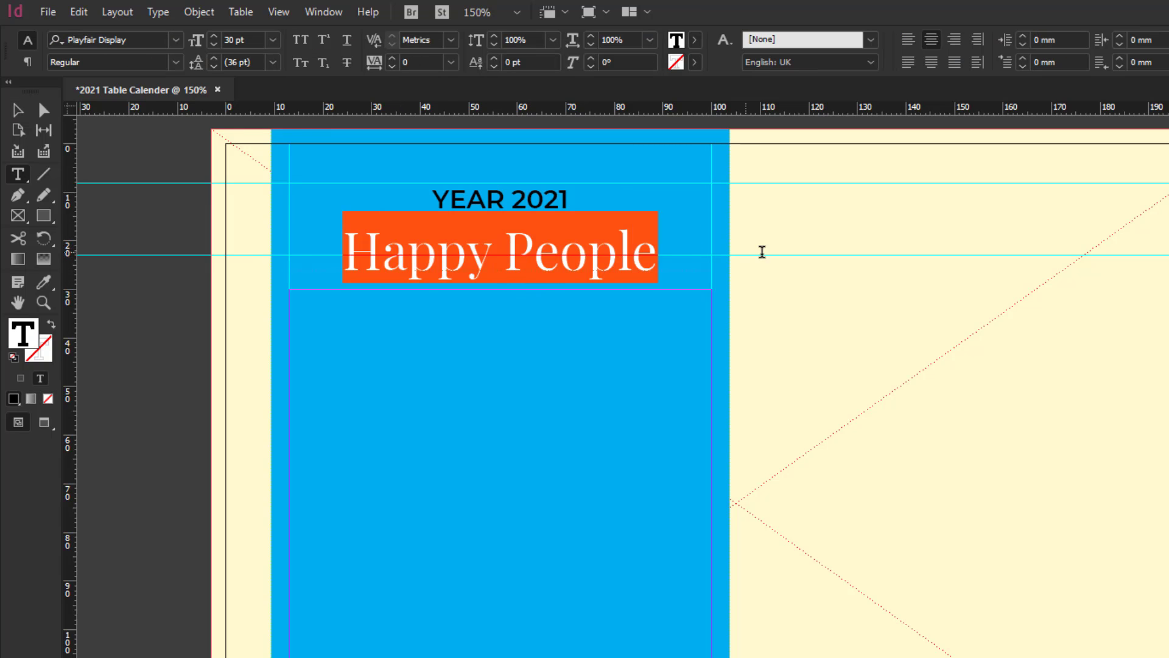
pyautogui.click(301, 40)
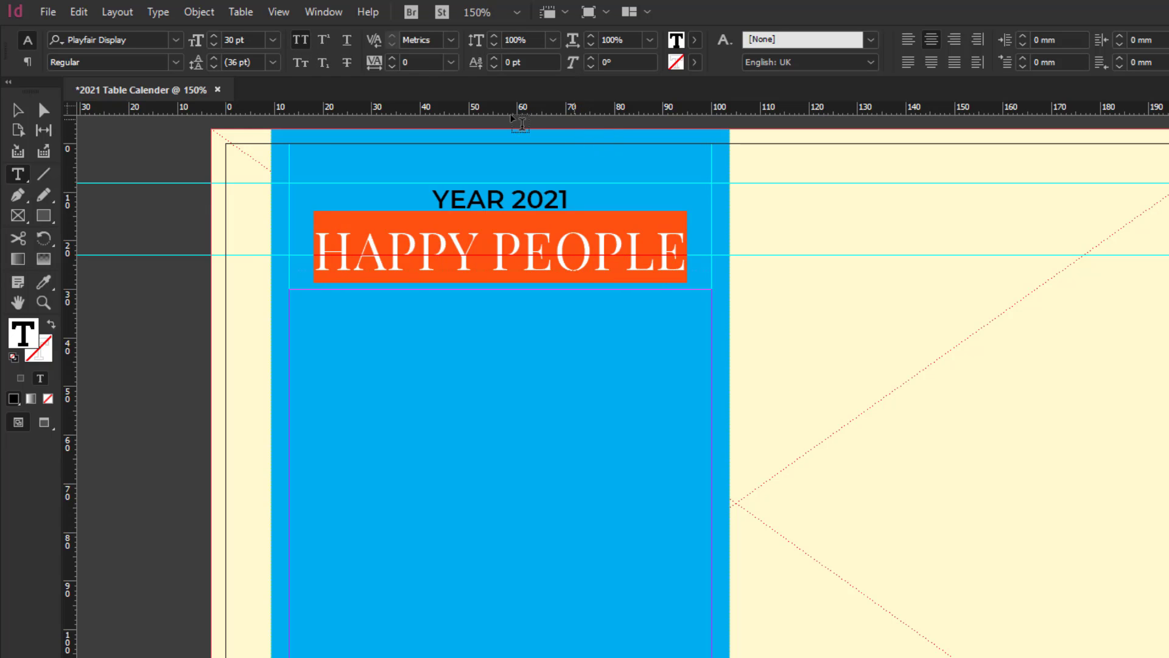
pyautogui.click(214, 67)
pyautogui.click(213, 67)
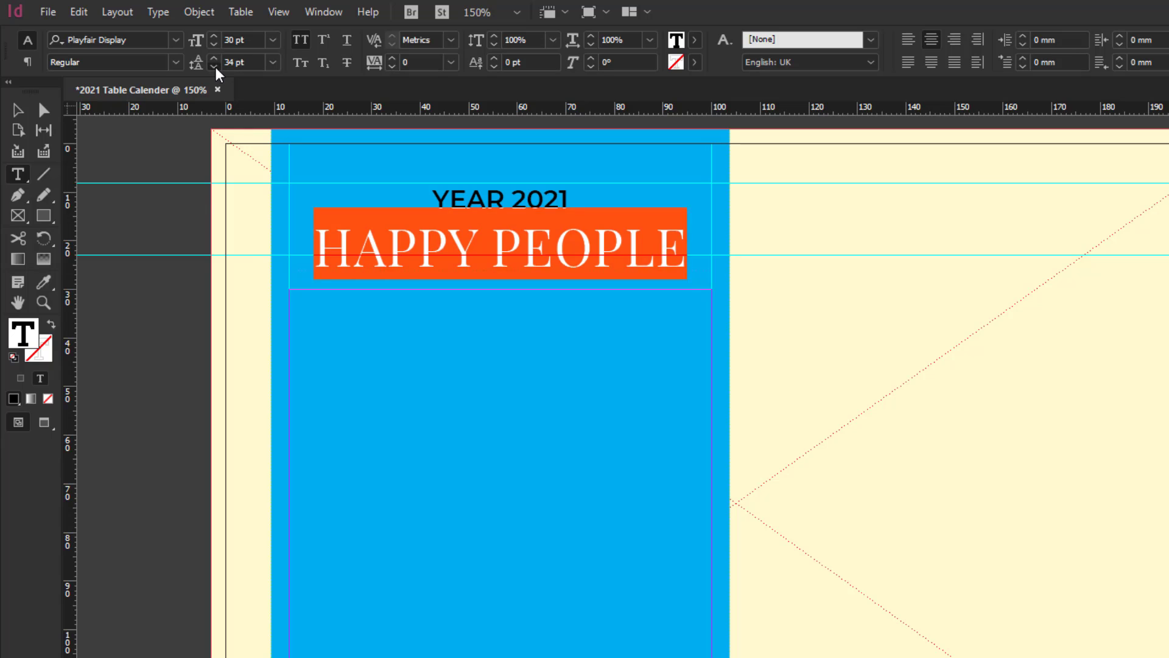
pyautogui.click(214, 67)
pyautogui.click(213, 67)
pyautogui.click(213, 67)
pyautogui.click(215, 66)
pyautogui.click(214, 67)
pyautogui.click(214, 67)
pyautogui.click(214, 67)
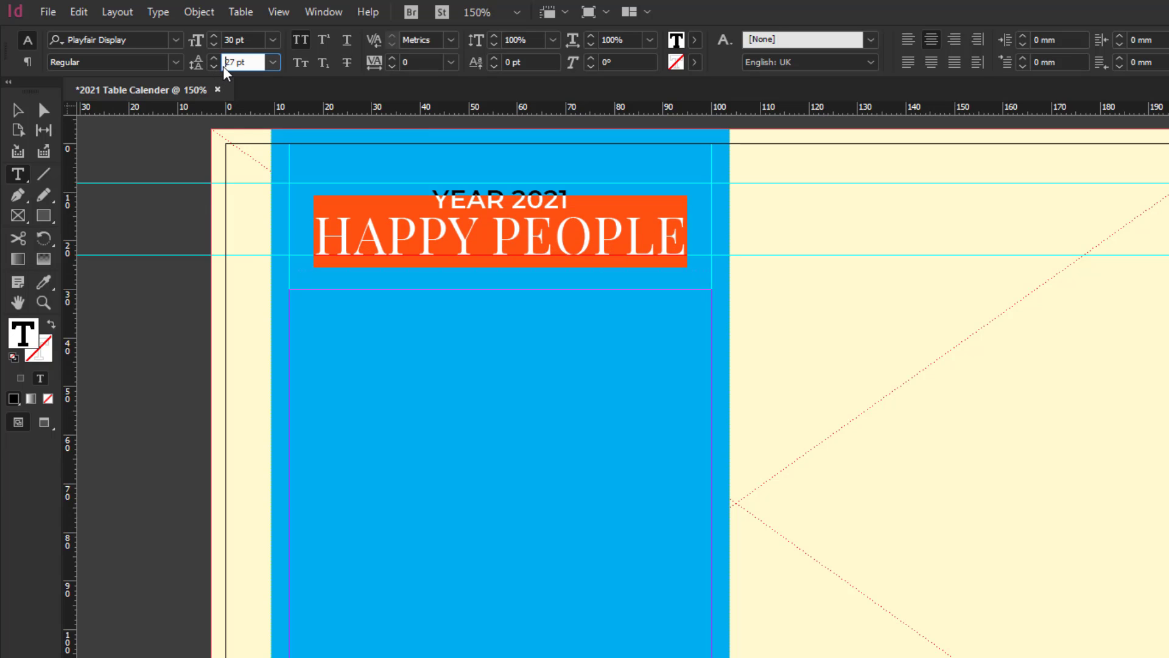
pyautogui.click(213, 67)
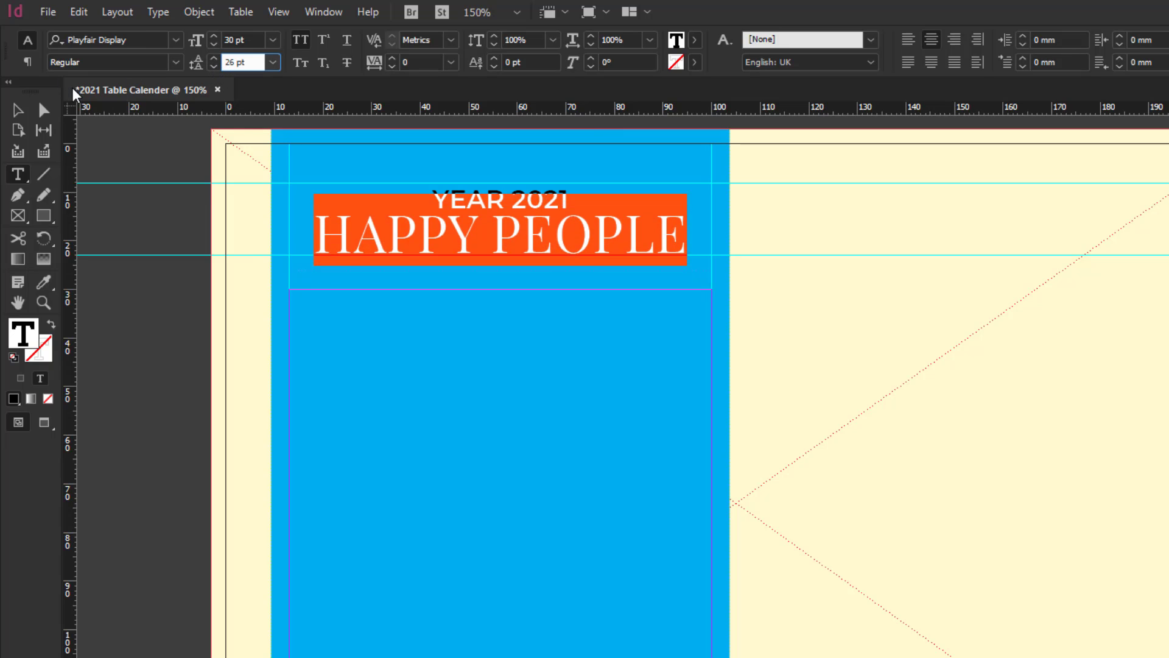
# Step: Shorten the heading text frame to the lower guide, 14.8 mm high, and set its vertical justification to Bottom
pyautogui.click(20, 107)
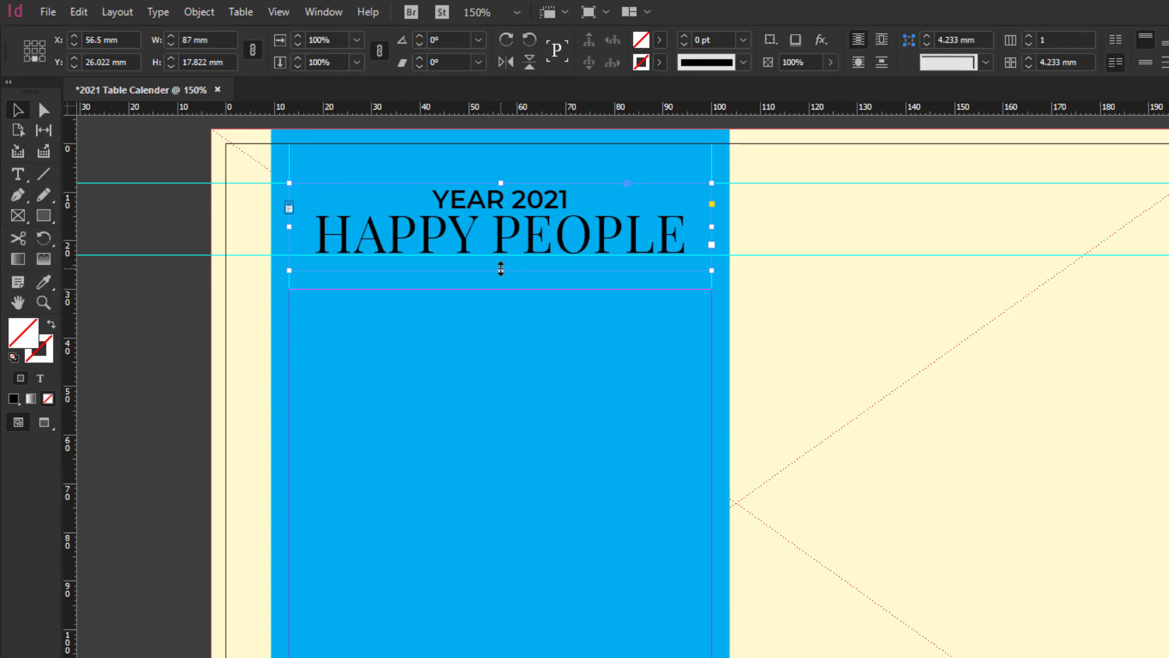
pyautogui.moveTo(500, 271); pyautogui.dragTo(501, 255)
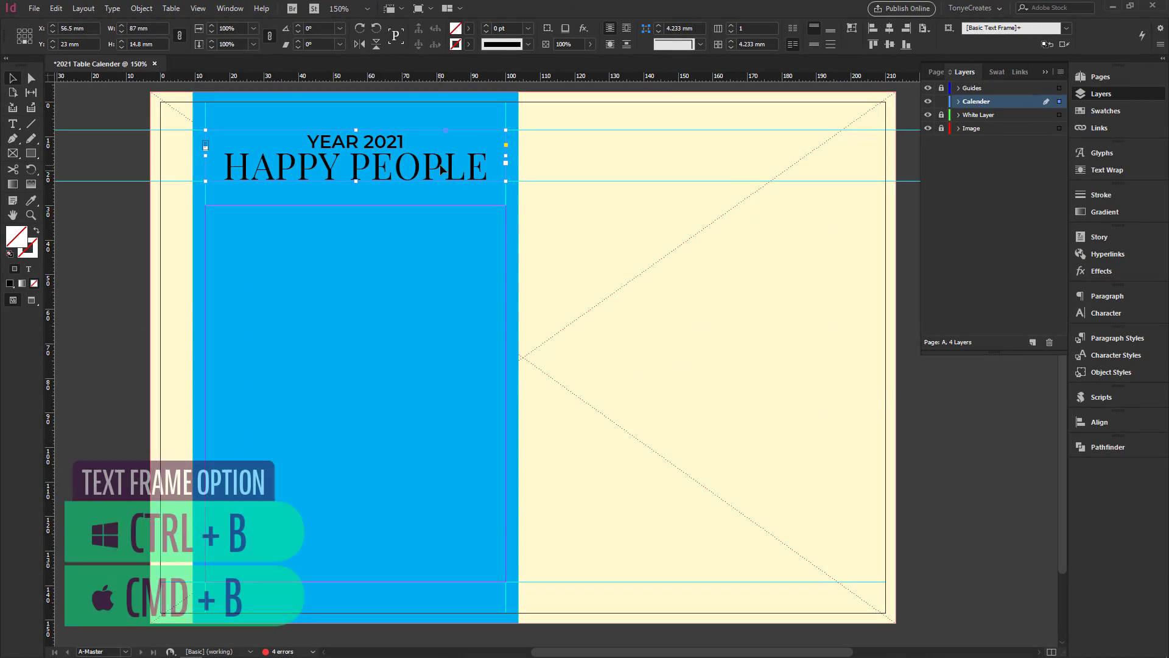
pyautogui.hotkey('ctrl', 'b')
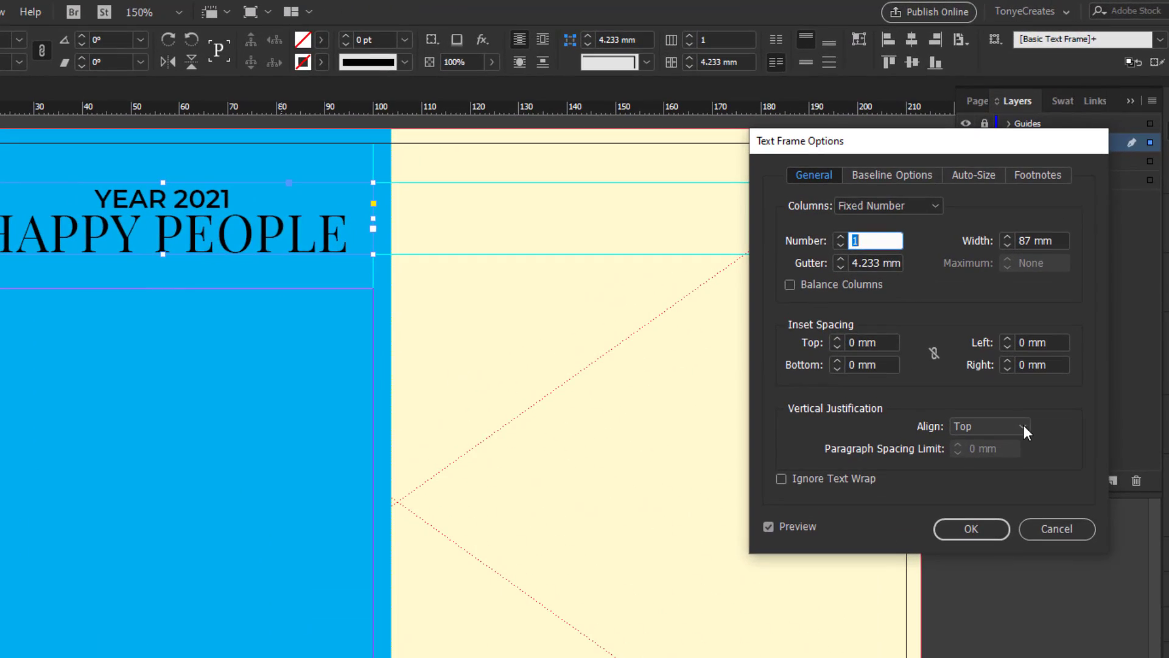
pyautogui.click(966, 304)
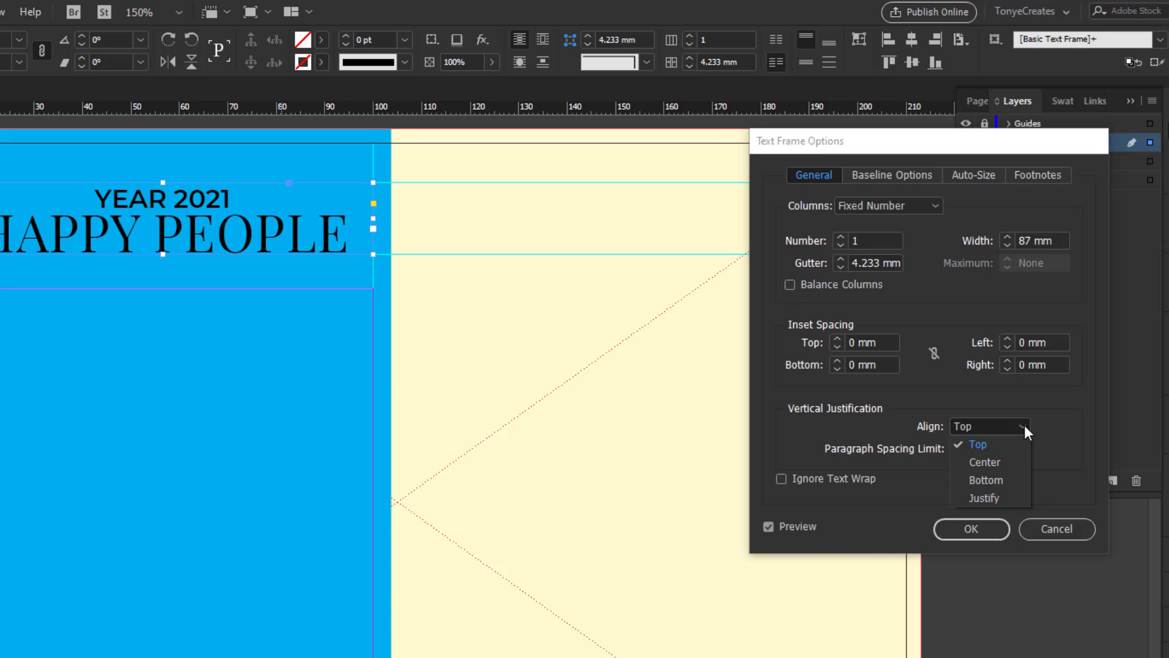
pyautogui.click(998, 478)
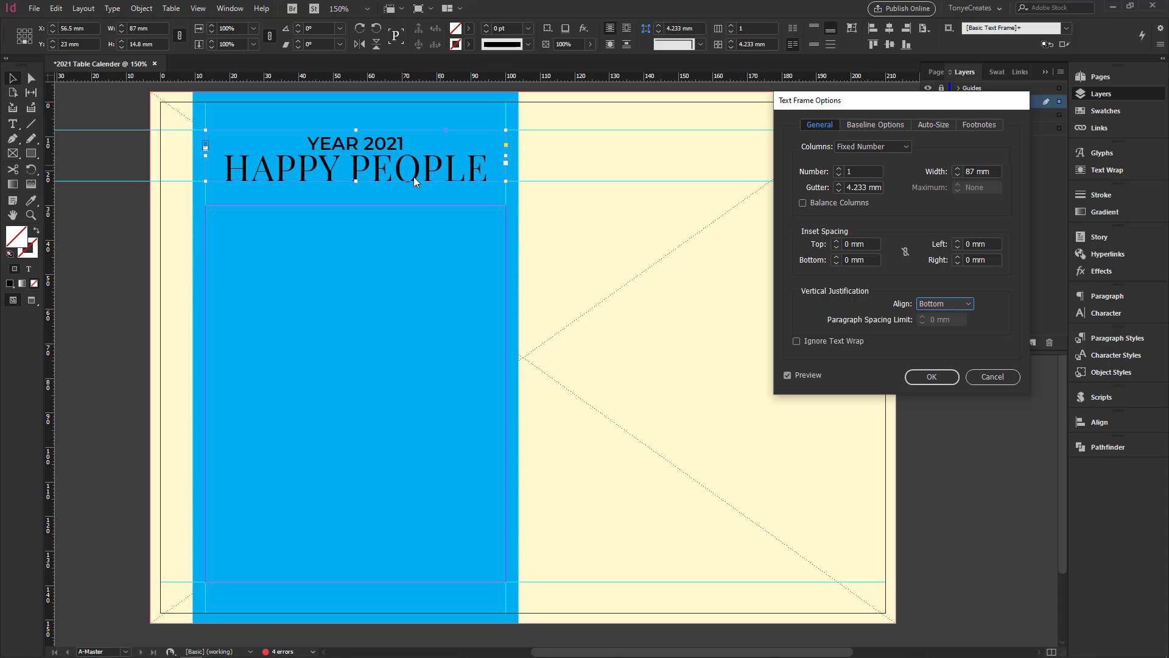
pyautogui.click(931, 377)
pyautogui.click(948, 436)
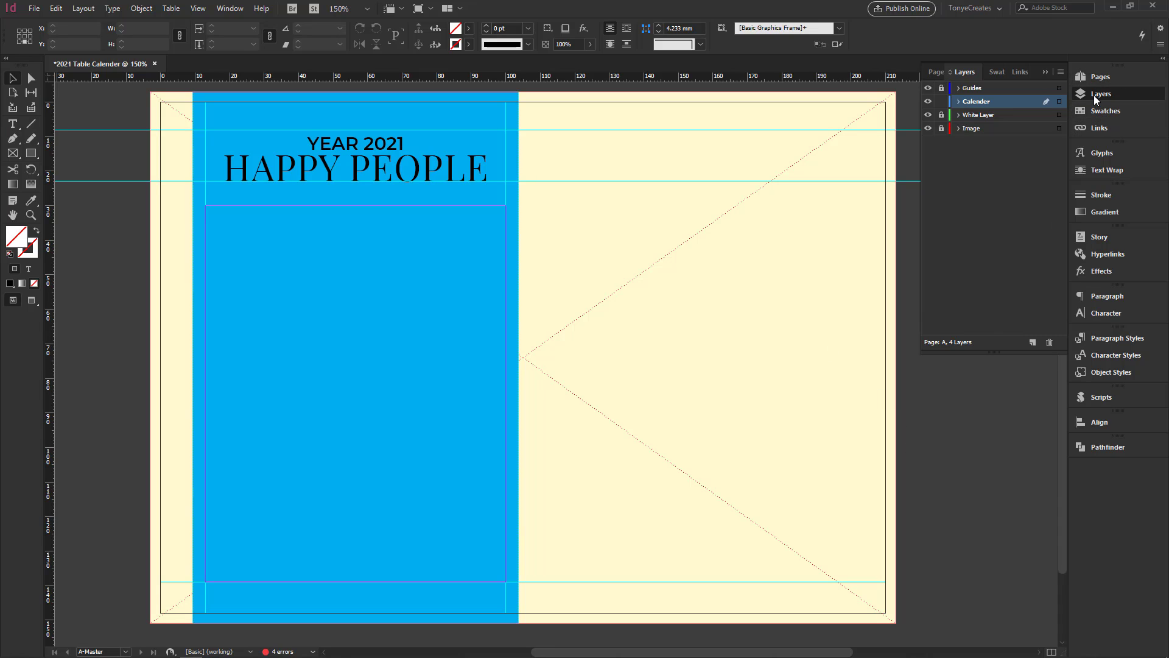
# Step: Unlock the White Layer and Image layers on the master page
pyautogui.click(1101, 78)
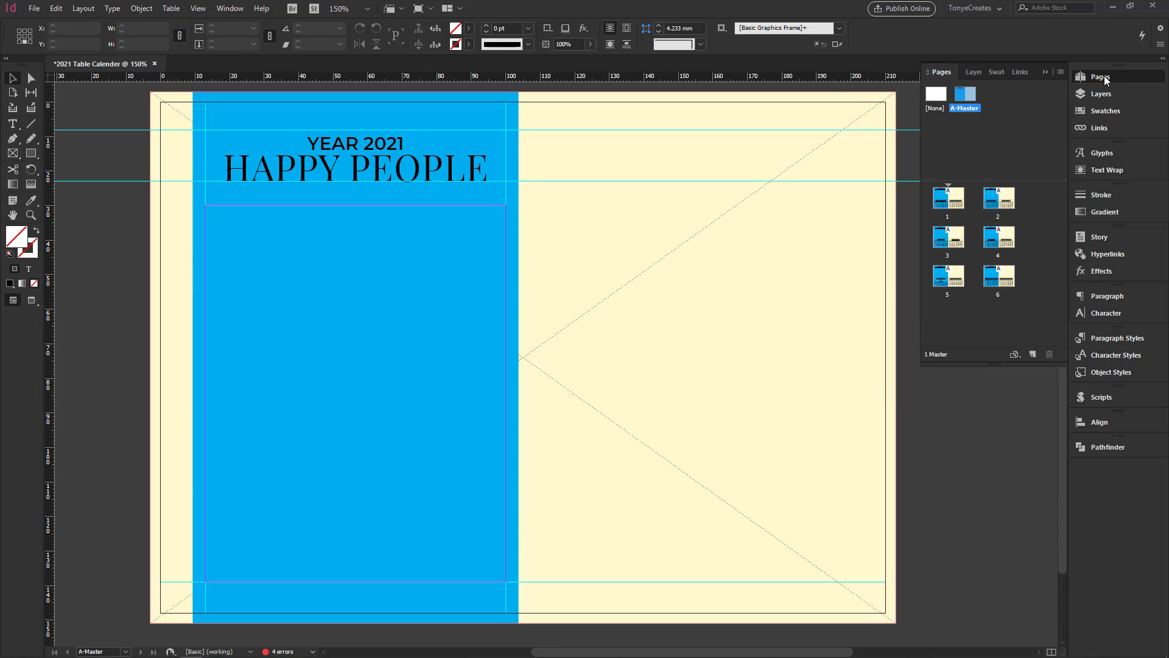
pyautogui.click(1098, 94)
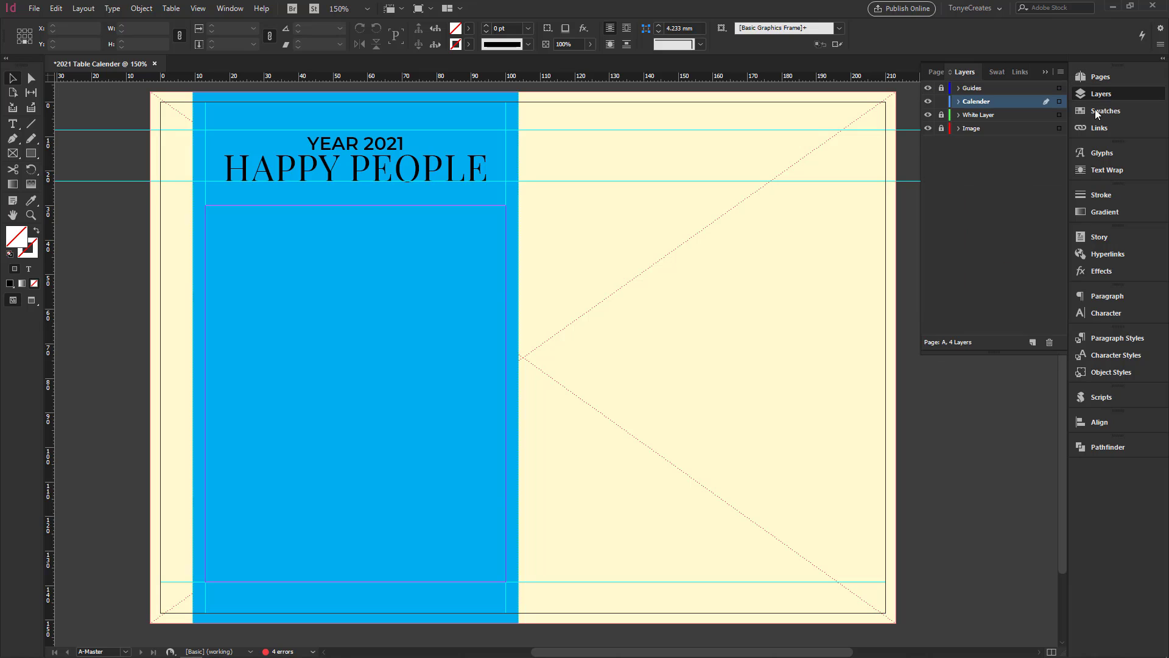
pyautogui.click(941, 116)
pyautogui.click(942, 129)
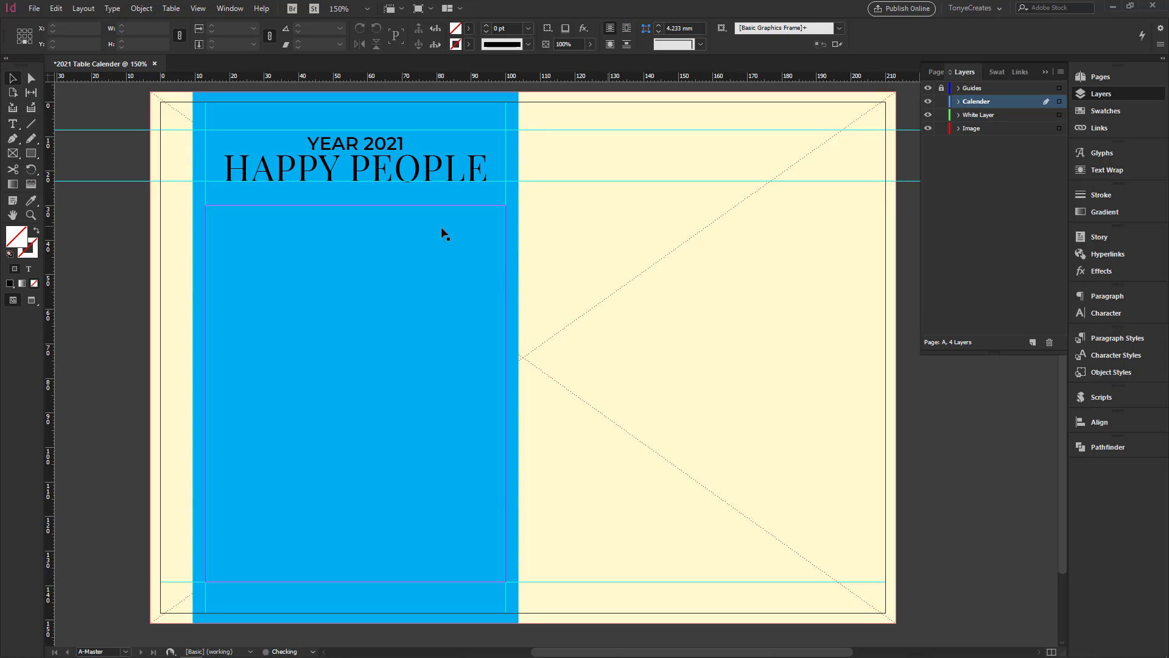
# Step: Fill the blue panel with the [Paper] swatch and set the image frame's fill to [None]
pyautogui.click(513, 248)
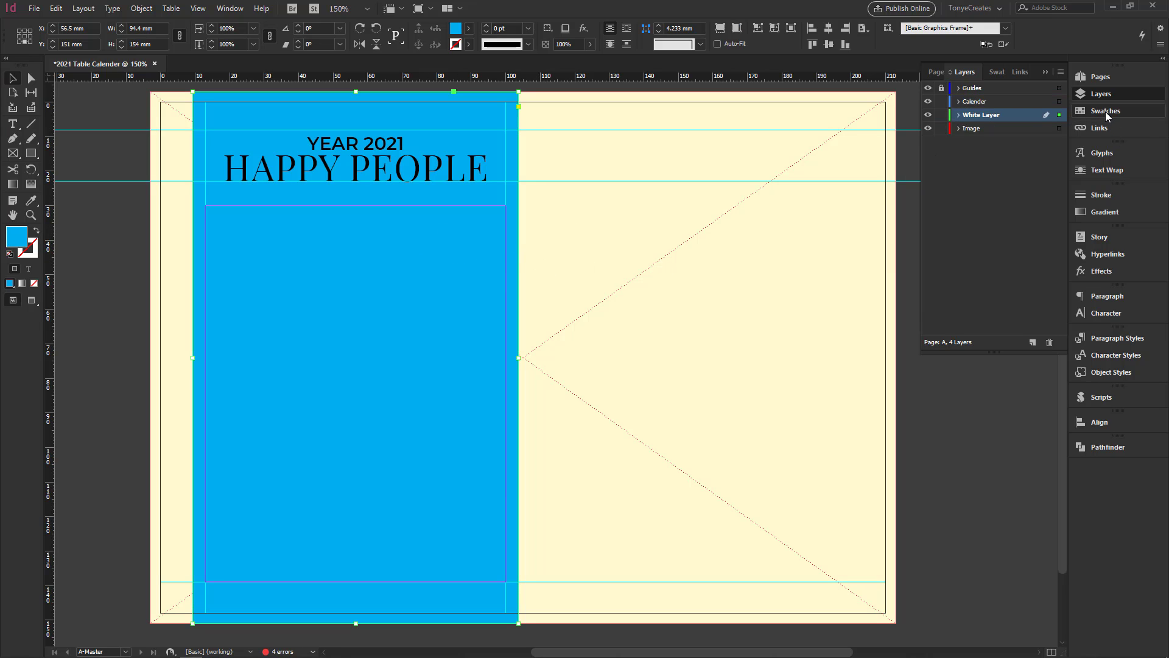
pyautogui.click(1105, 111)
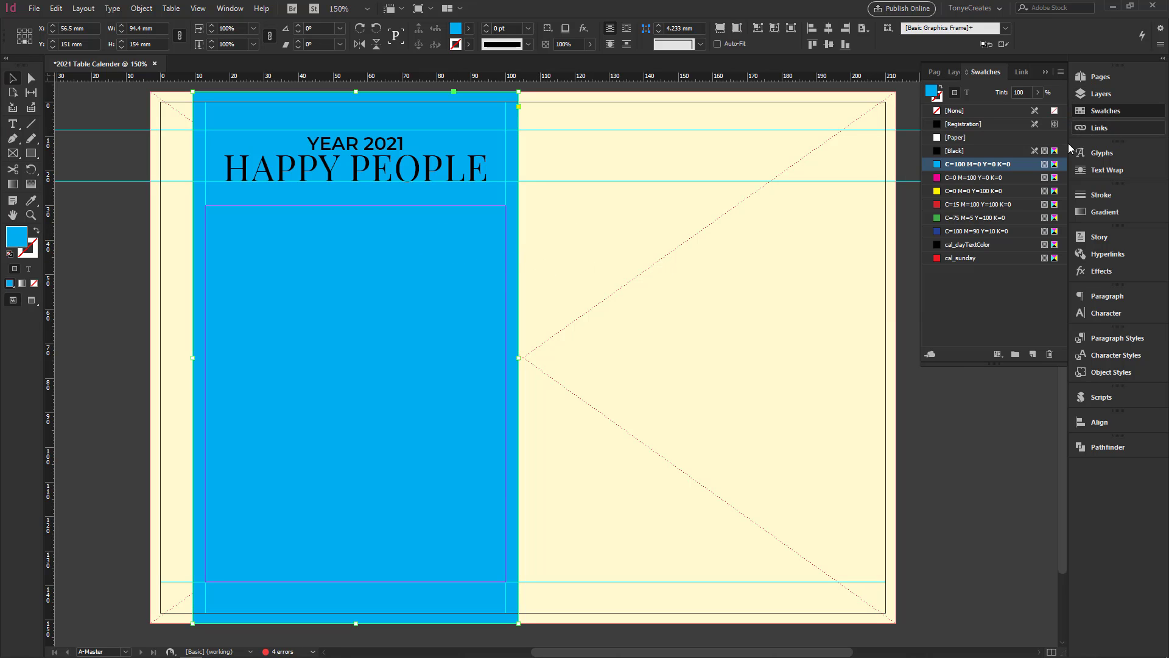
pyautogui.click(954, 139)
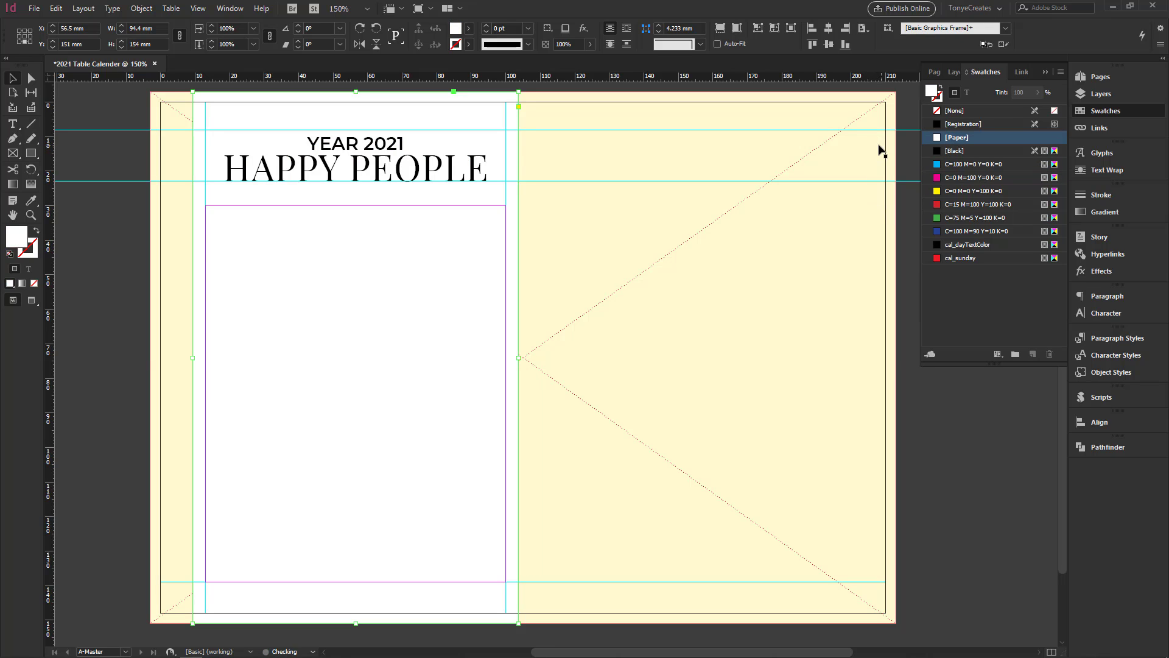
pyautogui.click(900, 142)
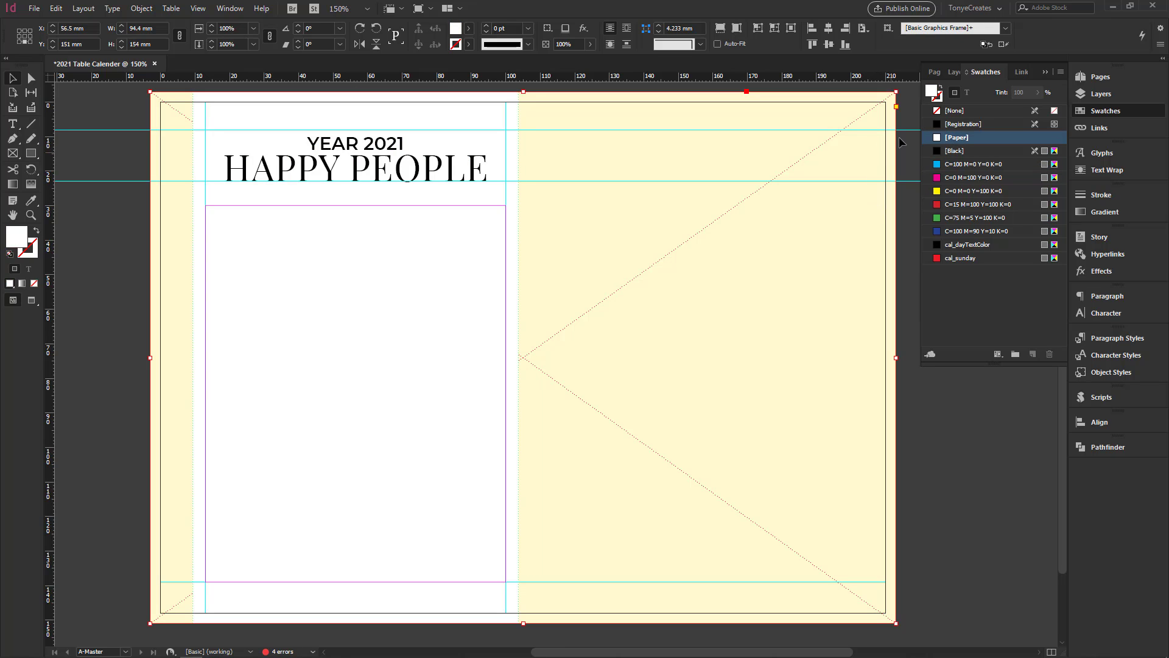
pyautogui.click(964, 112)
pyautogui.click(904, 228)
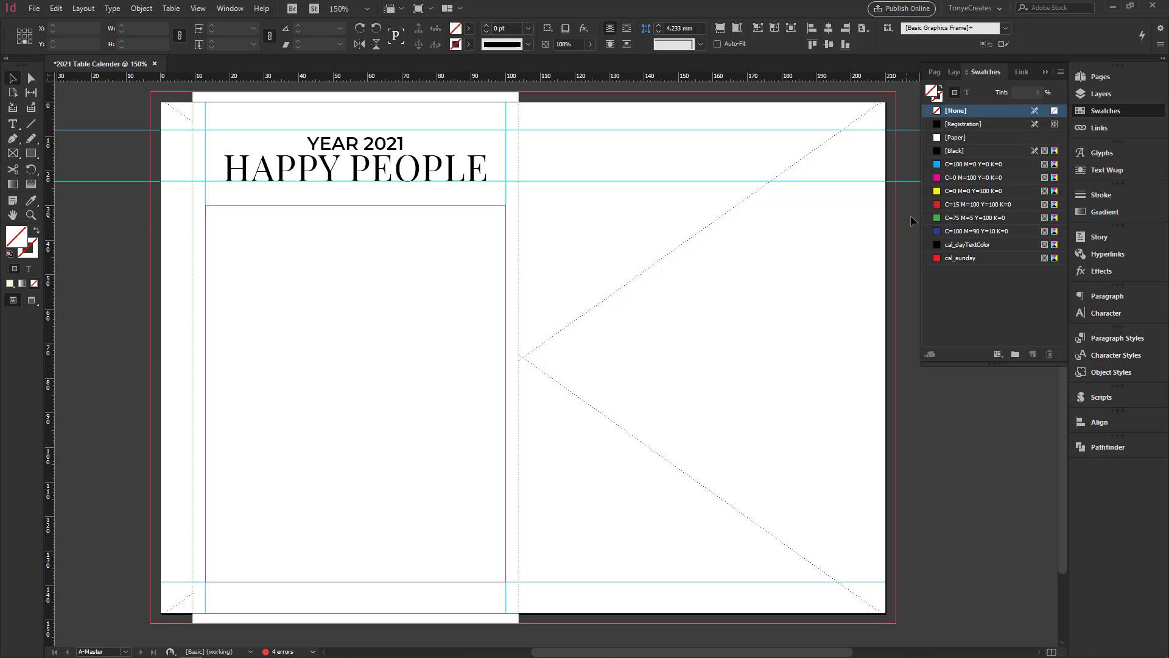
# Step: Go to page 1 and lock the White Layer and Image layers
pyautogui.click(1100, 94)
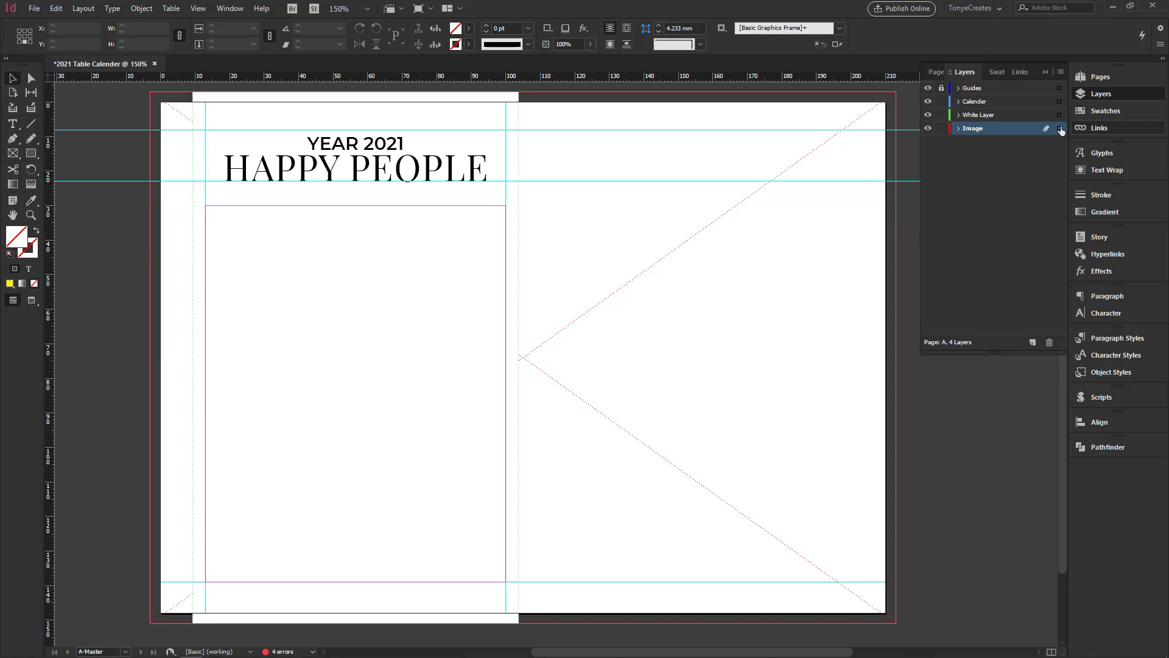
pyautogui.click(1099, 77)
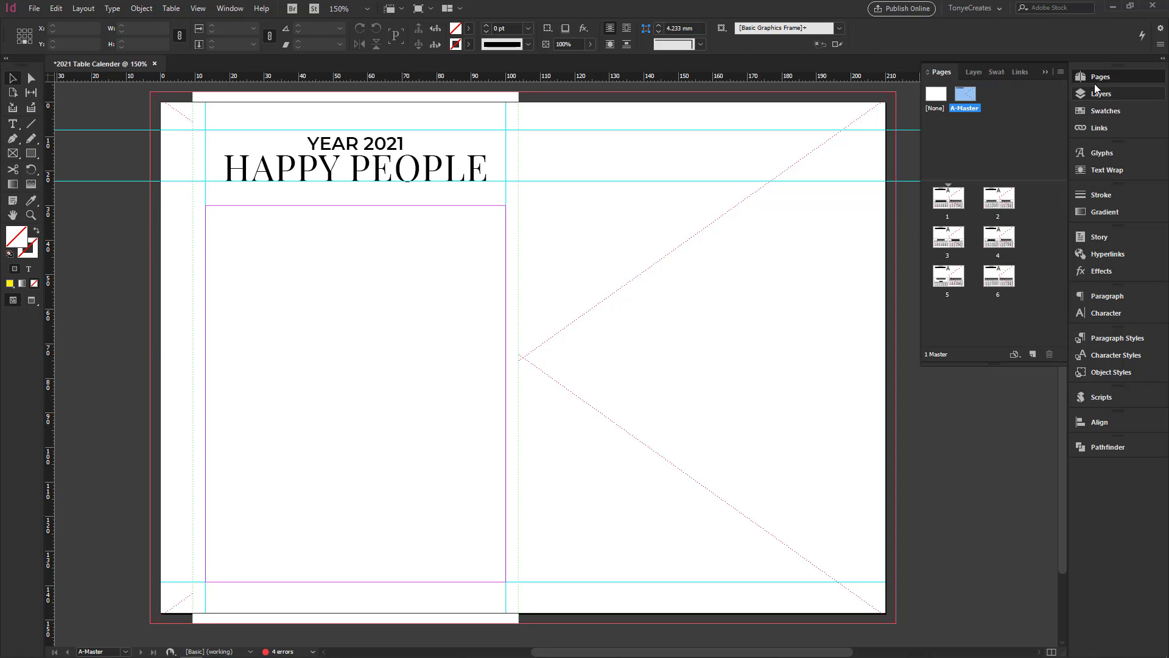
pyautogui.doubleClick(947, 198)
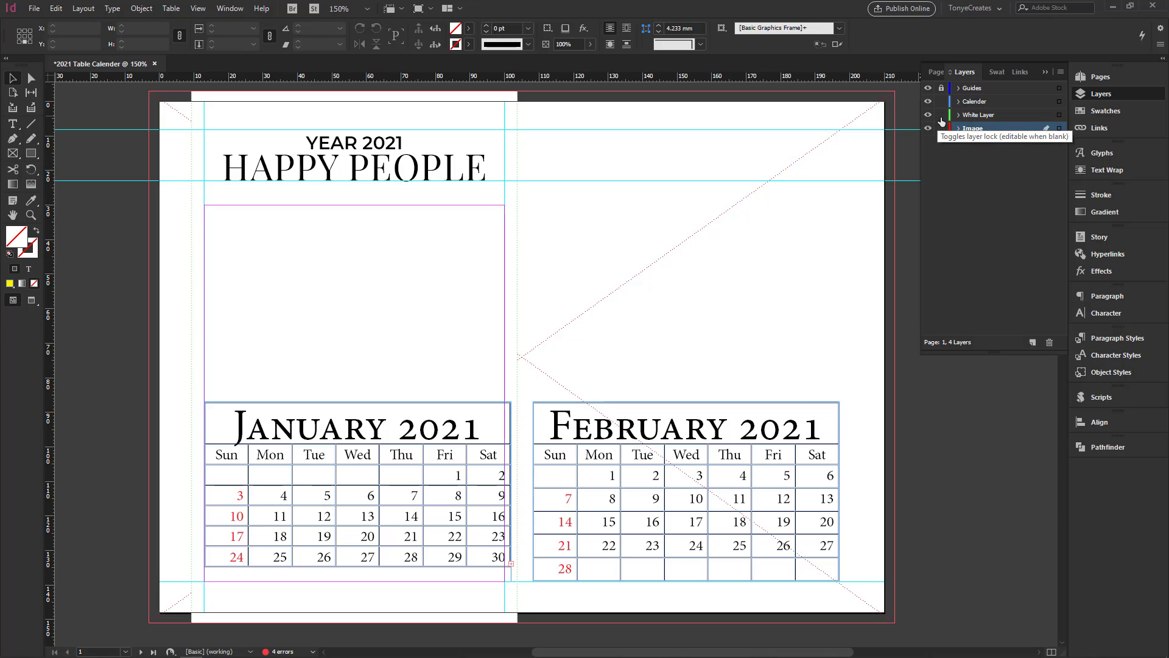
pyautogui.click(942, 116)
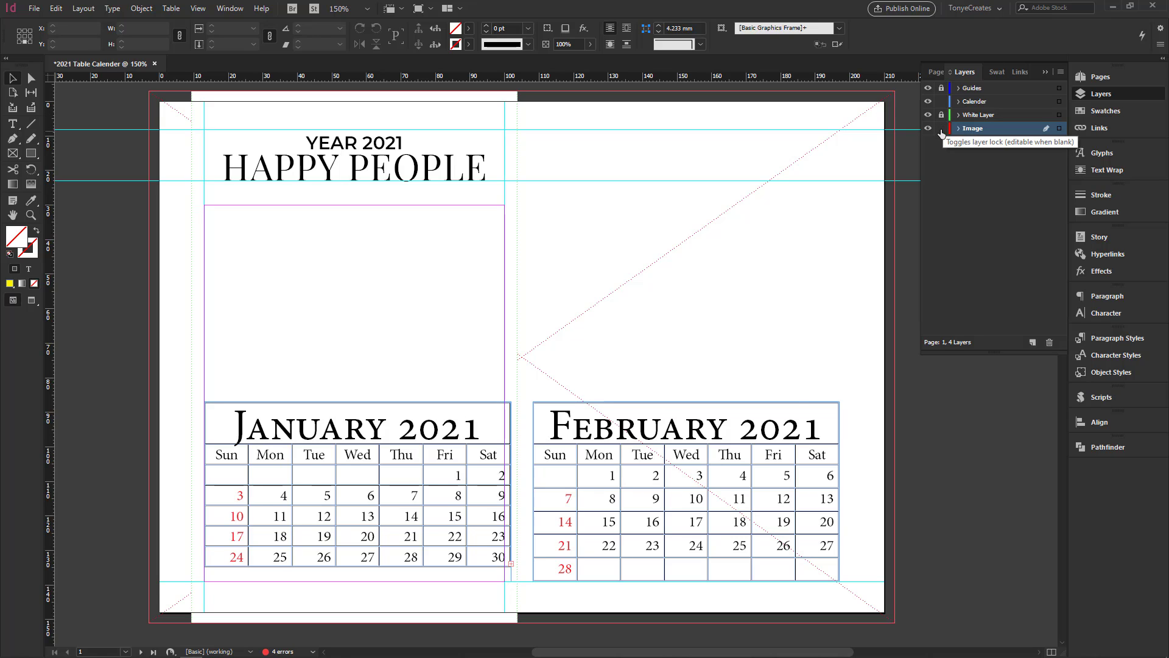
pyautogui.click(941, 129)
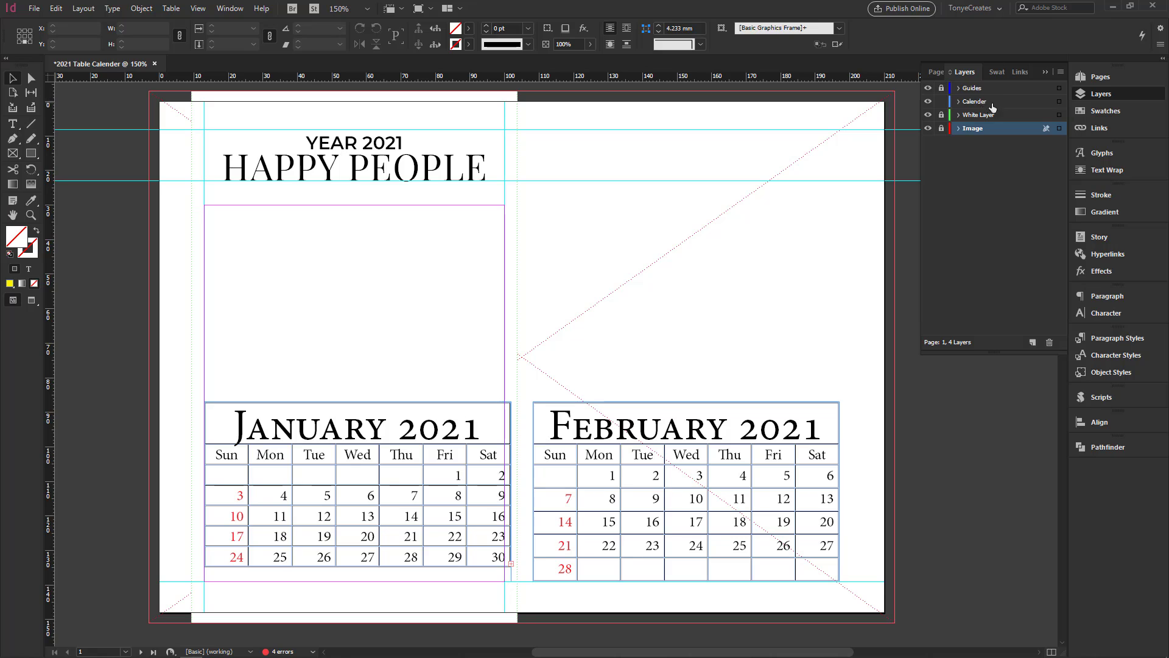
# Step: Align the January 2021 calendar frame to the top margin of page 1
pyautogui.click(1101, 77)
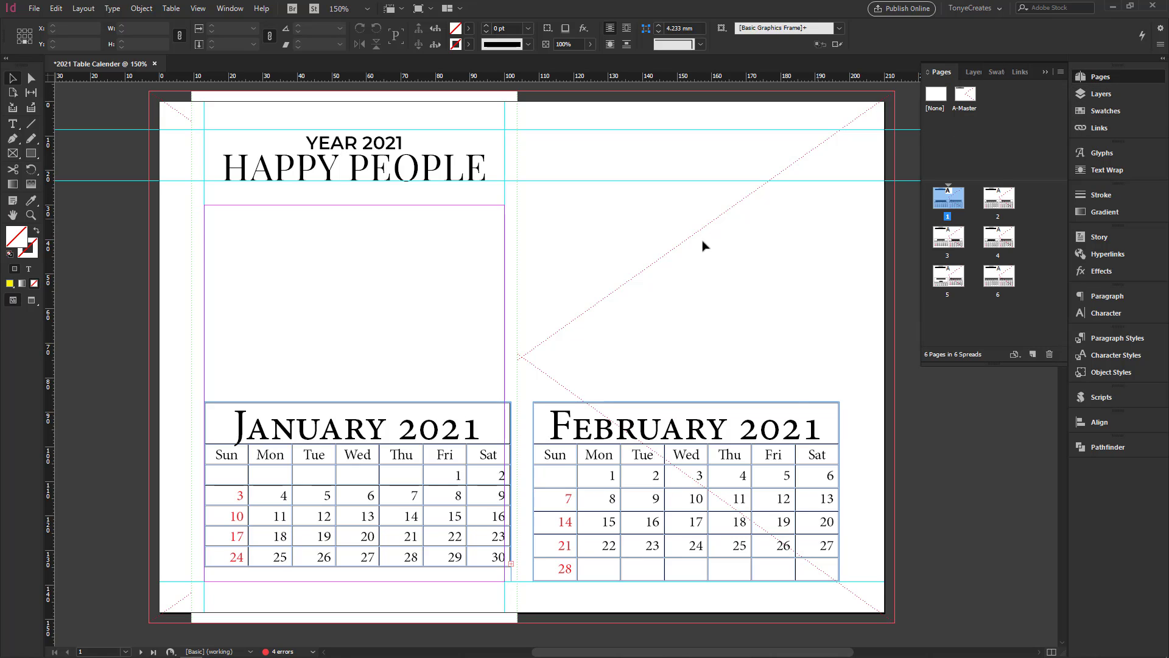
pyautogui.click(414, 426)
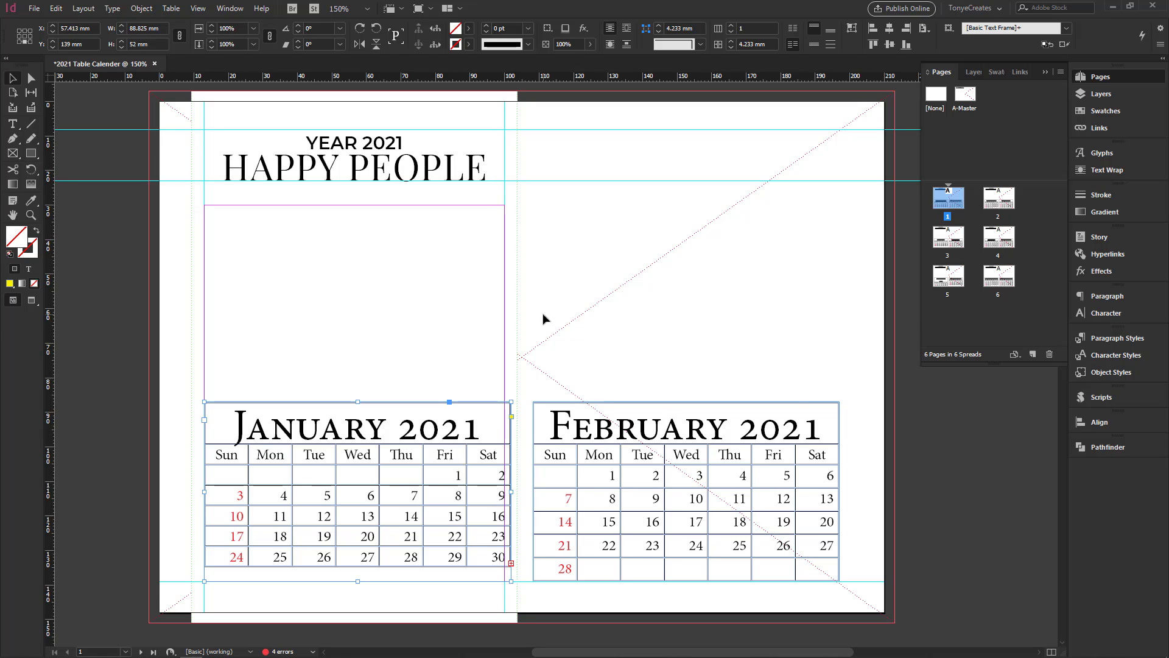
pyautogui.click(1101, 94)
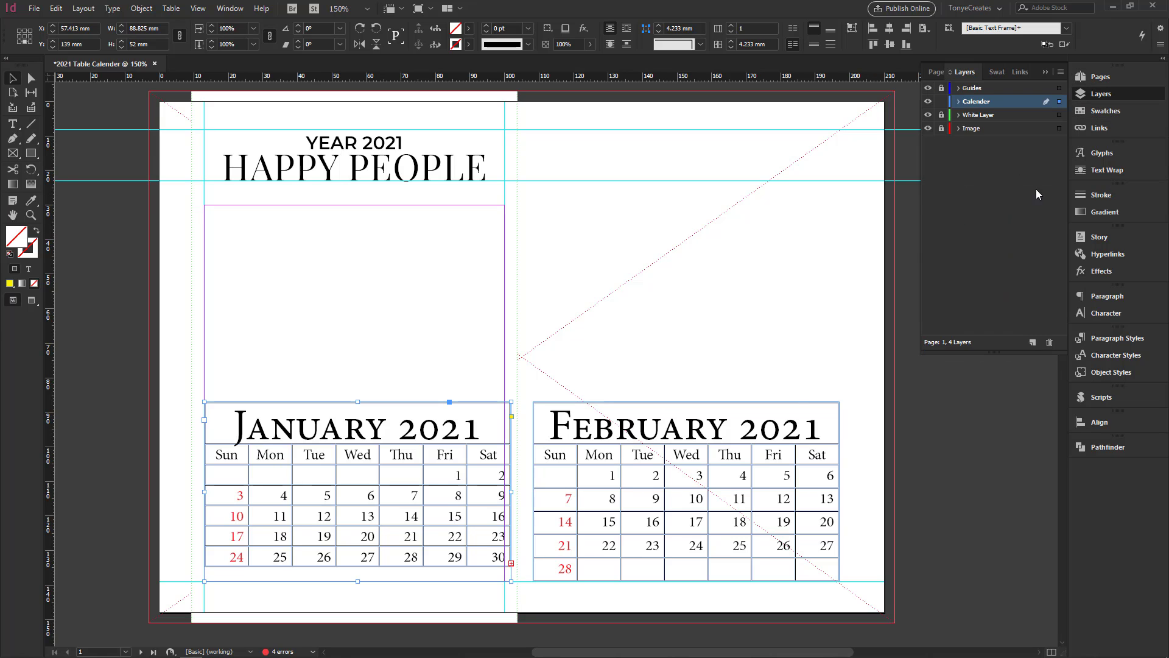
pyautogui.click(1090, 77)
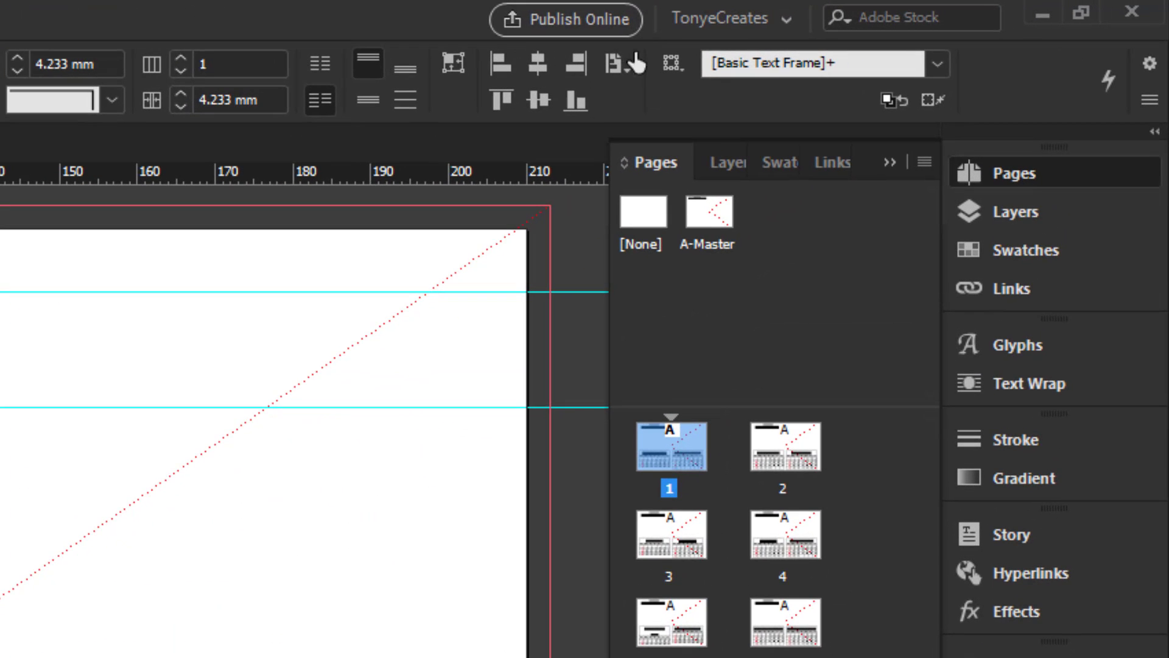
pyautogui.click(634, 60)
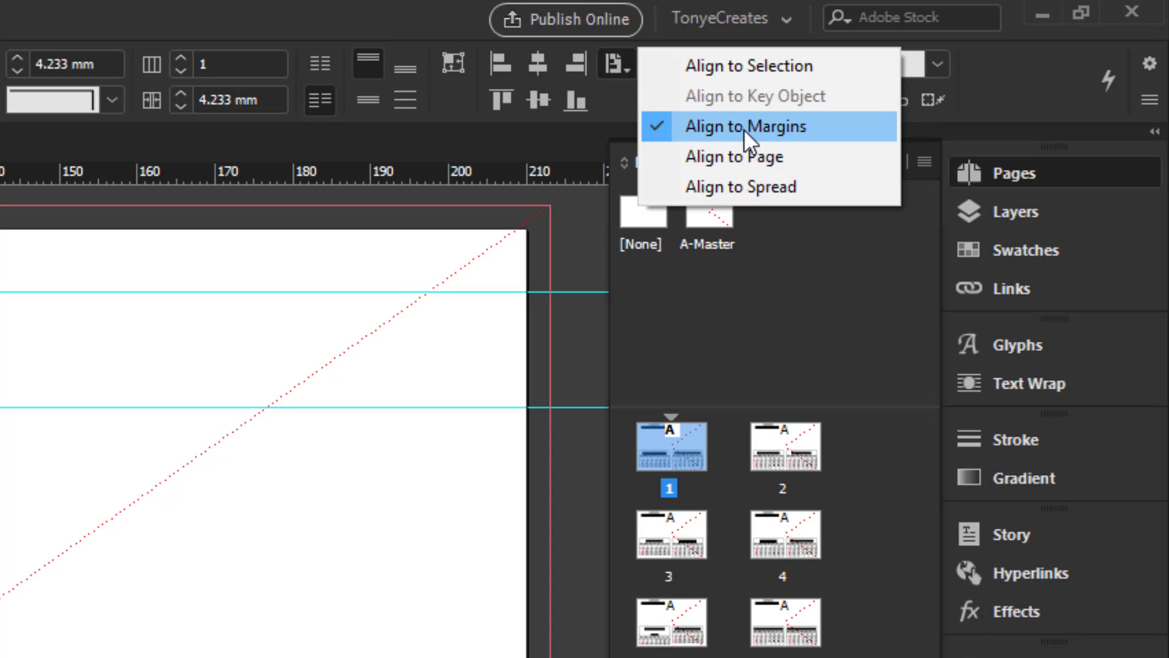
pyautogui.click(534, 65)
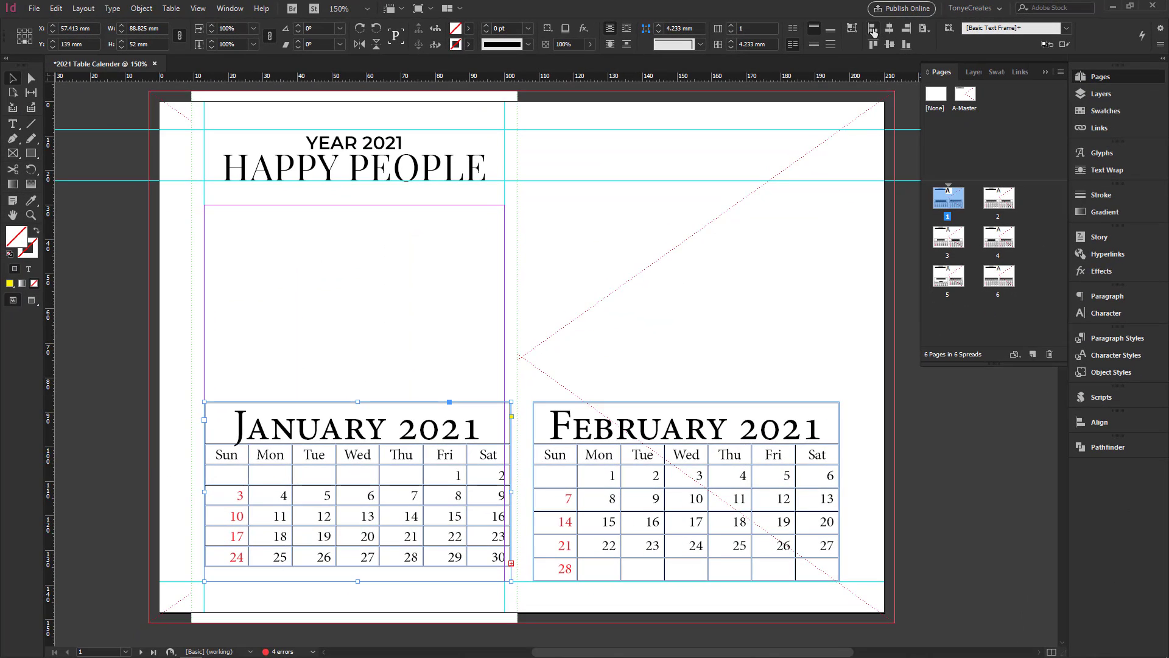
pyautogui.click(791, 56)
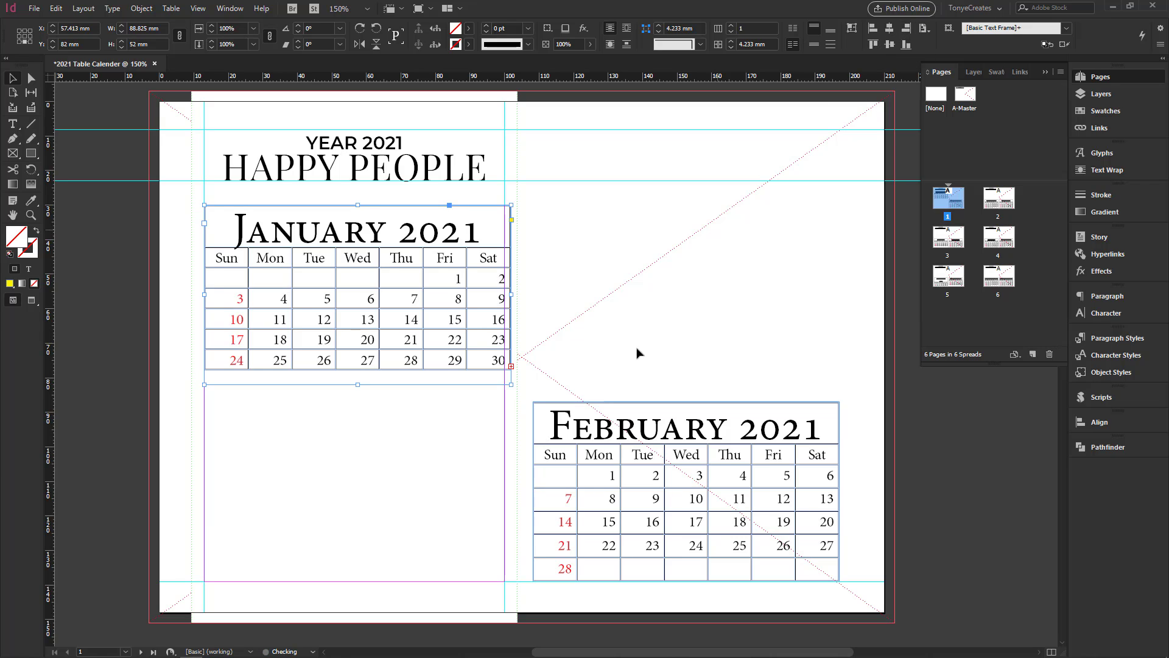
# Step: Align the February 2021 calendar frame to the left margin, beneath the January calendar
pyautogui.click(663, 437)
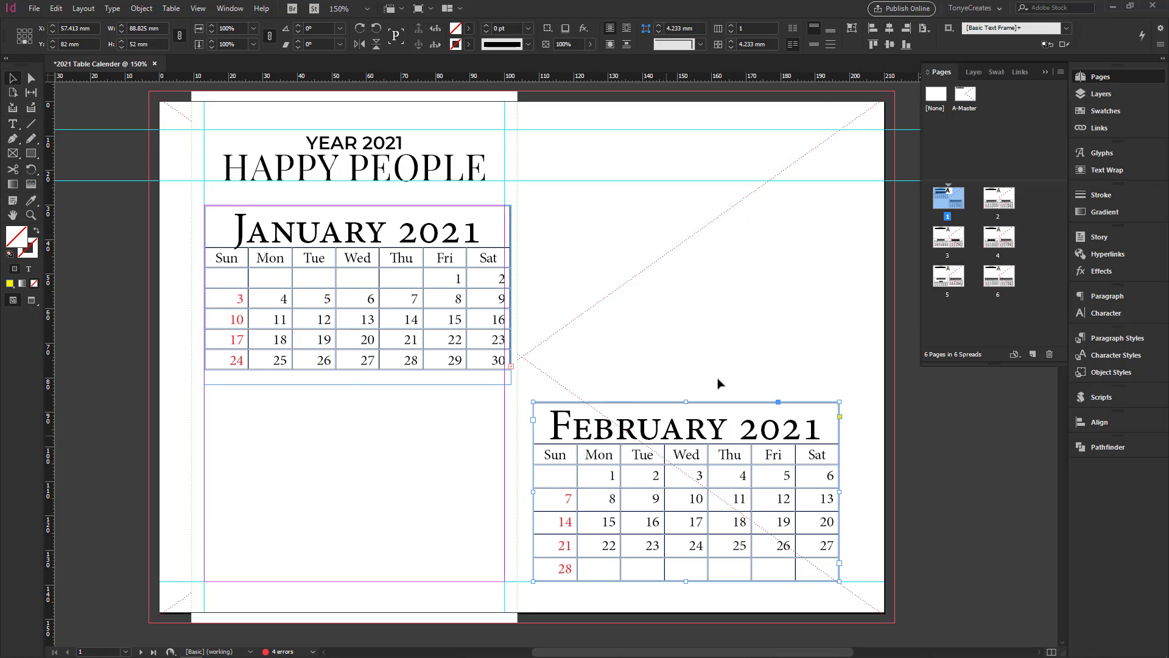
pyautogui.click(873, 28)
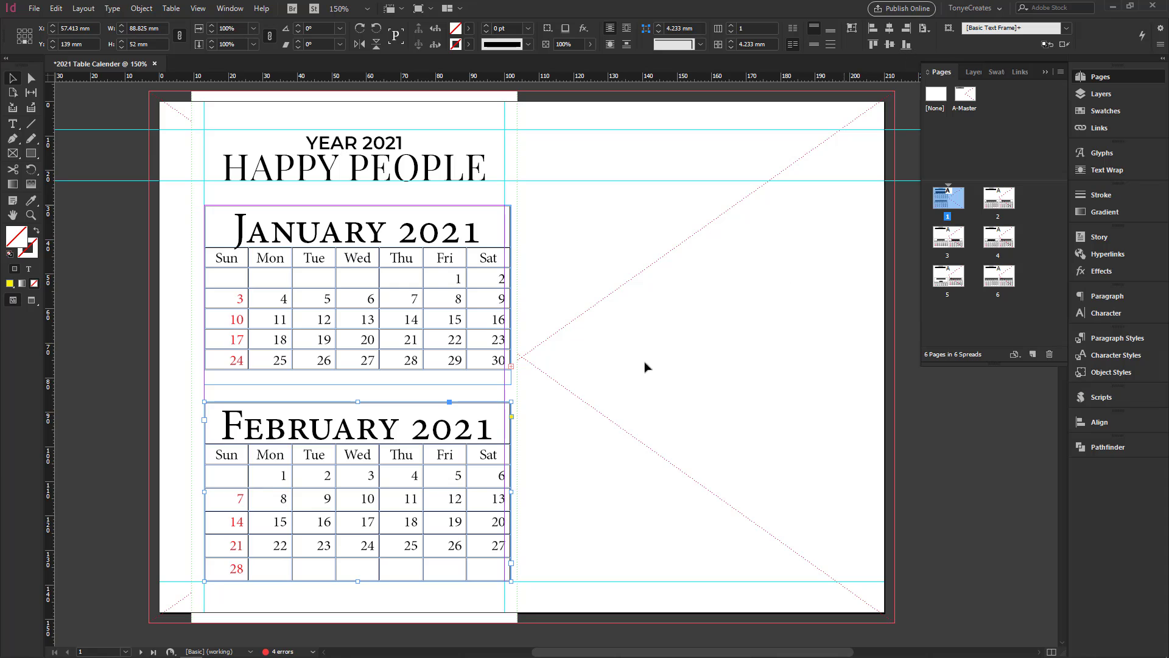
pyautogui.click(588, 436)
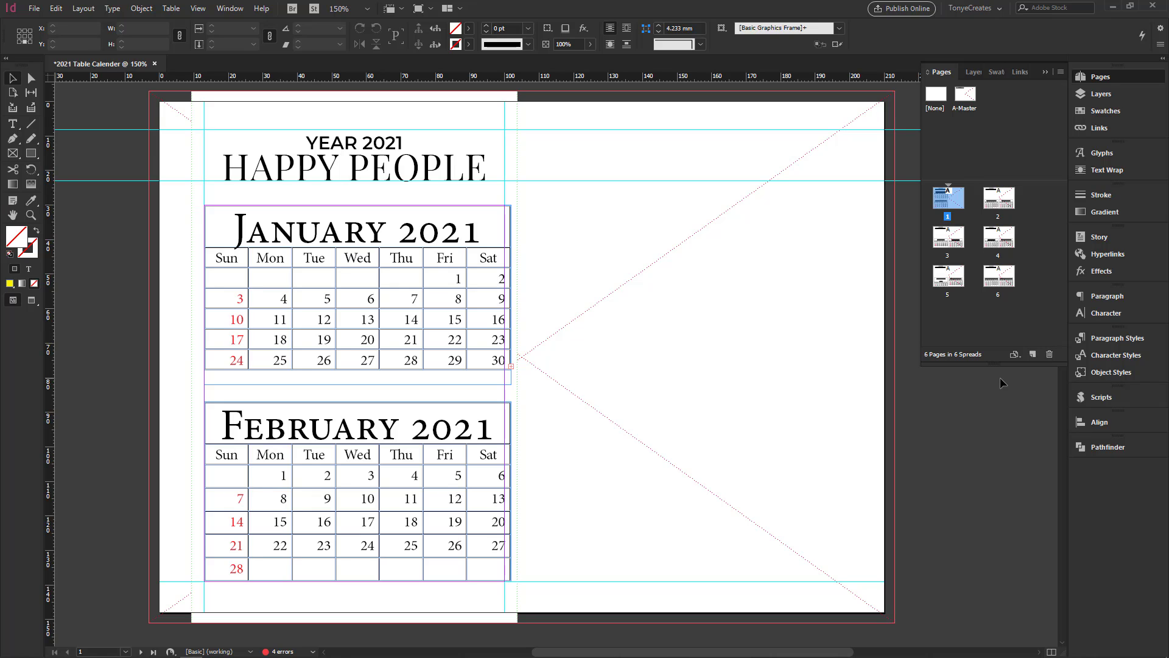
# Step: Check the calendar's paragraph styles, then display the document's table styles
pyautogui.click(1123, 339)
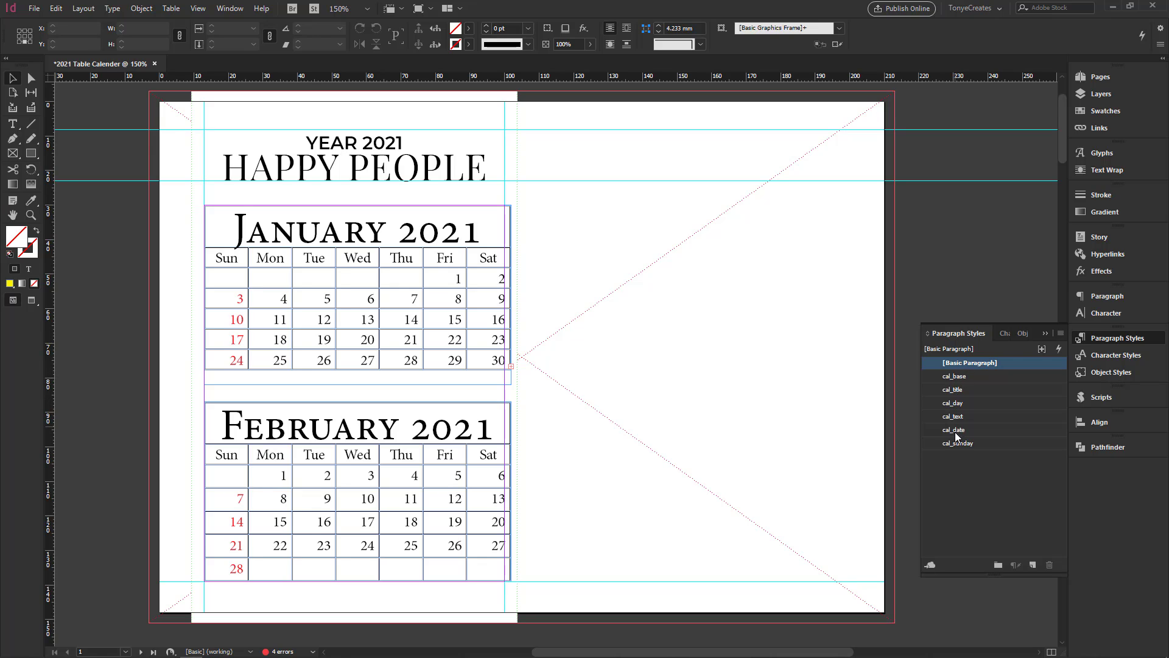
pyautogui.click(1044, 334)
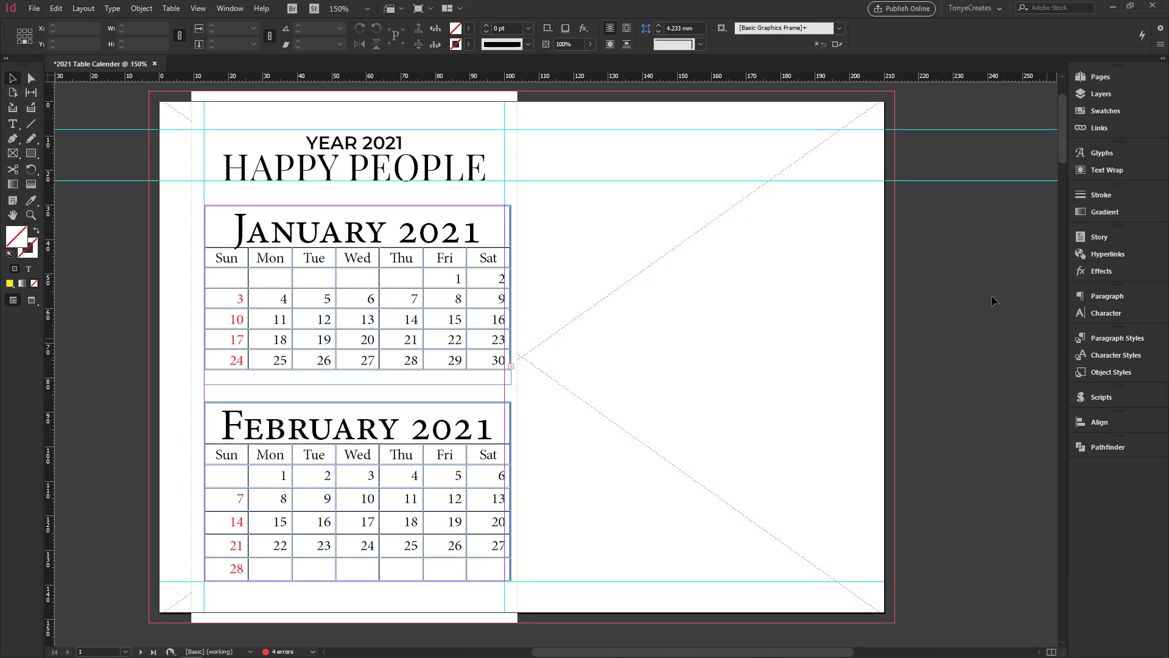
pyautogui.click(230, 8)
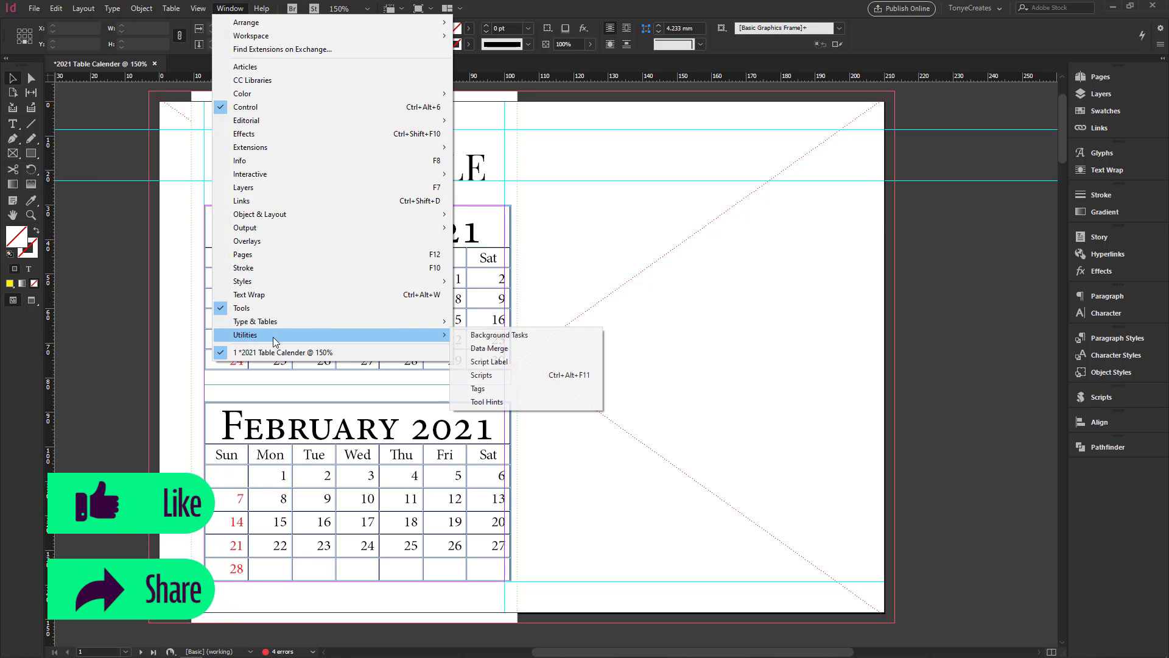
pyautogui.moveTo(420, 321)
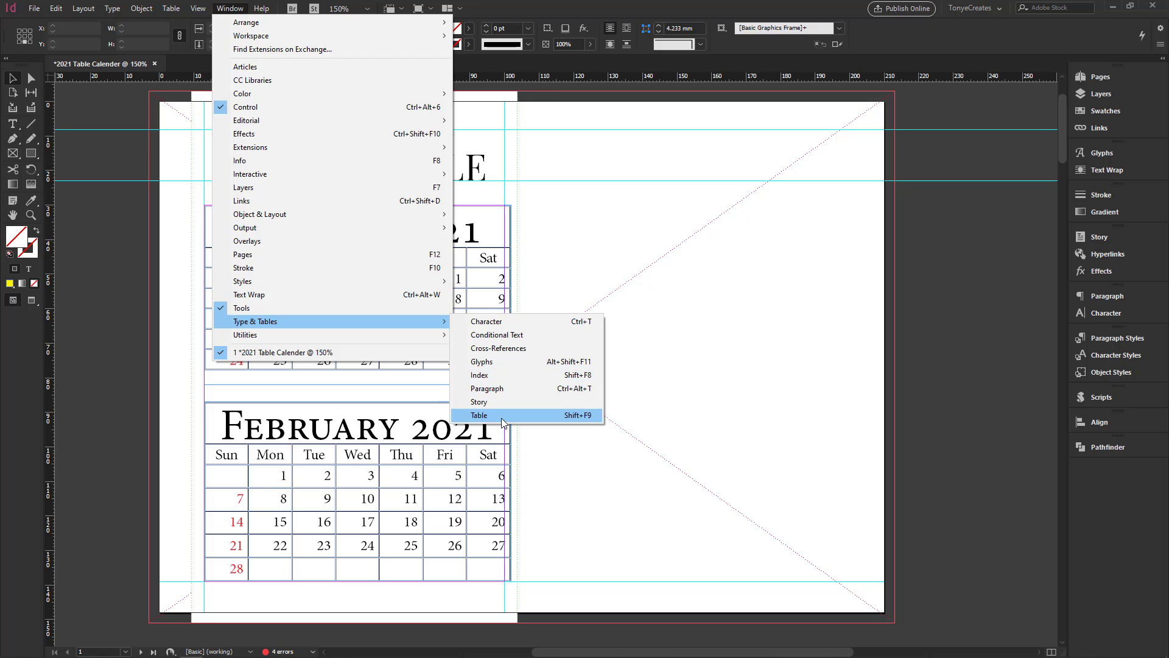
pyautogui.click(481, 414)
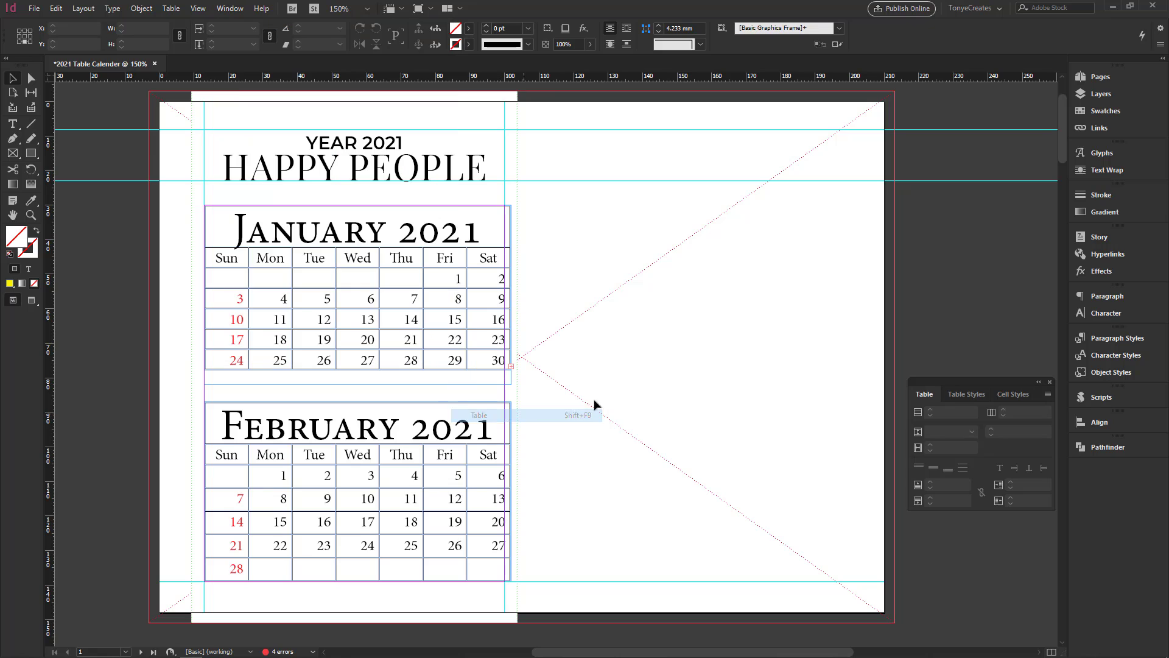
pyautogui.click(961, 394)
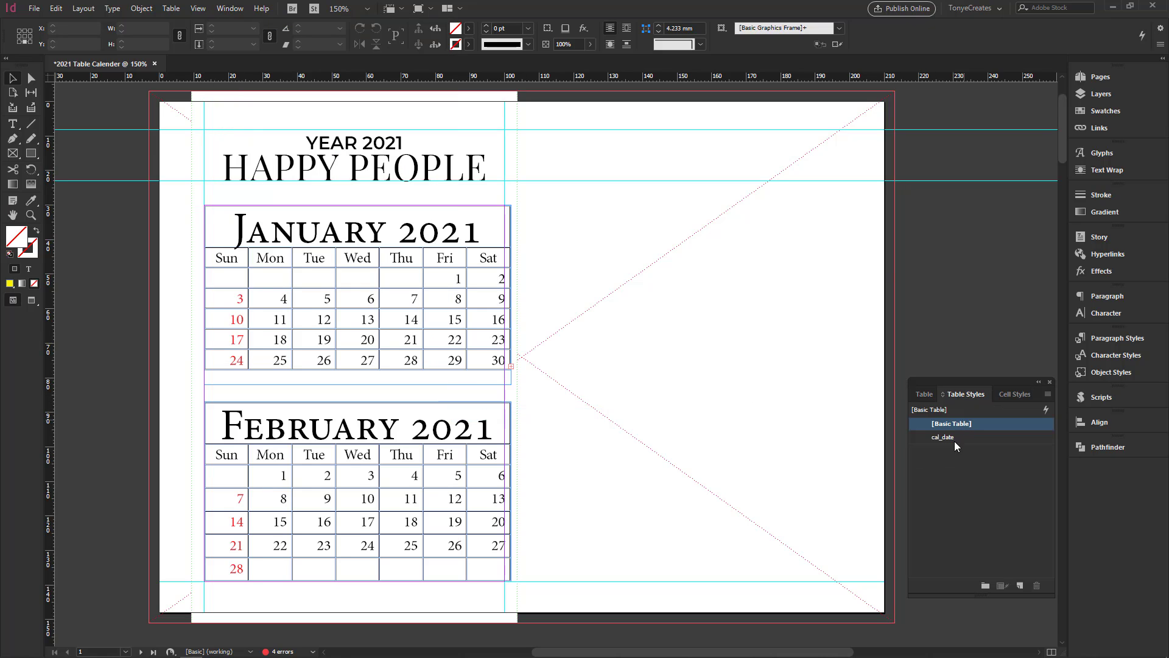
# Step: Detach the Table Styles and Cell Styles panels from the Table panel and stack them in one floating group
pyautogui.click(1008, 392)
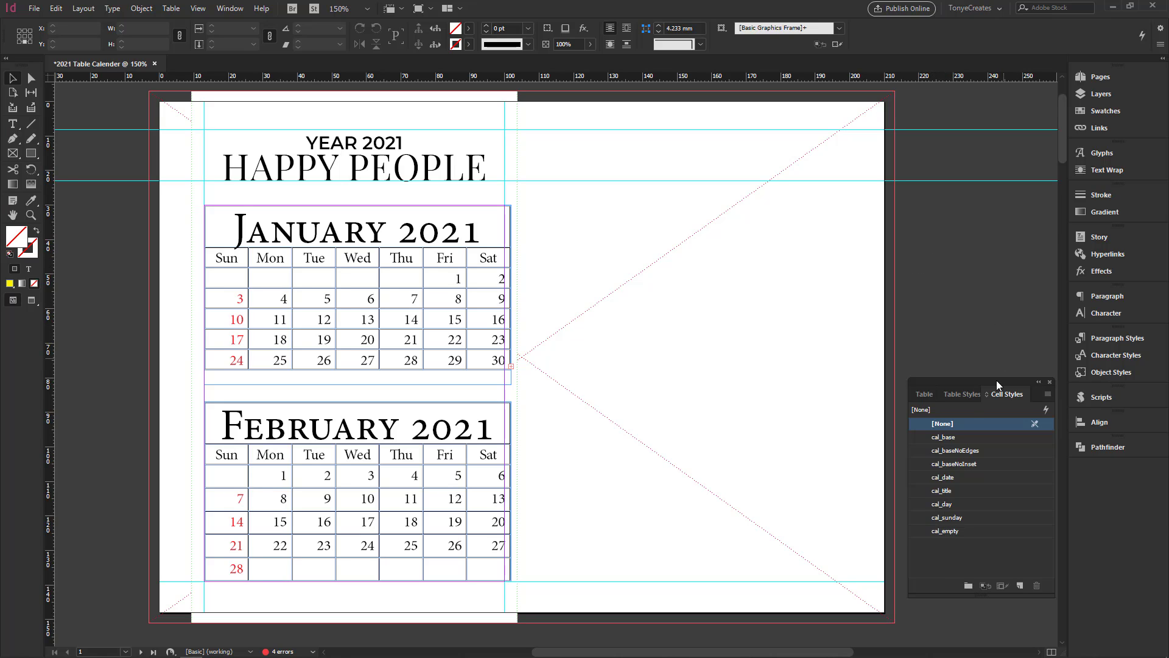
pyautogui.moveTo(981, 381); pyautogui.dragTo(971, 490)
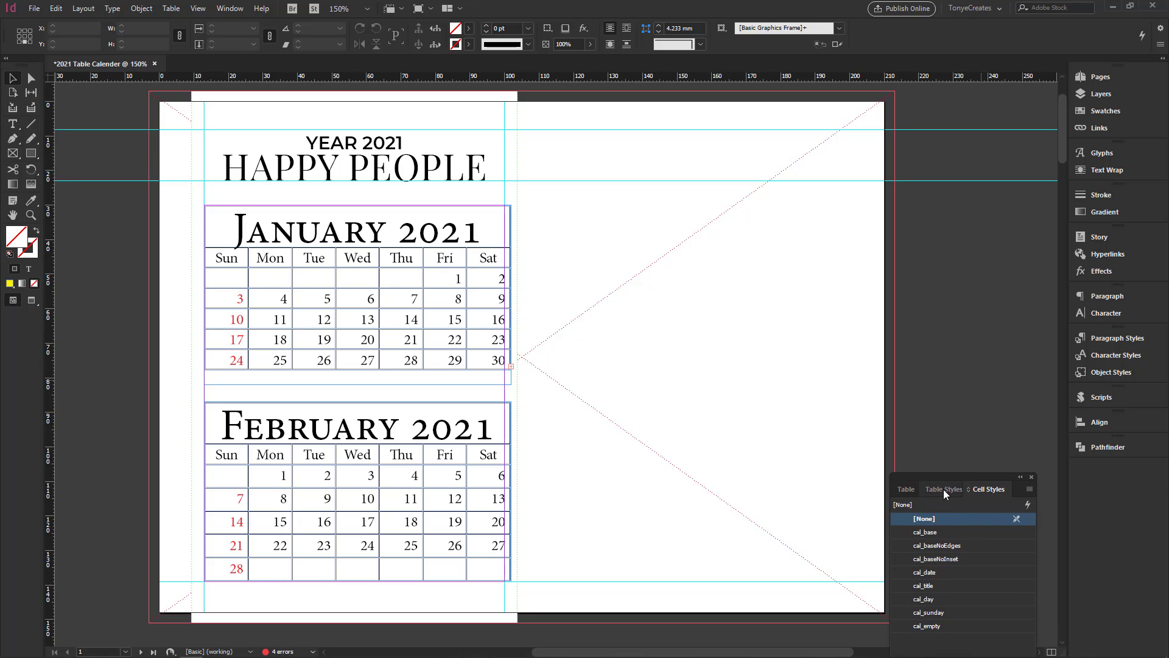
pyautogui.click(948, 487)
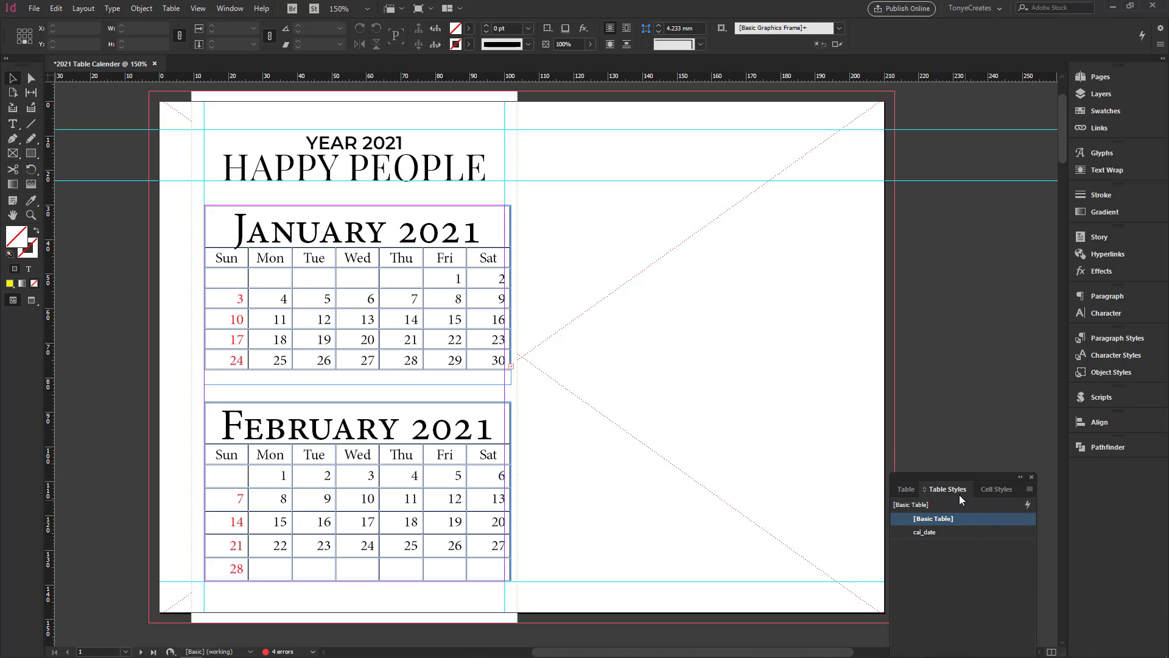
pyautogui.moveTo(949, 489); pyautogui.dragTo(723, 259)
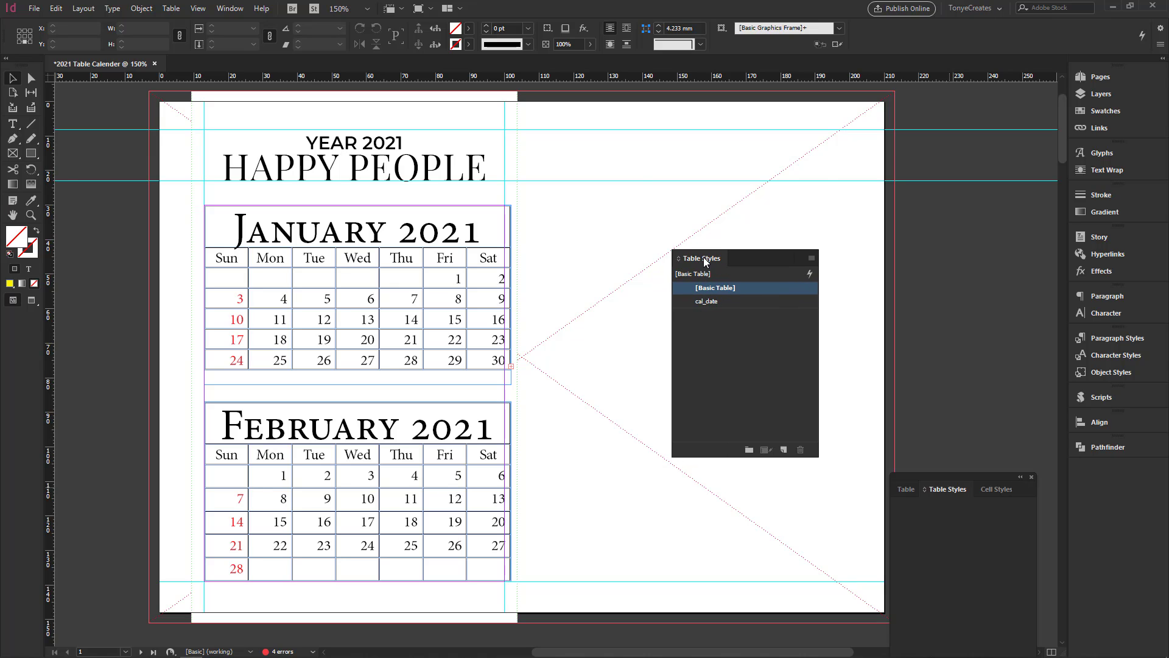
pyautogui.click(949, 489)
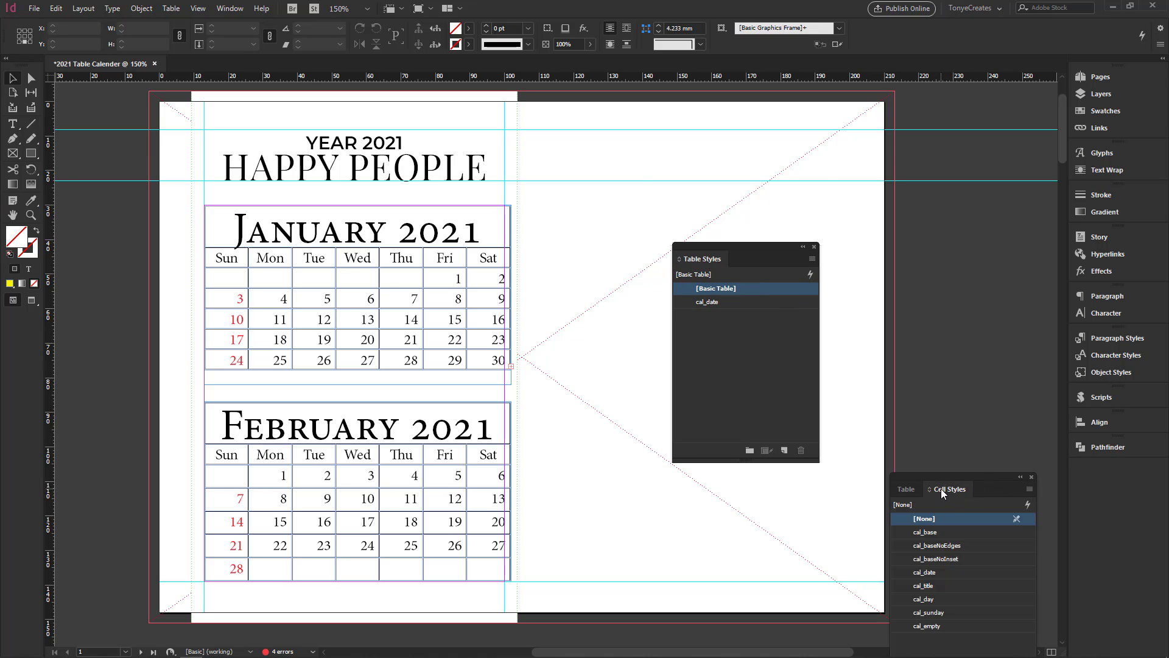
pyautogui.moveTo(941, 492); pyautogui.dragTo(704, 467)
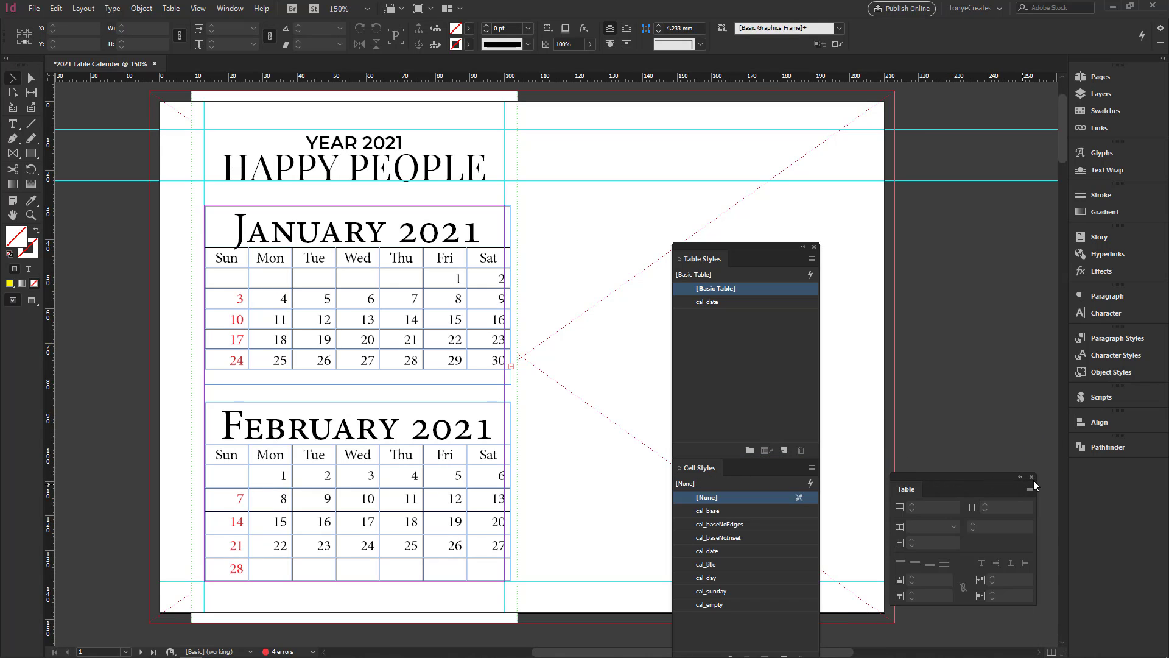
pyautogui.moveTo(987, 475); pyautogui.dragTo(1005, 515)
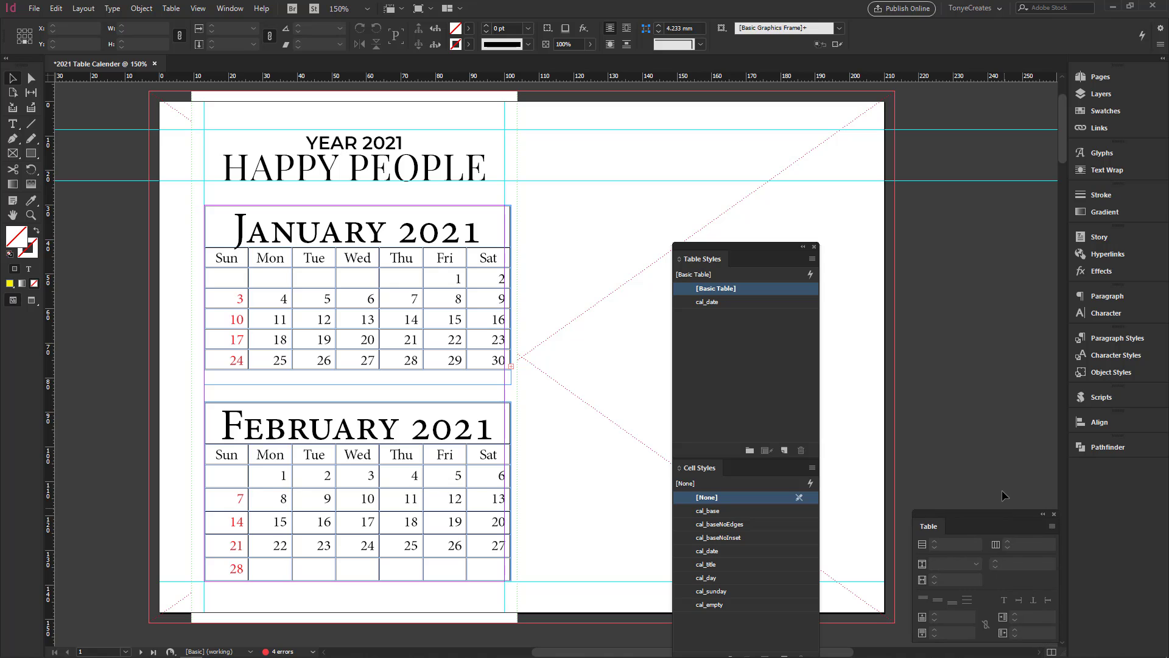
pyautogui.moveTo(751, 243); pyautogui.dragTo(812, 88)
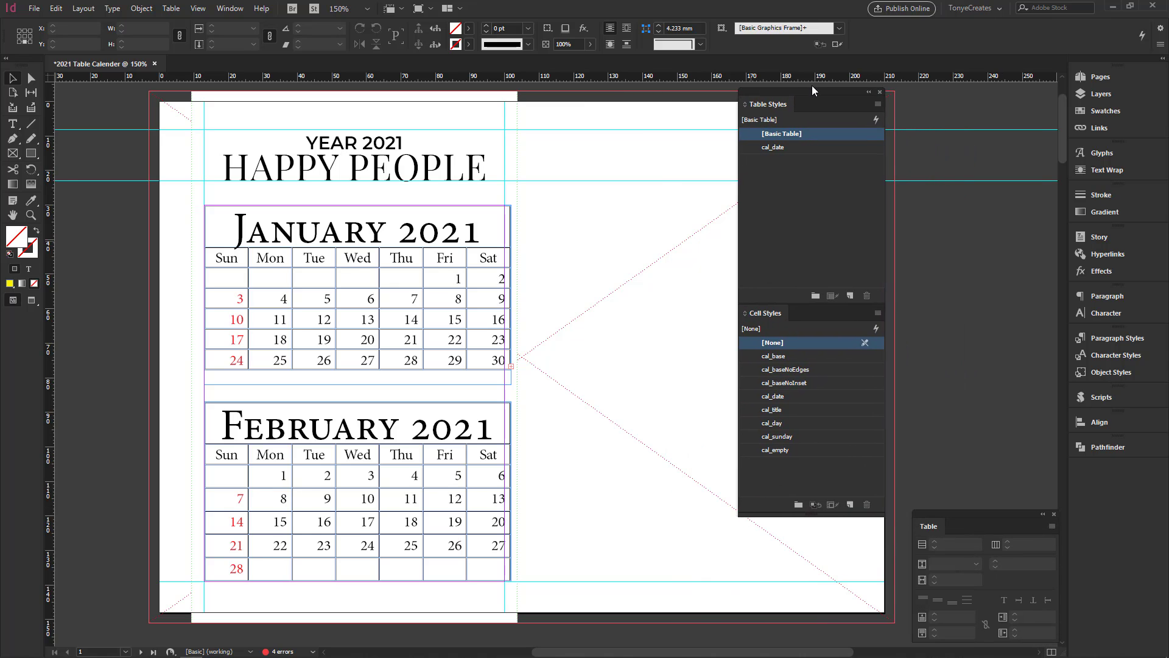
# Step: Stack the Paragraph Styles panel beneath Cell Styles, compact the group, and dock it and the Table panel with the workspace panels
pyautogui.click(1116, 339)
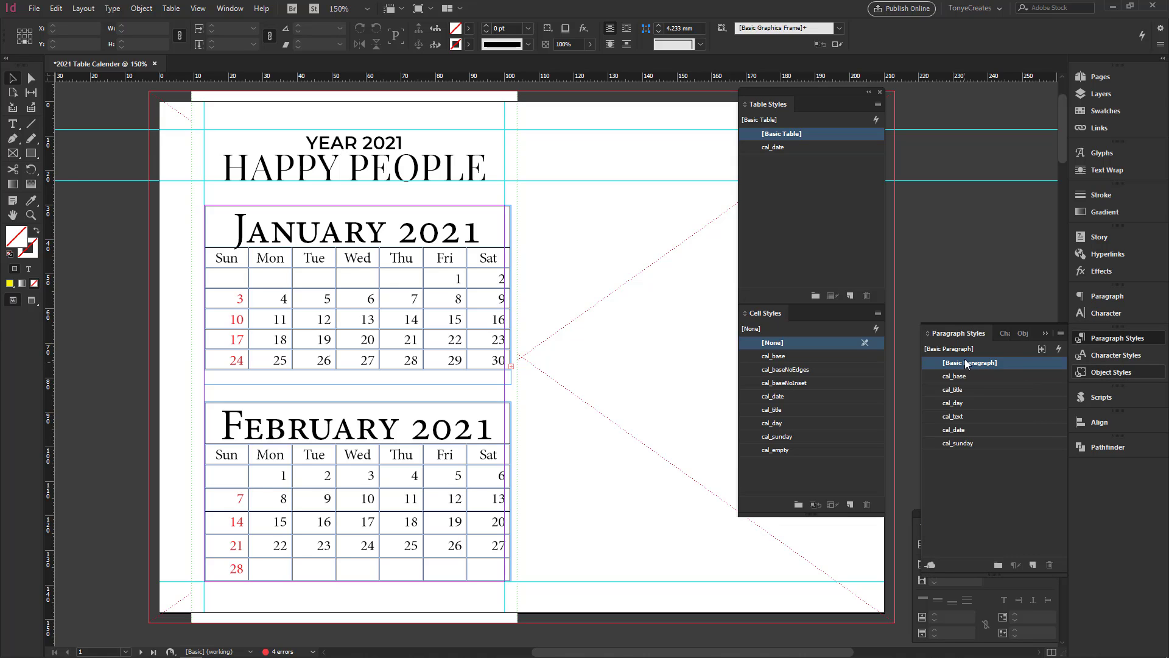
pyautogui.moveTo(961, 339); pyautogui.dragTo(928, 104)
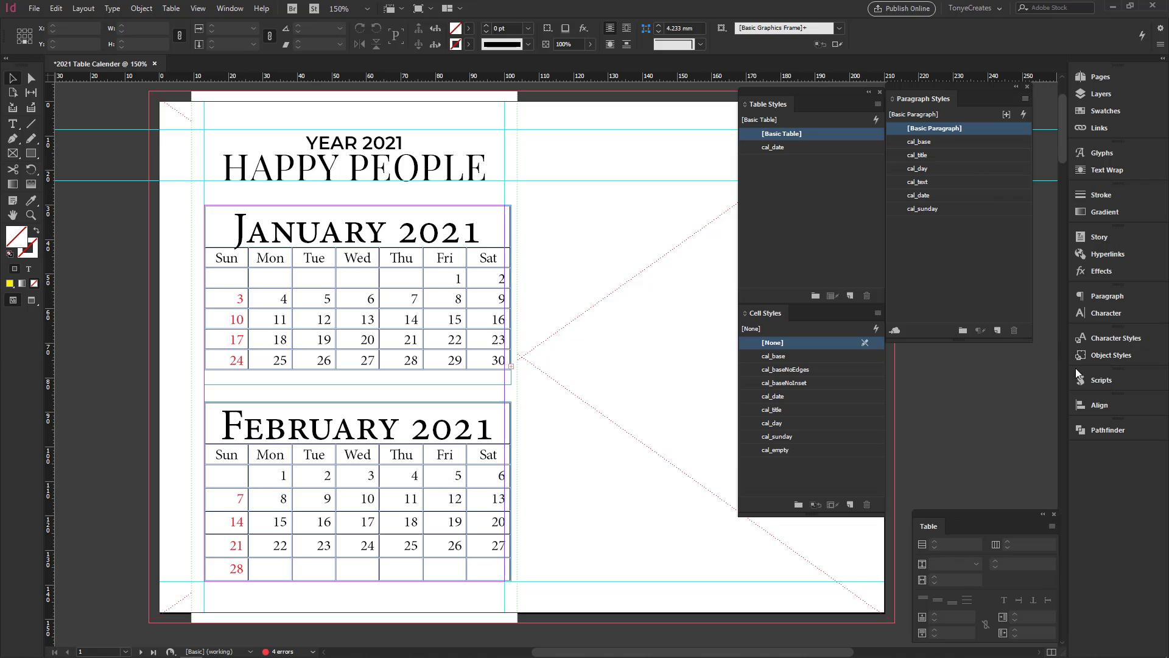
pyautogui.moveTo(908, 91); pyautogui.dragTo(777, 512)
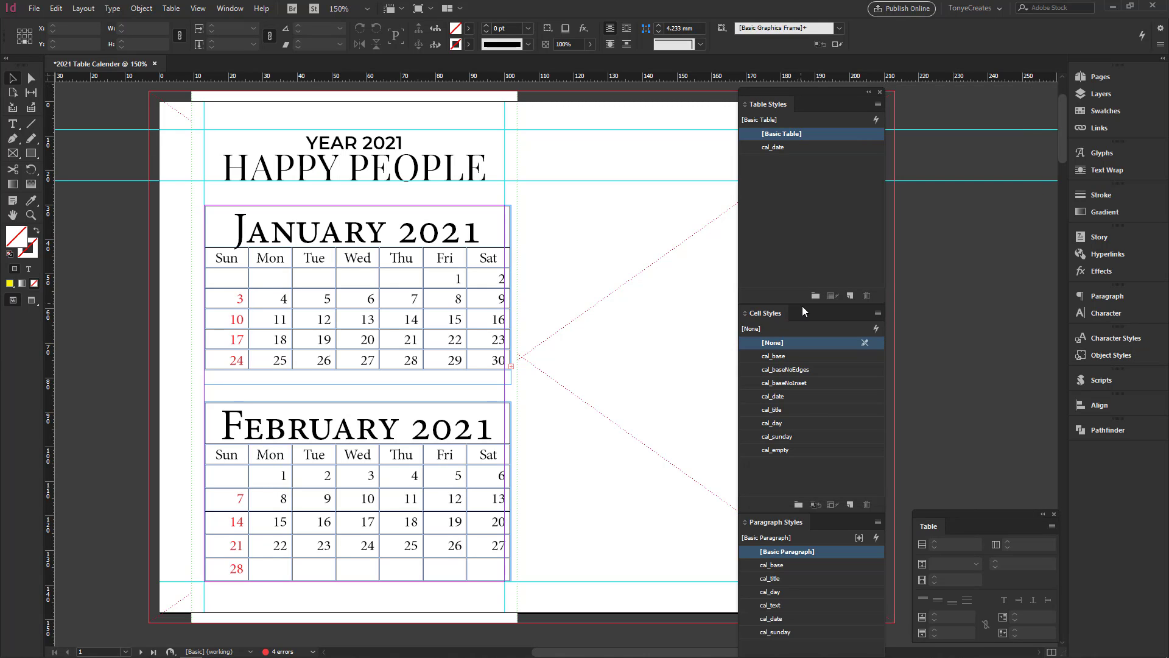
pyautogui.moveTo(802, 311); pyautogui.dragTo(805, 209)
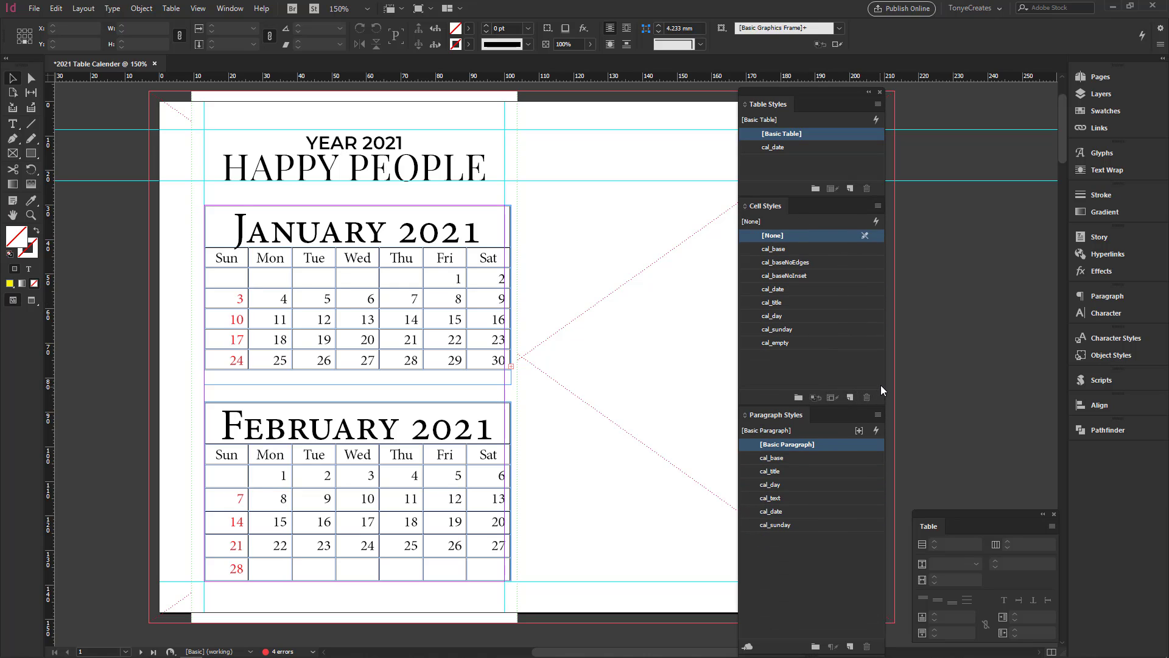
pyautogui.moveTo(777, 406); pyautogui.dragTo(783, 379)
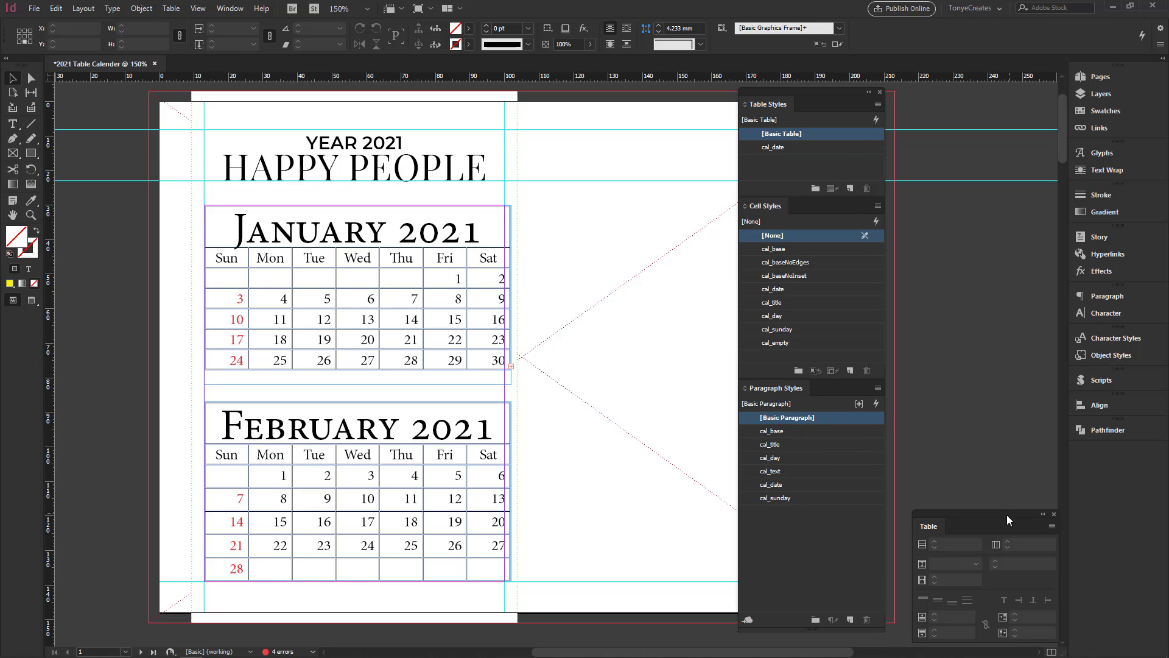
pyautogui.moveTo(938, 524); pyautogui.dragTo(1087, 454)
pyautogui.moveTo(760, 100); pyautogui.dragTo(1059, 90)
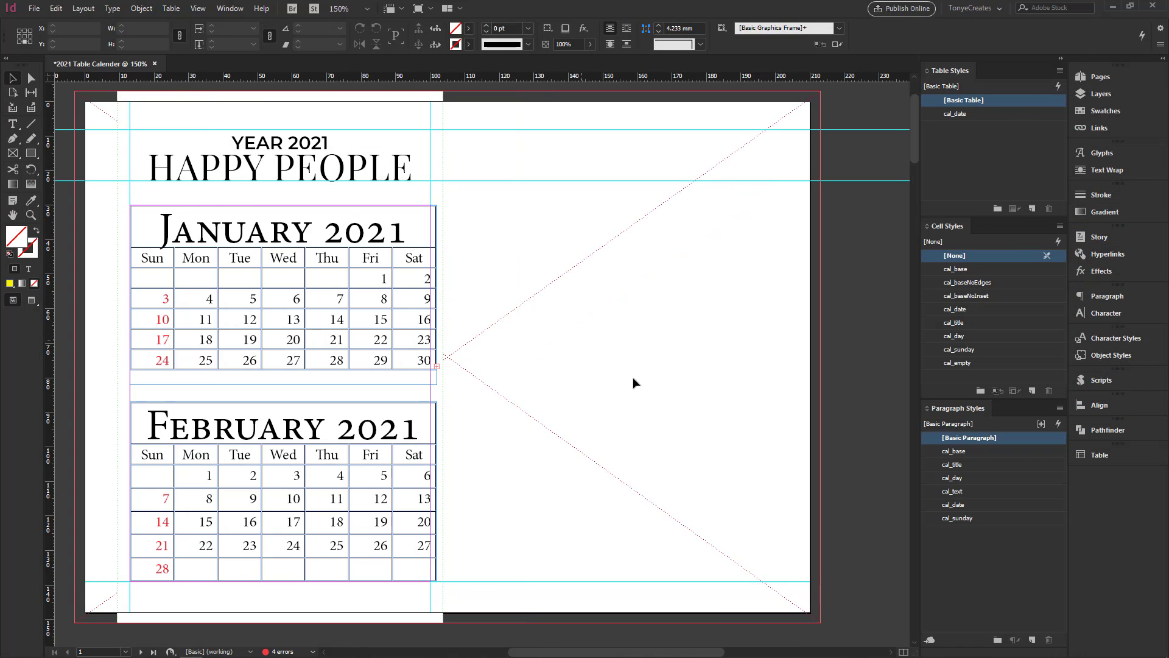
# Step: Edit the cal_base cell style so its left and right cell strokes have a weight of 0 pt
pyautogui.hscroll(-5, 356, 356)
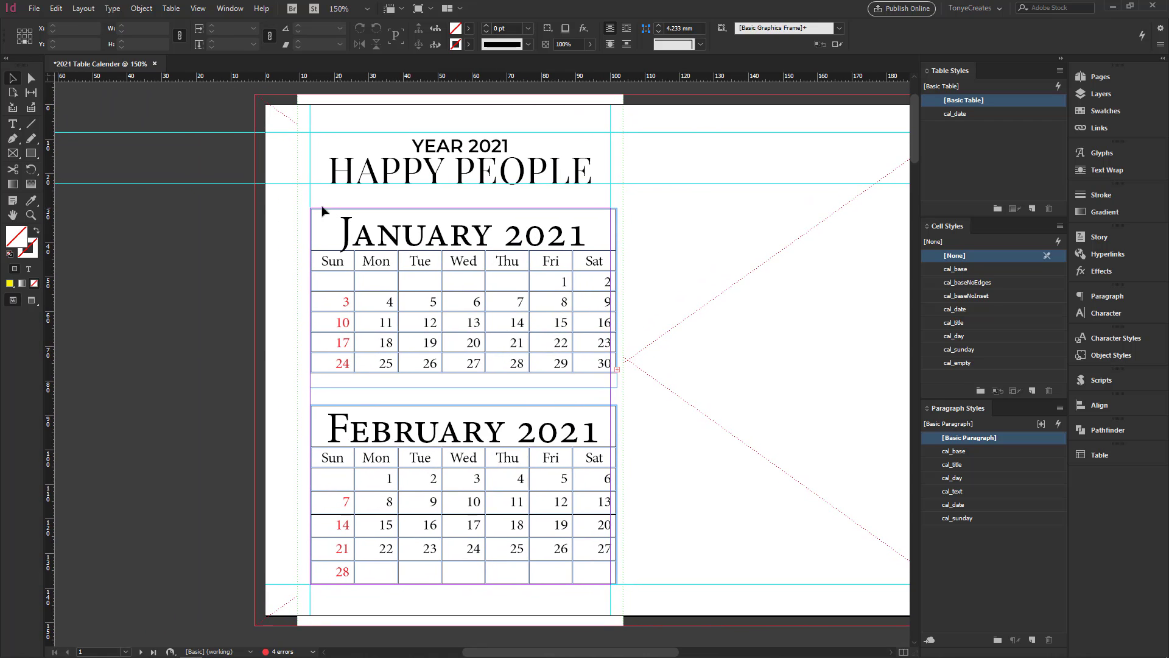
pyautogui.moveTo(323, 210); pyautogui.dragTo(633, 396)
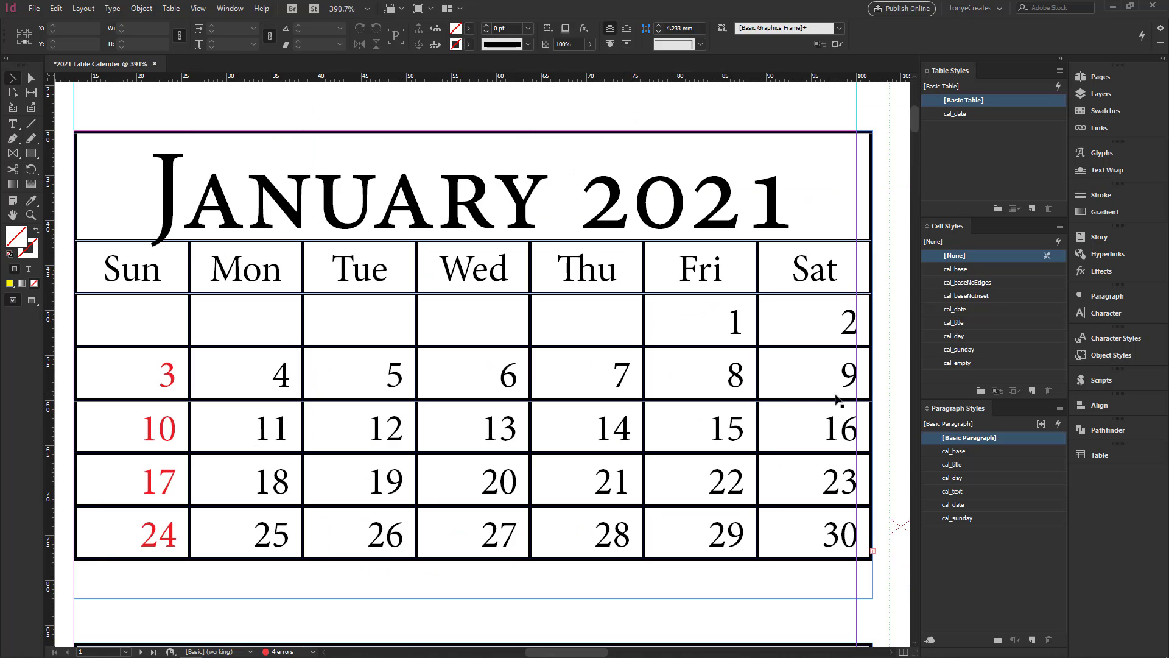
pyautogui.hotkey('ctrl', '-')
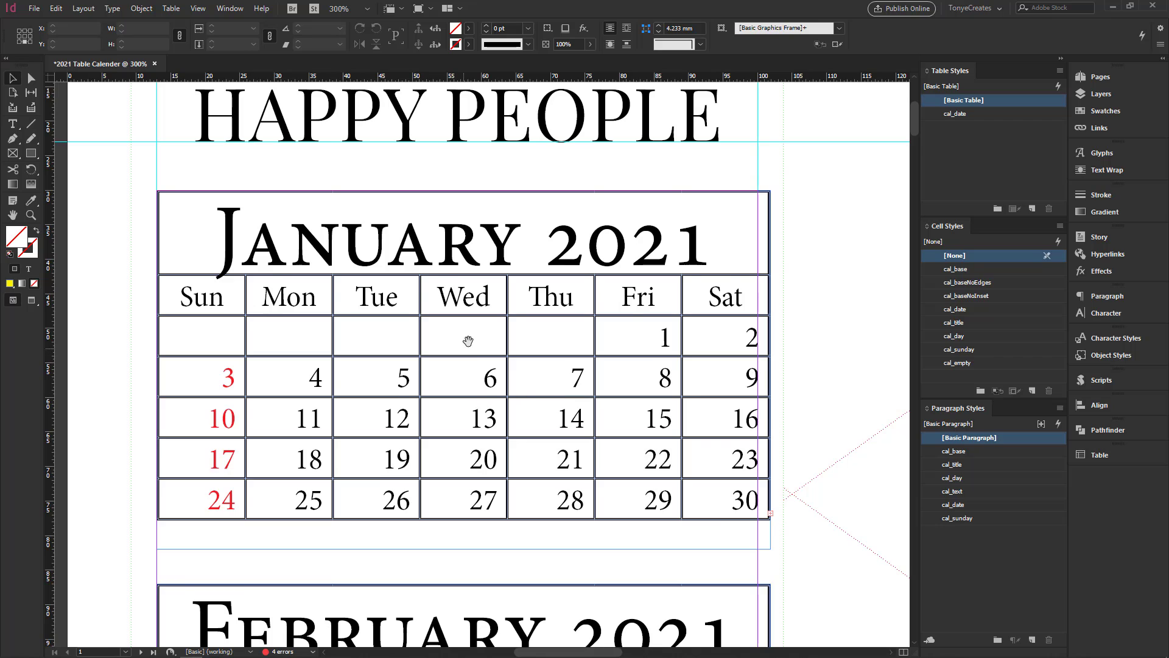
pyautogui.moveTo(468, 340); pyautogui.dragTo(508, 325)
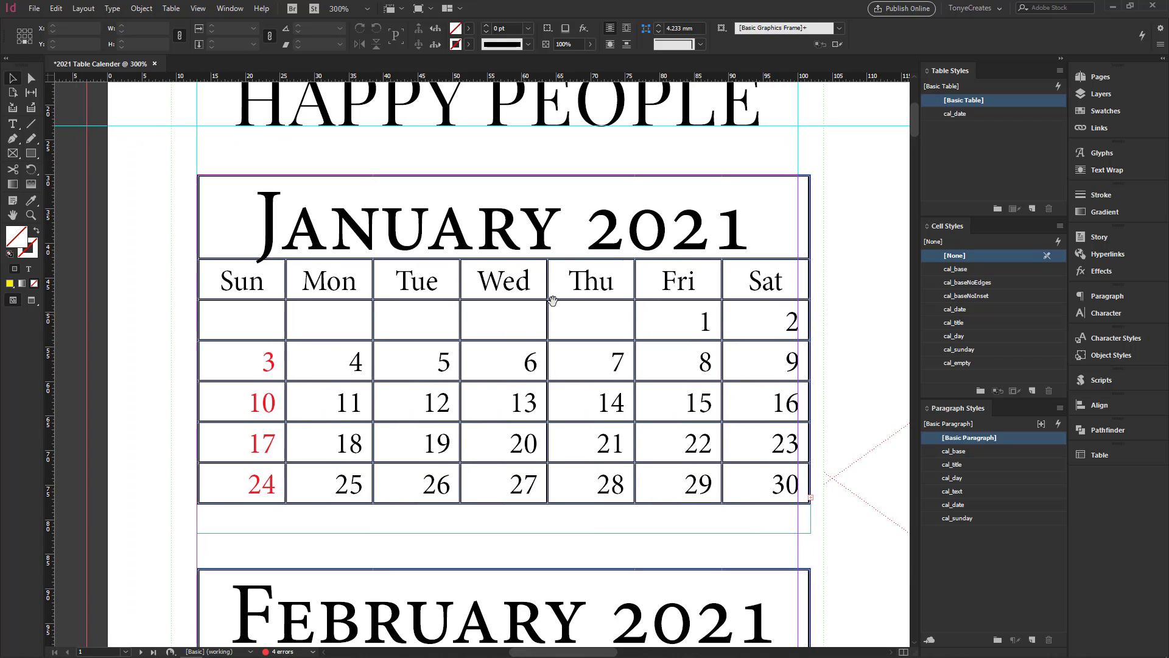
pyautogui.rightClick(961, 270)
pyautogui.click(993, 276)
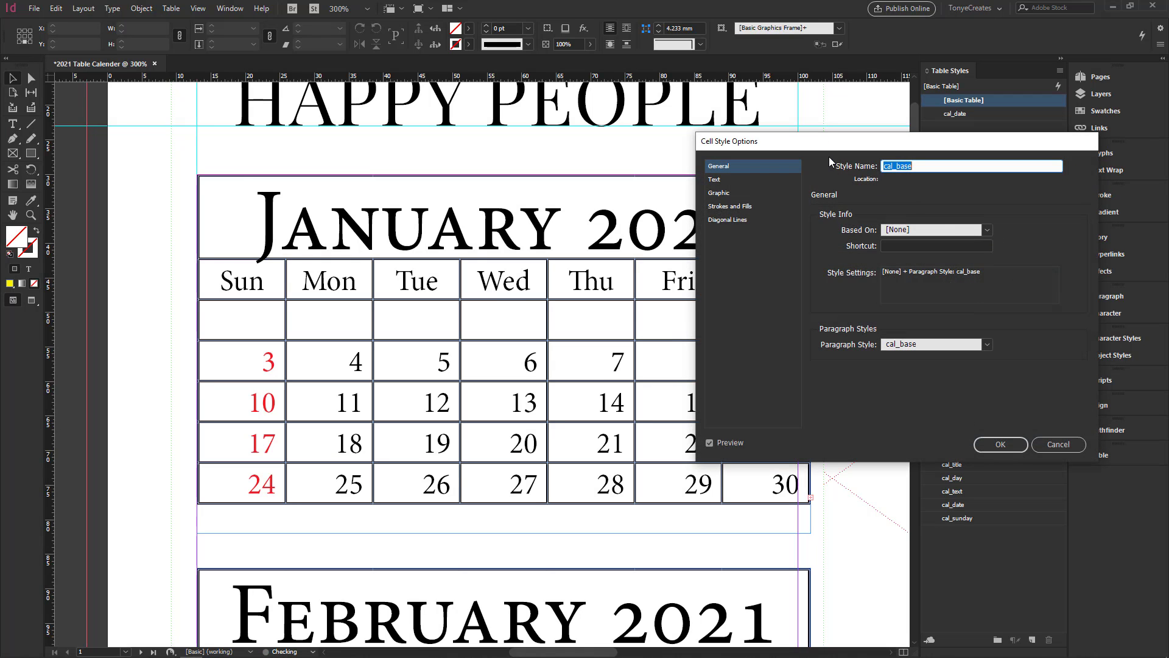
pyautogui.moveTo(831, 144); pyautogui.dragTo(806, 148)
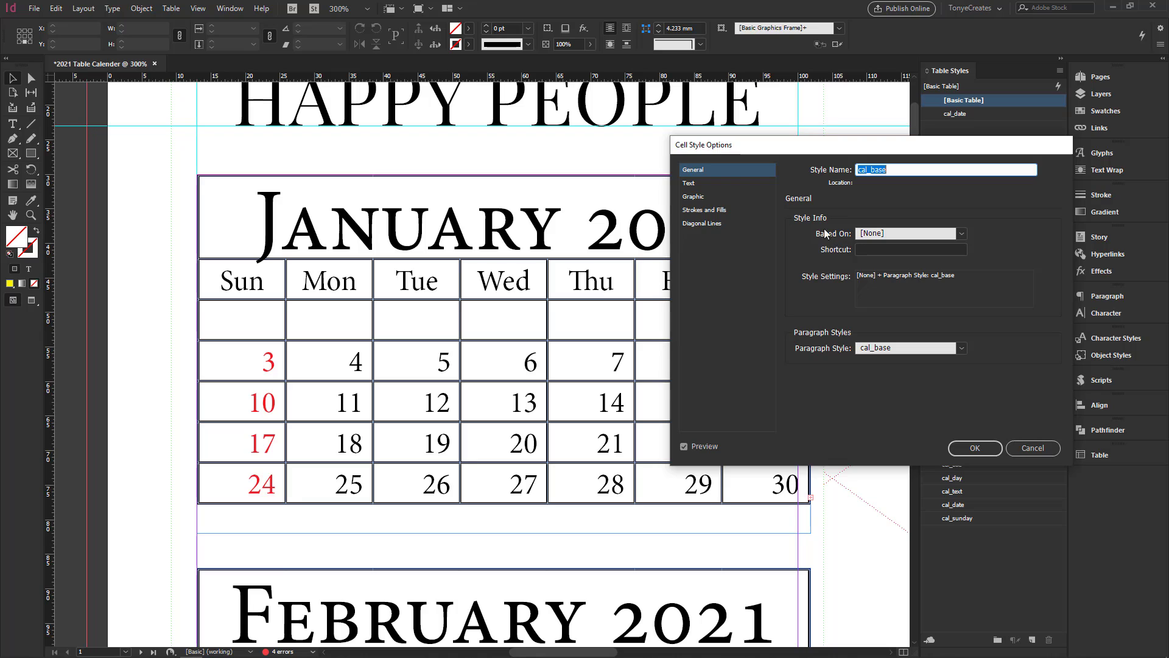
pyautogui.click(708, 210)
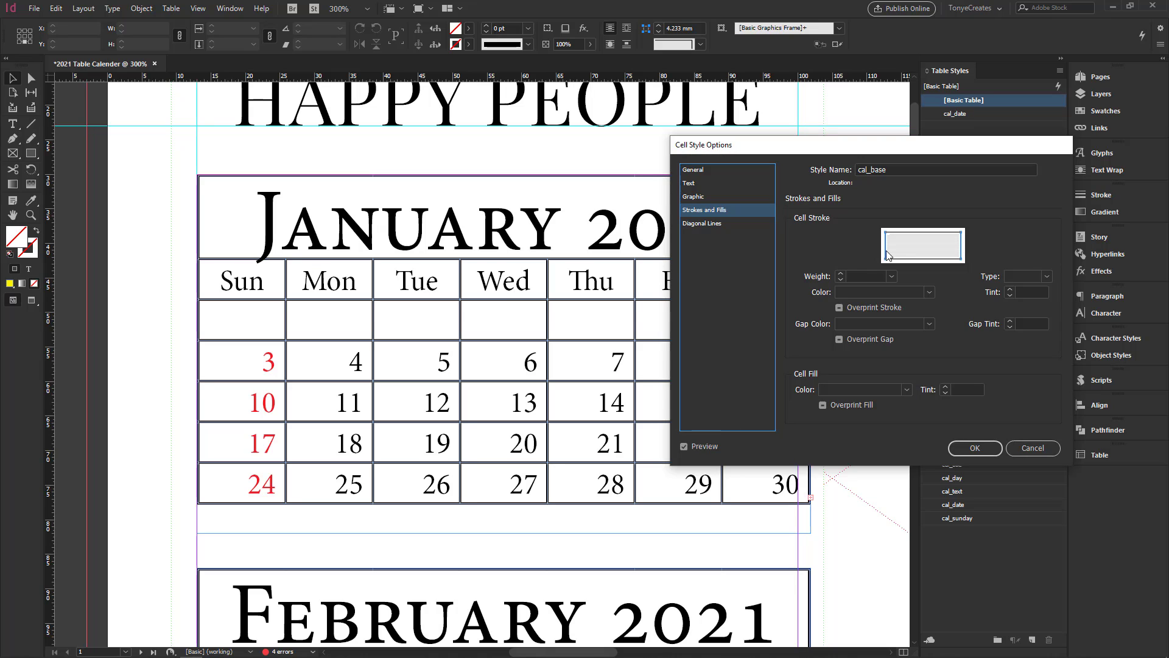
pyautogui.click(891, 275)
pyautogui.click(871, 290)
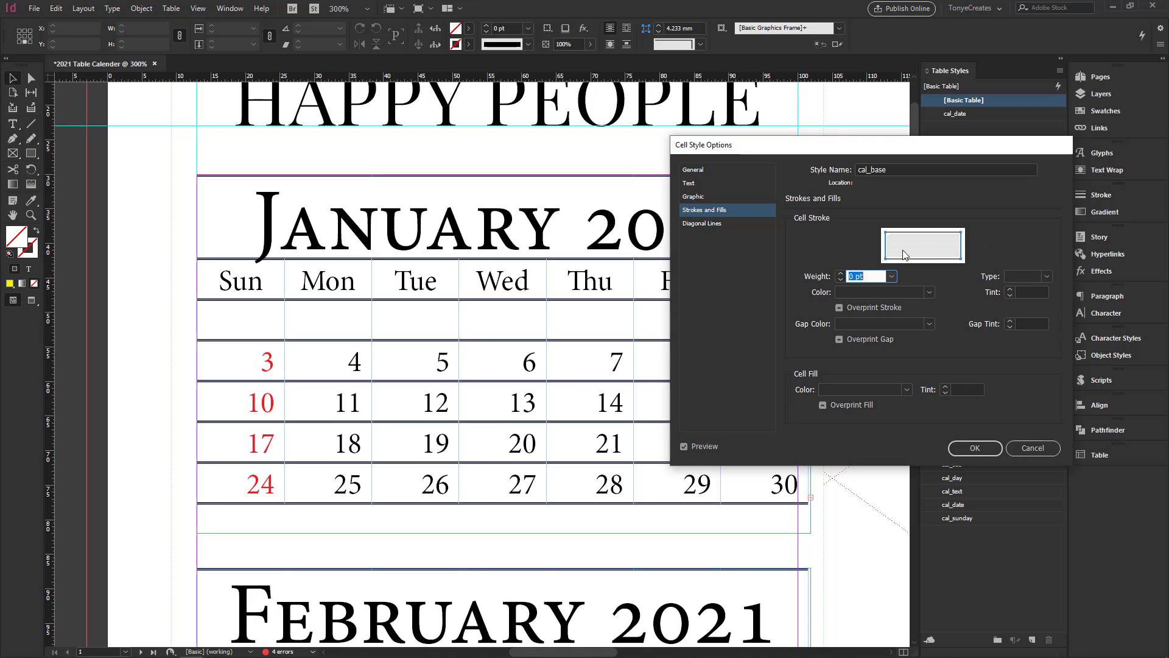
# Step: Set the cal_base cell style's top and bottom strokes to 0.5 pt, leaving out the left and right sides
pyautogui.click(885, 243)
pyautogui.click(961, 244)
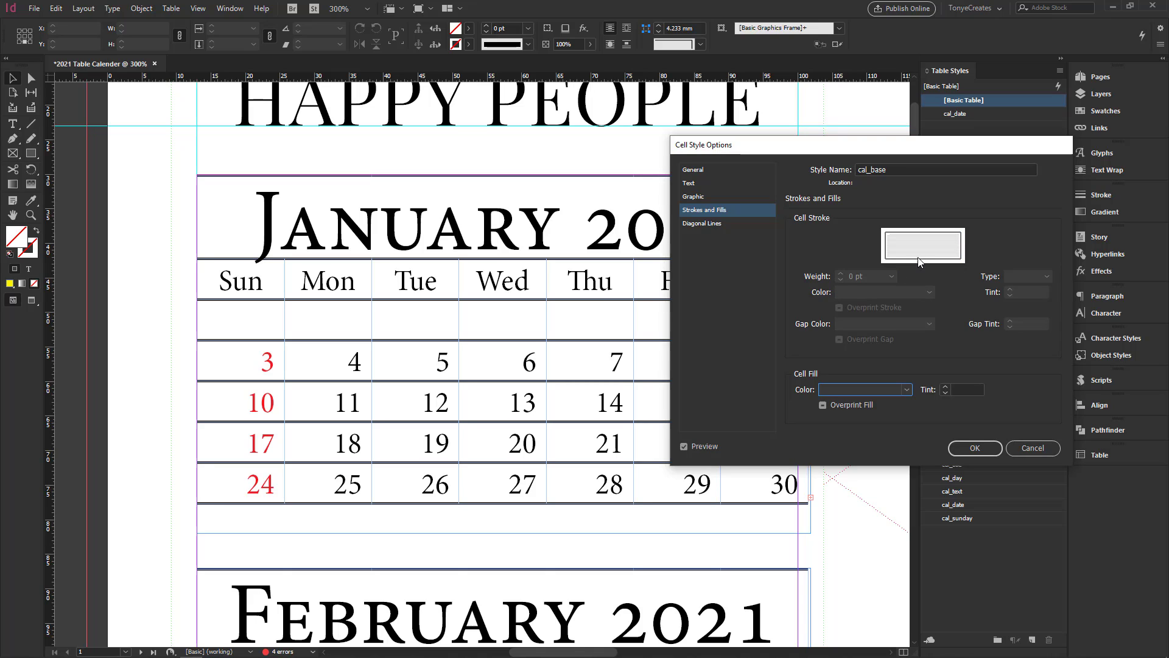
pyautogui.click(918, 260)
pyautogui.doubleClick(926, 231)
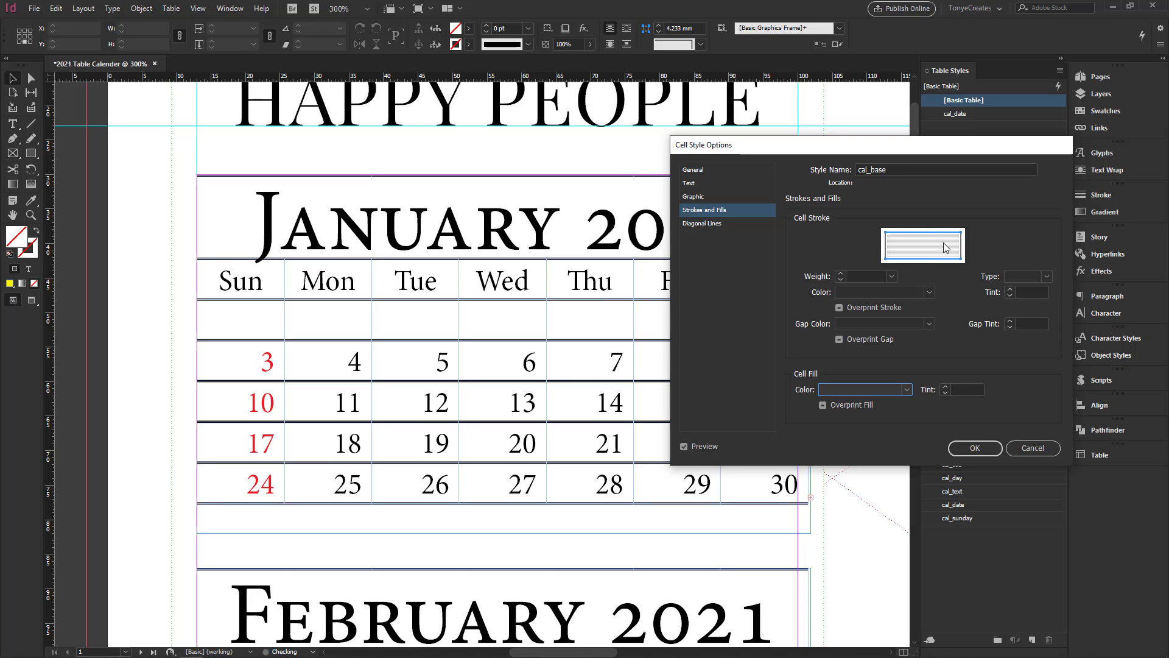
pyautogui.click(890, 277)
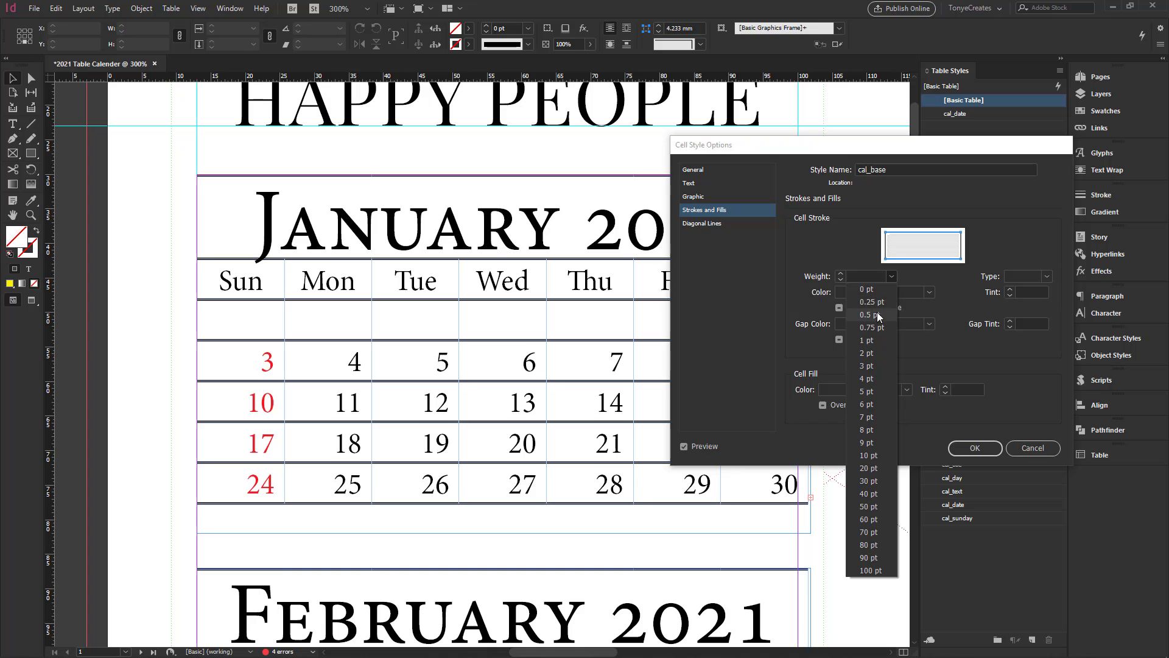
pyautogui.click(874, 315)
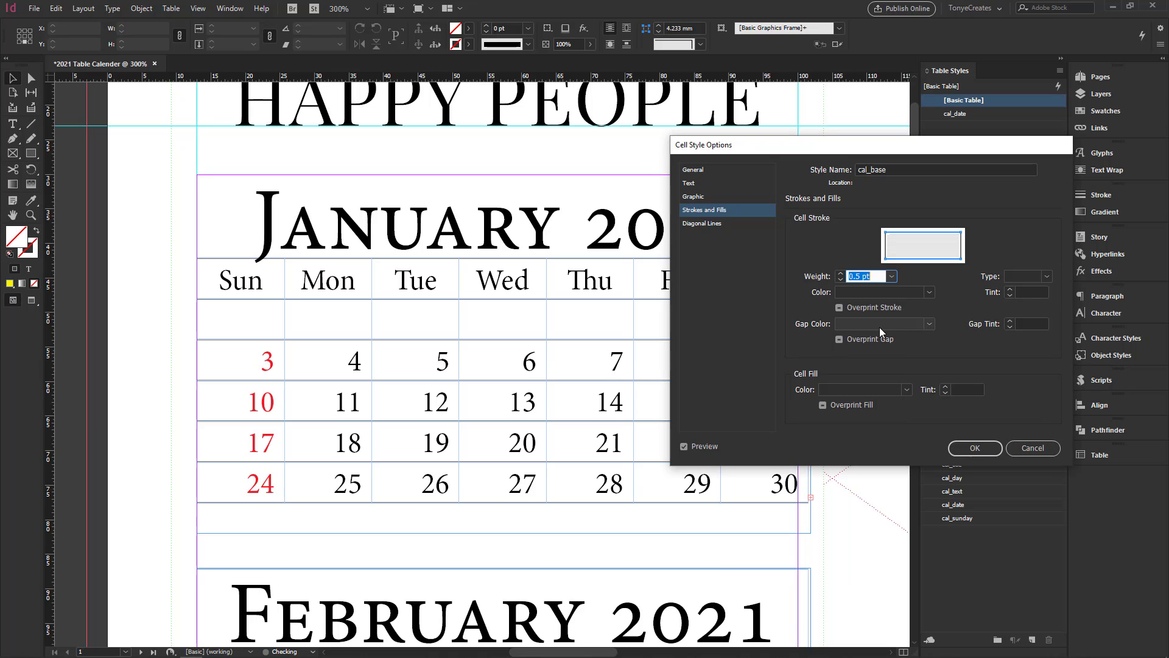
# Step: Give the top and bottom cell strokes a solid line in [Black] at 50% tint and save the cell style
pyautogui.click(1047, 277)
pyautogui.click(1045, 290)
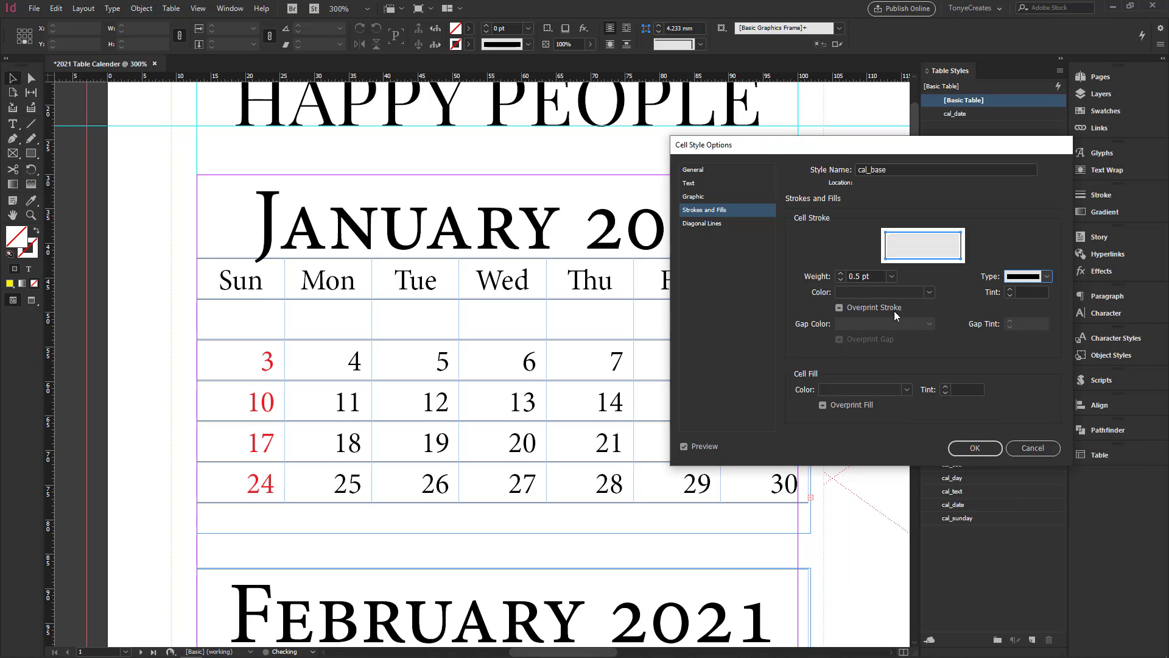
pyautogui.click(928, 292)
pyautogui.click(861, 345)
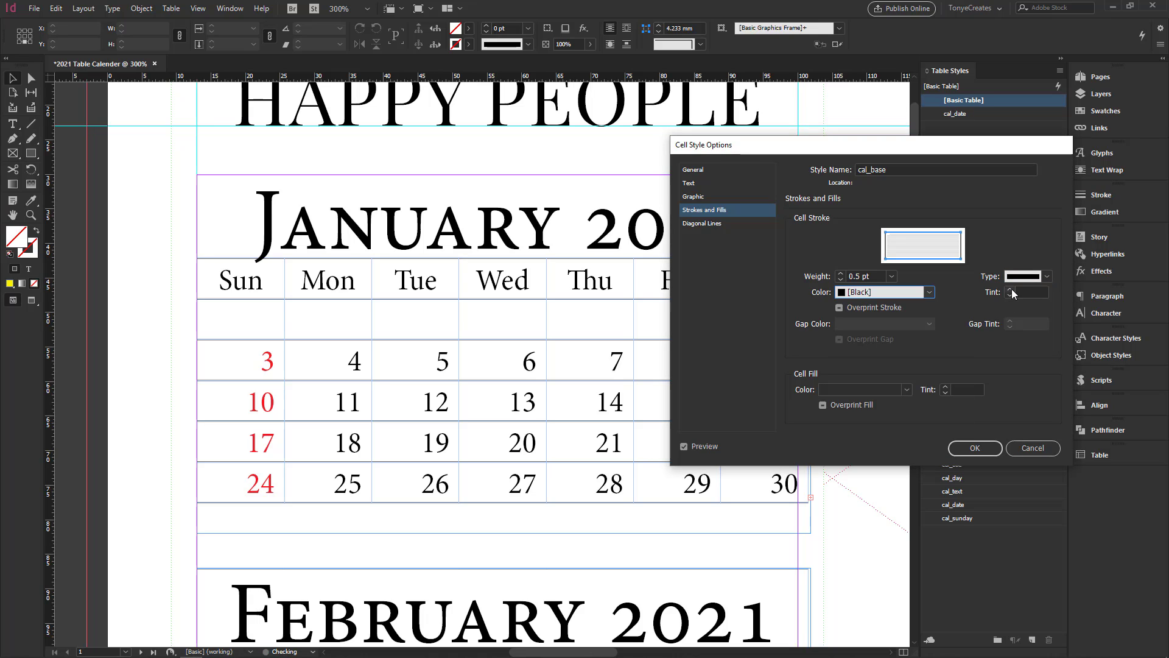
pyautogui.click(1022, 291)
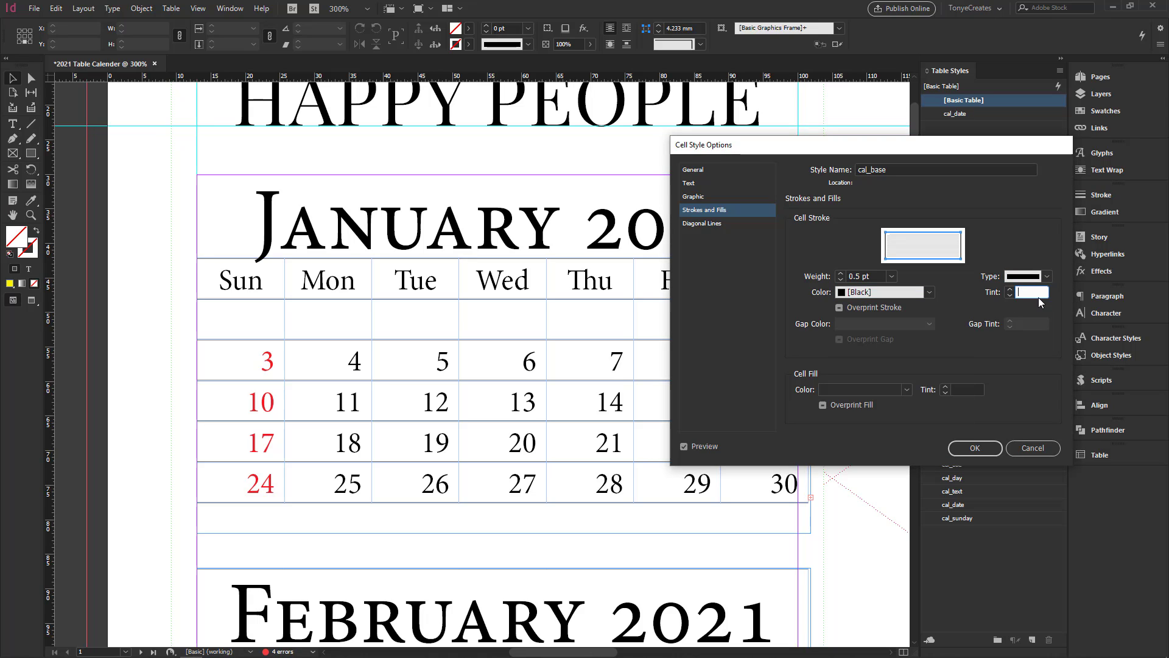
pyautogui.write('50')
pyautogui.press('Tab')
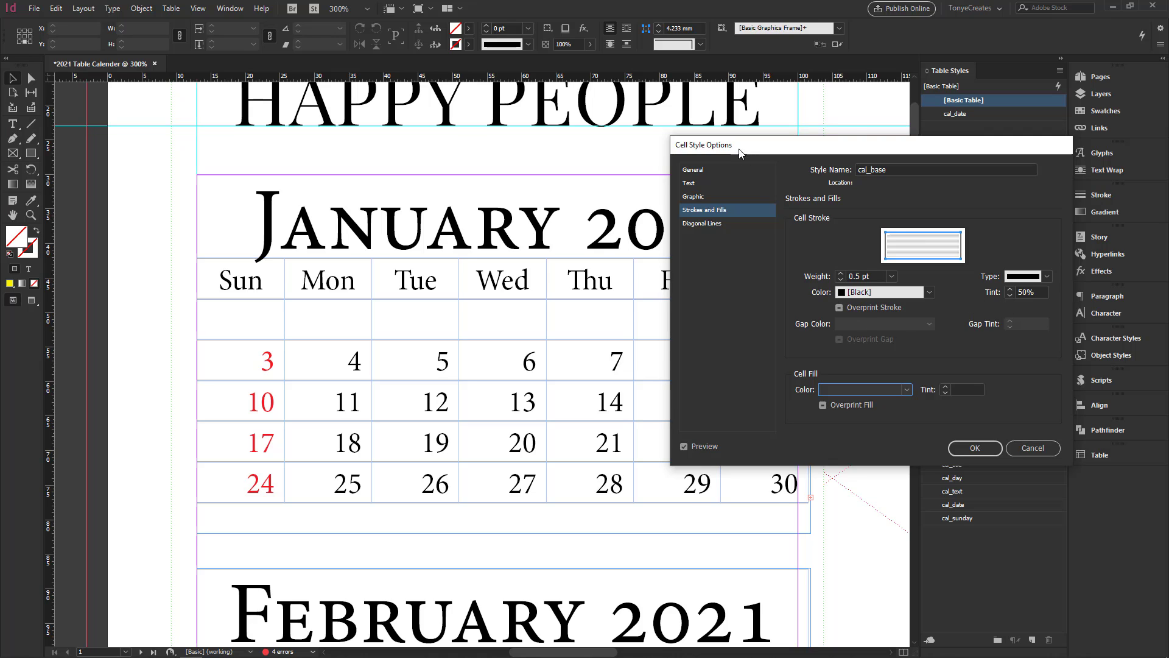
pyautogui.moveTo(752, 152); pyautogui.dragTo(687, 142)
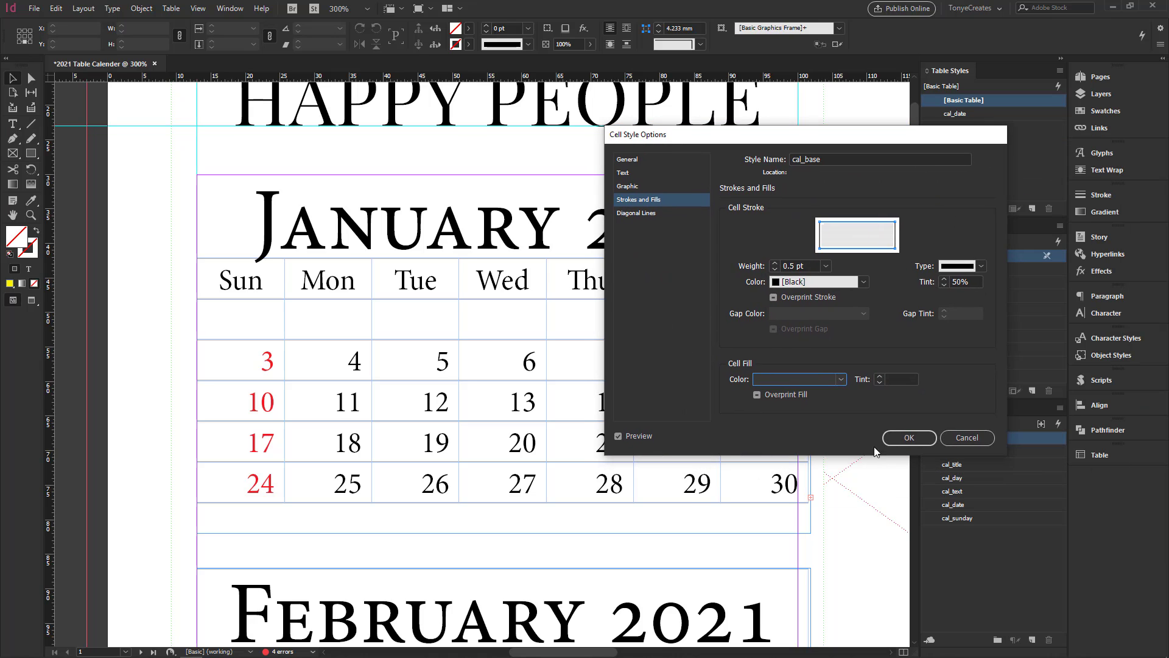
pyautogui.click(907, 438)
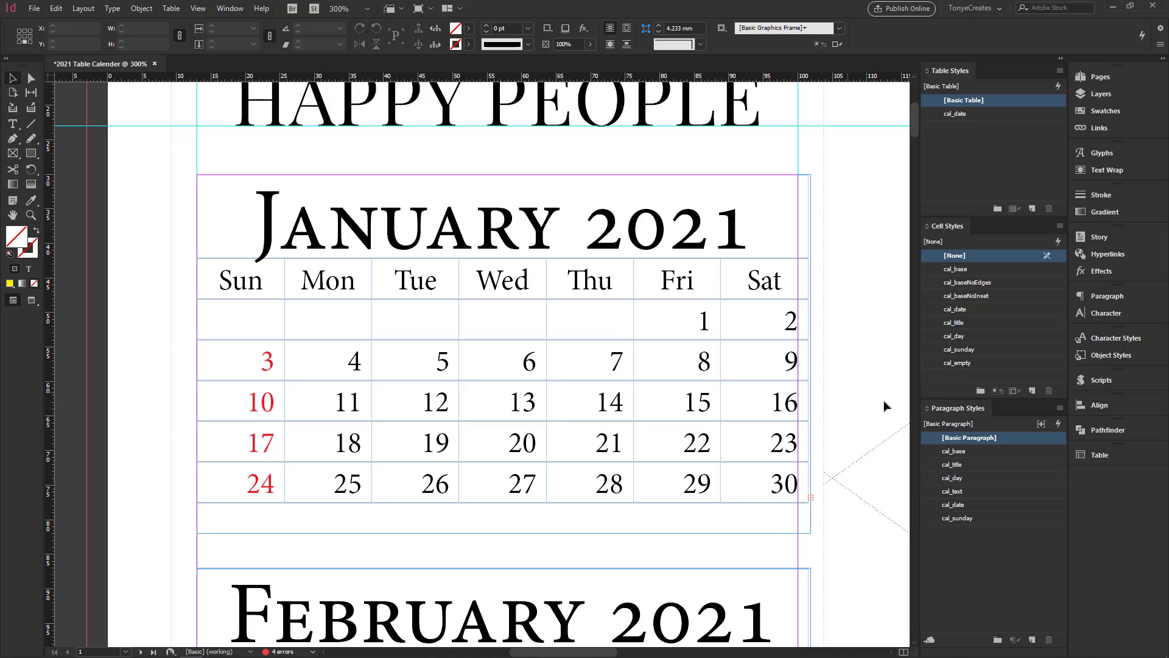
# Step: Edit the cal_base paragraph style so its font family is Montserrat
pyautogui.rightClick(959, 453)
pyautogui.click(998, 458)
pyautogui.moveTo(777, 98); pyautogui.dragTo(722, 92)
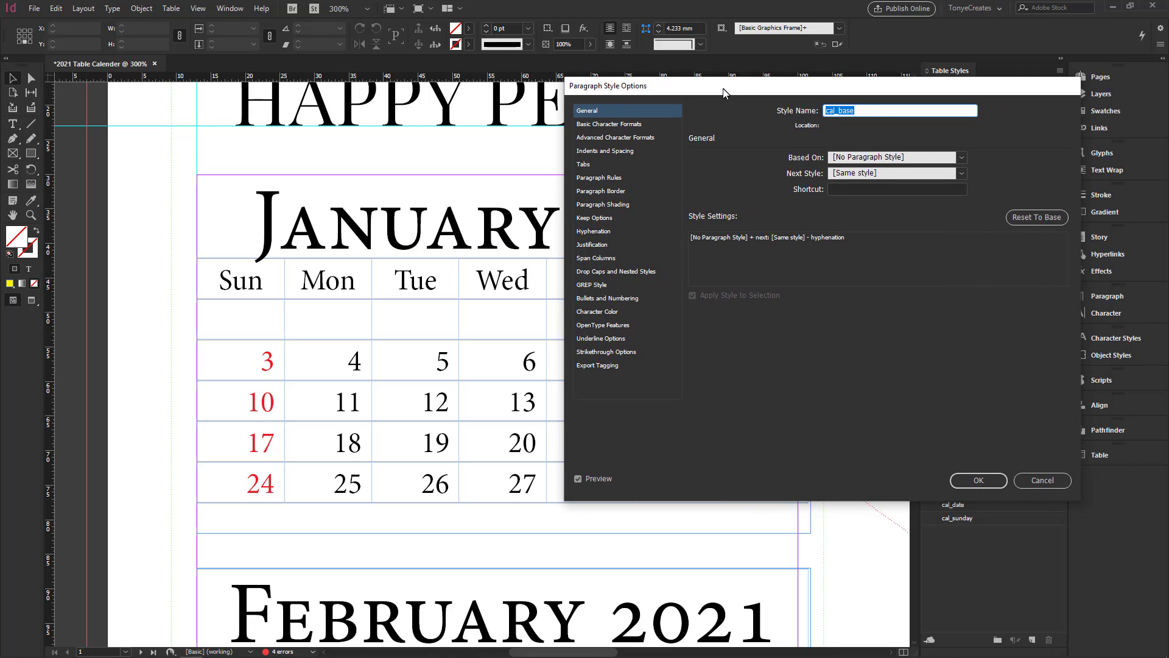
pyautogui.click(617, 124)
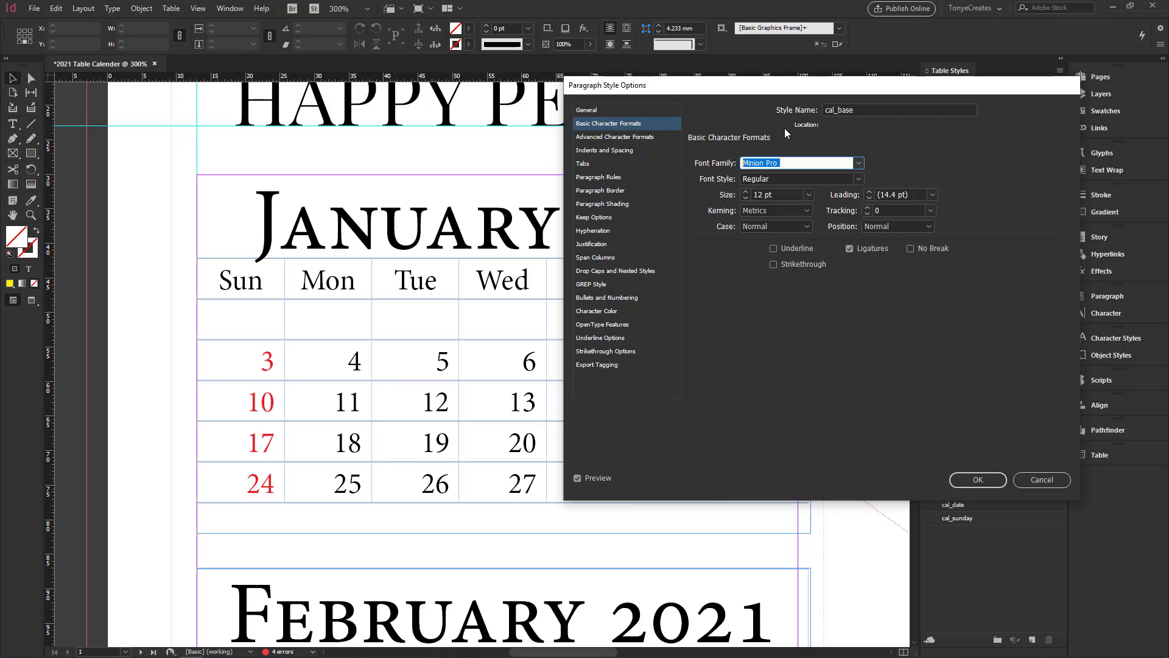
pyautogui.write('Montserrat')
pyautogui.press('Tab')
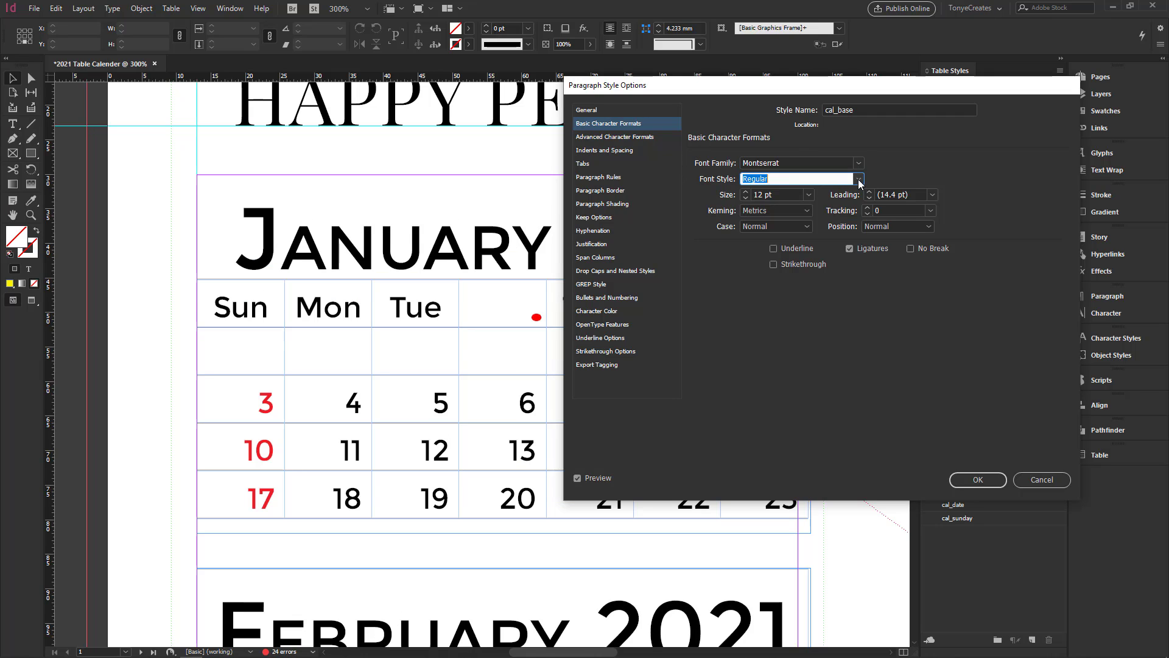
# Step: Set the cal_base paragraph style's font size to 9 pt, check the preview on the January table, and save the style
pyautogui.click(808, 194)
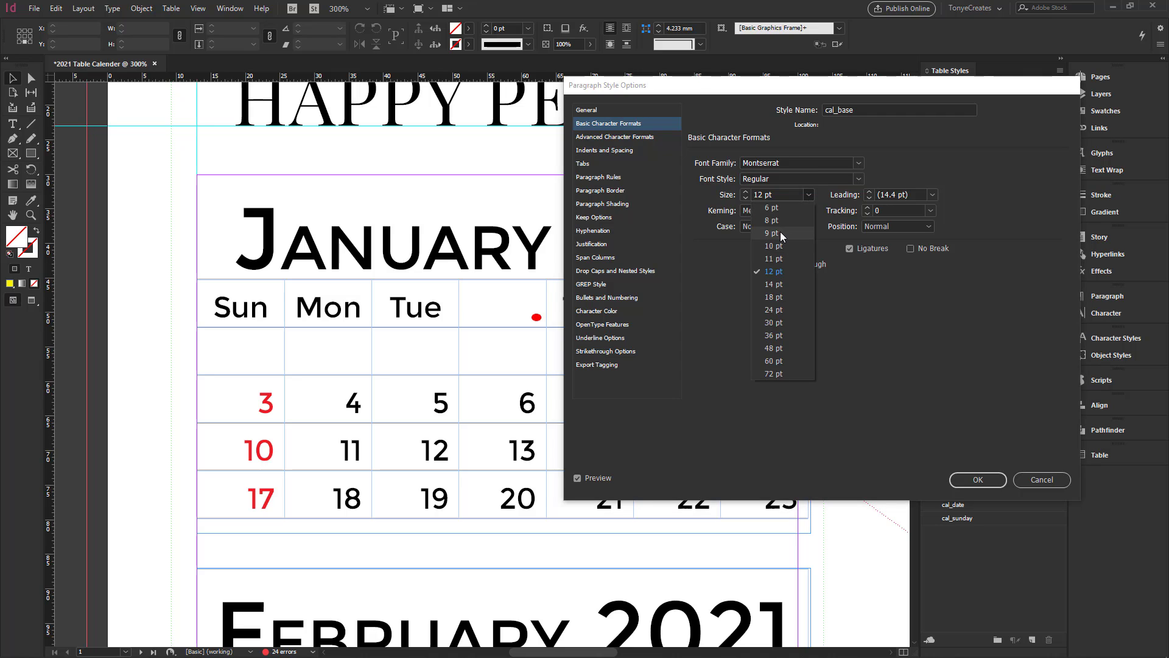
pyautogui.click(780, 232)
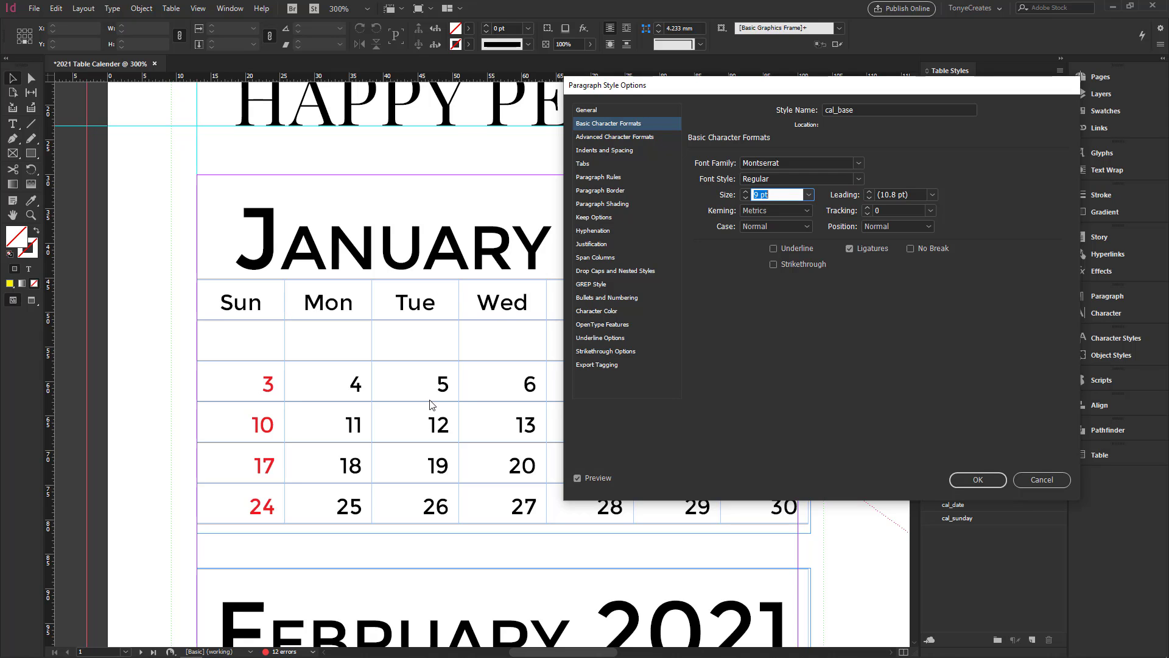
pyautogui.moveTo(791, 93); pyautogui.dragTo(931, 78)
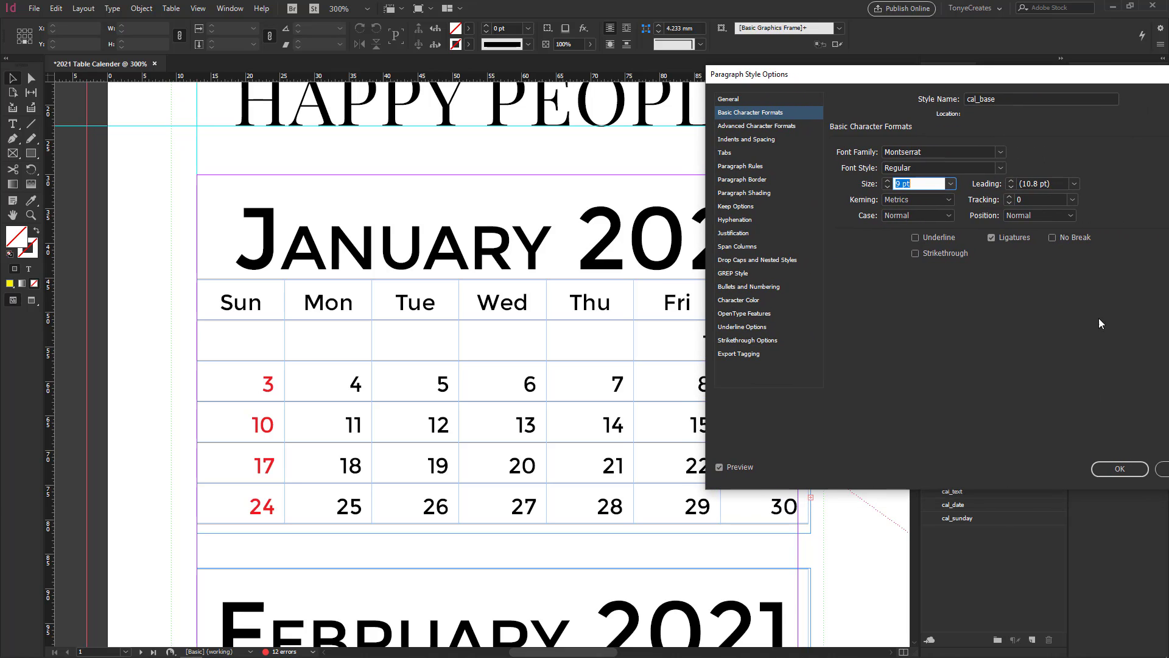
pyautogui.moveTo(1046, 76); pyautogui.dragTo(887, 76)
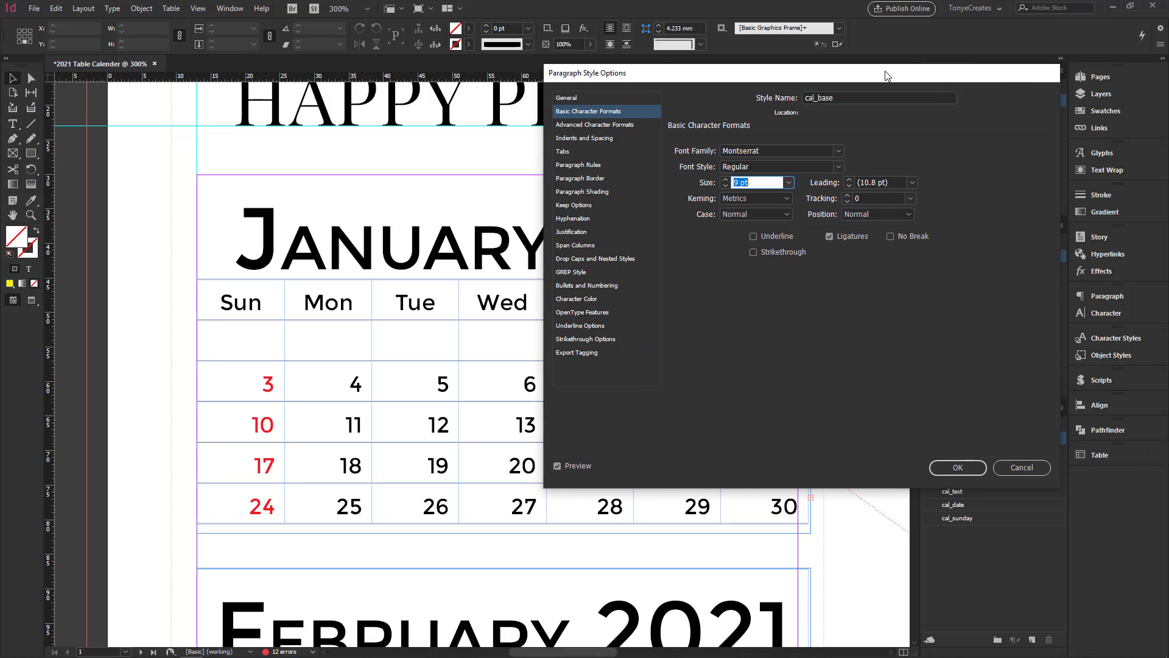
pyautogui.click(969, 465)
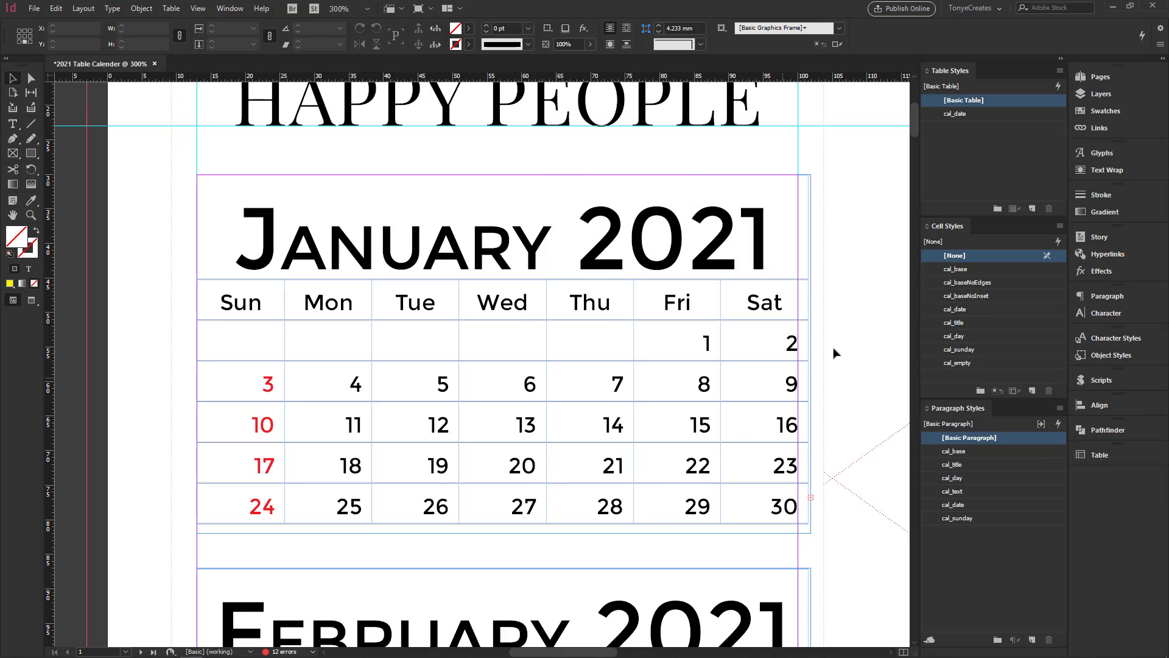
# Step: Look over the month tables on the first three pages to check how the new base font affects them
pyautogui.keyDown('ctrl'); pyautogui.keyDown('alt'); pyautogui.click(554, 391); pyautogui.keyUp('alt'); pyautogui.keyUp('ctrl')
pyautogui.moveTo(499, 386); pyautogui.dragTo(593, 351)
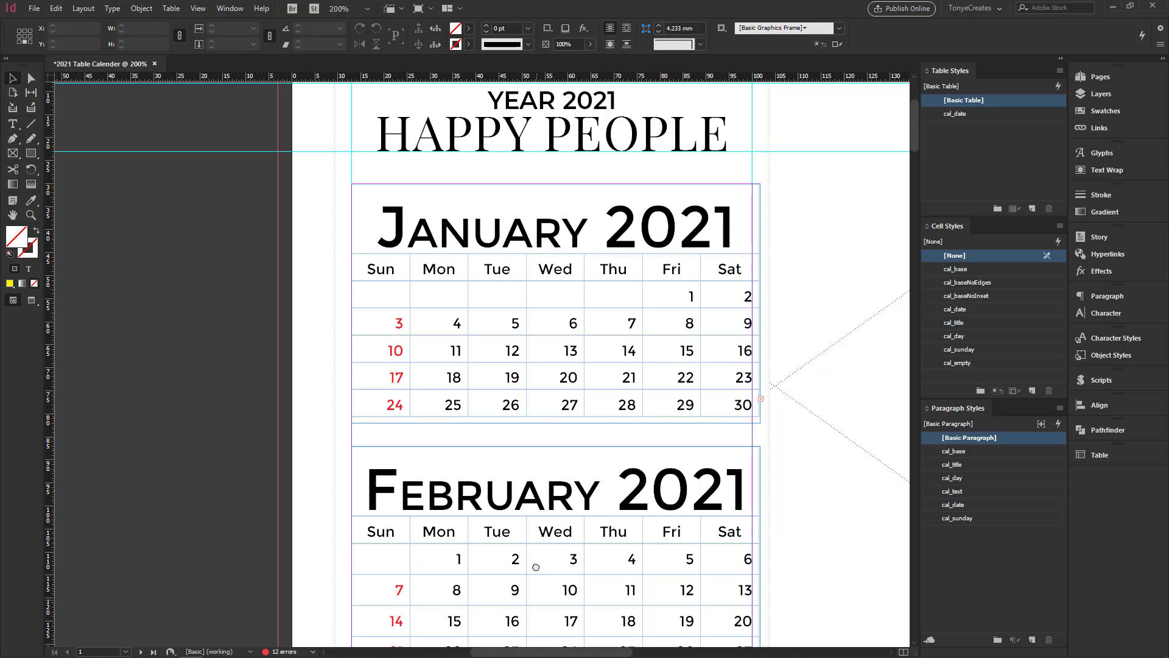
pyautogui.scroll(-7, 594, 505)
pyautogui.scroll(-12, 595, 506)
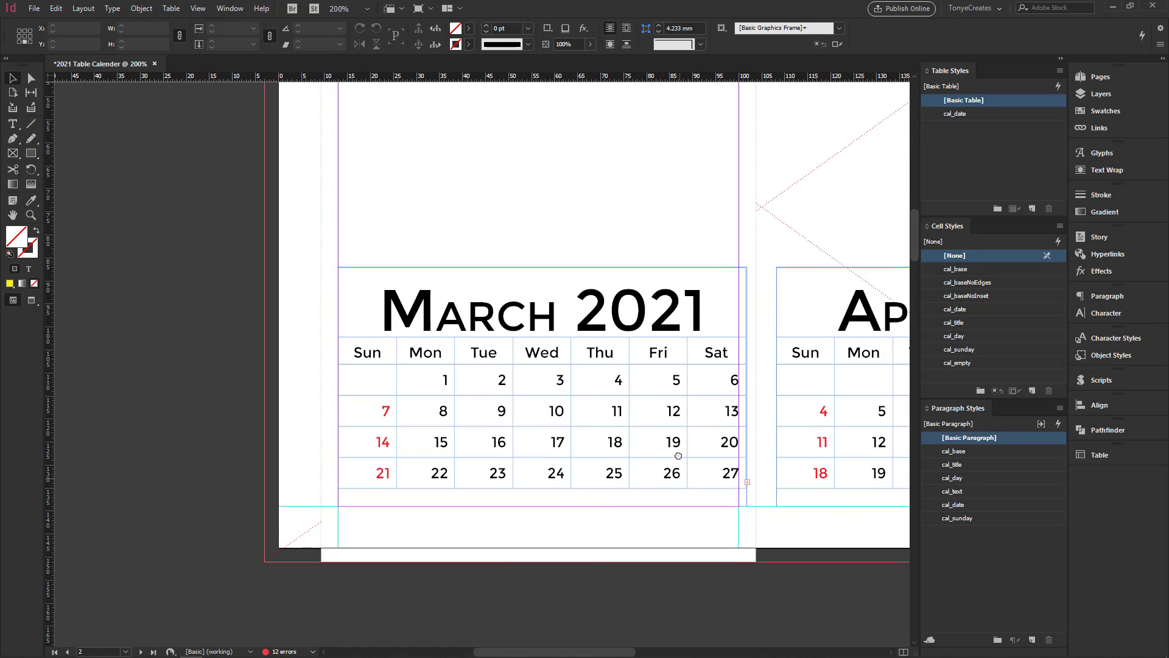
pyautogui.hscroll(4, 729, 294)
pyautogui.scroll(-15, 729, 294)
pyautogui.hscroll(-3, 585, 512)
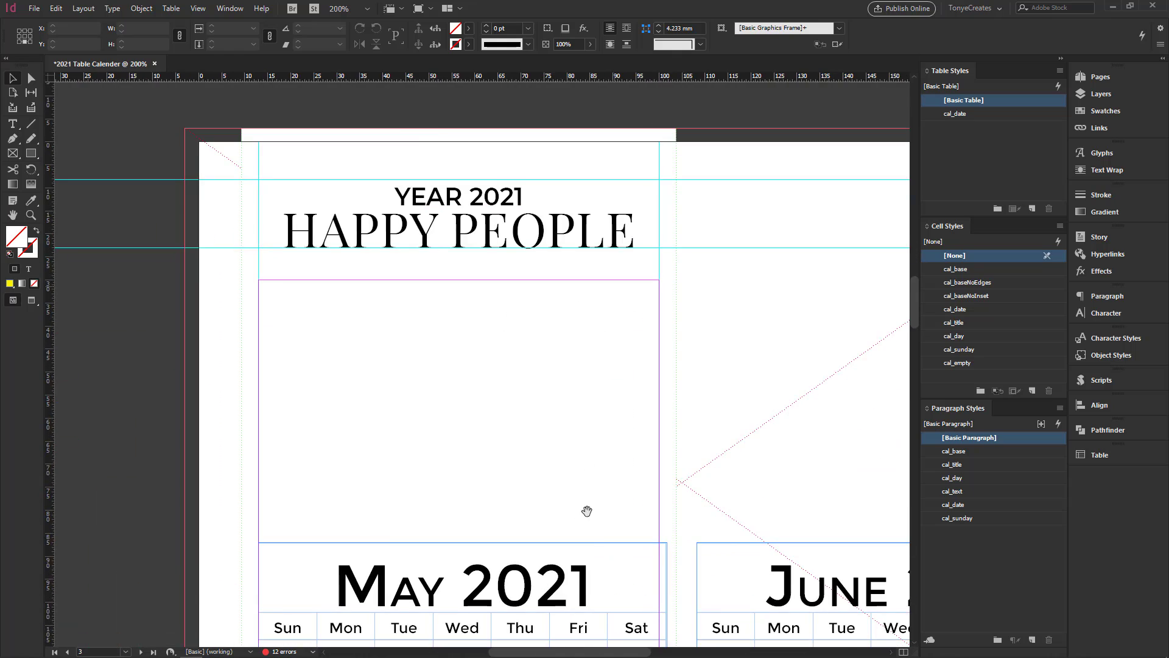
pyautogui.scroll(16, 612, 451)
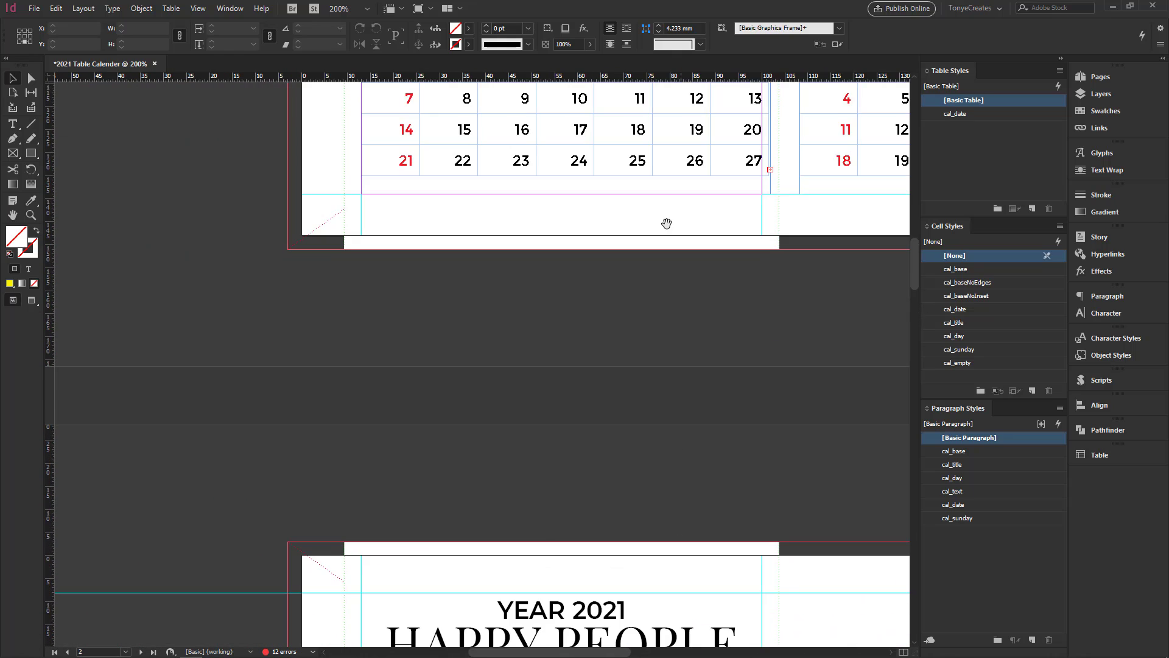
pyautogui.hscroll(-3, 664, 219)
pyautogui.moveTo(665, 97); pyautogui.dragTo(634, 457)
pyautogui.moveTo(621, 91); pyautogui.dragTo(634, 414)
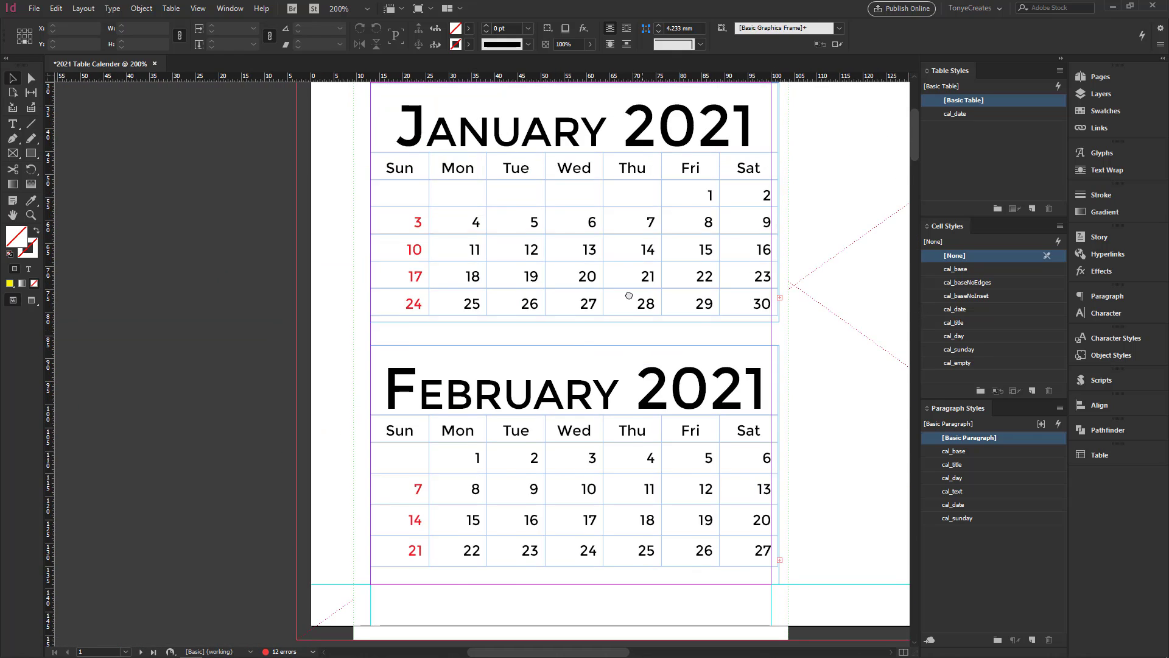
pyautogui.moveTo(648, 166); pyautogui.dragTo(586, 351)
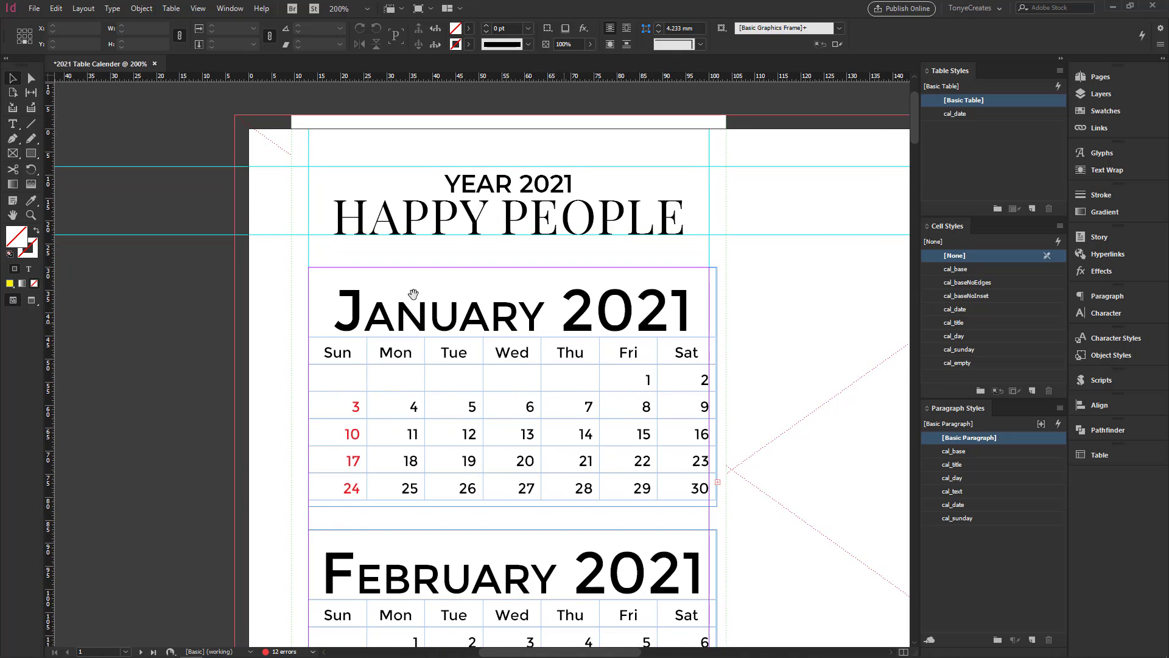
# Step: Format the January 2021 title text as SemiBold, 10 pt, in All Caps
pyautogui.doubleClick(438, 323)
pyautogui.moveTo(334, 295); pyautogui.dragTo(698, 309)
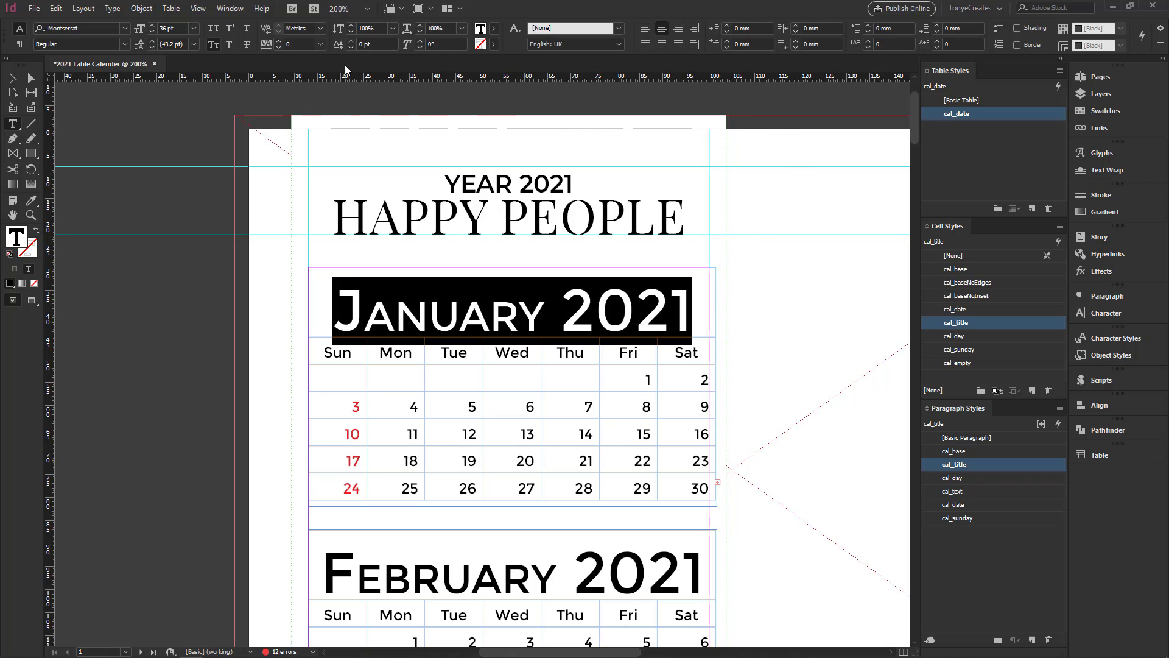
pyautogui.click(125, 45)
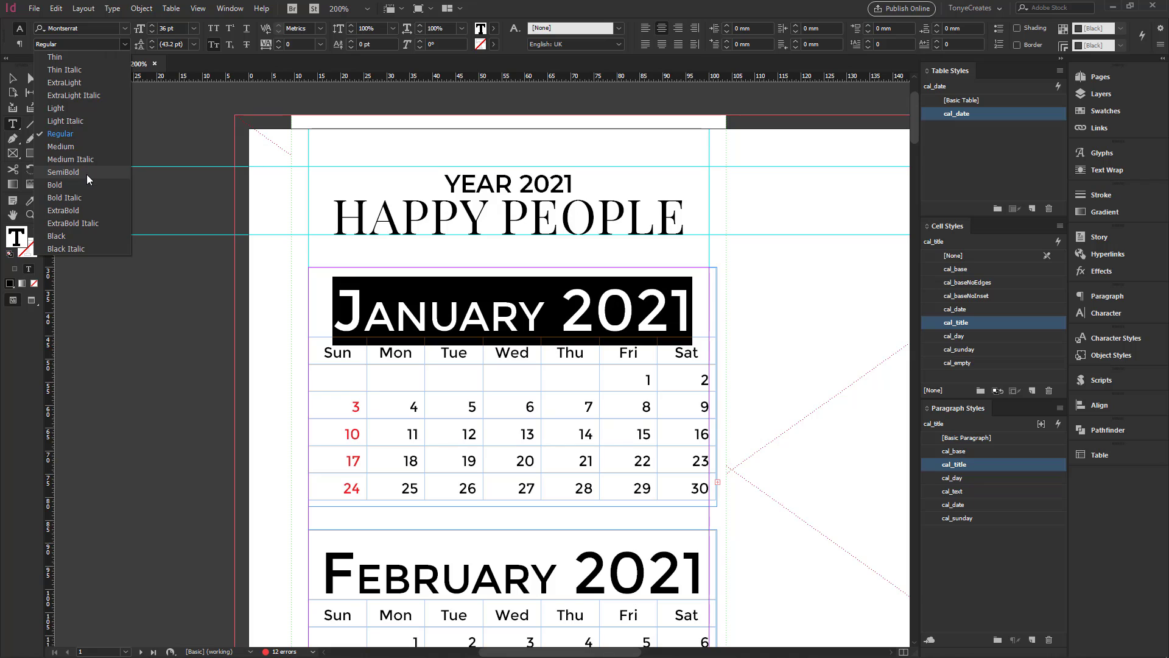
pyautogui.click(87, 173)
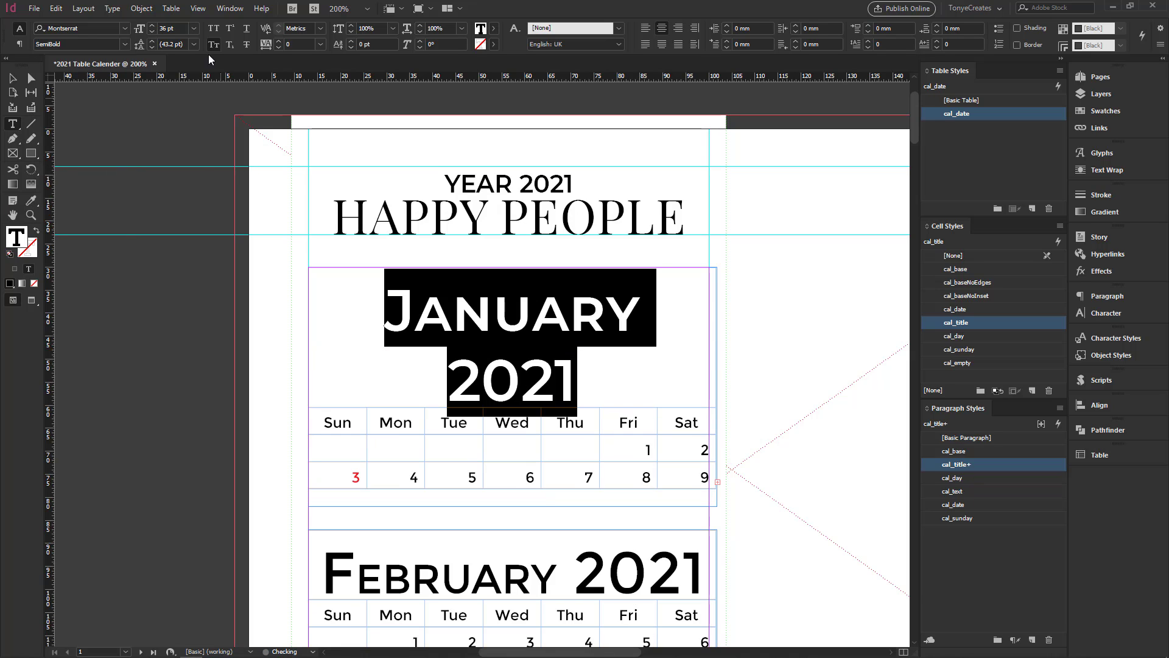
pyautogui.click(194, 29)
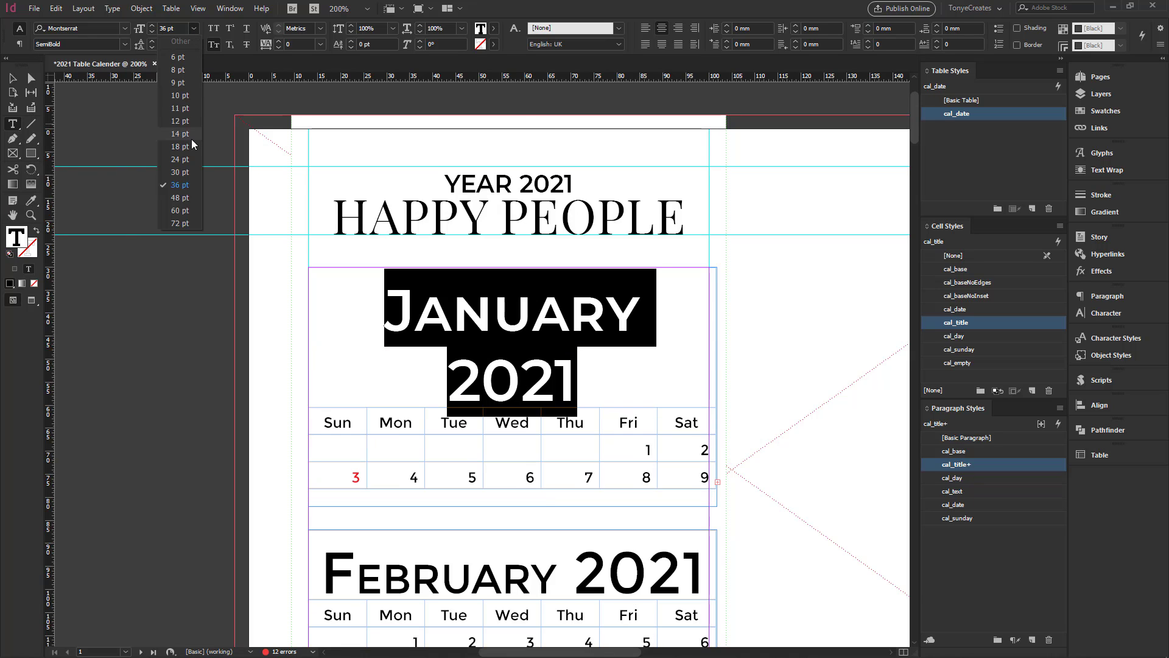
pyautogui.click(181, 95)
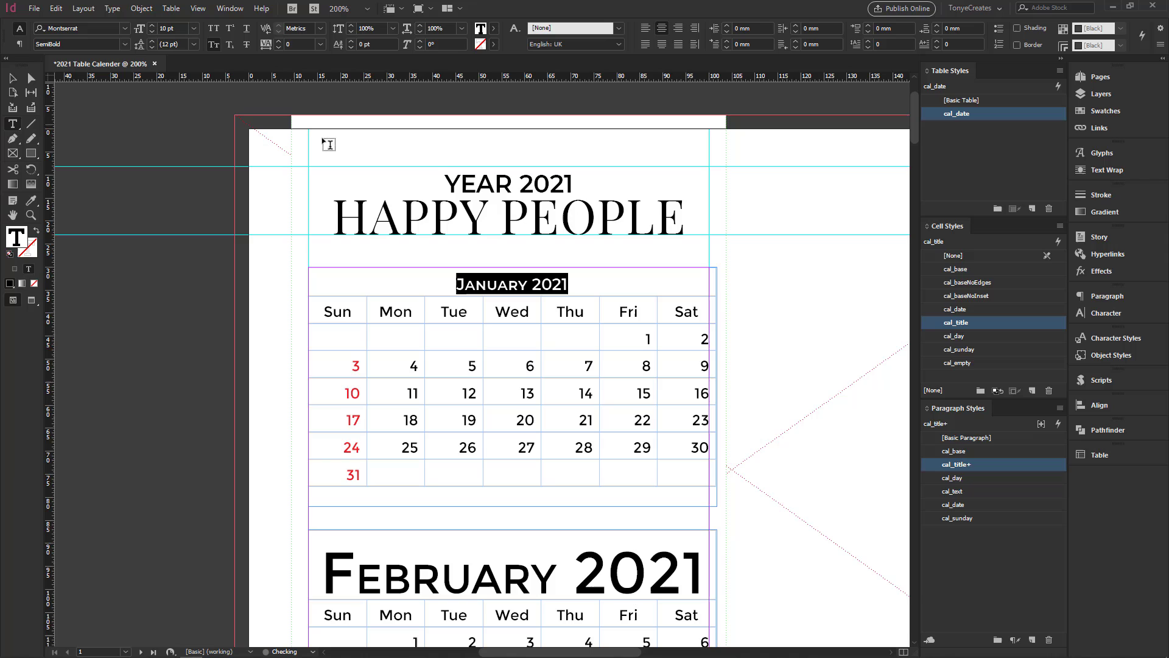
pyautogui.click(213, 29)
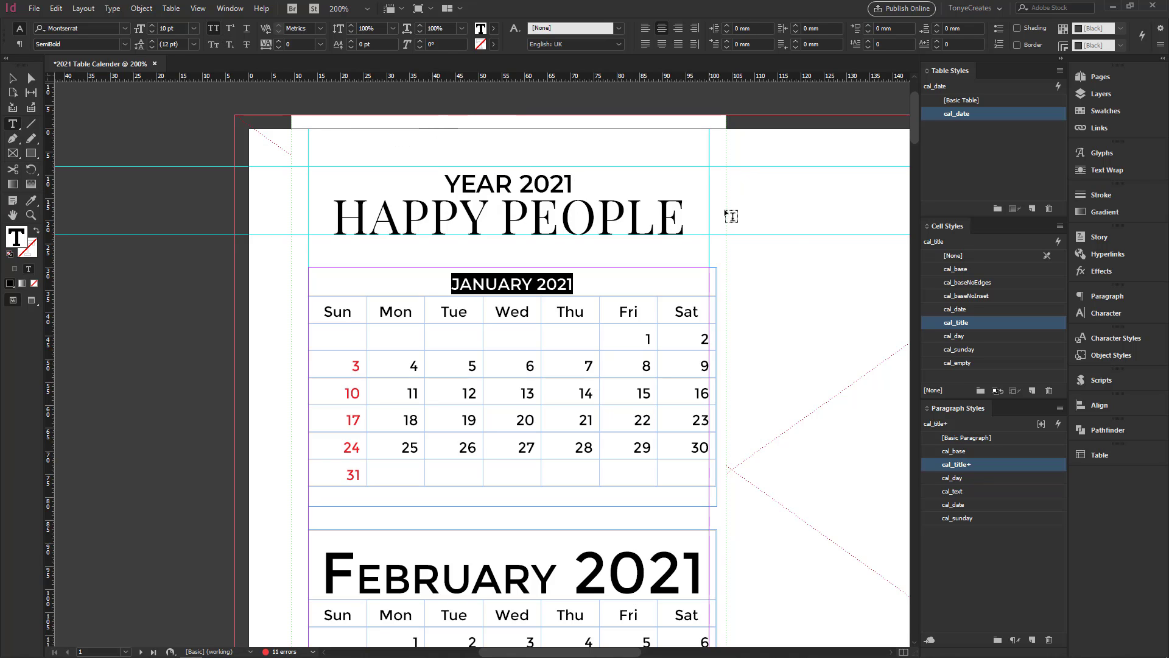
# Step: Redefine the cal_title paragraph style from the January title's formatting
pyautogui.click(512, 283)
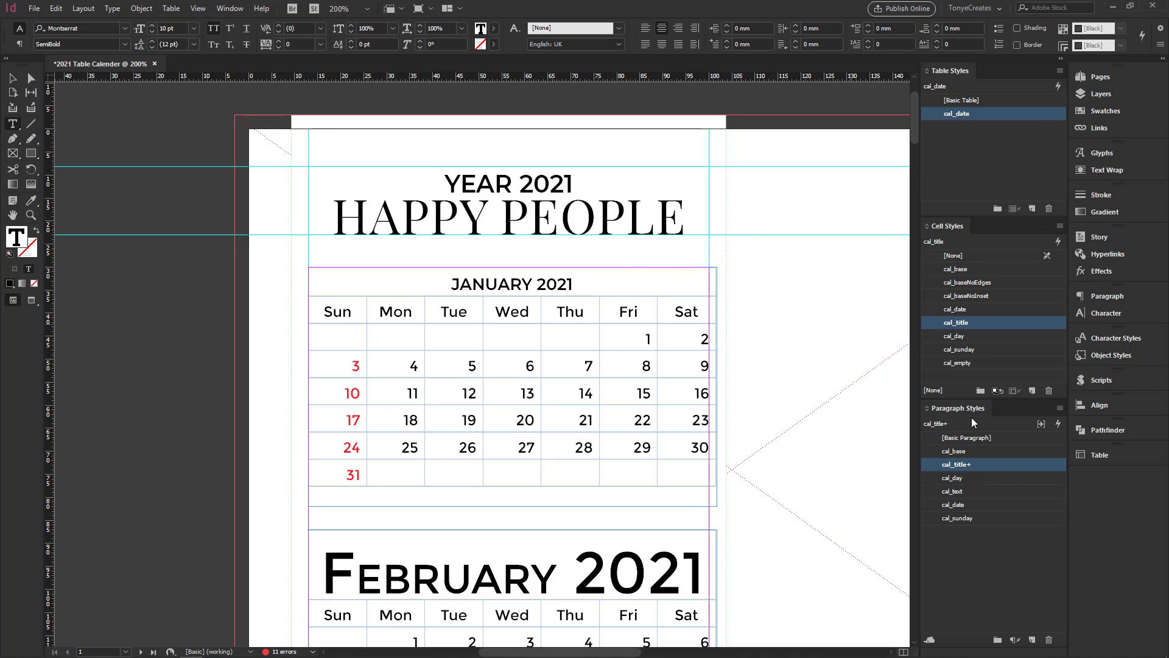
pyautogui.rightClick(954, 466)
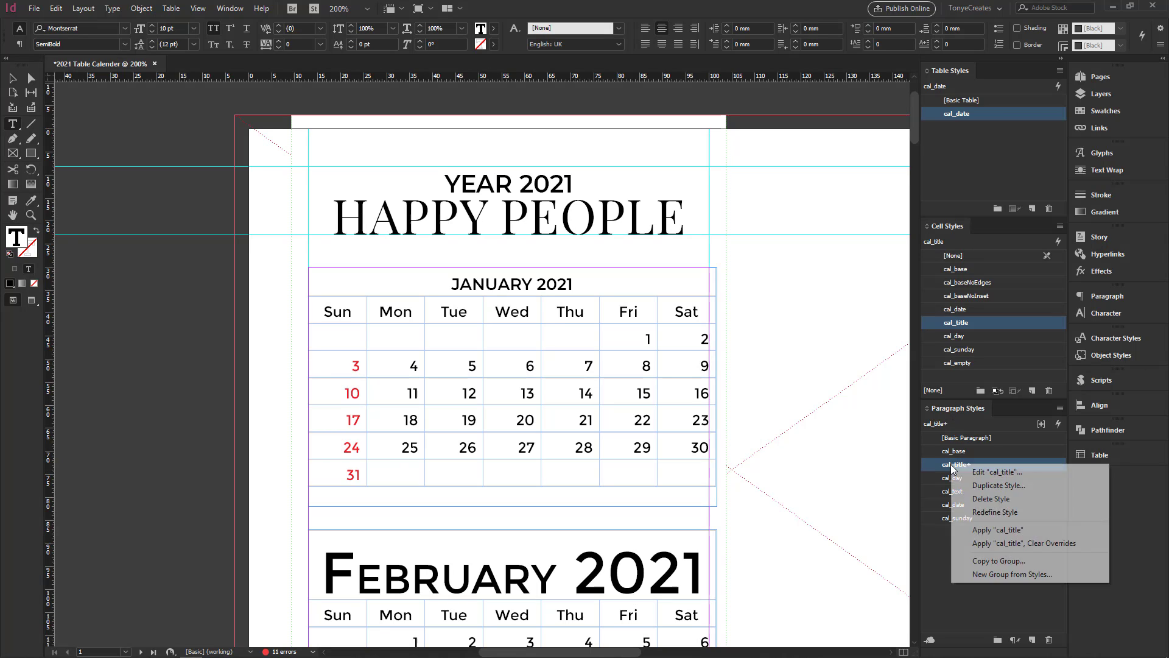
pyautogui.click(1005, 513)
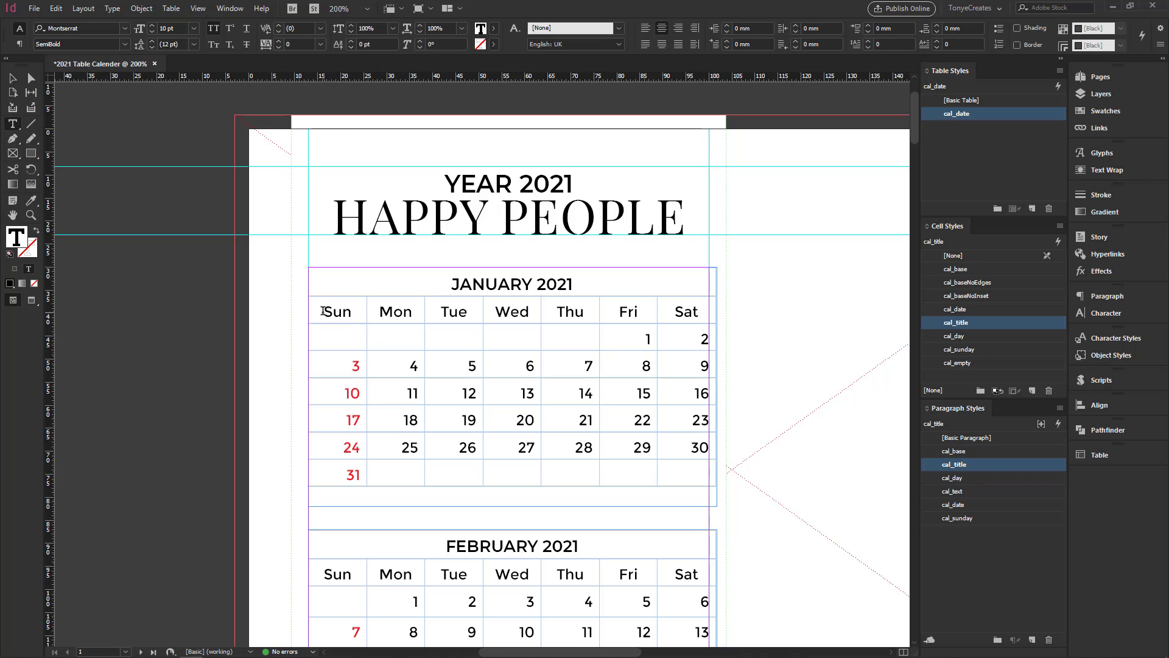
# Step: Format the Sun weekday heading in the January table as 7 pt, All Caps, SemiBold
pyautogui.moveTo(323, 311); pyautogui.dragTo(353, 309)
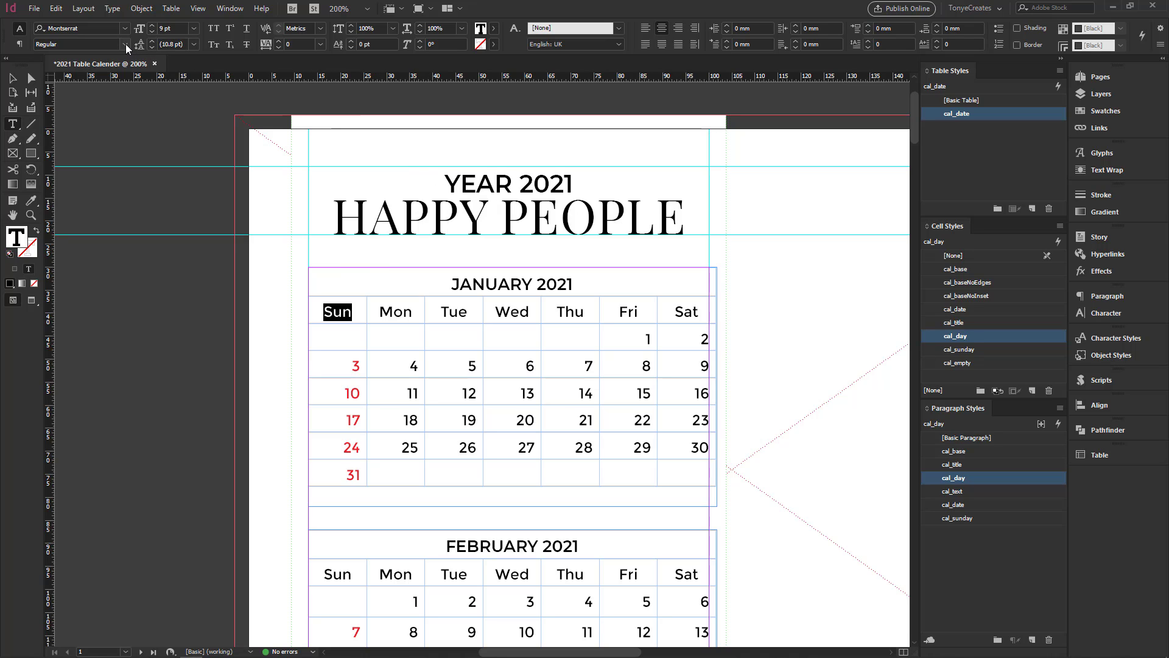
pyautogui.click(152, 31)
pyautogui.click(152, 33)
pyautogui.click(213, 28)
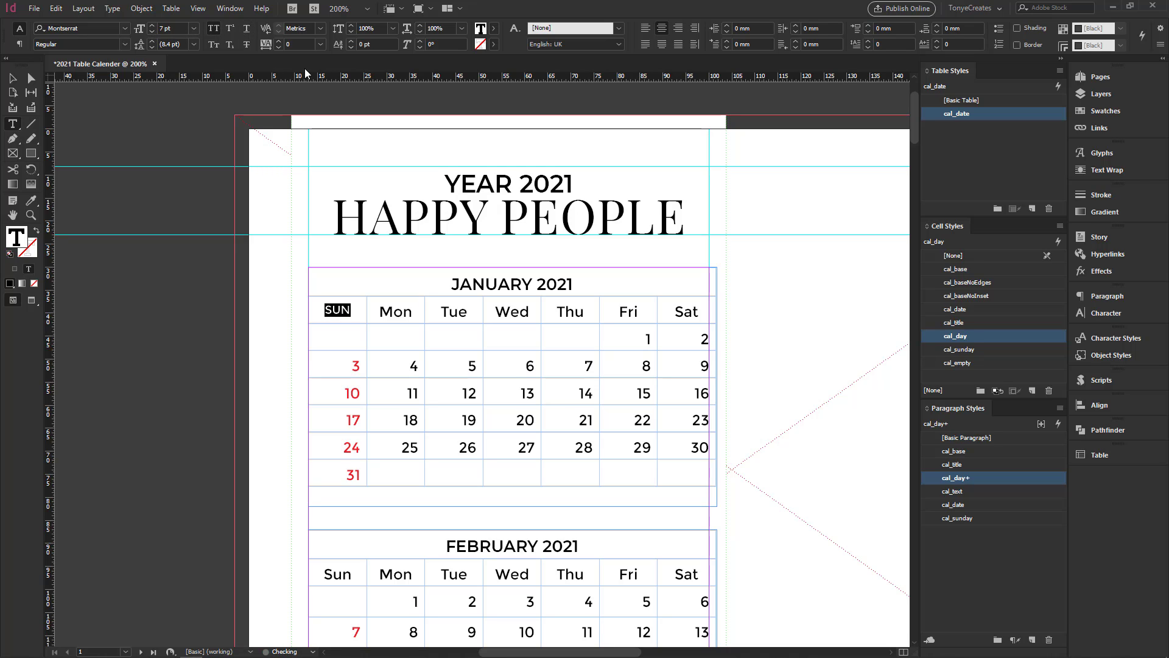
pyautogui.click(118, 46)
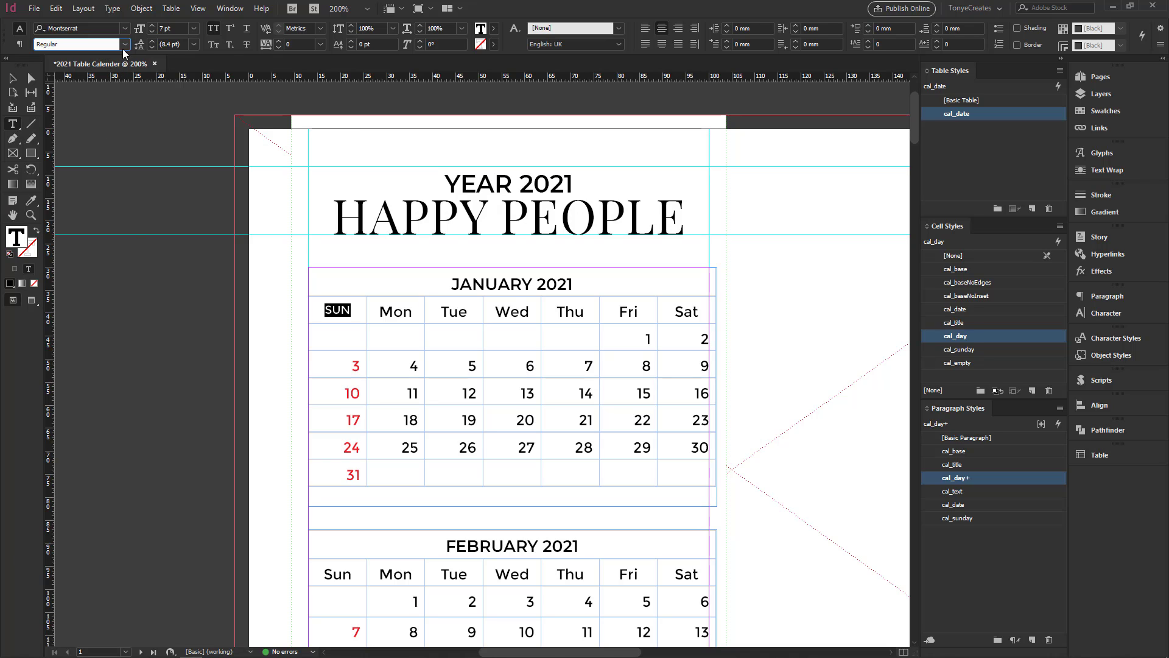
pyautogui.click(125, 44)
pyautogui.click(74, 173)
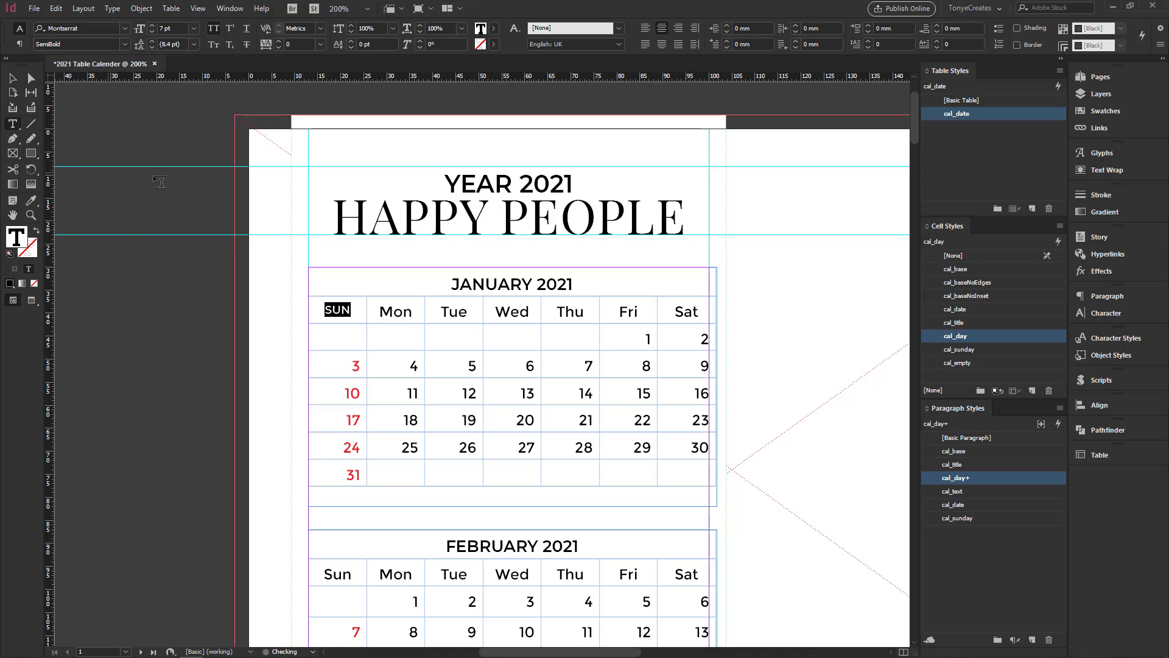
# Step: Redefine the cal_day paragraph style from the Sunday heading's formatting
pyautogui.click(344, 310)
pyautogui.rightClick(954, 481)
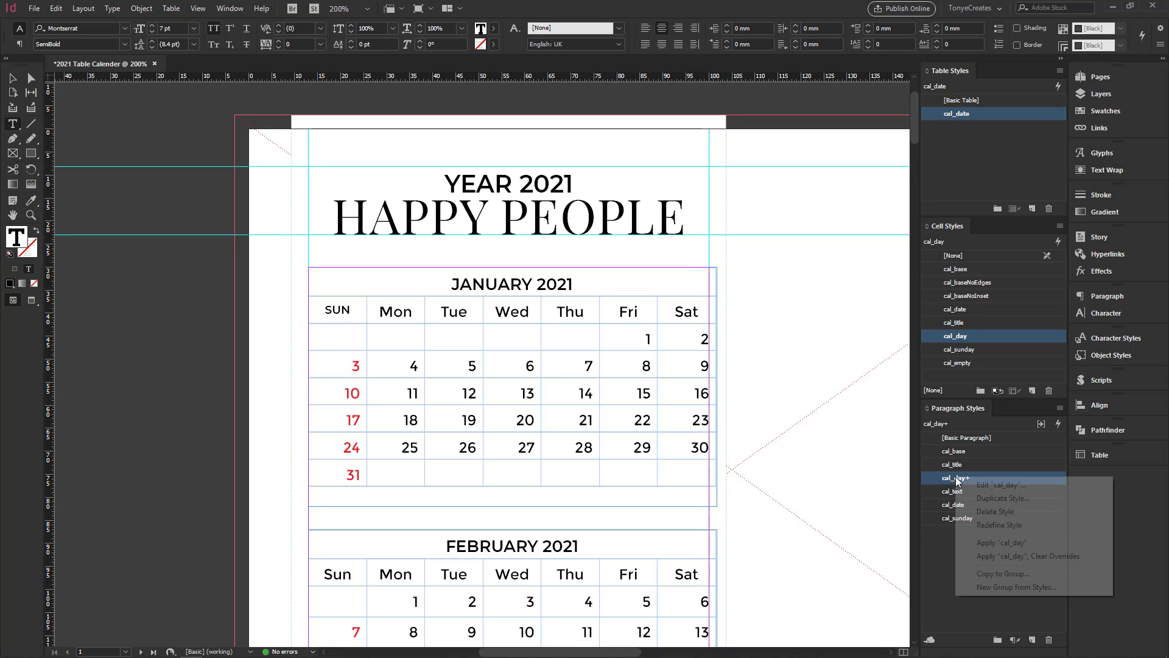
# Step: Redefine the cal_day paragraph style from the formatting of January's SUN heading
pyautogui.click(1006, 526)
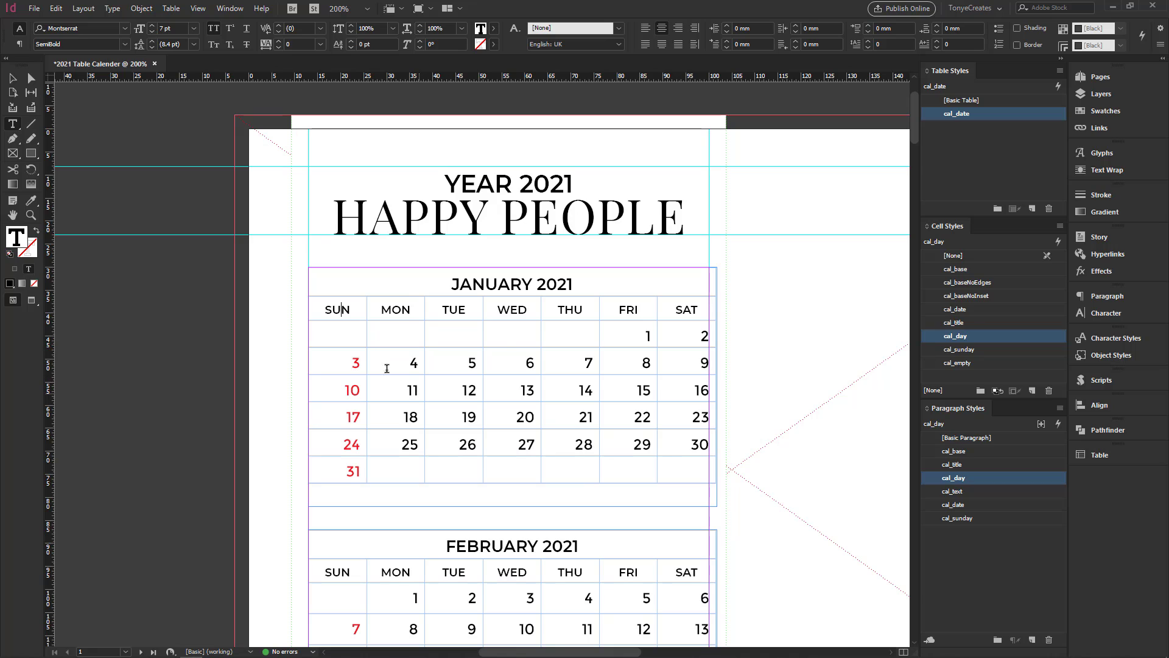
# Step: Make January's date 1 SemiBold and centred, and redefine the cal_date paragraph style from it
pyautogui.moveTo(647, 336); pyautogui.dragTo(646, 338)
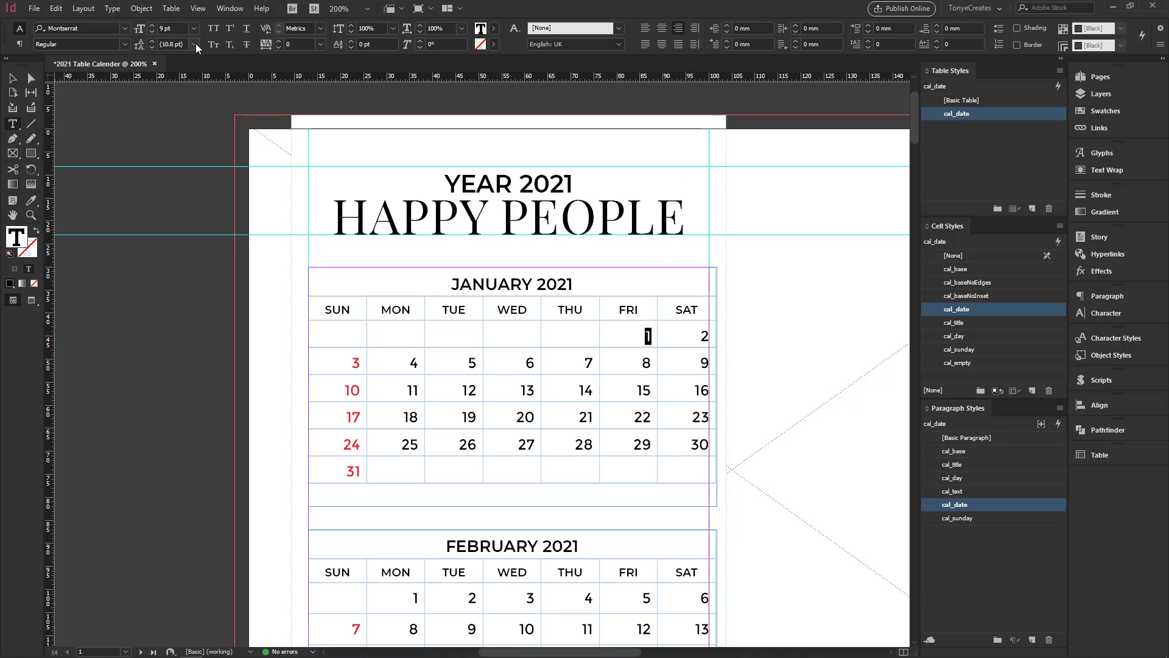
pyautogui.click(124, 44)
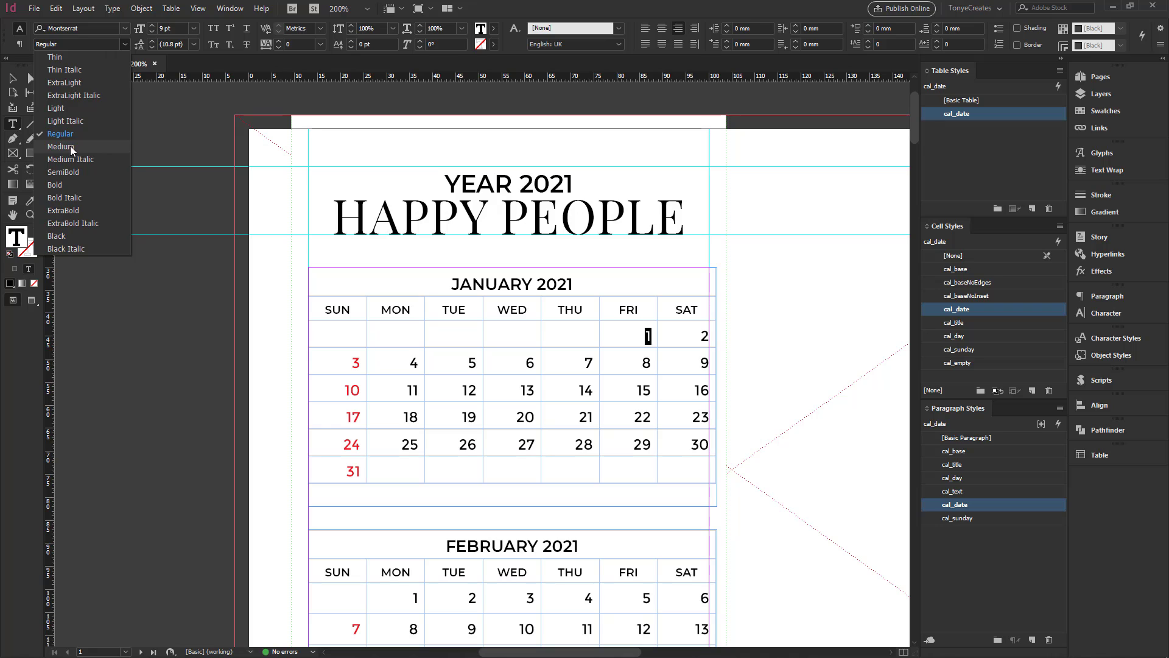
pyautogui.click(70, 171)
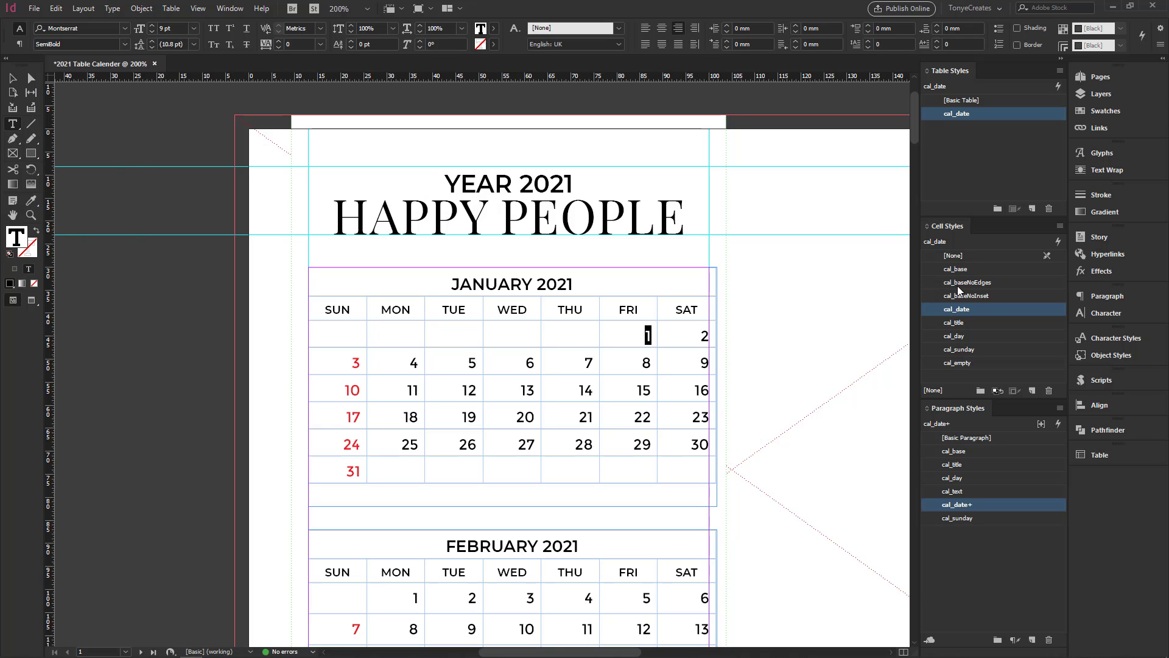
pyautogui.click(661, 29)
pyautogui.rightClick(958, 504)
pyautogui.click(1010, 552)
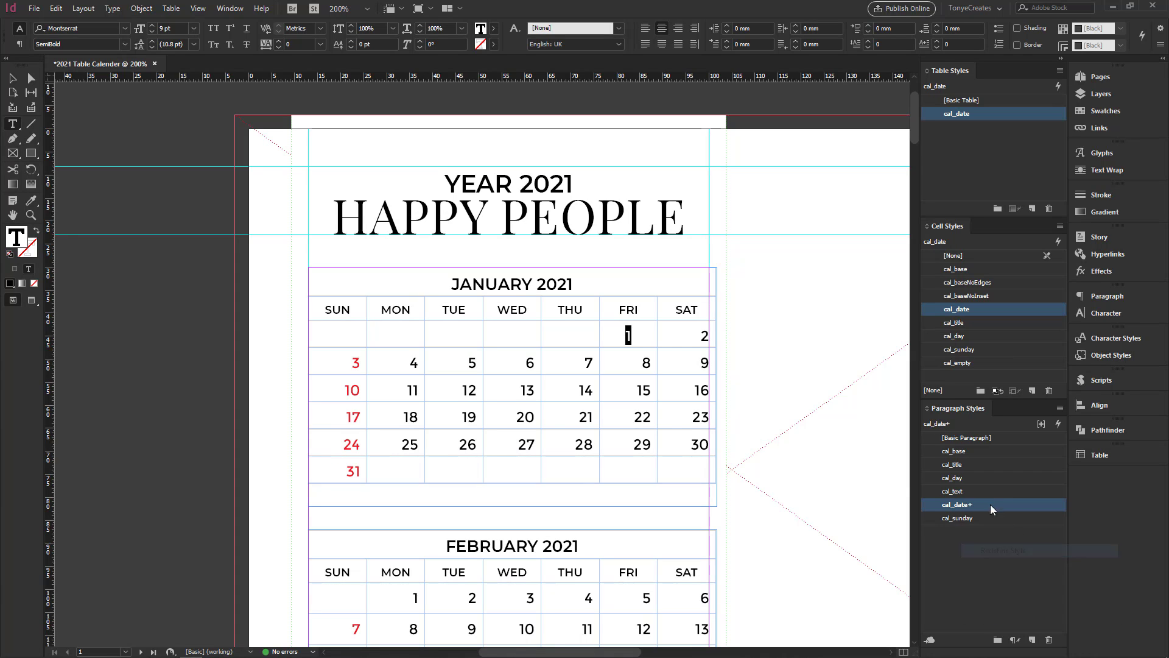
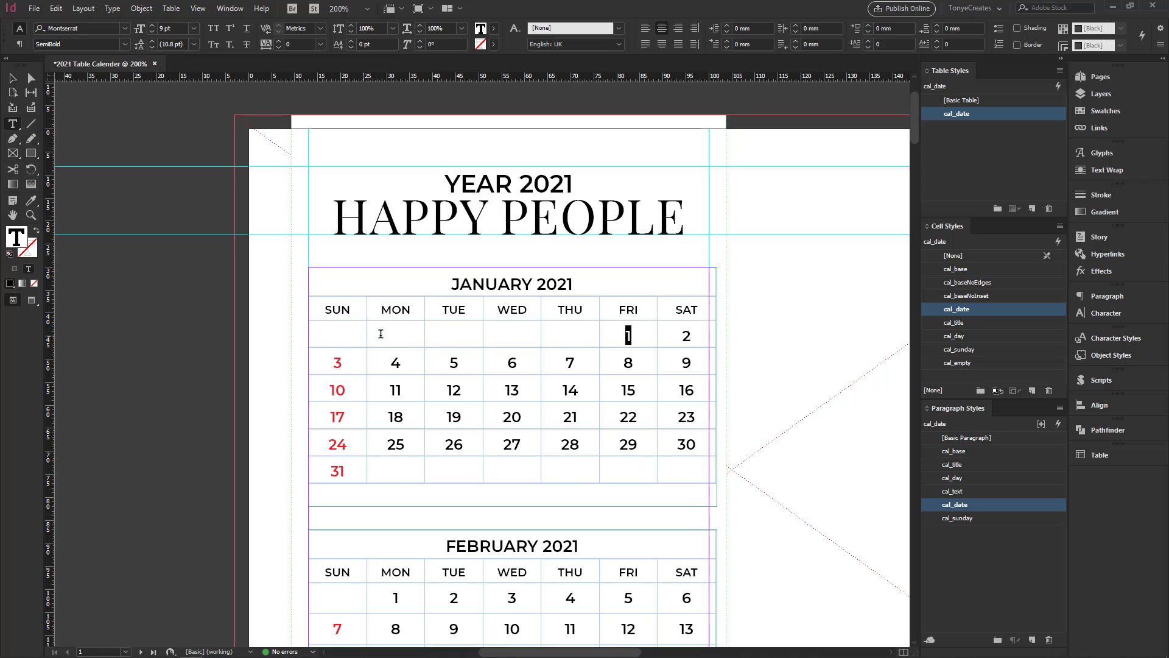
# Step: Give the cal_day cell style a [Black] fill with a 20% tint to shade the weekday heading rows
pyautogui.click(305, 308)
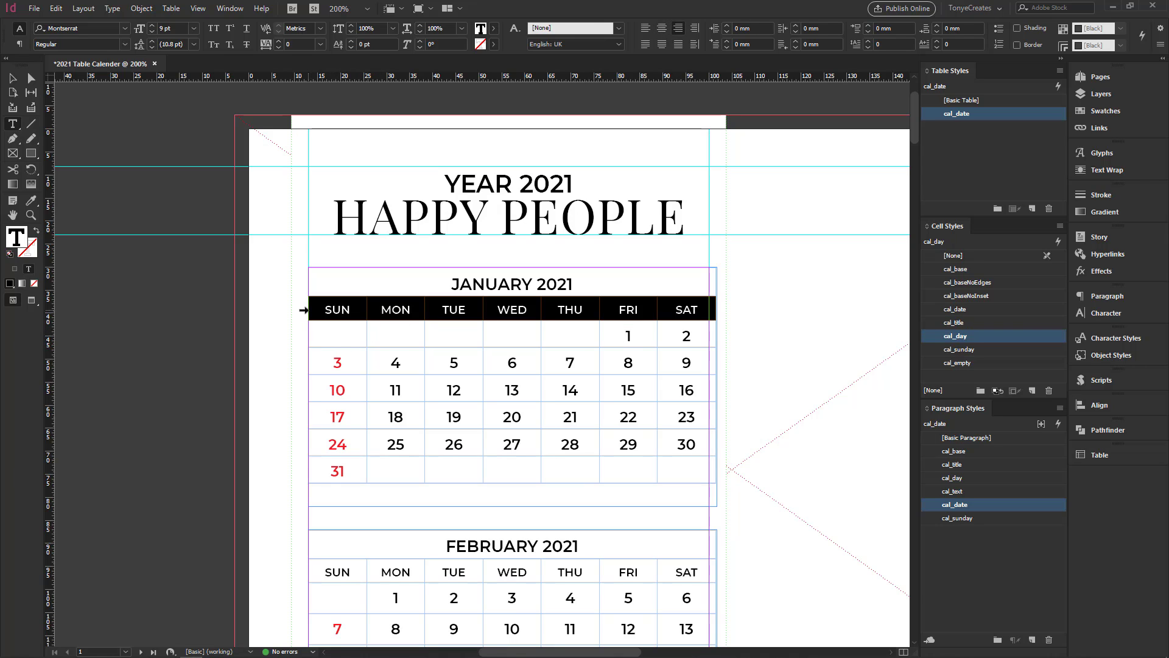
pyautogui.rightClick(962, 339)
pyautogui.click(968, 344)
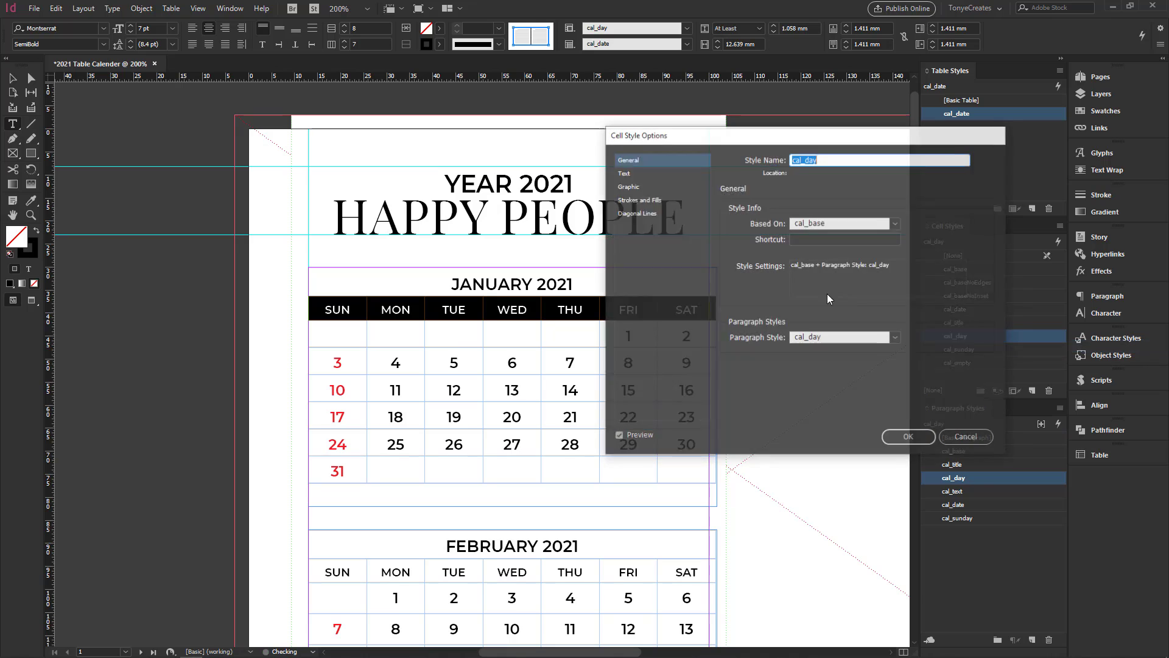
pyautogui.click(648, 201)
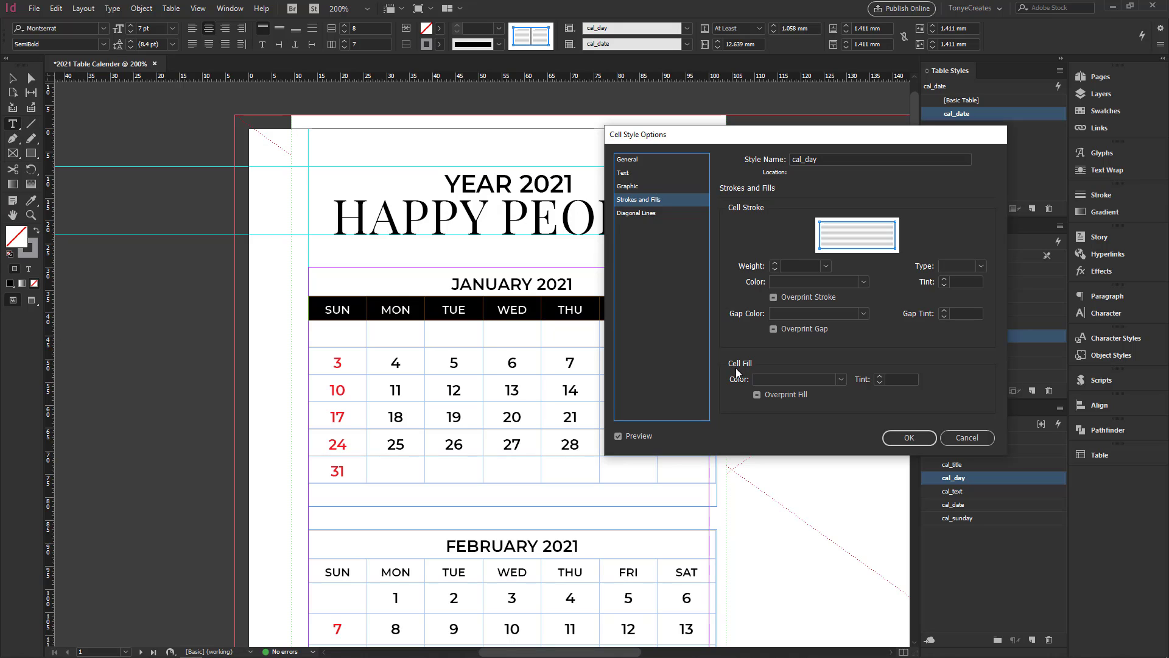
pyautogui.click(842, 379)
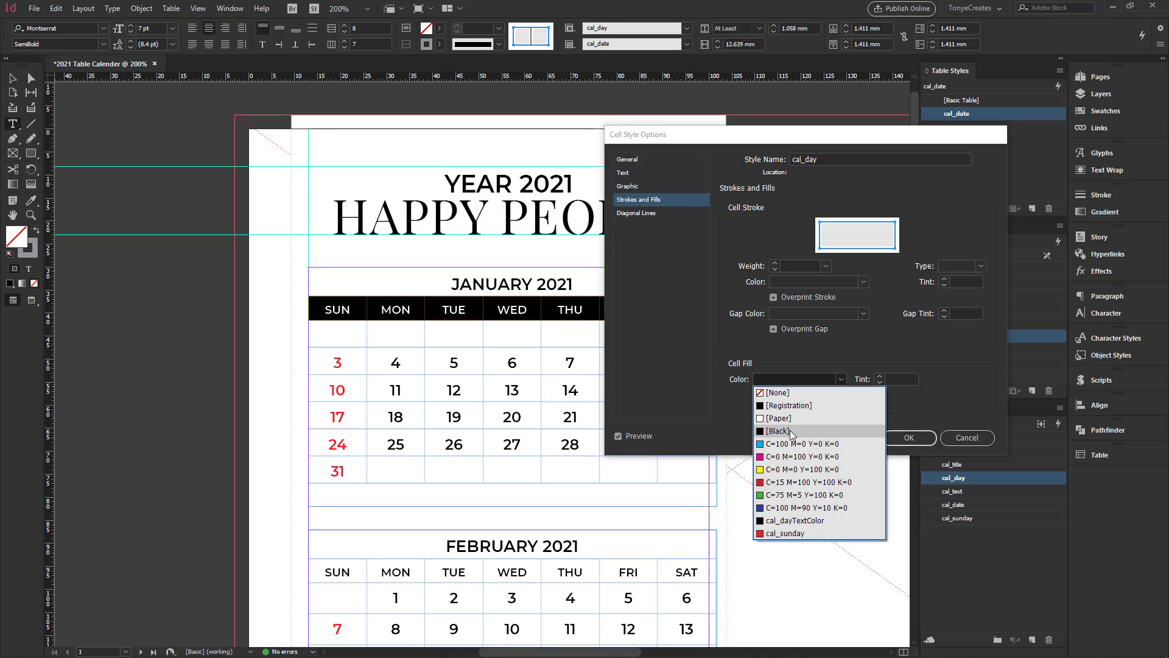
pyautogui.click(790, 430)
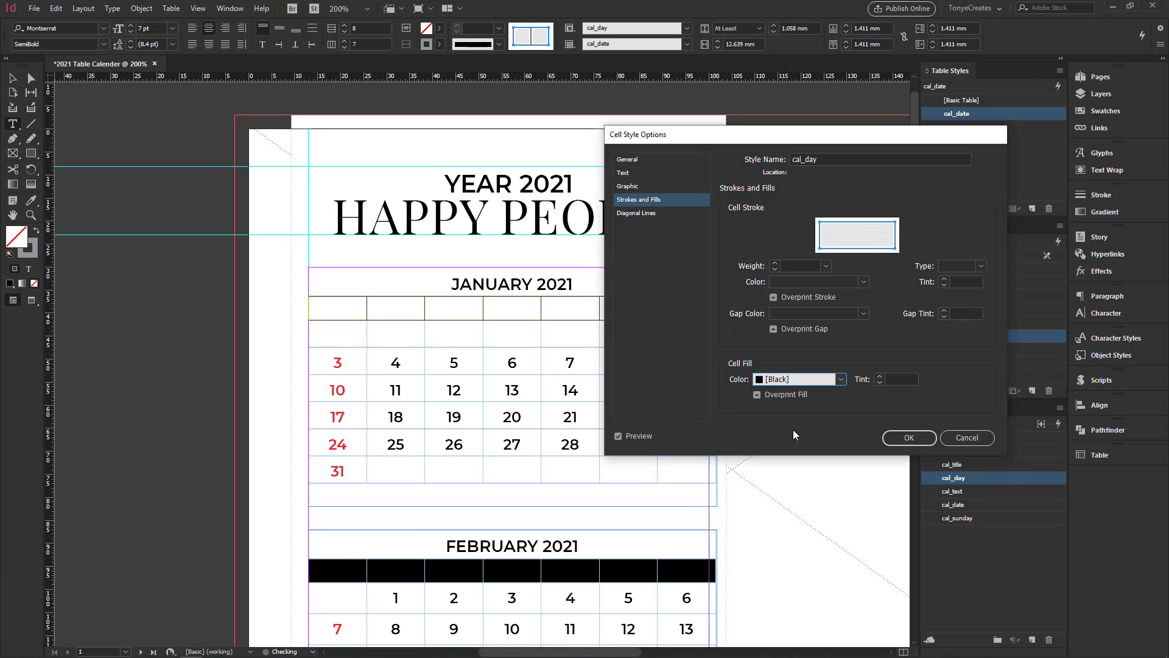
pyautogui.click(895, 378)
pyautogui.write('20')
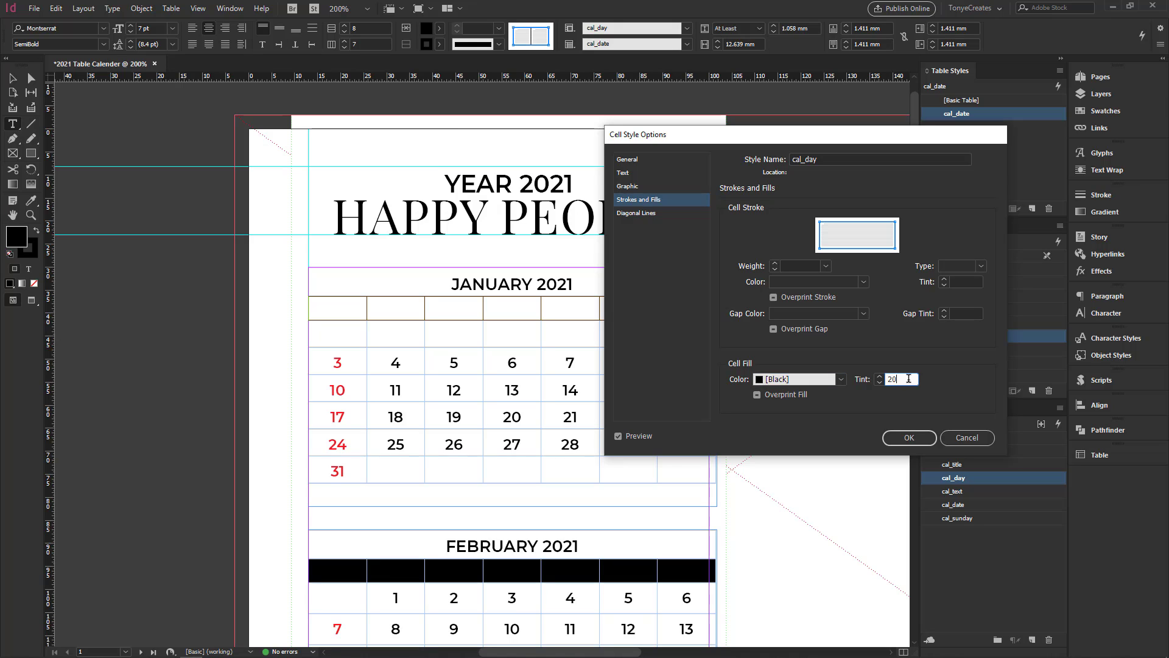
pyautogui.press('Tab')
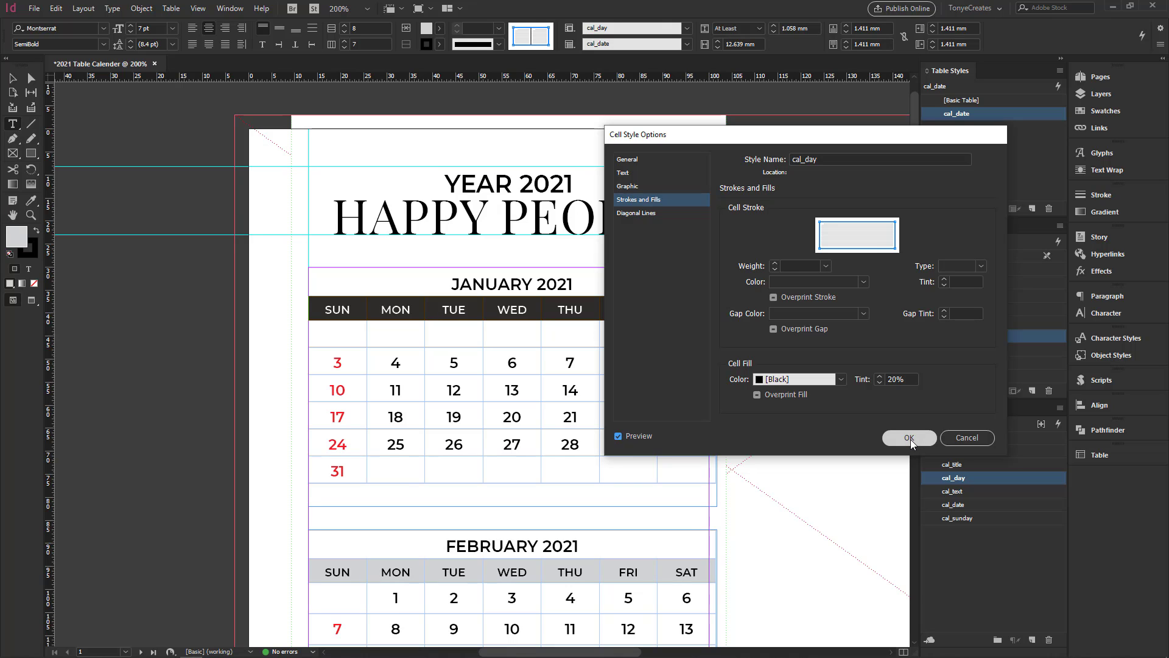
pyautogui.click(910, 438)
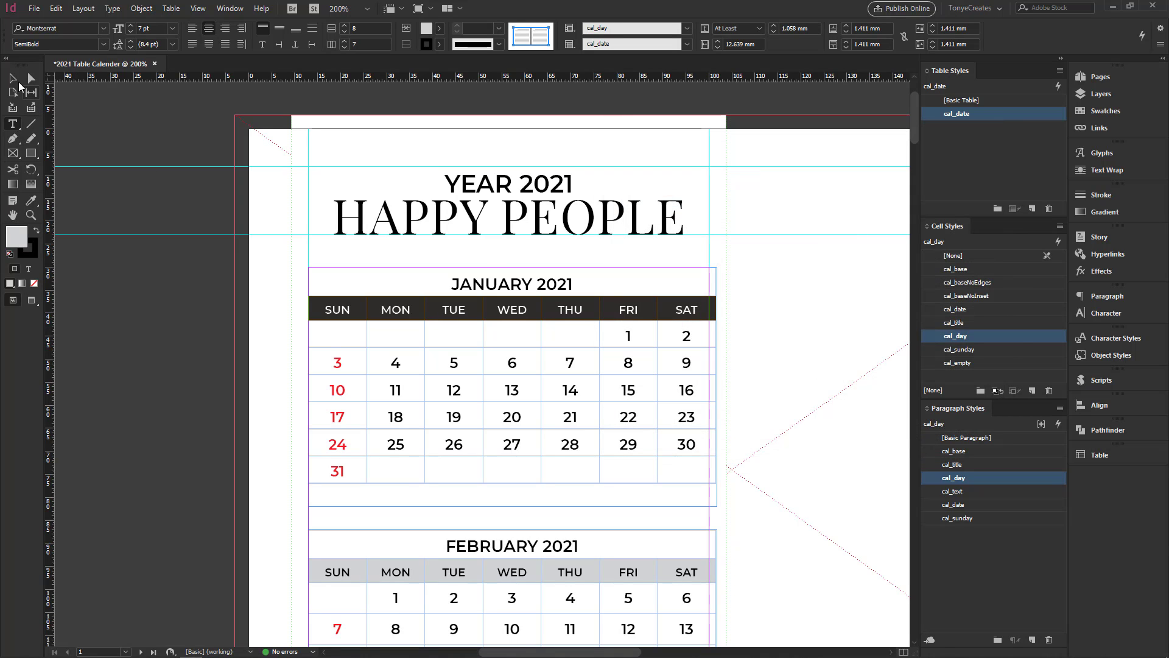
# Step: Preview the calendar without guides and examine the month tables on the following pages
pyautogui.click(12, 78)
pyautogui.click(794, 441)
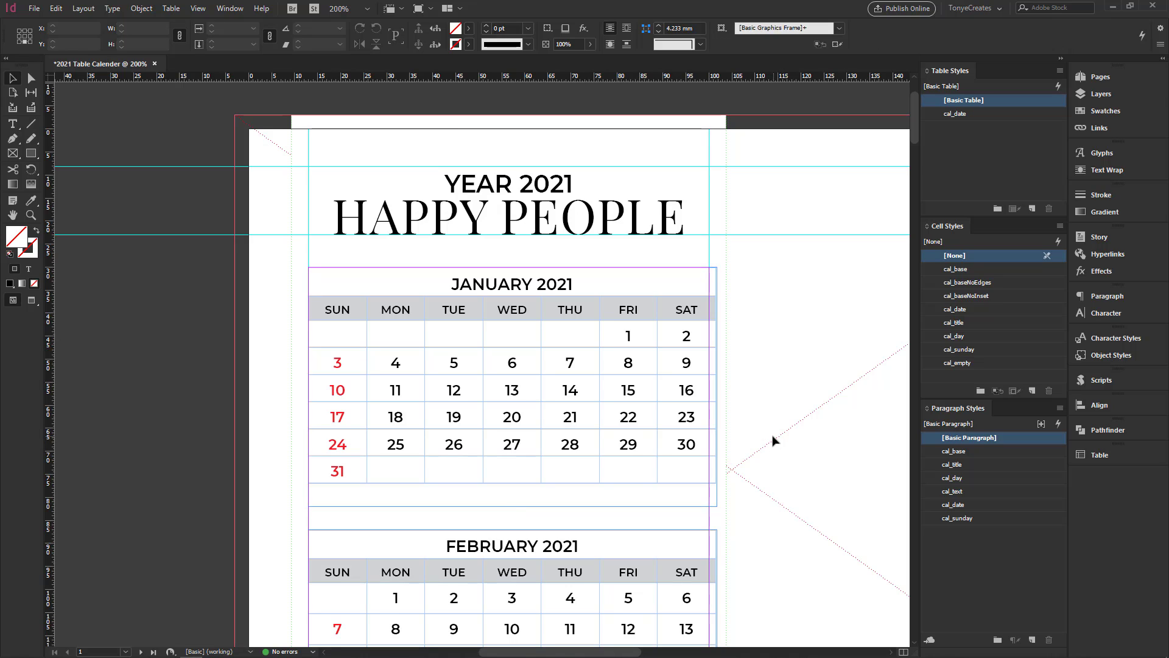
pyautogui.press('w')
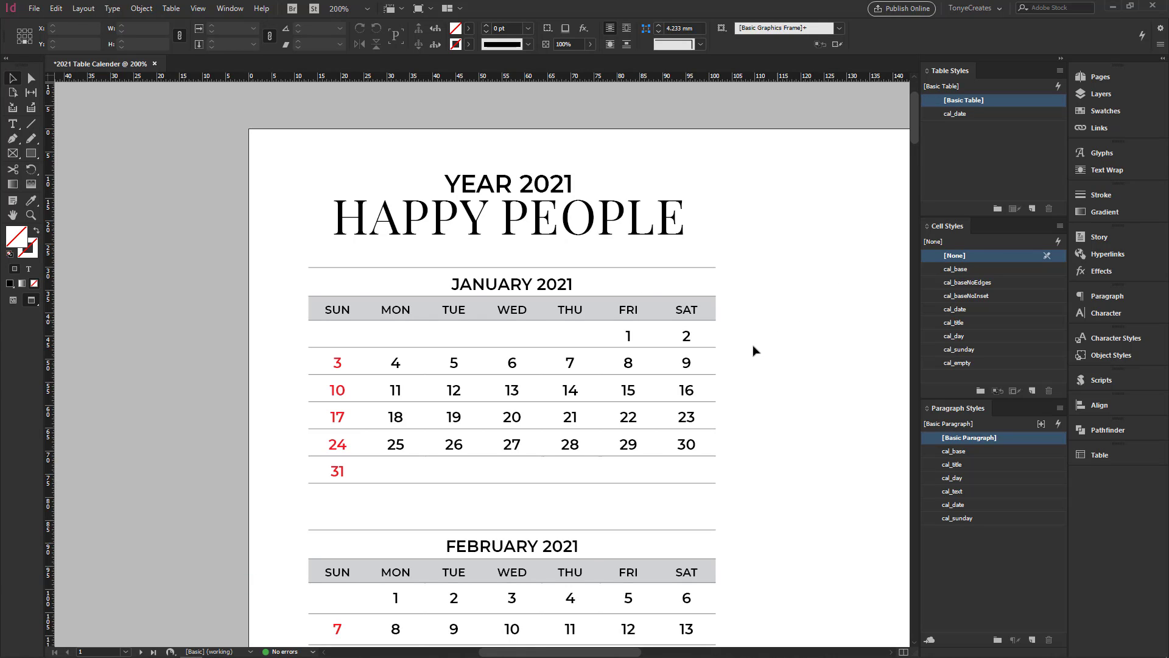
pyautogui.scroll(-15, 551, 509)
pyautogui.scroll(-15, 602, 288)
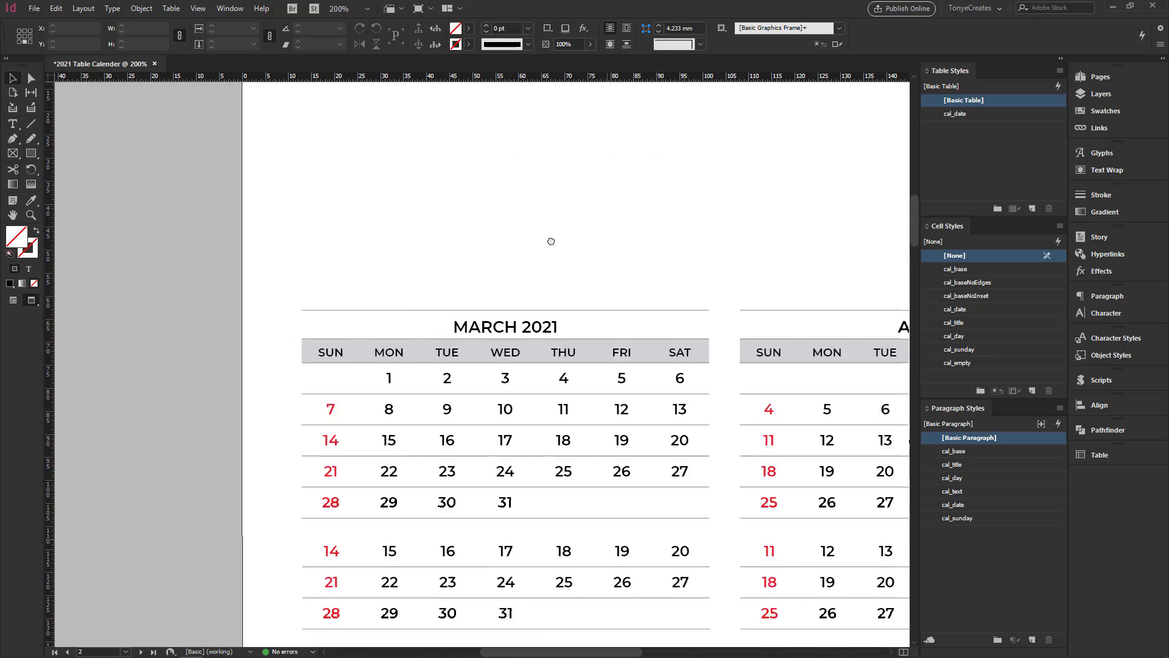
pyautogui.scroll(20, 668, 193)
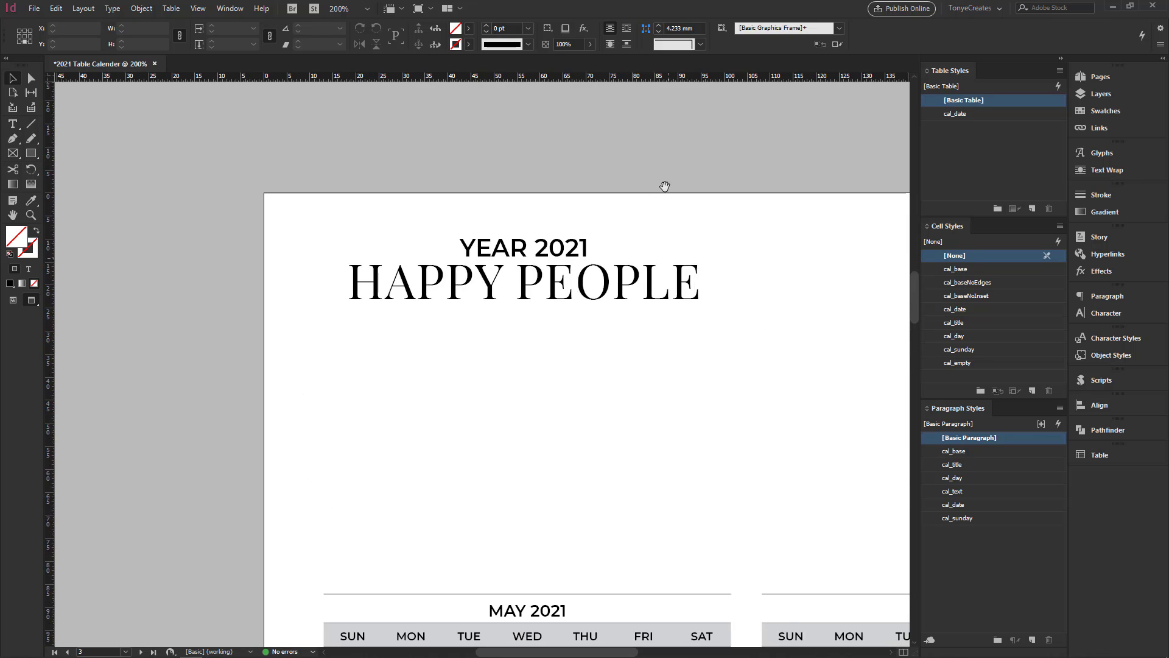
pyautogui.scroll(10, 685, 509)
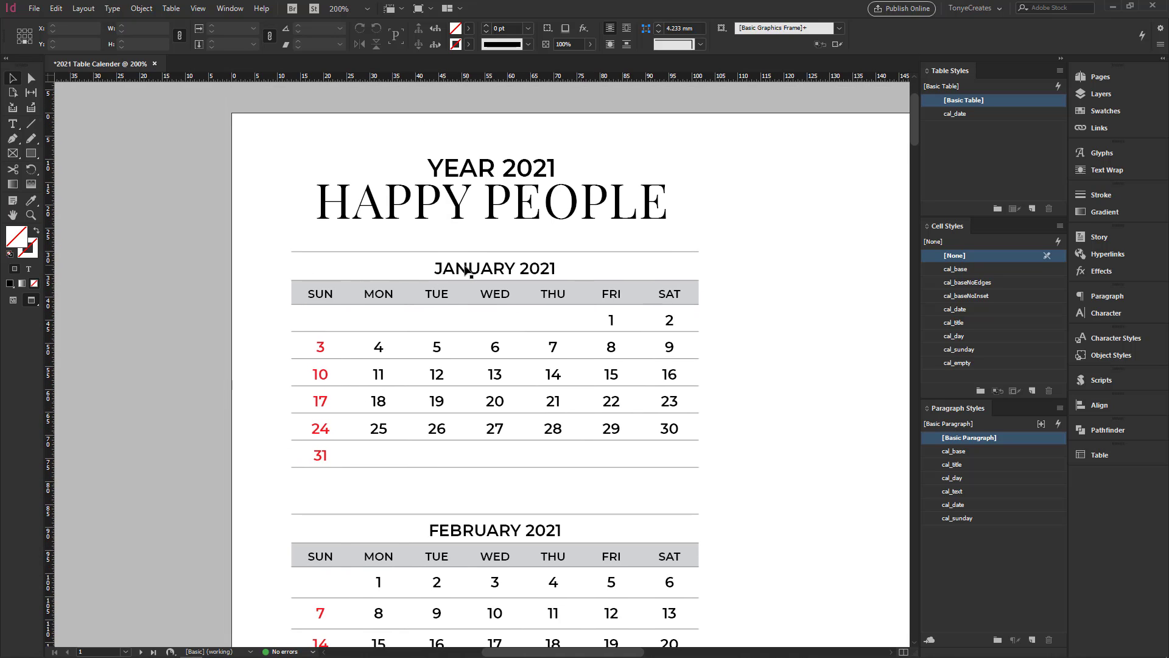
pyautogui.press('w')
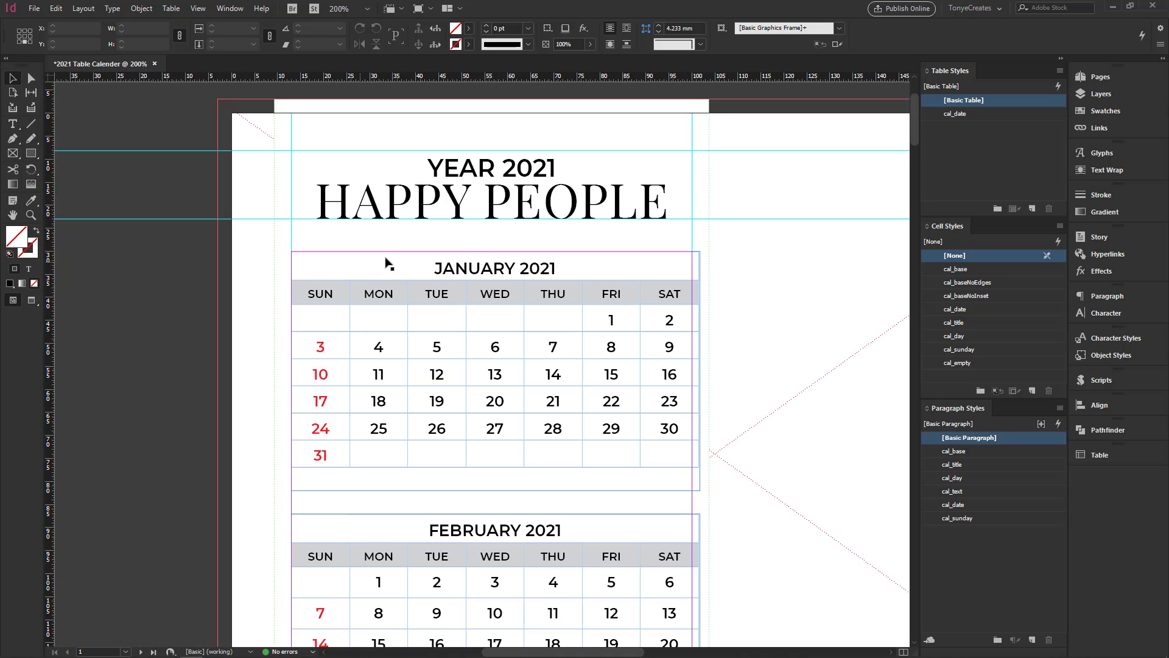
# Step: Set the top cell stroke of the cal_title cell style to 0 pt and preview the month titles
pyautogui.doubleClick(442, 263)
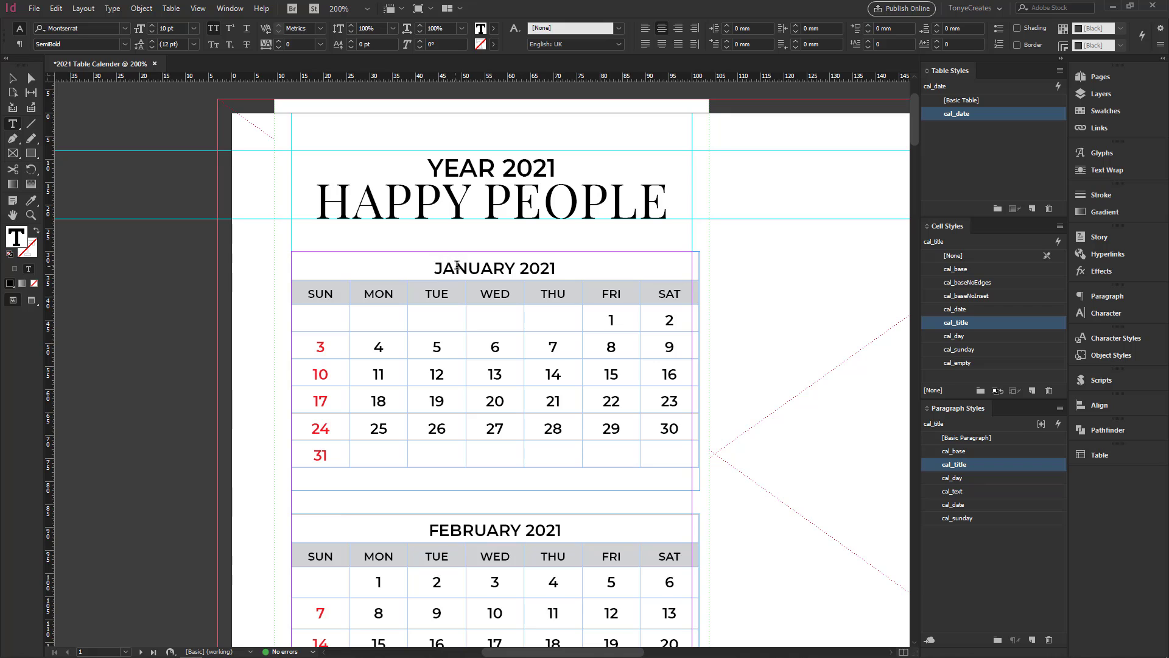
pyautogui.click(460, 268)
pyautogui.rightClick(959, 322)
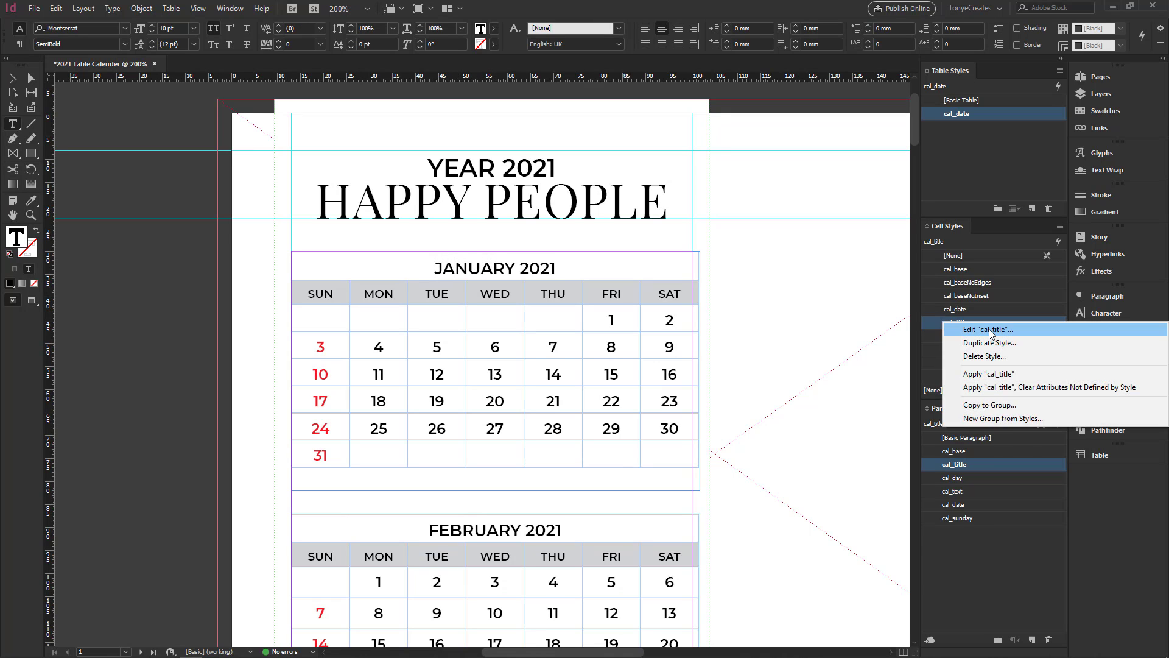
pyautogui.click(992, 328)
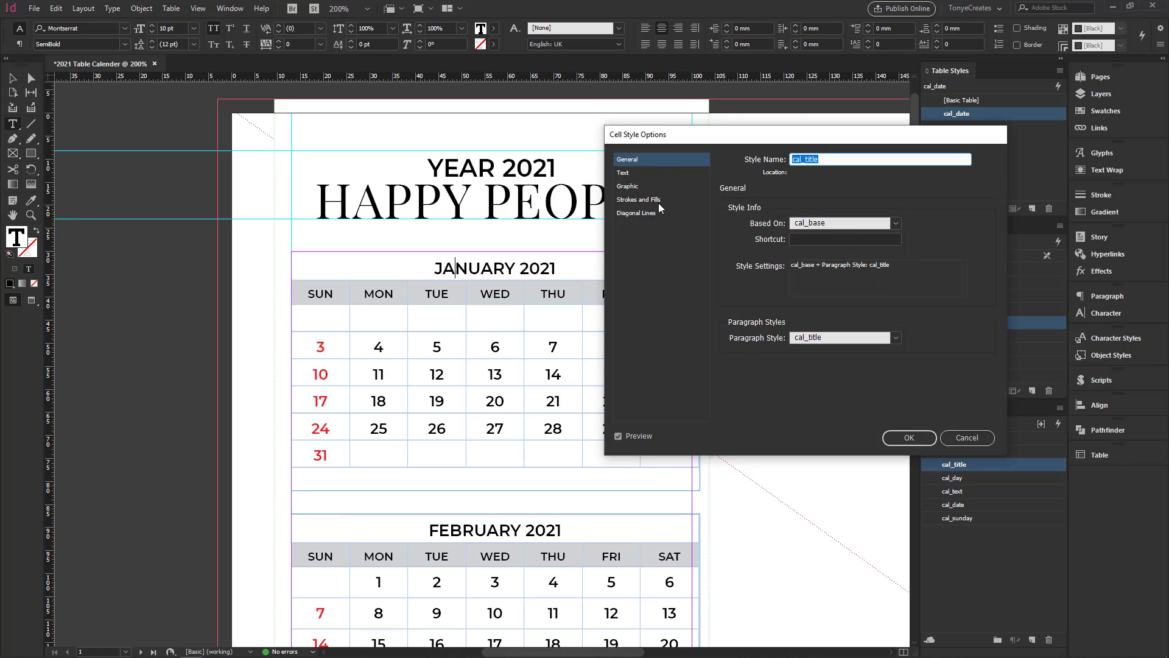
pyautogui.click(638, 199)
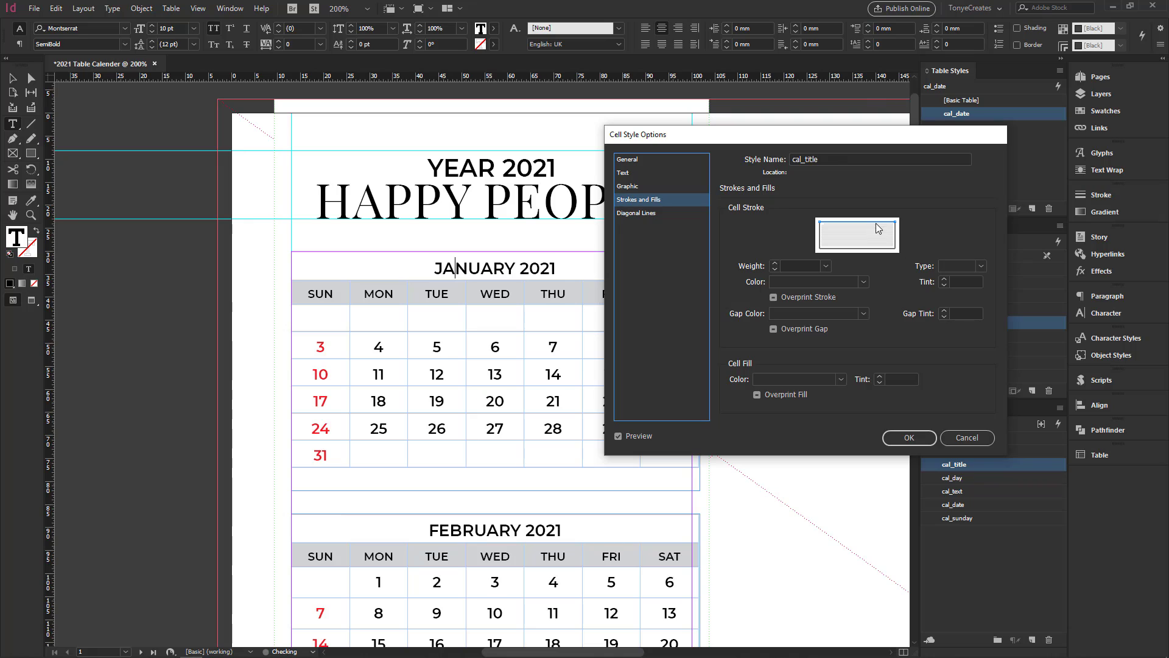
pyautogui.click(827, 266)
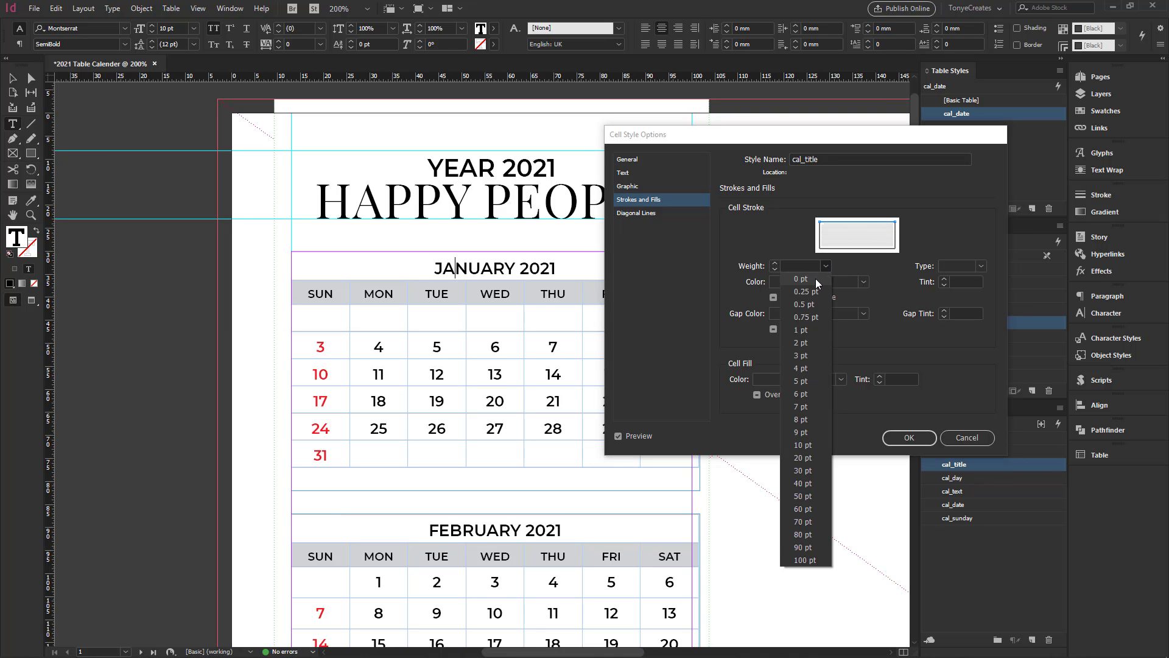
pyautogui.click(814, 279)
pyautogui.click(911, 434)
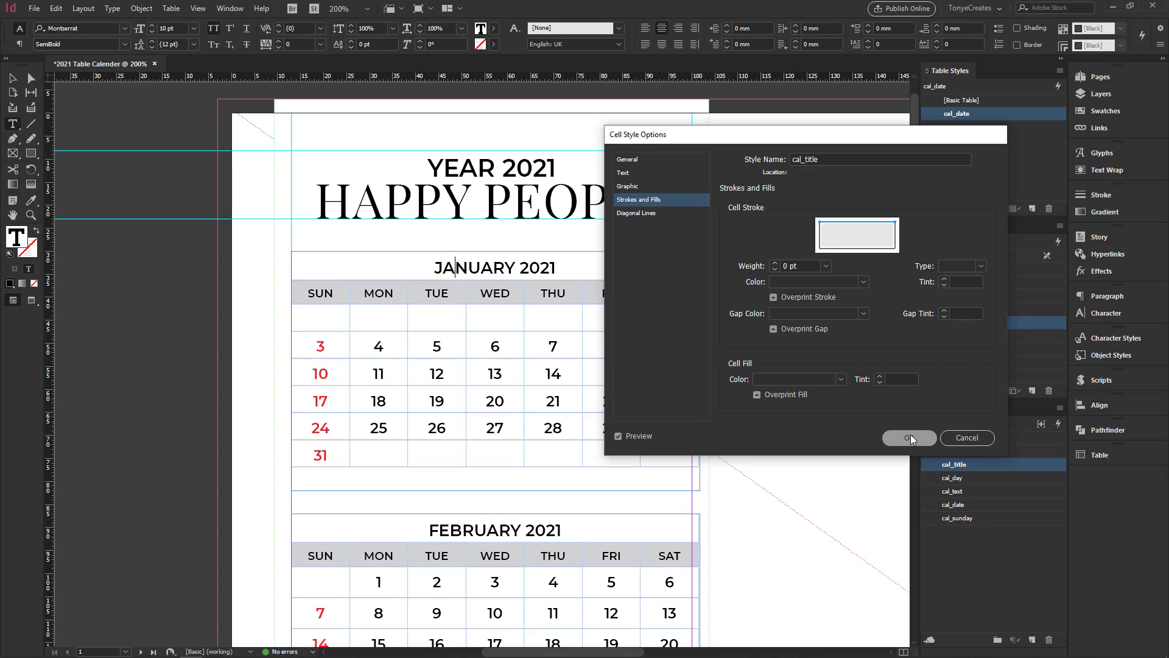
pyautogui.click(12, 81)
pyautogui.press('w')
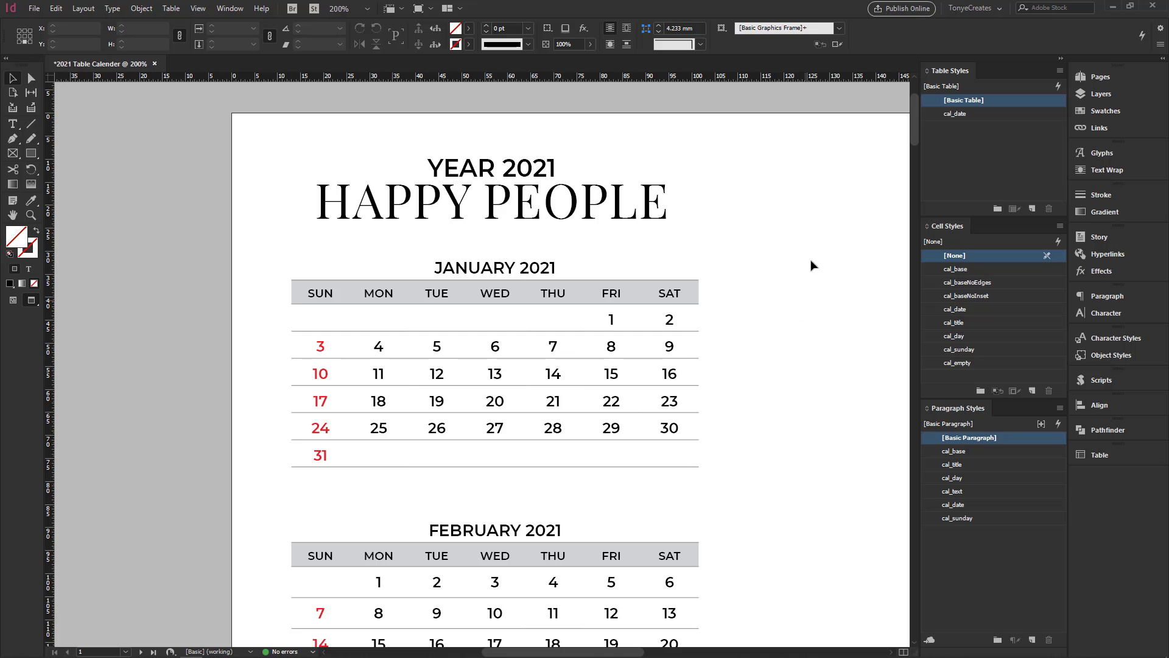
pyautogui.press('w')
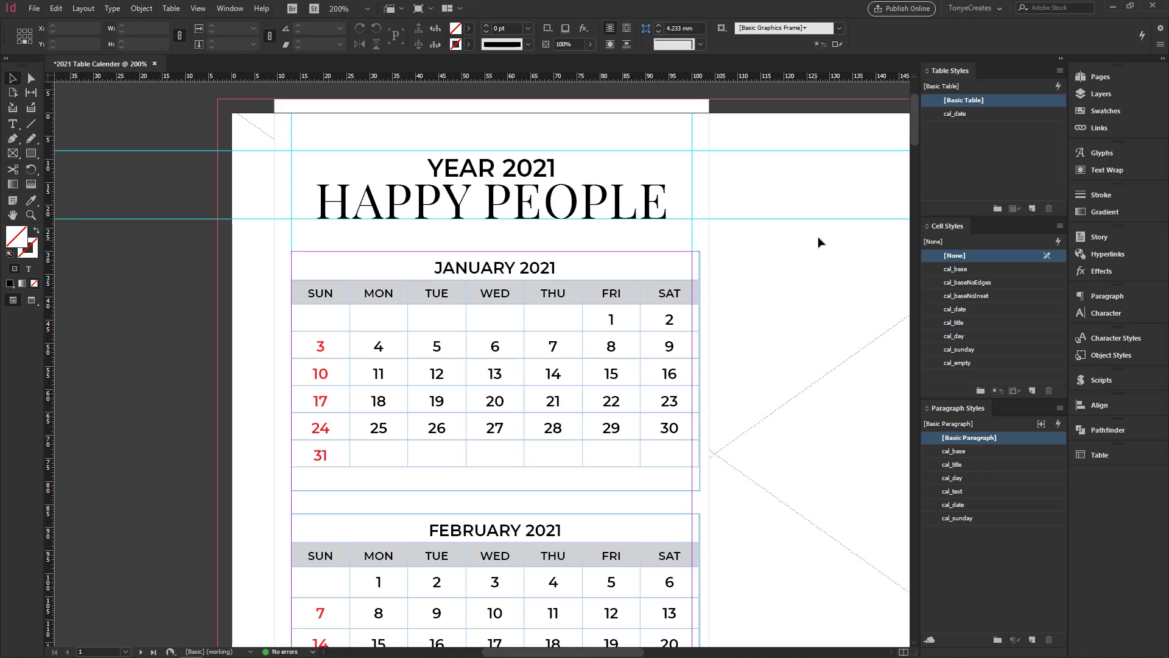
pyautogui.press('w')
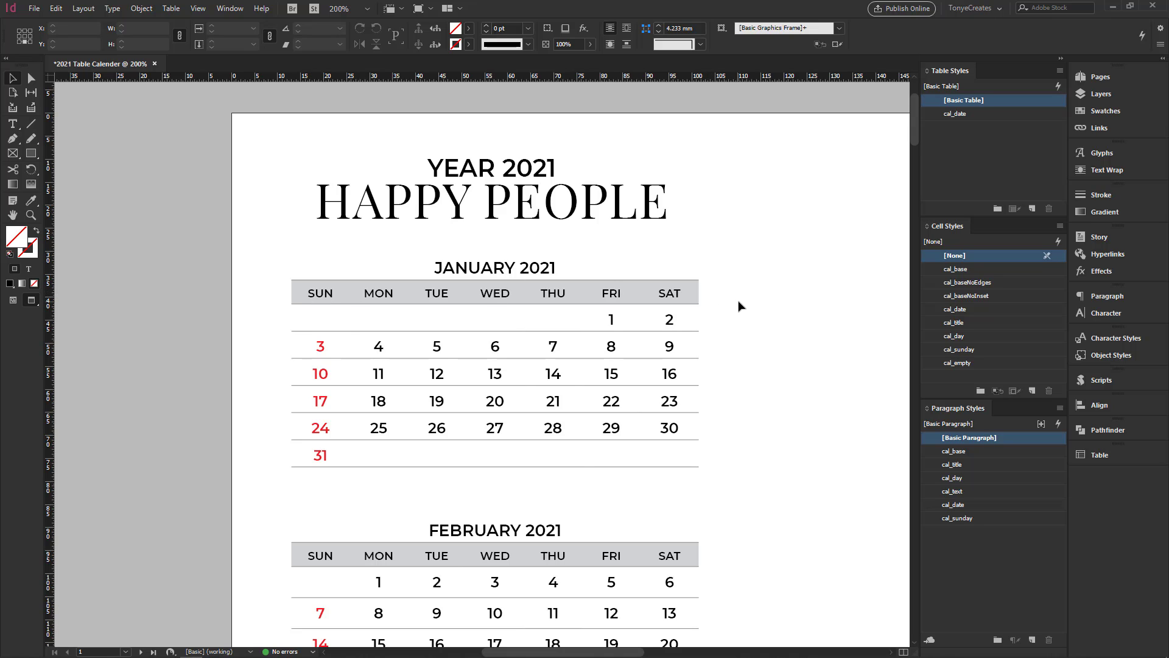
pyautogui.press('w')
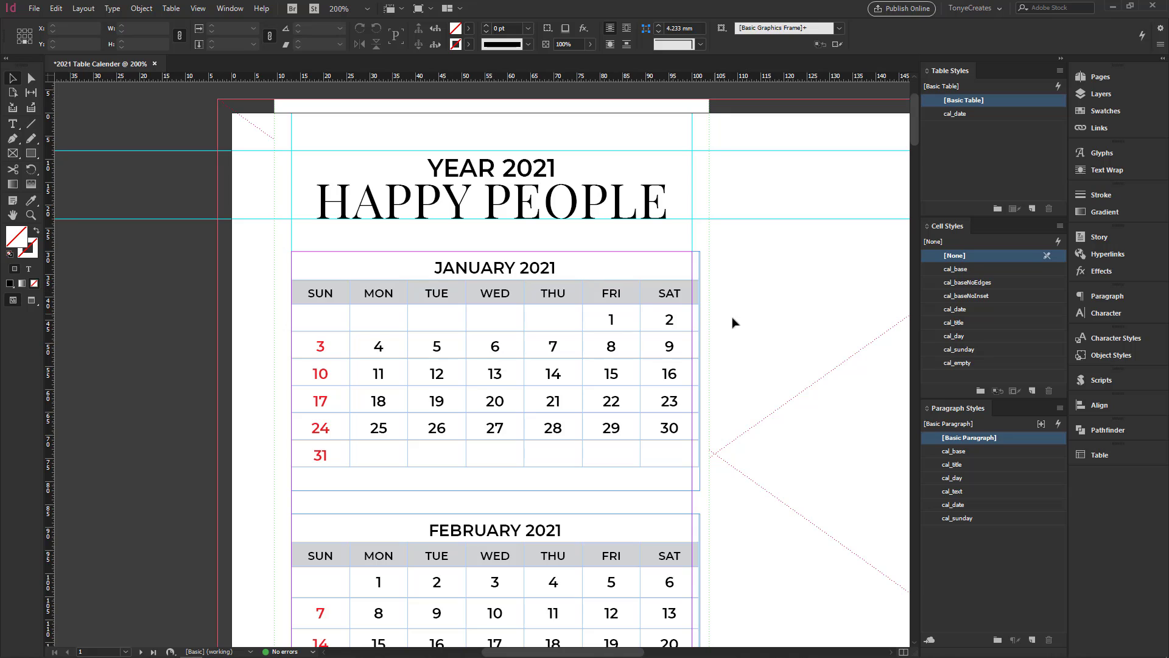
# Step: Fit the January frame to its content and narrow the Saturday column to the right margin, about 87 mm overall
pyautogui.click(410, 437)
pyautogui.hotkey('ctrl', 'alt', 'c')
pyautogui.click(709, 334)
pyautogui.press('t')
pyautogui.moveTo(701, 343); pyautogui.dragTo(695, 342)
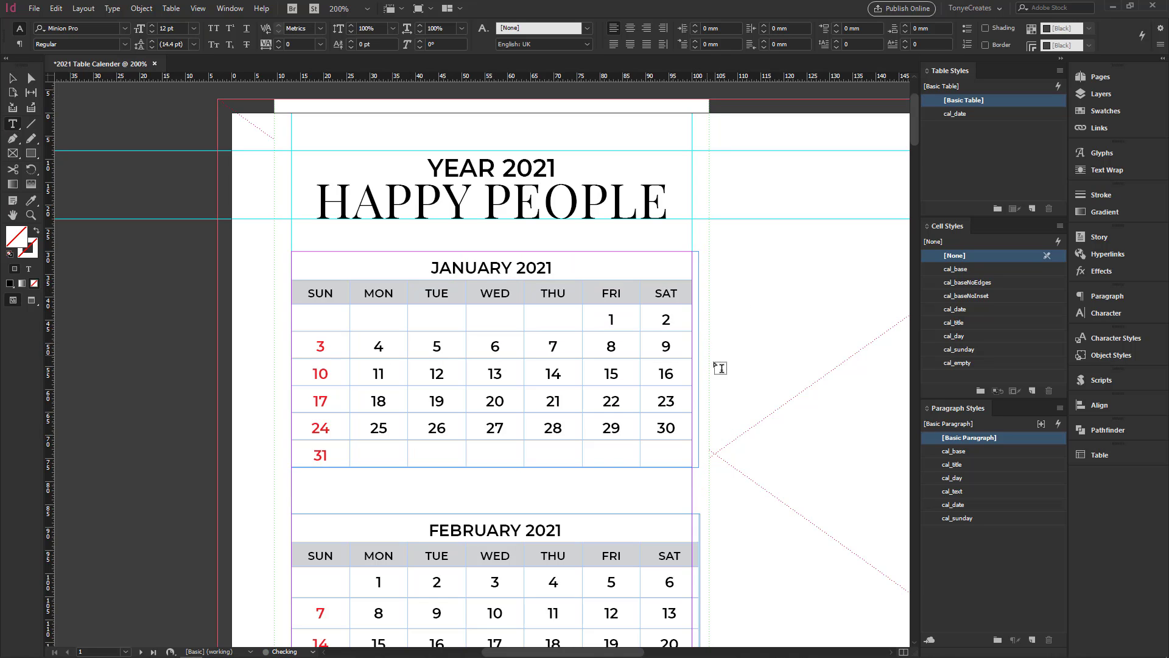
pyautogui.click(11, 78)
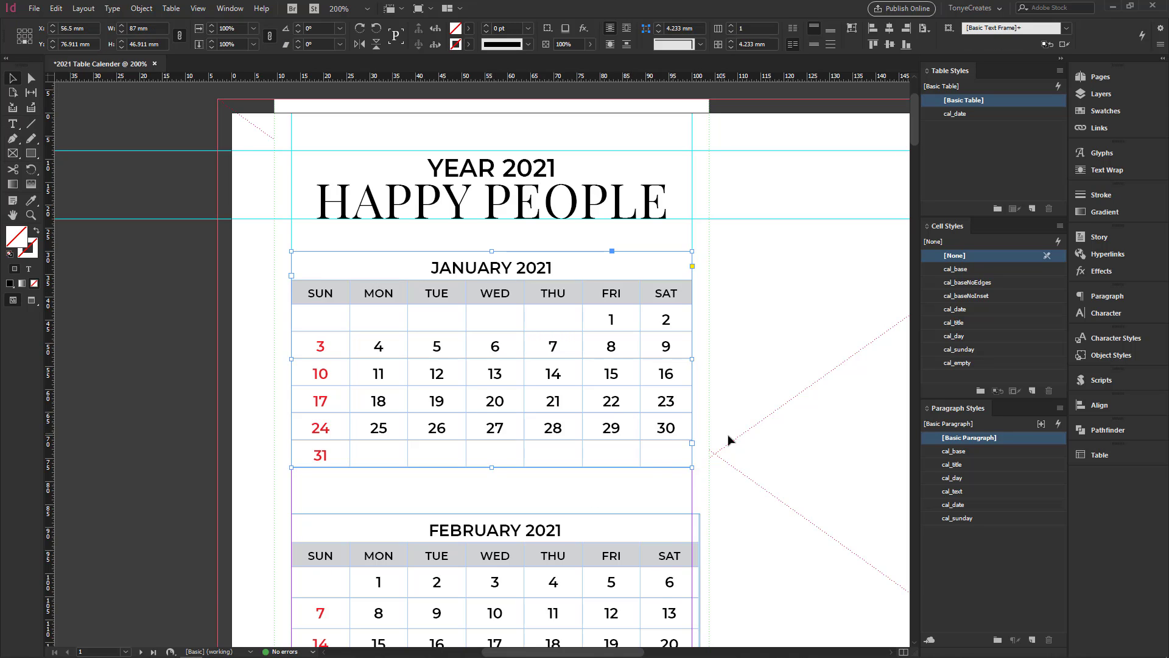
# Step: Narrow the February table's Saturday column so that its right edge meets the right margin
pyautogui.scroll(-3, 700, 444)
pyautogui.click(670, 451)
pyautogui.press('t')
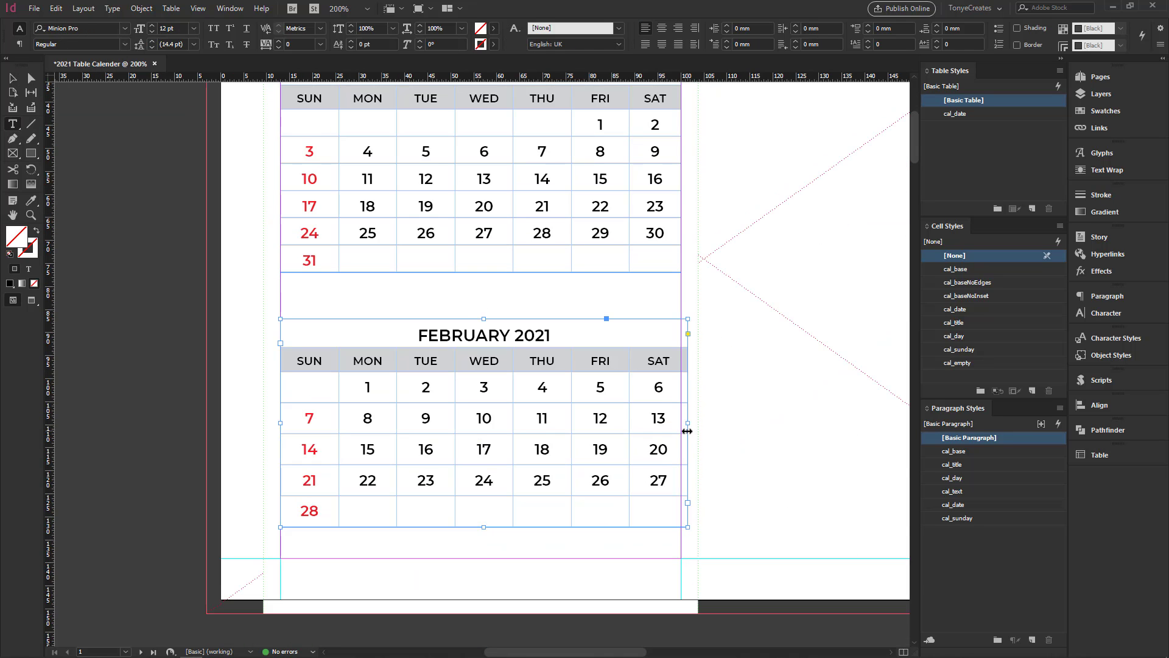
pyautogui.moveTo(688, 430); pyautogui.dragTo(681, 429)
pyautogui.click(15, 78)
pyautogui.click(714, 464)
# Step: Preview the first page without guides and examine the January and February tables up close
pyautogui.press('w')
pyautogui.keyDown('ctrl'); pyautogui.keyDown('alt'); pyautogui.click(501, 327); pyautogui.keyUp('alt'); pyautogui.keyUp('ctrl')
pyautogui.keyDown('ctrl'); pyautogui.keyDown('alt'); pyautogui.click(500, 327); pyautogui.keyUp('alt'); pyautogui.keyUp('ctrl')
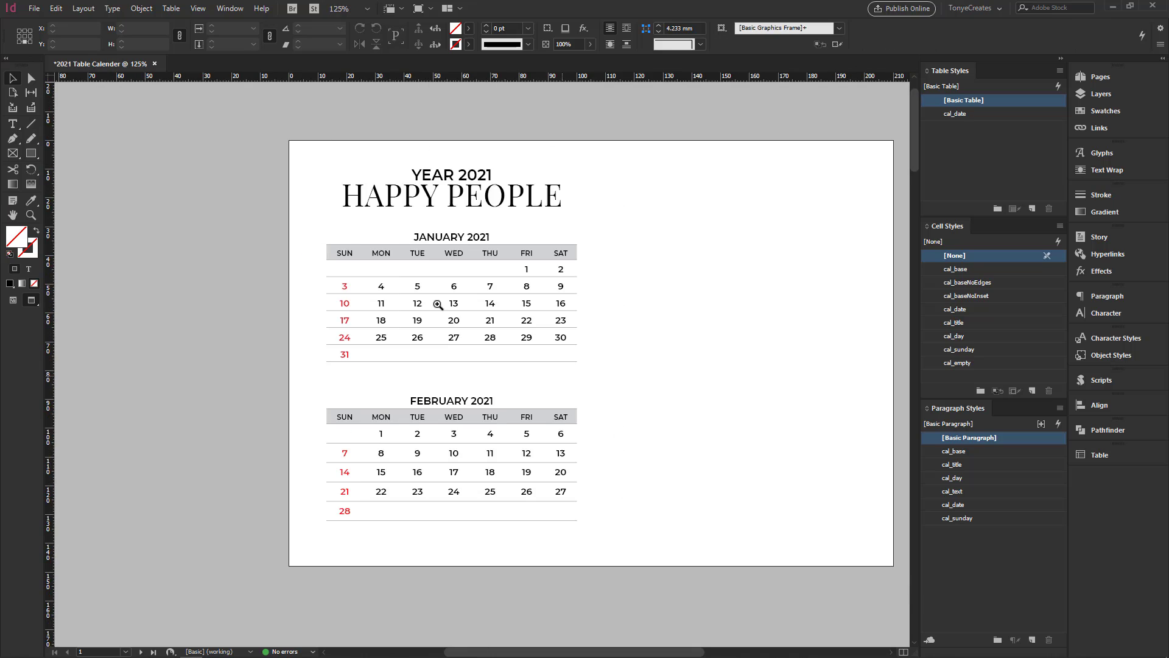
pyautogui.moveTo(308, 206); pyautogui.dragTo(701, 525)
pyautogui.keyDown('ctrl'); pyautogui.keyDown('alt'); pyautogui.click(447, 359); pyautogui.keyUp('alt'); pyautogui.keyUp('ctrl')
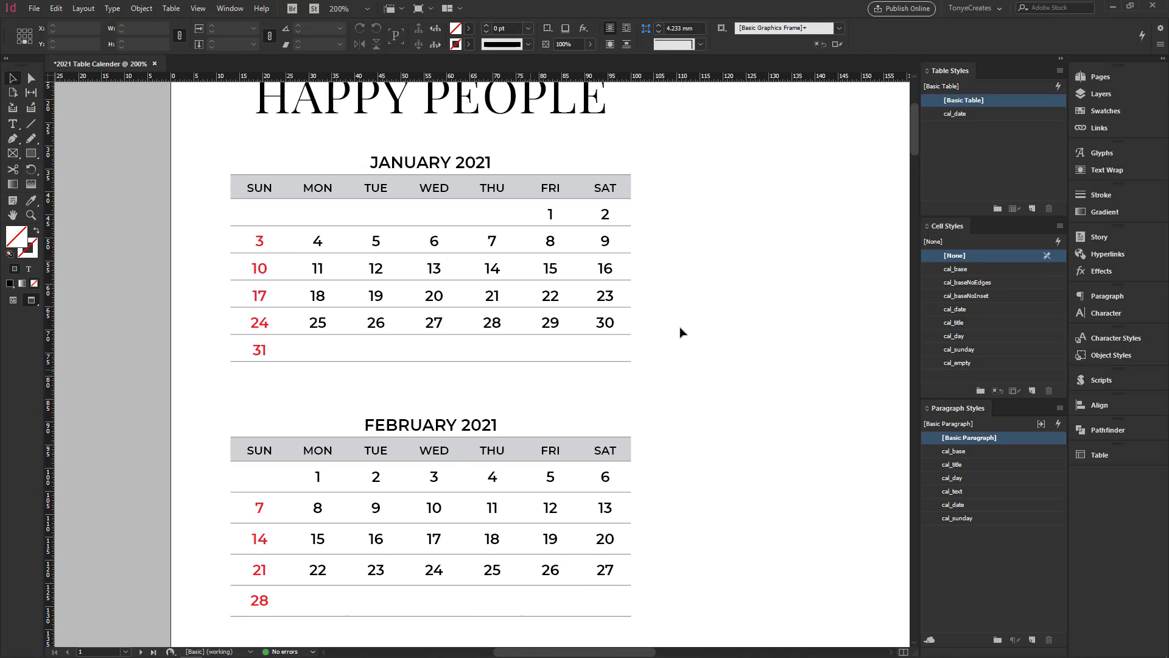
# Step: Distribute the January and February table frames vertically within the margins with 8 mm spacing between them
pyautogui.moveTo(673, 274); pyautogui.dragTo(497, 496)
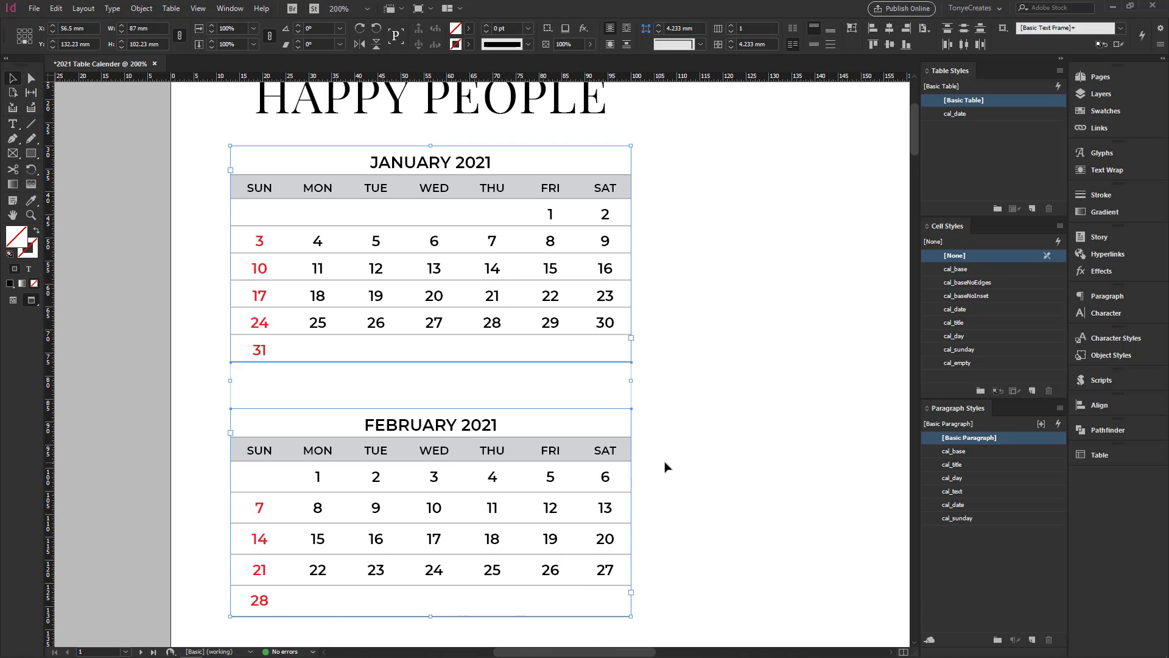
pyautogui.click(1106, 383)
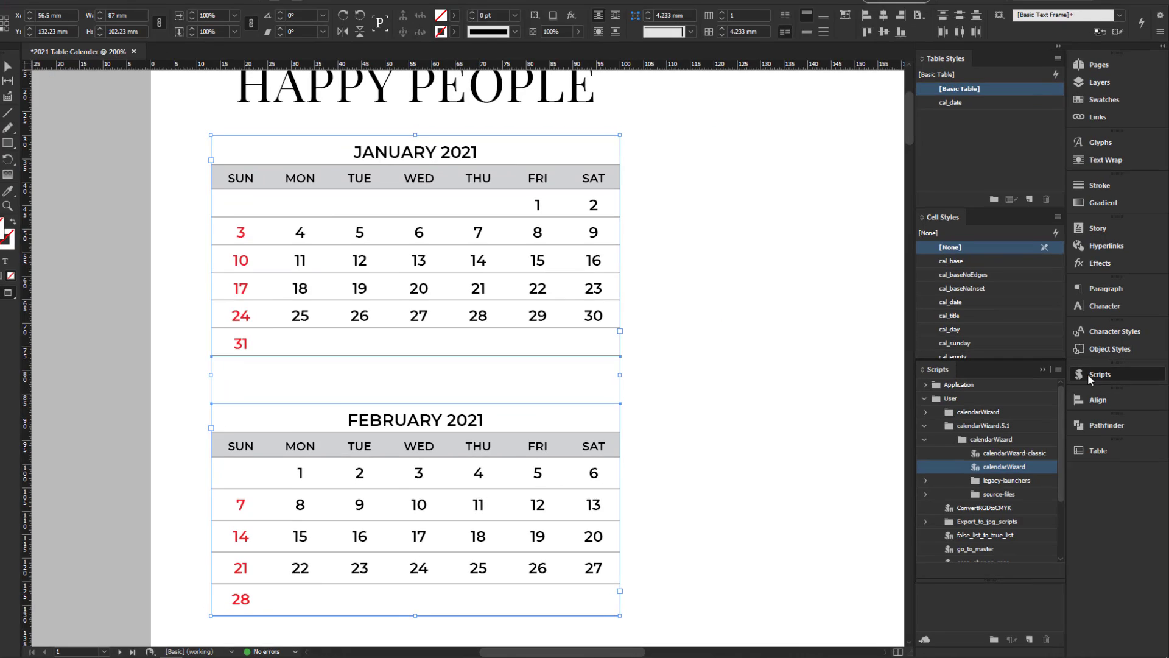
pyautogui.click(1099, 380)
pyautogui.click(1098, 407)
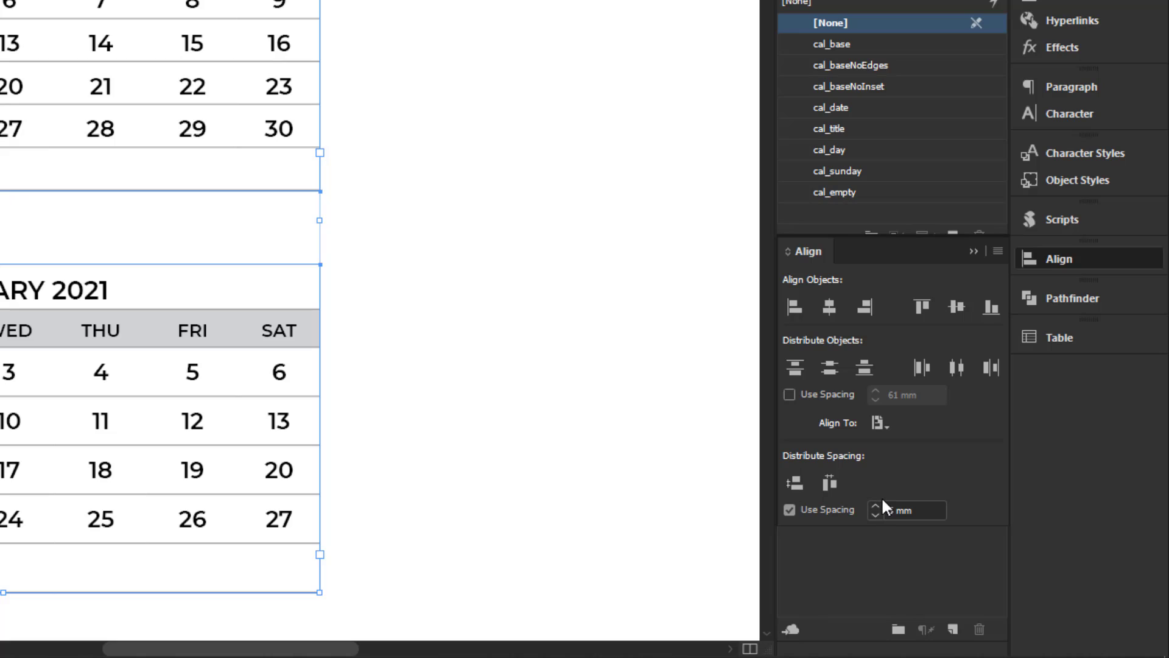
pyautogui.click(878, 428)
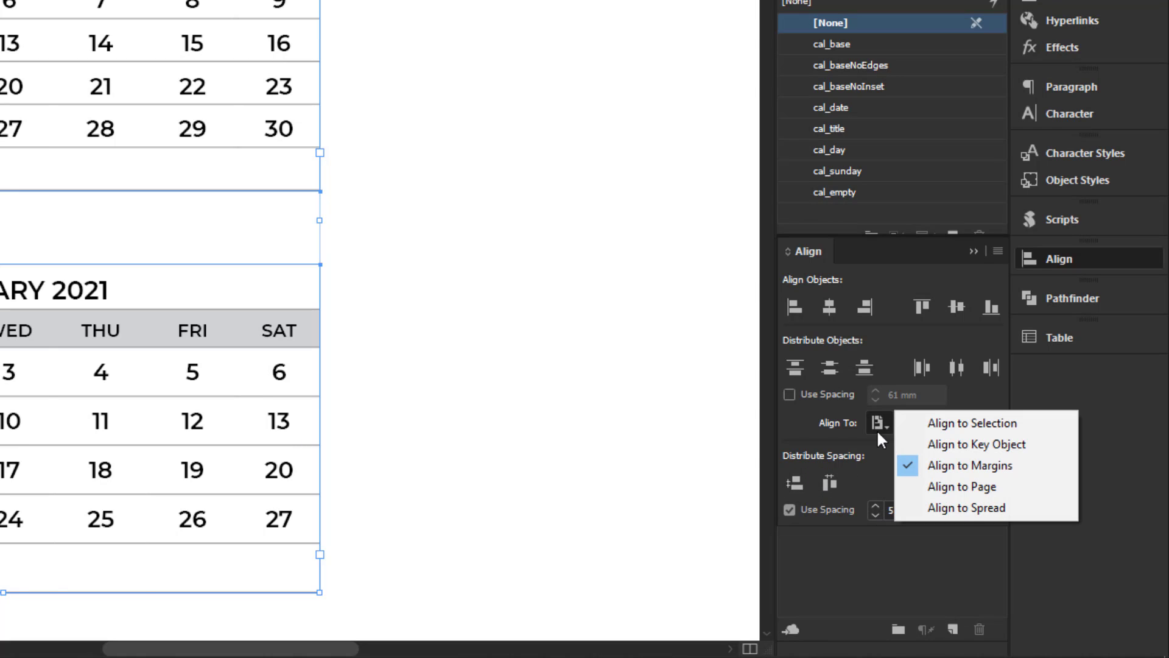
pyautogui.click(820, 426)
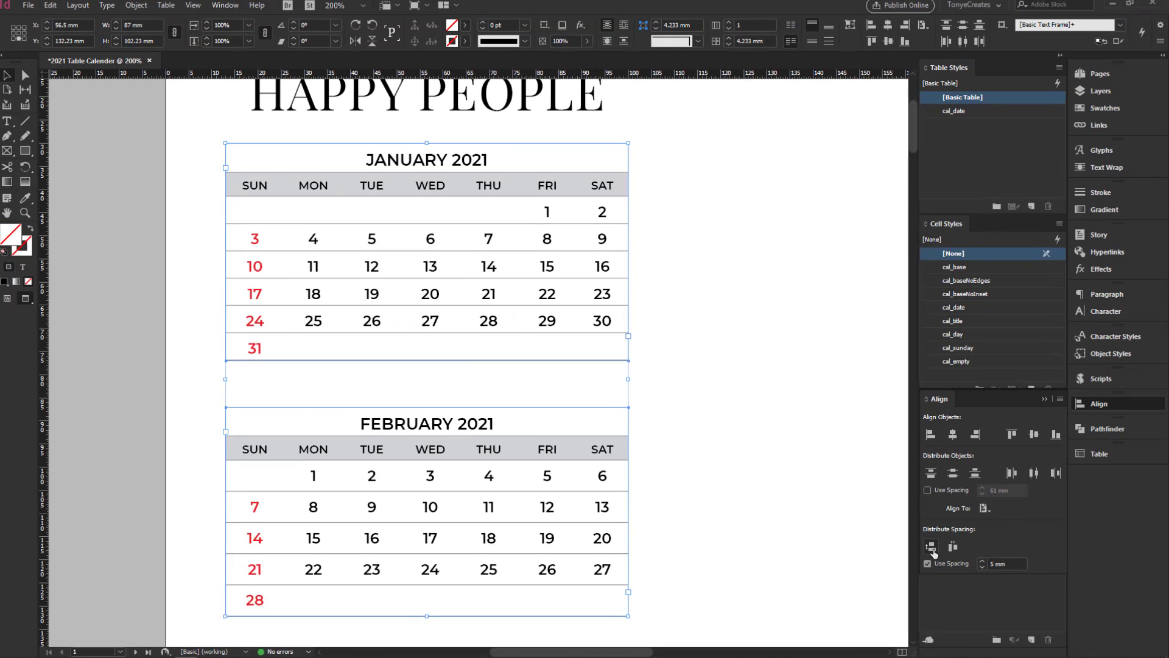
pyautogui.click(794, 483)
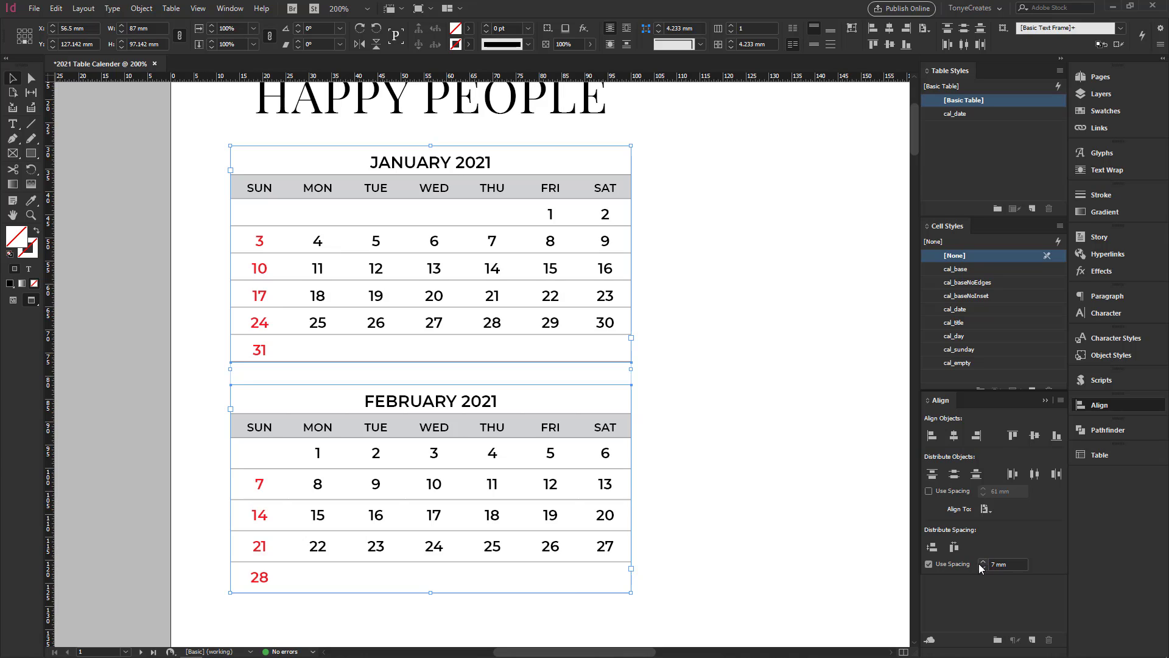
pyautogui.click(933, 550)
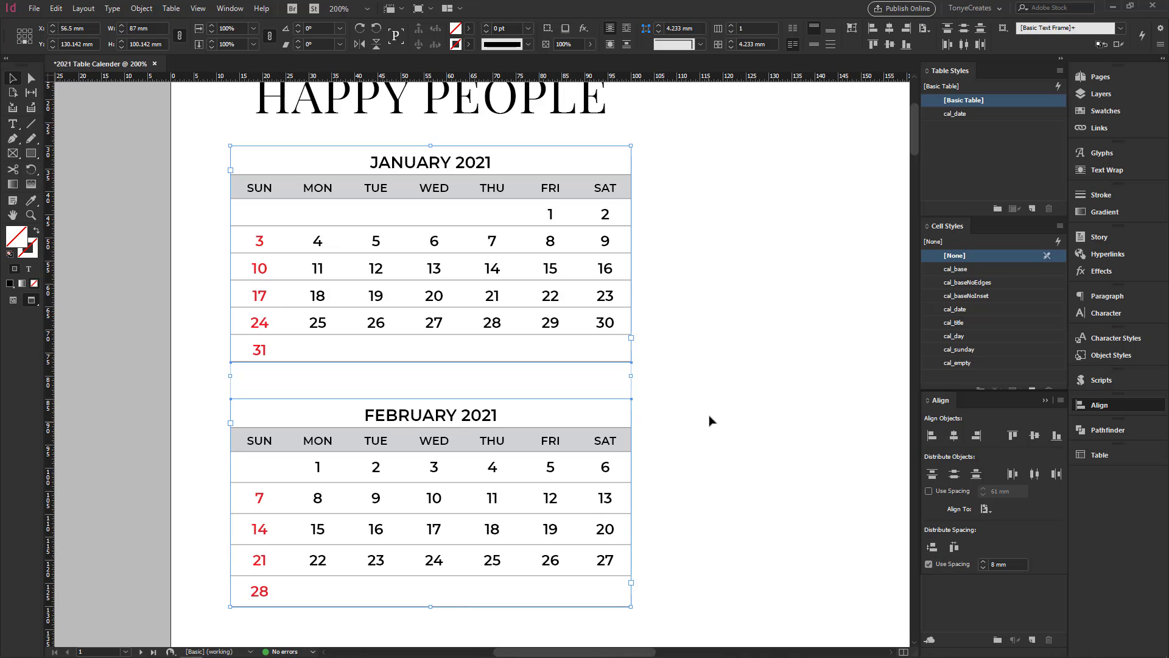
pyautogui.click(747, 412)
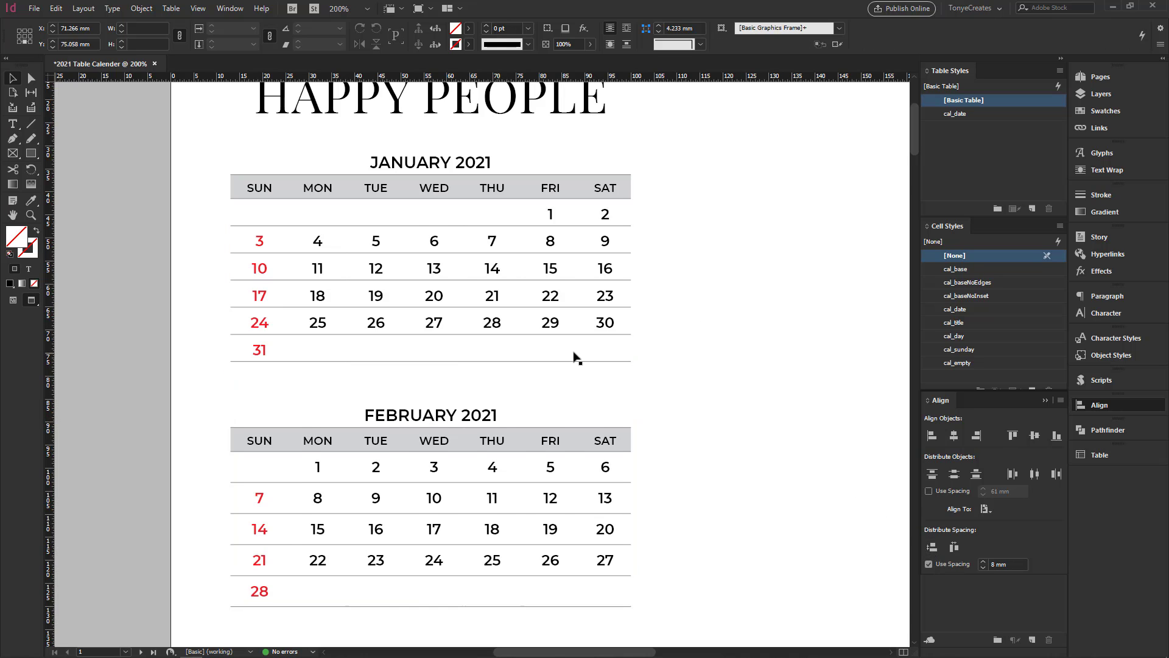
# Step: Group the January and February frames, centre the group vertically within the page margins and preview the page
pyautogui.hotkey('ctrl', '-')
pyautogui.press('w')
pyautogui.press('w')
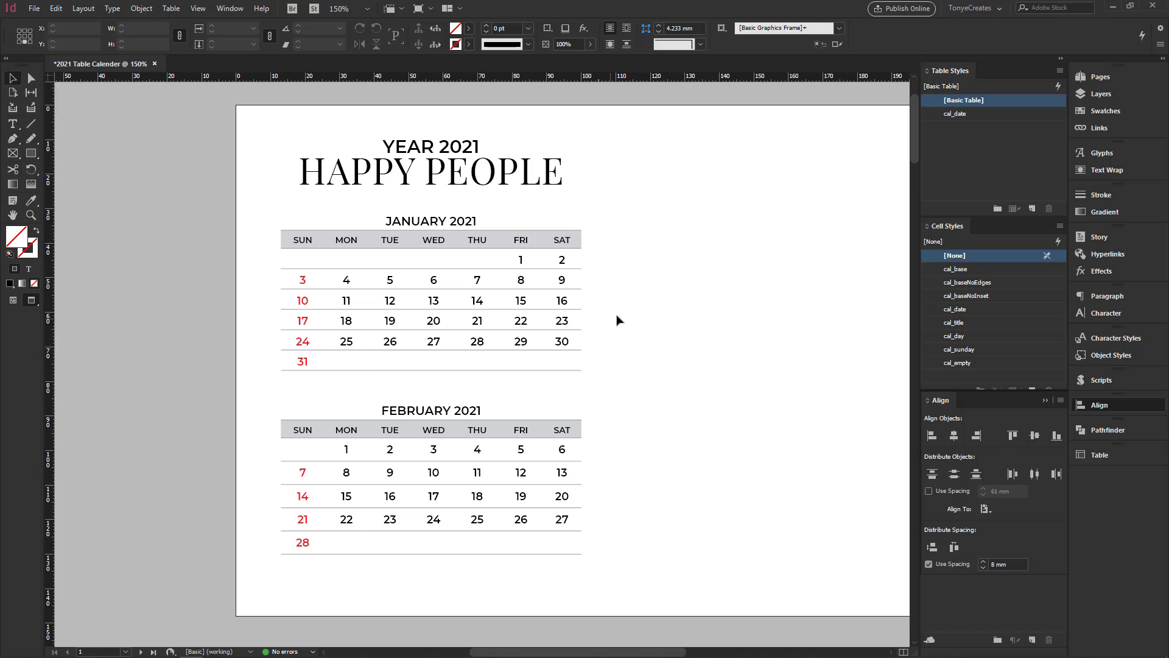
pyautogui.moveTo(616, 318); pyautogui.dragTo(505, 451)
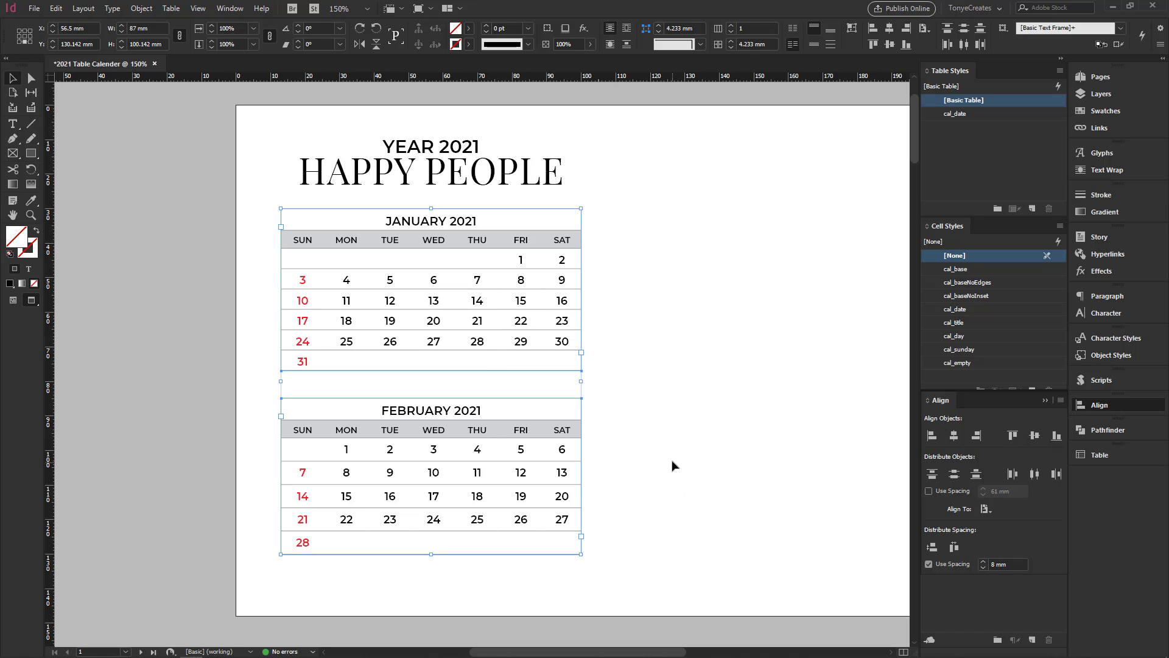
pyautogui.hotkey('ctrl', 'g')
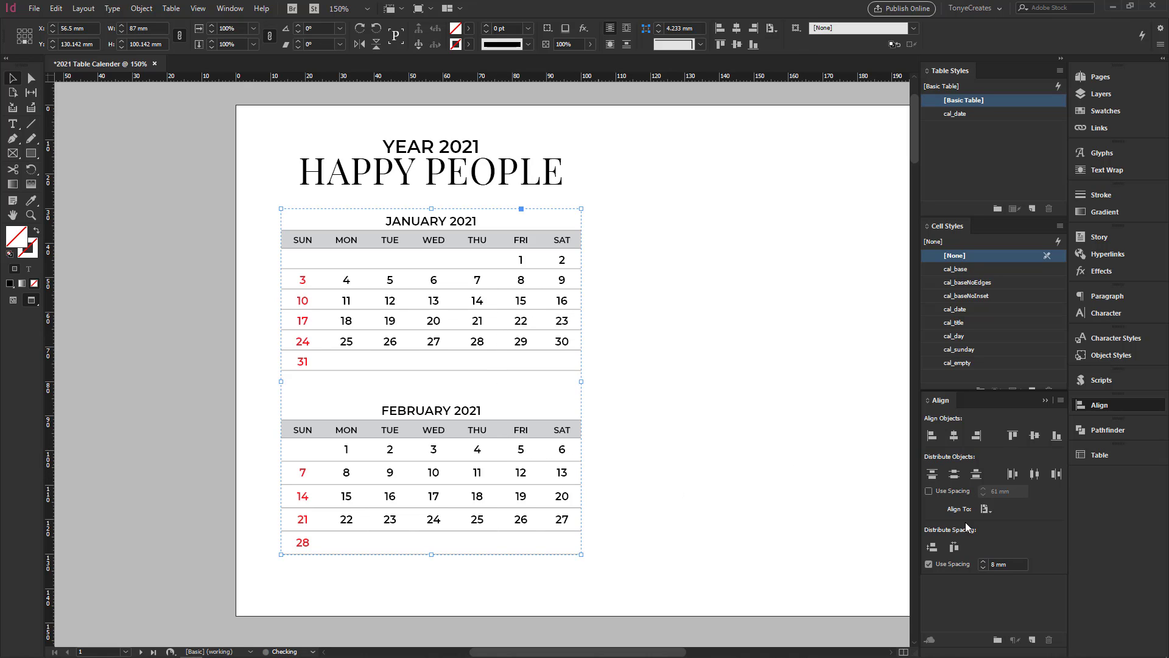
pyautogui.click(1035, 437)
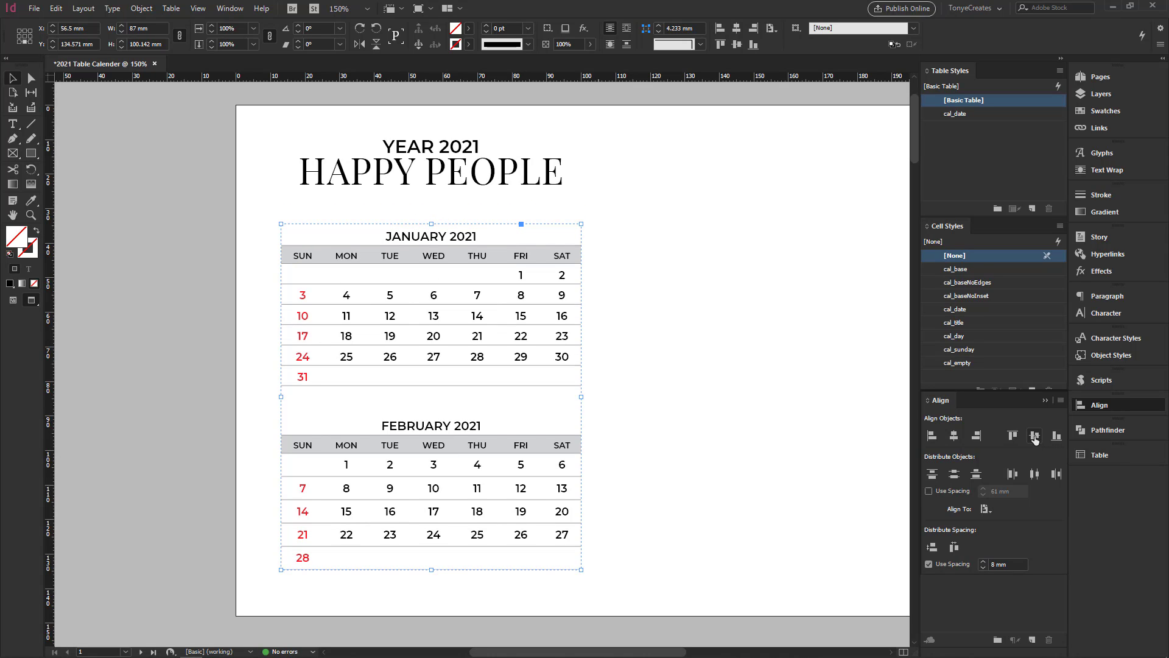
pyautogui.click(619, 397)
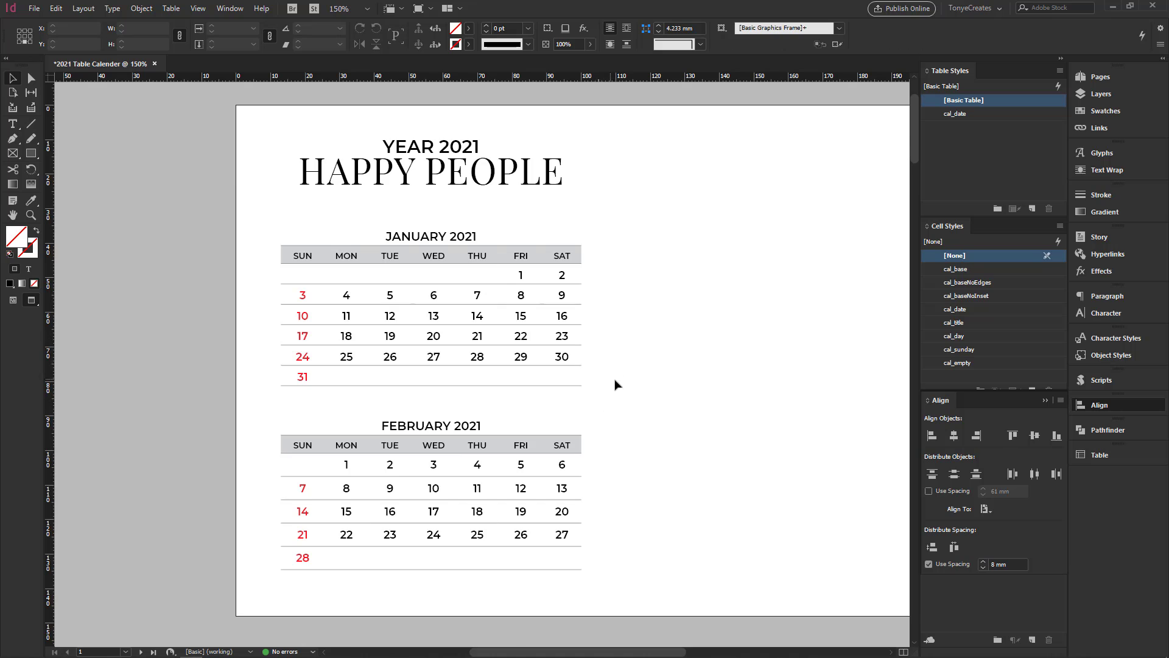
pyautogui.press('w')
pyautogui.press('w')
# Step: On page 2, fit the March frame to its content and narrow the March and April Saturday columns to the right margin
pyautogui.moveTo(566, 579); pyautogui.dragTo(613, 265)
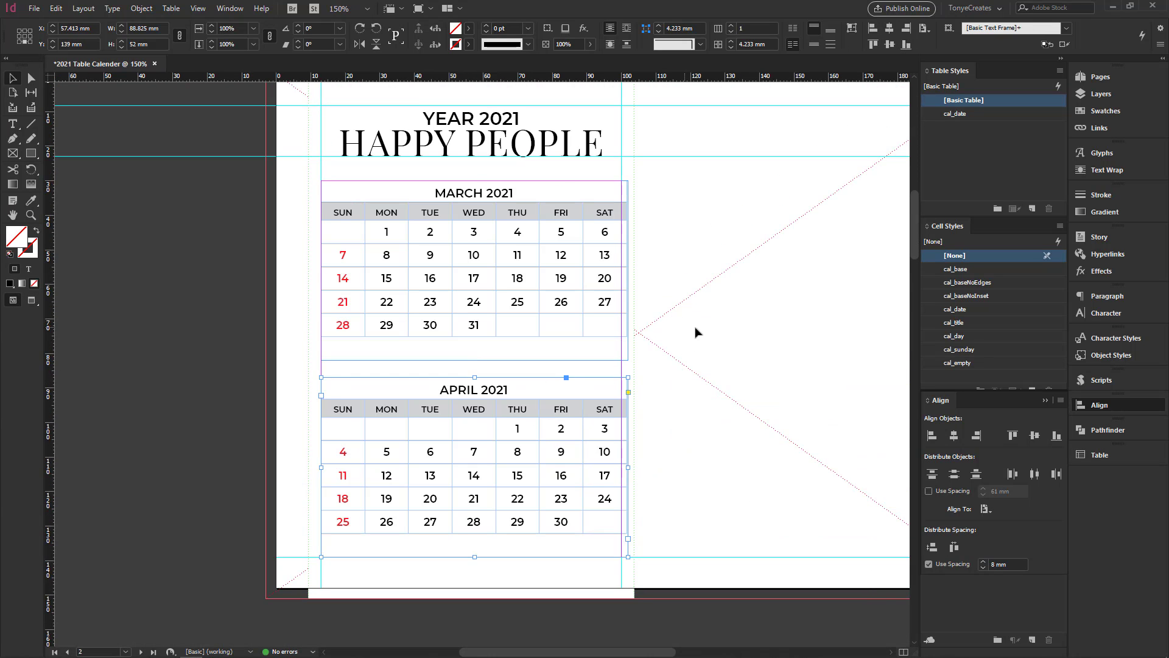
pyautogui.click(627, 277)
pyautogui.click(12, 123)
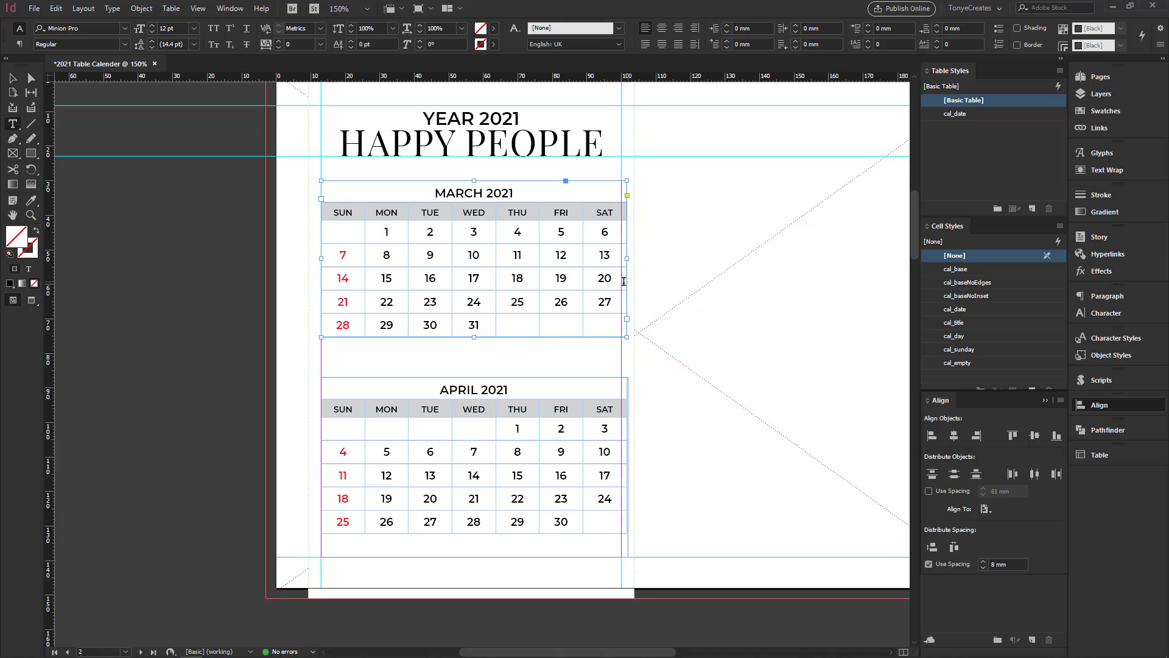
pyautogui.press('Escape')
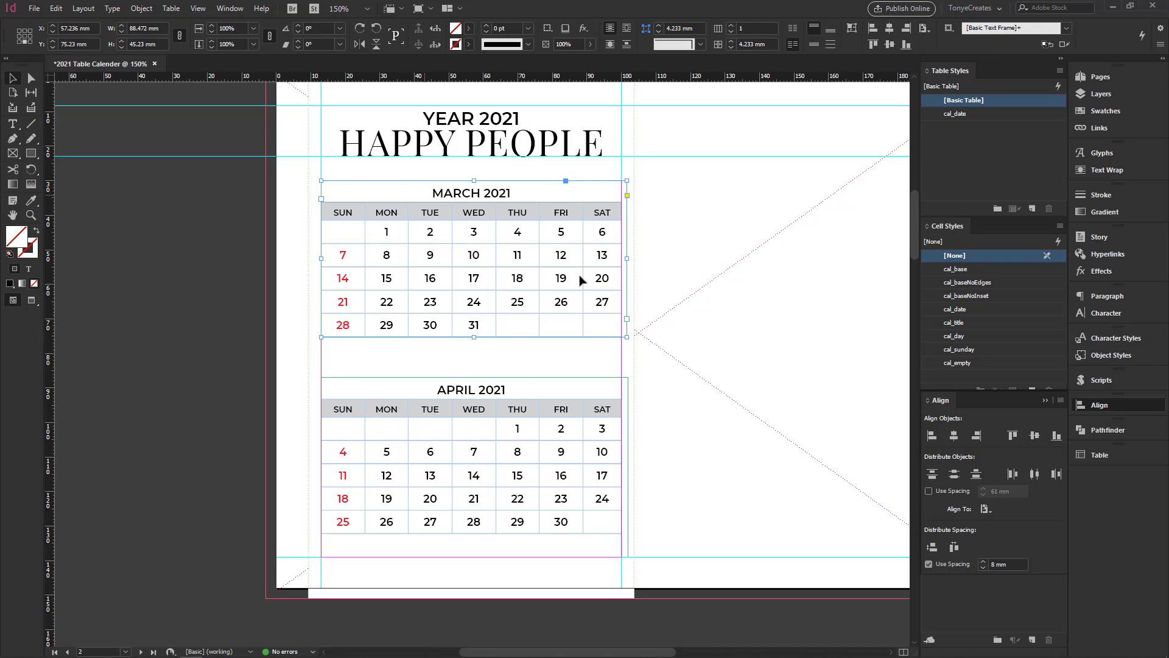
# Step: Fit the April frame to its content and distribute the March and April frames vertically with 8 mm spacing
pyautogui.keyDown('shift'); pyautogui.click(565, 446); pyautogui.keyUp('shift')
pyautogui.click(931, 546)
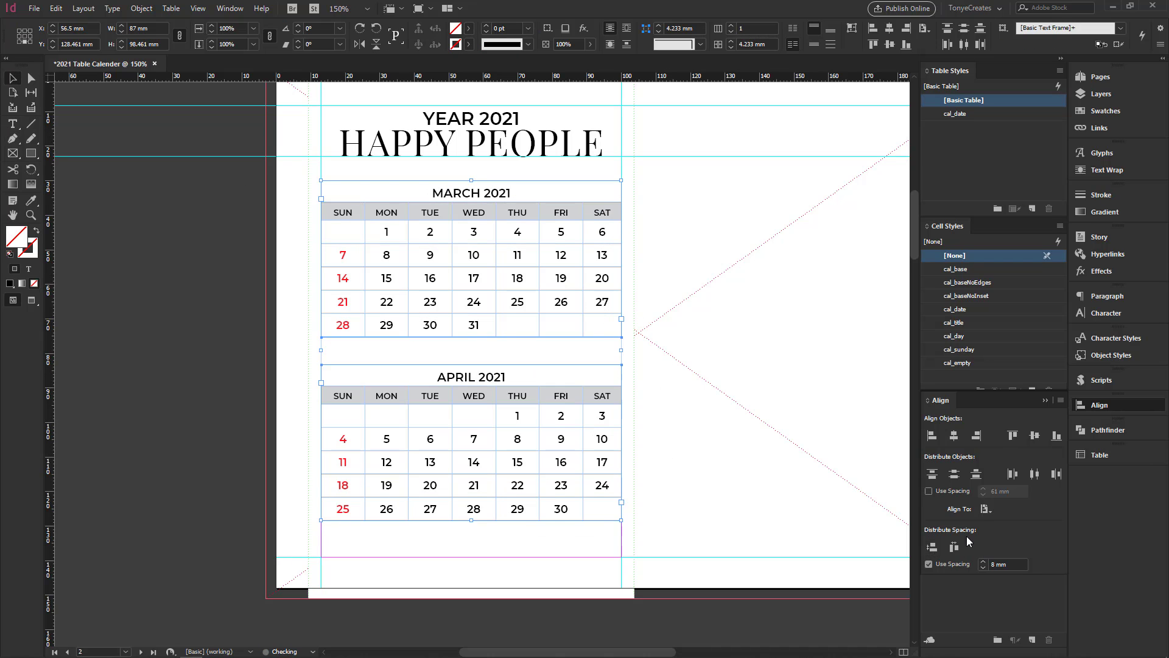
# Step: On page 3, align the June table to the left margin and narrow the May and June Saturday columns to the right margin
pyautogui.click(738, 436)
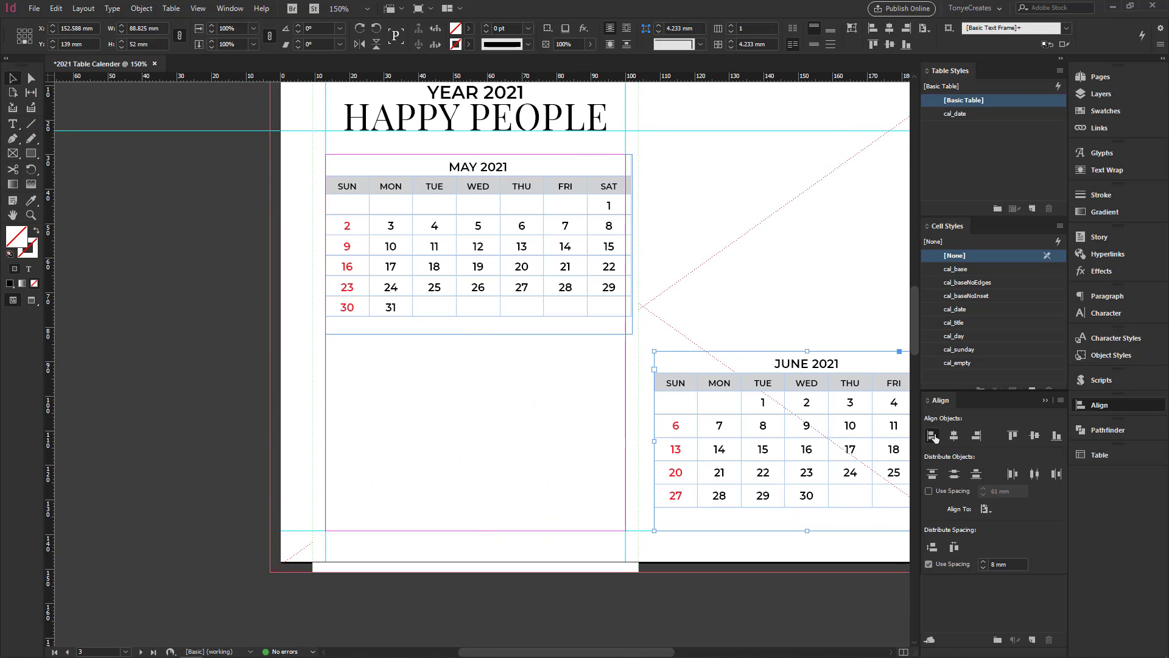
pyautogui.click(931, 435)
pyautogui.click(674, 331)
pyautogui.doubleClick(632, 263)
pyautogui.click(634, 276)
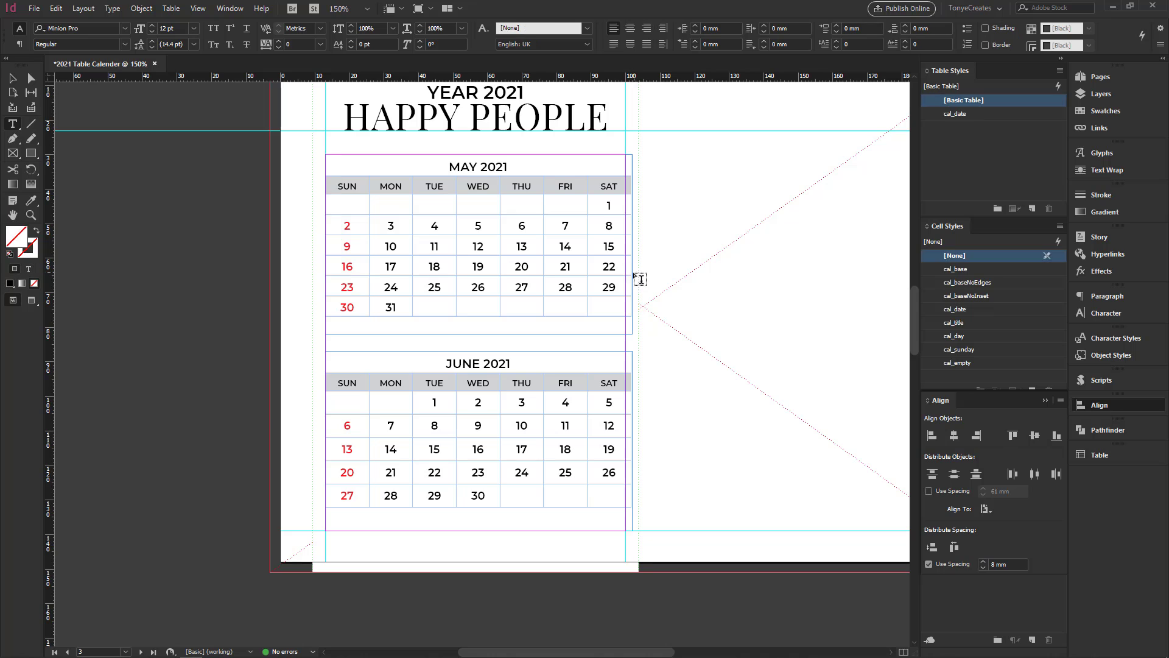
pyautogui.press('Escape')
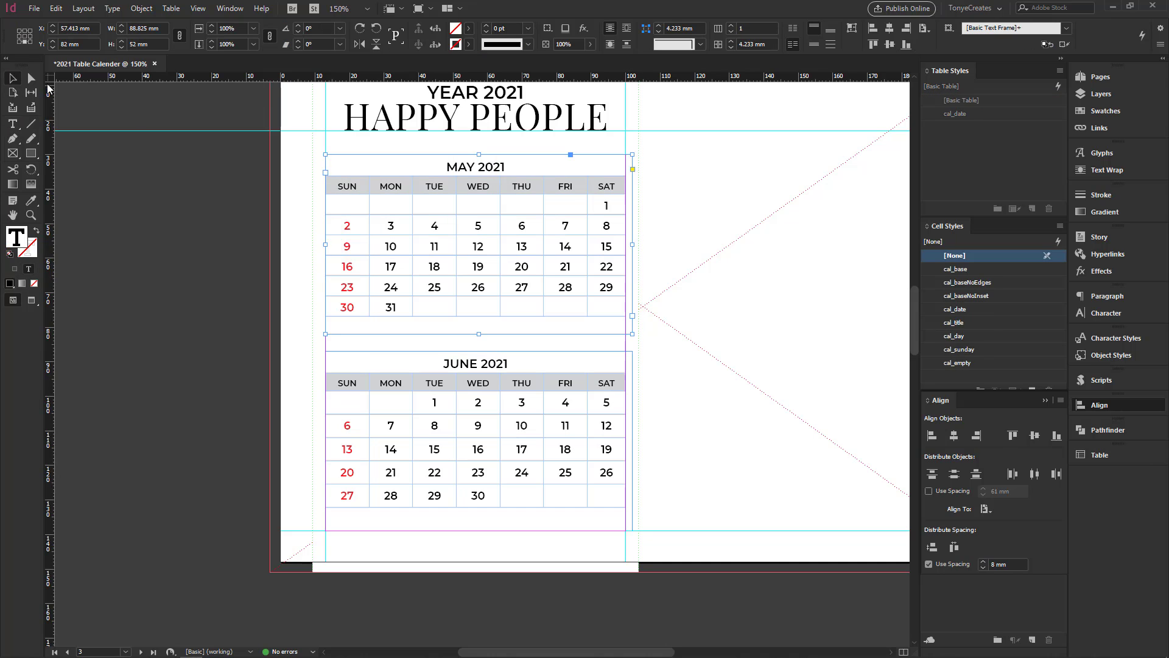
# Step: Fit the May and June text frames to their table content
pyautogui.doubleClick(632, 334)
pyautogui.click(615, 414)
pyautogui.doubleClick(632, 530)
# Step: Space the May and June frames 8 mm apart and centre them vertically within the margins as a temporary group
pyautogui.keyDown('shift'); pyautogui.click(612, 271); pyautogui.keyUp('shift')
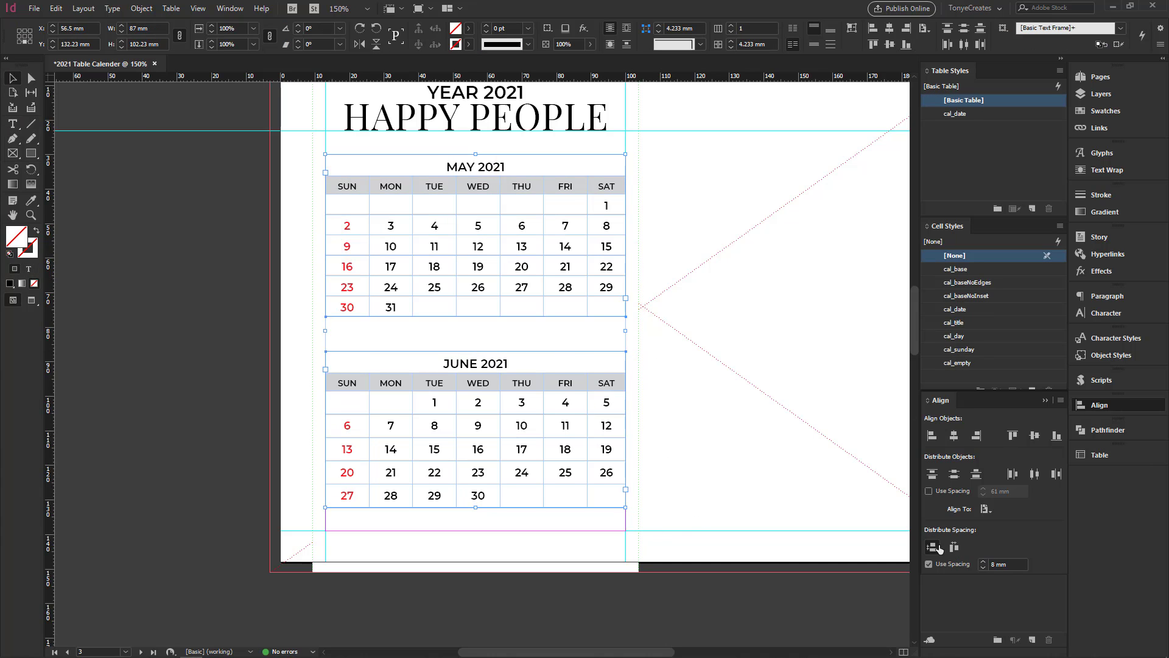
pyautogui.click(933, 546)
pyautogui.hotkey('ctrl', 'g')
pyautogui.click(1034, 435)
pyautogui.hotkey('ctrl', 'shift', 'g')
pyautogui.click(709, 467)
# Step: On page 4, stack the July and August tables at the left margin beneath the page title
pyautogui.moveTo(636, 349); pyautogui.dragTo(582, 217)
pyautogui.moveTo(757, 415); pyautogui.dragTo(428, 414)
pyautogui.click(686, 421)
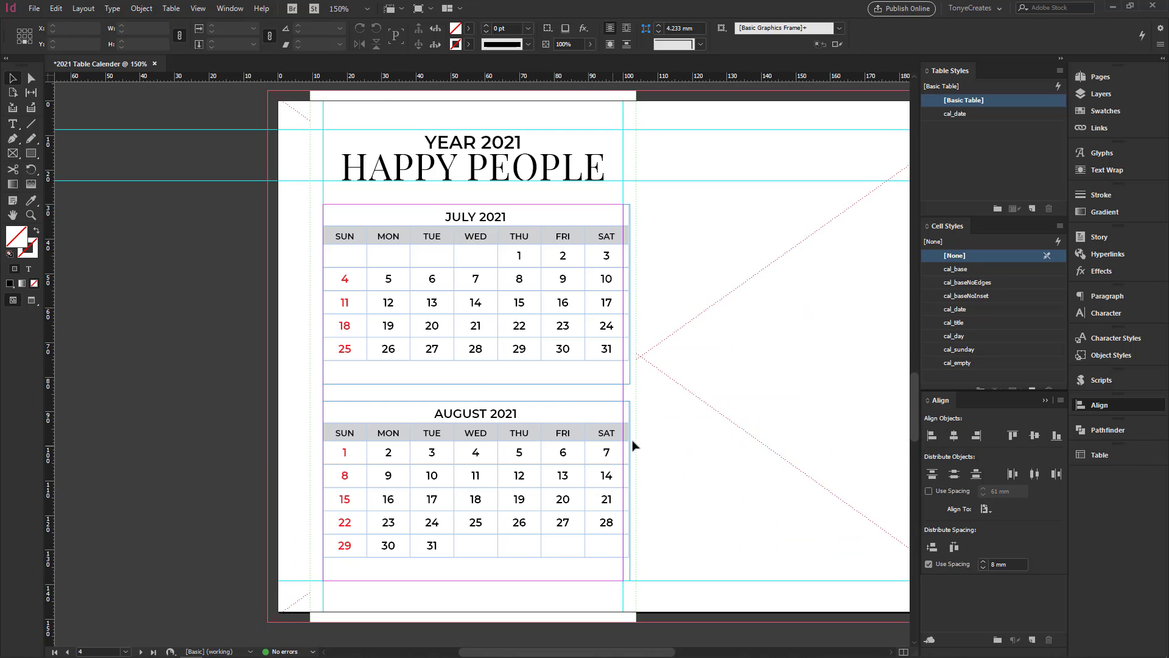
# Step: Narrow the Saturday columns of the July and August tables so their right edges meet the right margin
pyautogui.click(13, 124)
pyautogui.scroll(3, 657, 249)
pyautogui.moveTo(611, 346); pyautogui.dragTo(602, 346)
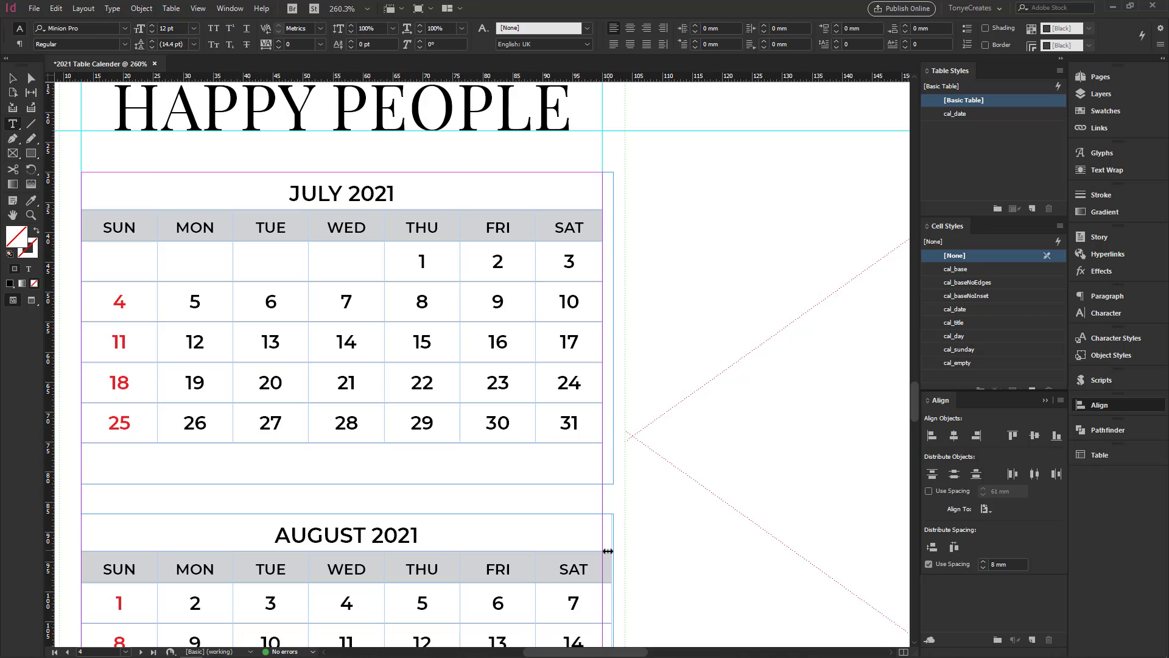
pyautogui.moveTo(611, 551); pyautogui.dragTo(603, 551)
# Step: Fit the July and August frames to their content and distribute them vertically with 8 mm spacing
pyautogui.press('v')
pyautogui.click(556, 355)
pyautogui.doubleClick(613, 484)
pyautogui.scroll(-3, 639, 486)
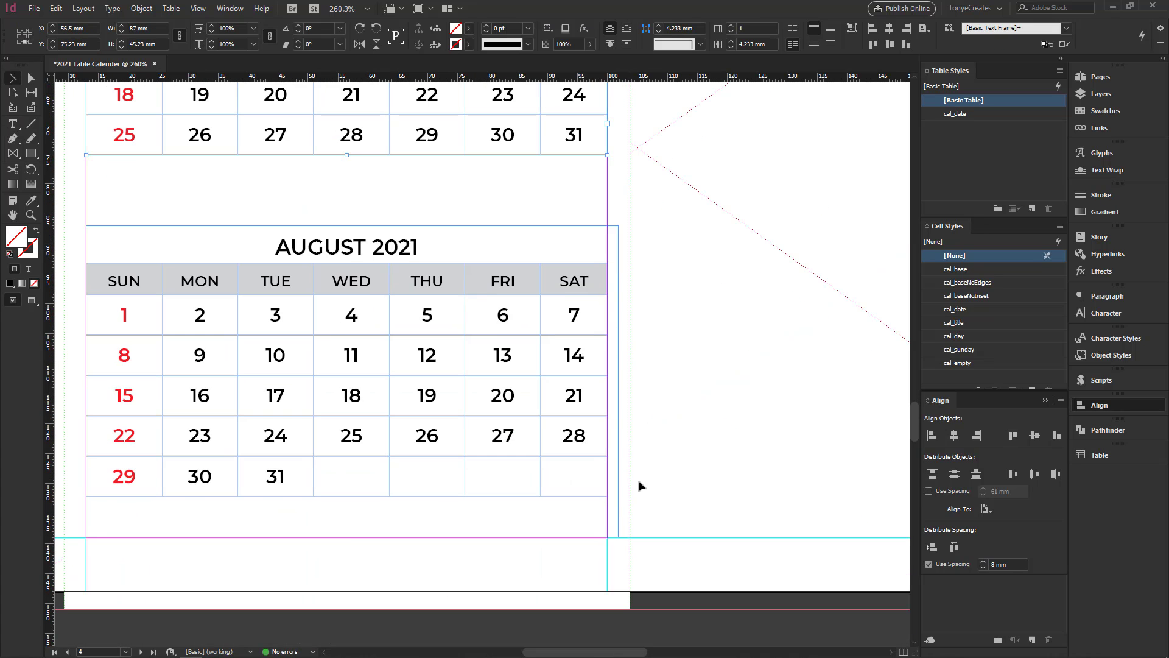
pyautogui.click(600, 493)
pyautogui.doubleClick(612, 538)
pyautogui.click(630, 540)
pyautogui.keyDown('ctrl'); pyautogui.keyDown('alt'); pyautogui.click(484, 233); pyautogui.keyUp('alt'); pyautogui.keyUp('ctrl')
pyautogui.keyDown('ctrl'); pyautogui.keyDown('alt'); pyautogui.click(531, 311); pyautogui.keyUp('alt'); pyautogui.keyUp('ctrl')
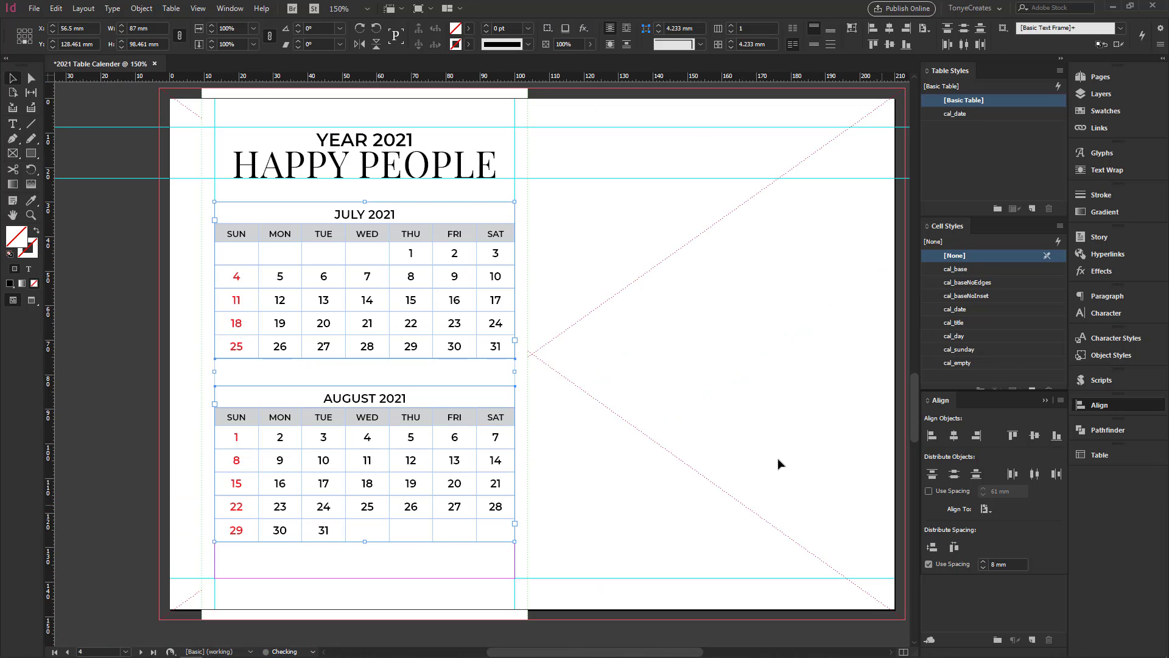
# Step: On page 5, align the September table to the top margin and the October table to the left margin
pyautogui.scroll(-5, 626, 472)
pyautogui.moveTo(602, 567); pyautogui.dragTo(633, 95)
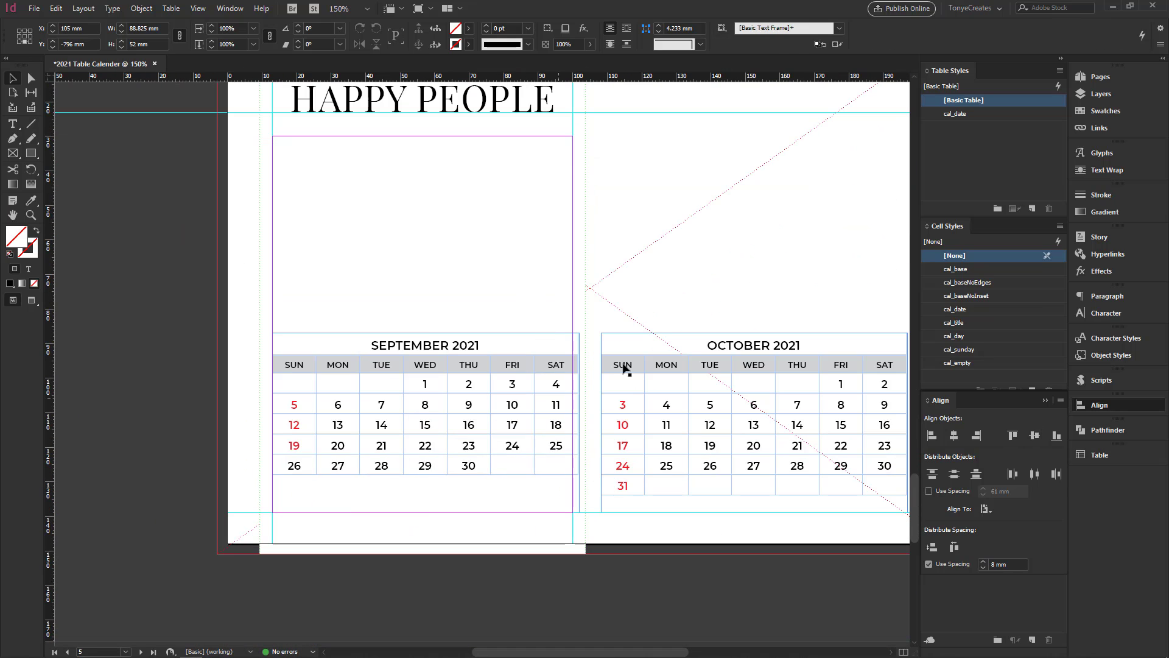
pyautogui.click(548, 371)
pyautogui.click(882, 43)
pyautogui.click(685, 356)
pyautogui.click(883, 28)
pyautogui.click(700, 173)
# Step: Narrow the September and October Saturday columns to the right margin and fit both frames to their content
pyautogui.press('t')
pyautogui.moveTo(578, 244); pyautogui.dragTo(573, 246)
pyautogui.moveTo(576, 421); pyautogui.dragTo(572, 425)
pyautogui.click(13, 78)
pyautogui.moveTo(589, 294); pyautogui.dragTo(548, 359)
pyautogui.hotkey('ctrl', 'alt', 'c')
# Step: Space the September and October frames 8 mm apart, then group them and centre the group vertically within the margins
pyautogui.moveTo(616, 241); pyautogui.dragTo(528, 369)
pyautogui.click(932, 546)
pyautogui.hotkey('ctrl', 'g')
pyautogui.click(1034, 435)
pyautogui.click(682, 479)
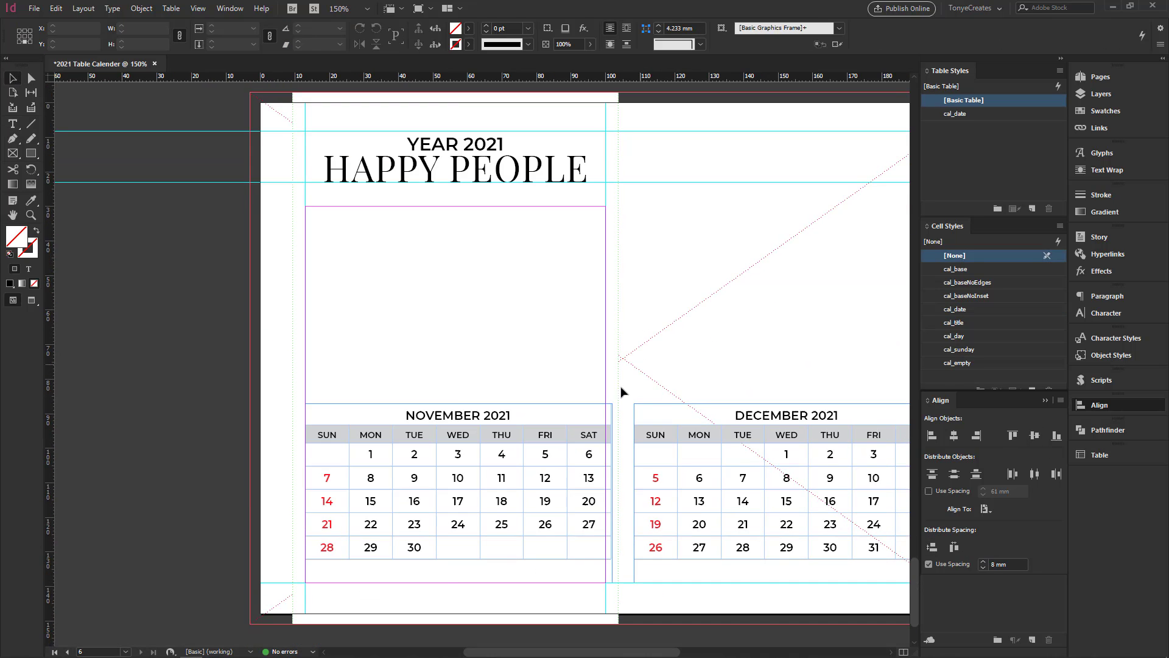
# Step: On page 6, stack the November and December tables at the left margin and narrow their Saturday columns to the right margin
pyautogui.click(663, 359)
pyautogui.press('t')
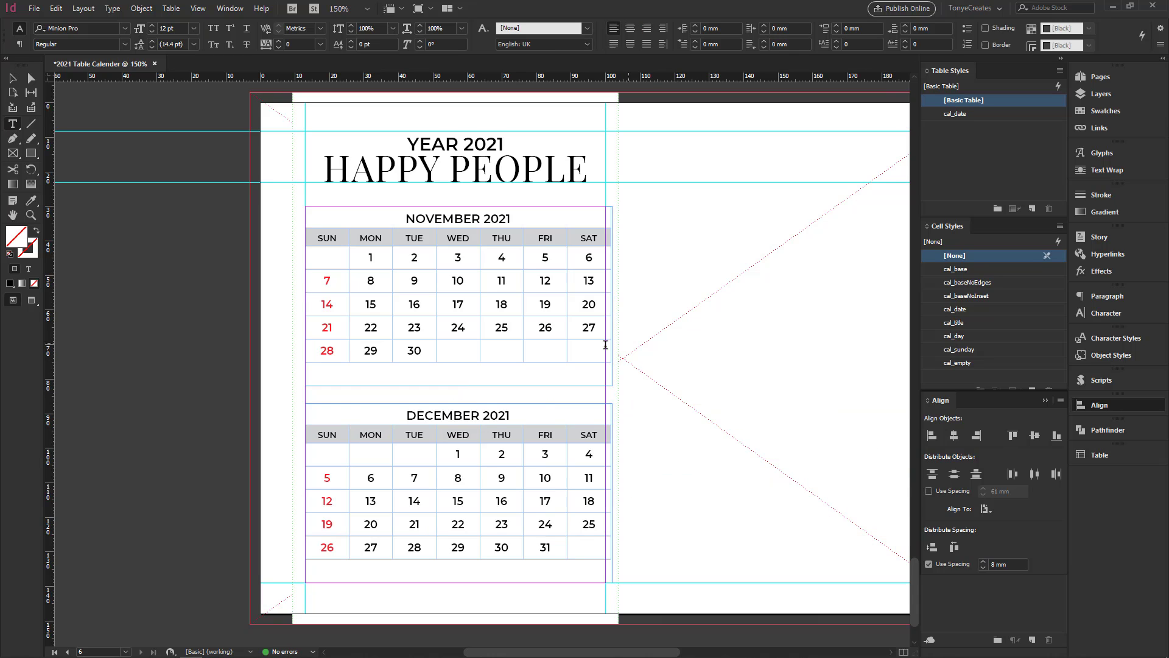
pyautogui.moveTo(611, 346); pyautogui.dragTo(605, 350)
pyautogui.moveTo(610, 428); pyautogui.dragTo(605, 428)
# Step: Select the November and December frames and fit both to their table content
pyautogui.press('v')
pyautogui.moveTo(656, 296); pyautogui.dragTo(600, 465)
pyautogui.hotkey('ctrl', 'alt', 'c')
# Step: Space the November and December frames 8 mm apart, then group them and centre the group vertically within the margins
pyautogui.click(931, 546)
pyautogui.hotkey('ctrl', 'g')
pyautogui.click(1034, 435)
pyautogui.click(770, 373)
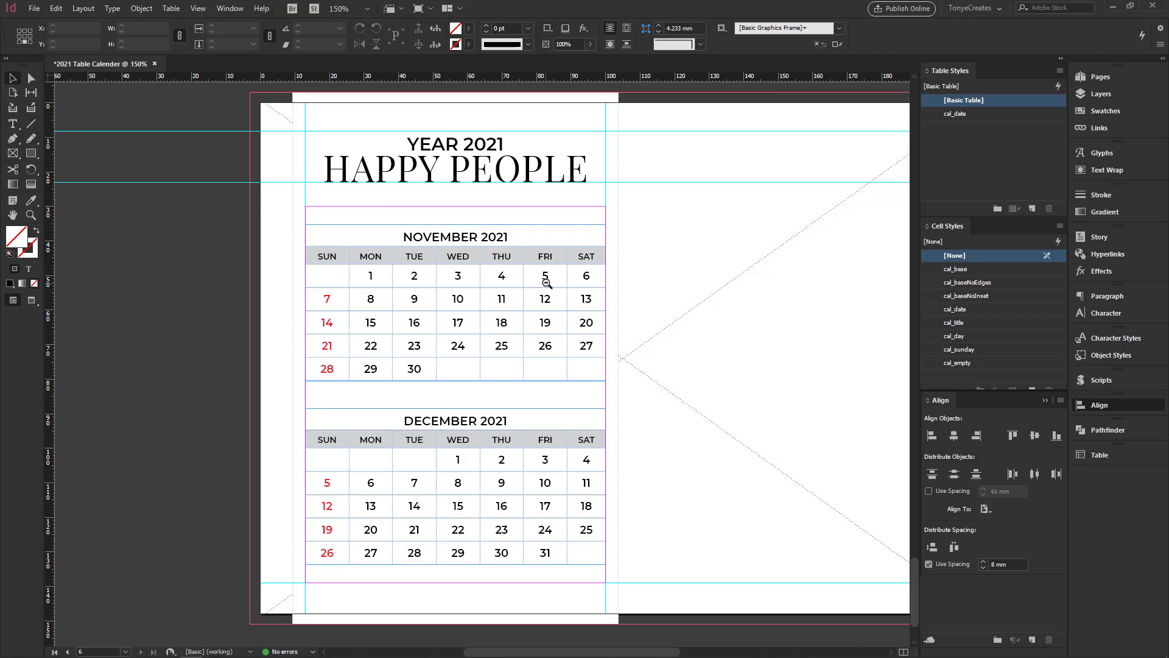
# Step: Preview the calendar pages without guides from the last page back to the first and check the table positions
pyautogui.keyDown('ctrl'); pyautogui.keyDown('alt'); pyautogui.click(551, 308); pyautogui.keyUp('alt'); pyautogui.keyUp('ctrl')
pyautogui.keyDown('ctrl'); pyautogui.keyDown('alt'); pyautogui.click(553, 314); pyautogui.keyUp('alt'); pyautogui.keyUp('ctrl')
pyautogui.keyDown('ctrl'); pyautogui.keyDown('alt'); pyautogui.click(555, 319); pyautogui.keyUp('alt'); pyautogui.keyUp('ctrl')
pyautogui.press('w')
pyautogui.moveTo(431, 210); pyautogui.dragTo(613, 425)
pyautogui.scroll(5, 613, 425)
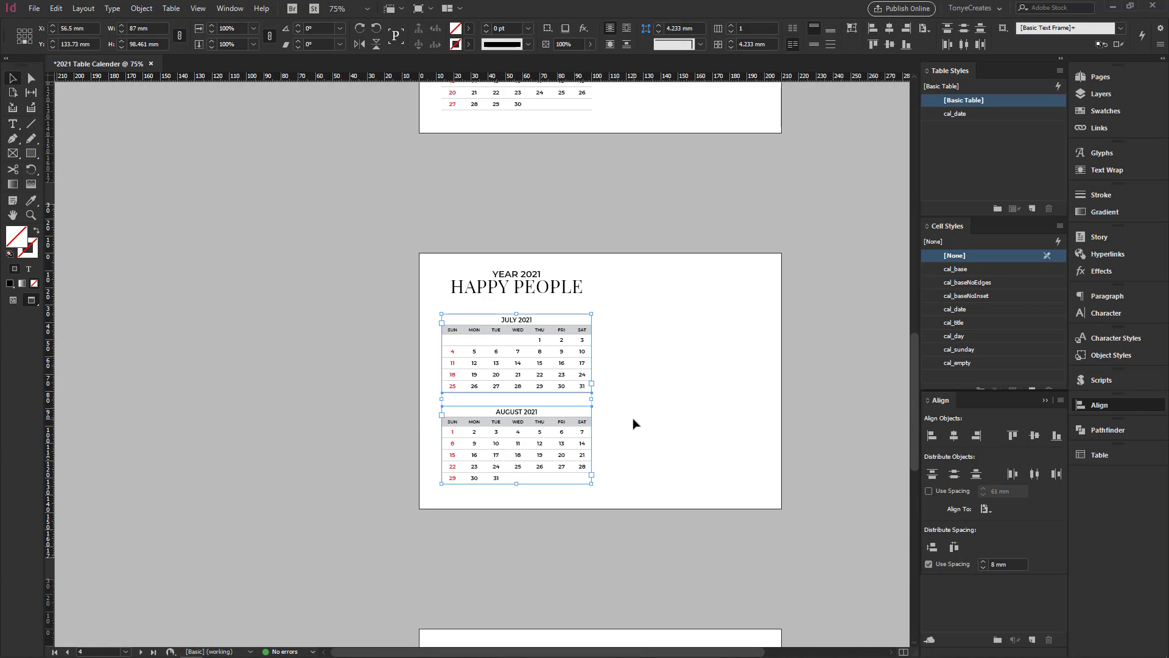
pyautogui.scroll(15, 633, 422)
pyautogui.hotkey('ctrl', '0')
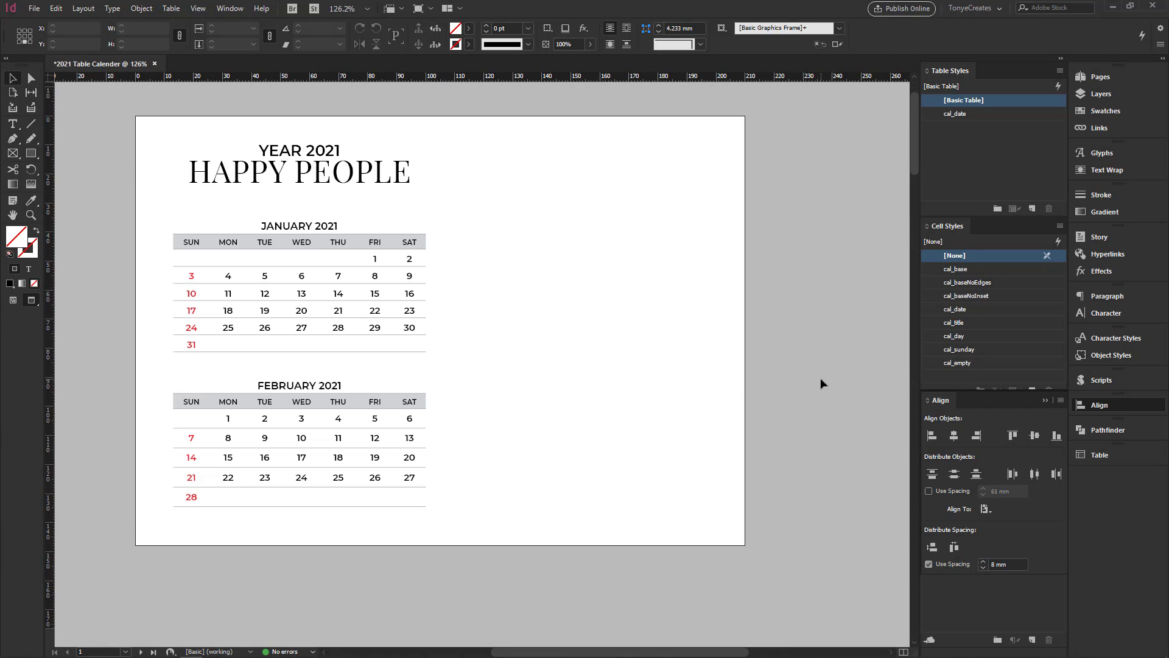
# Step: Show the guides again and save the document under the new name 2021 Table Calender_Example
pyautogui.press('w')
pyautogui.hotkey('ctrl', 'shift', 's')
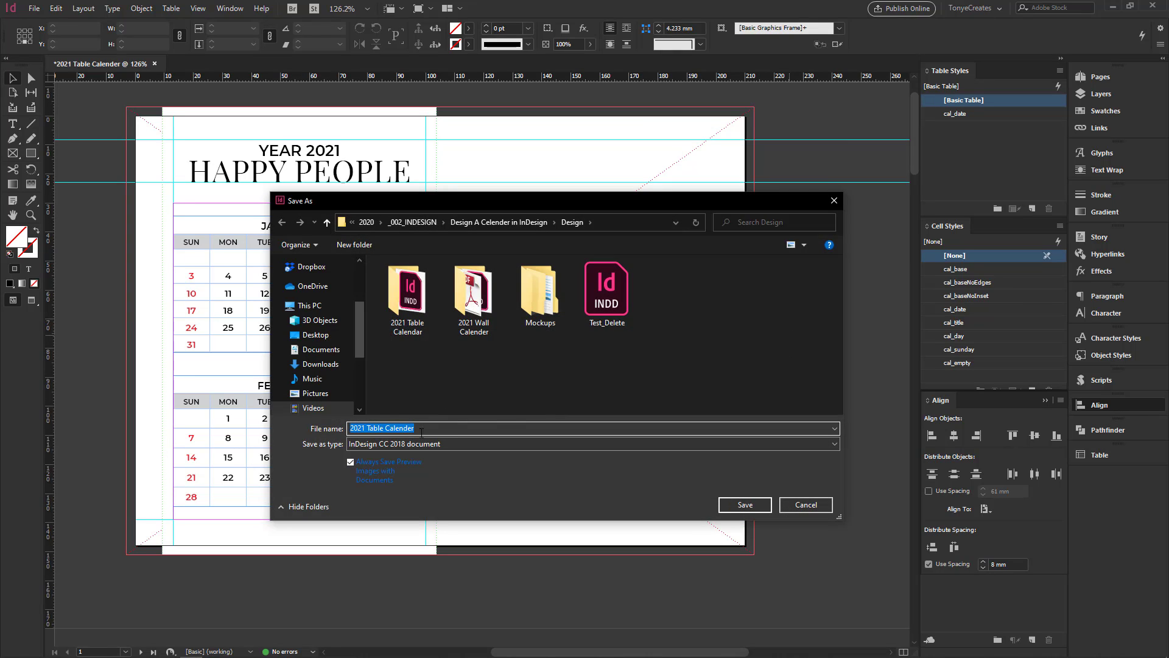
pyautogui.click(497, 426)
pyautogui.write('_Dump')
pyautogui.press('Return')
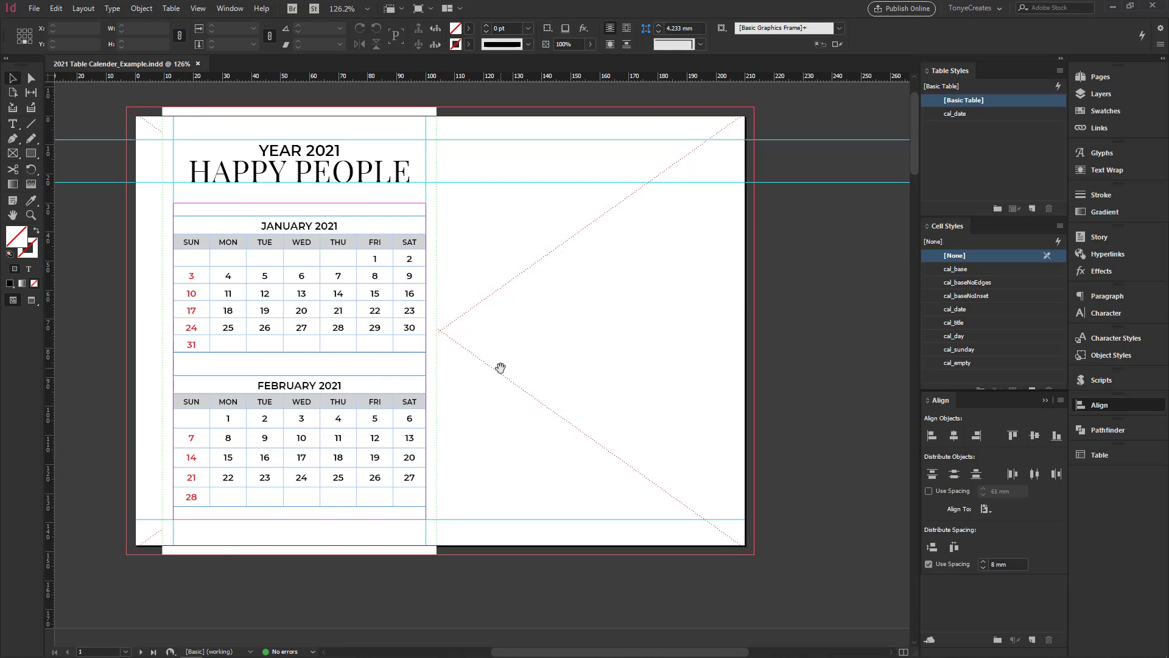
# Step: Load all six photos from the Table Calender folder for placing
pyautogui.moveTo(500, 367); pyautogui.dragTo(565, 355)
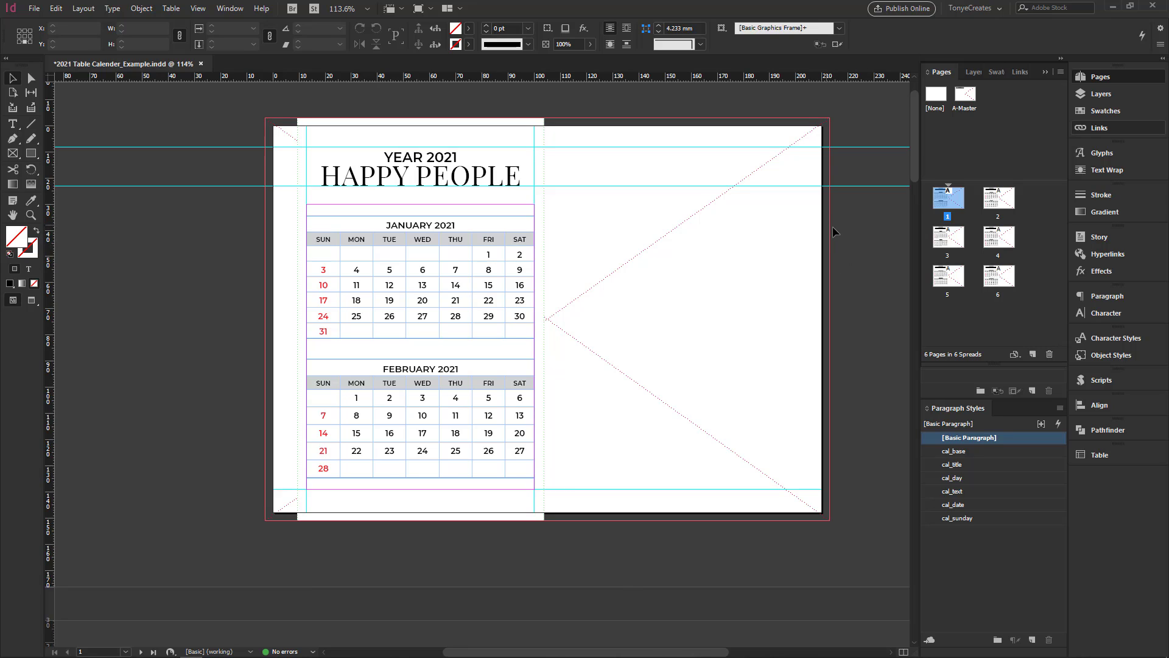
pyautogui.click(34, 9)
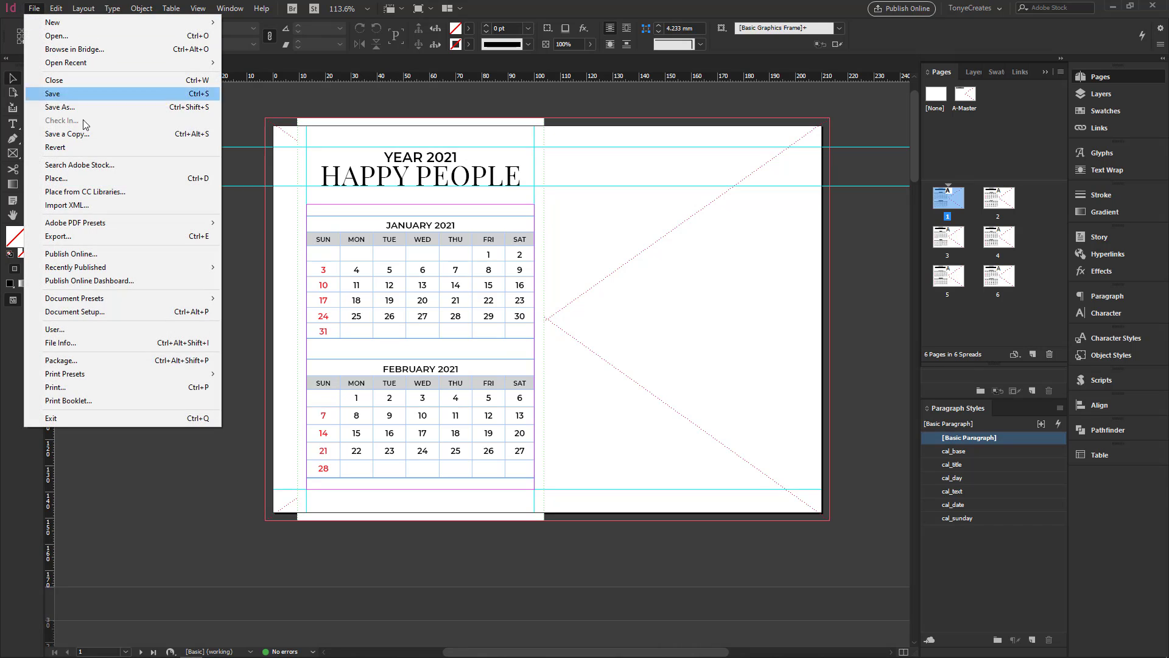
pyautogui.click(56, 178)
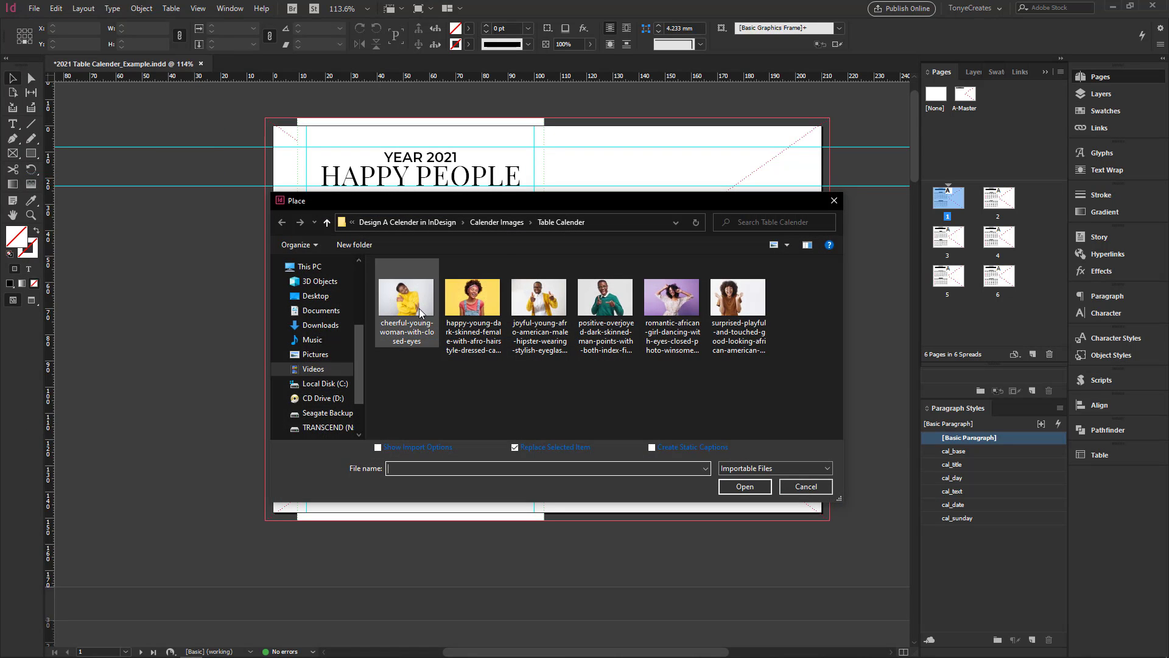
pyautogui.moveTo(404, 389); pyautogui.dragTo(741, 310)
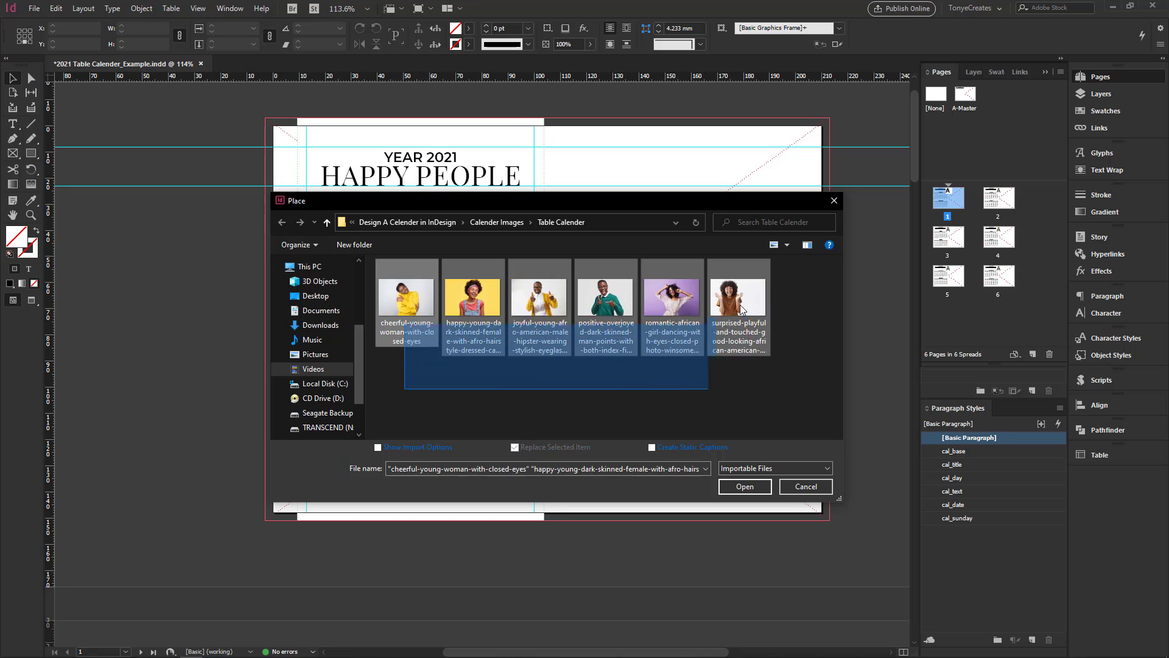
pyautogui.click(743, 486)
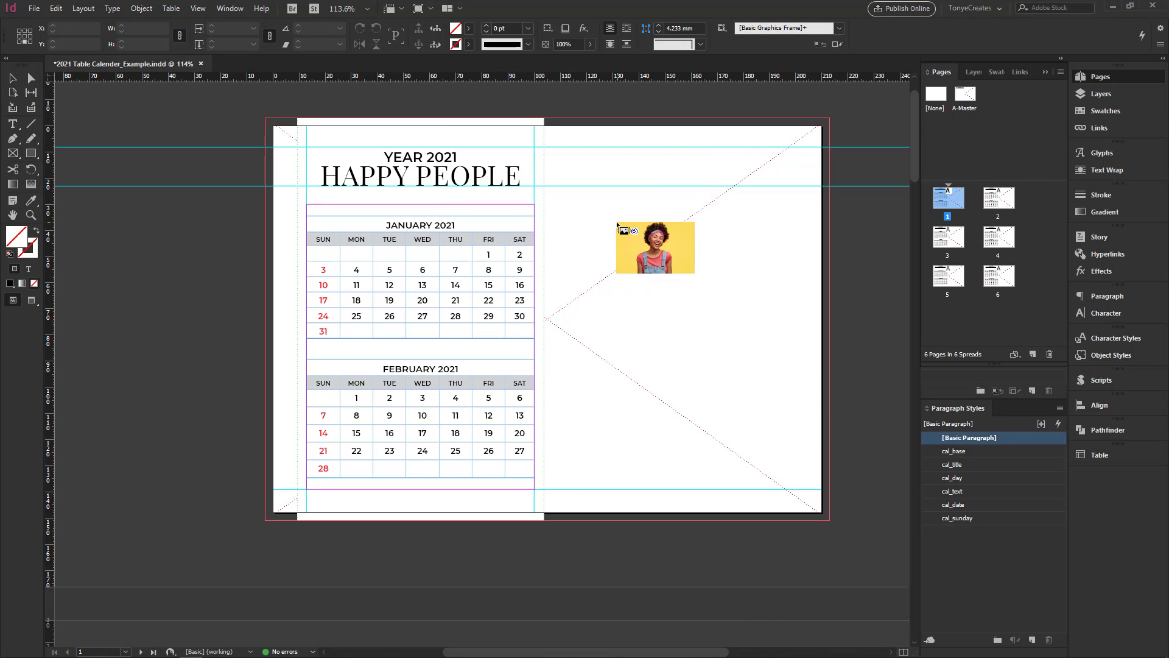
# Step: Place the smiling woman on yellow in the January–February page's image frame and the man in the yellow cardigan in the March–April page's frame
pyautogui.click(1100, 94)
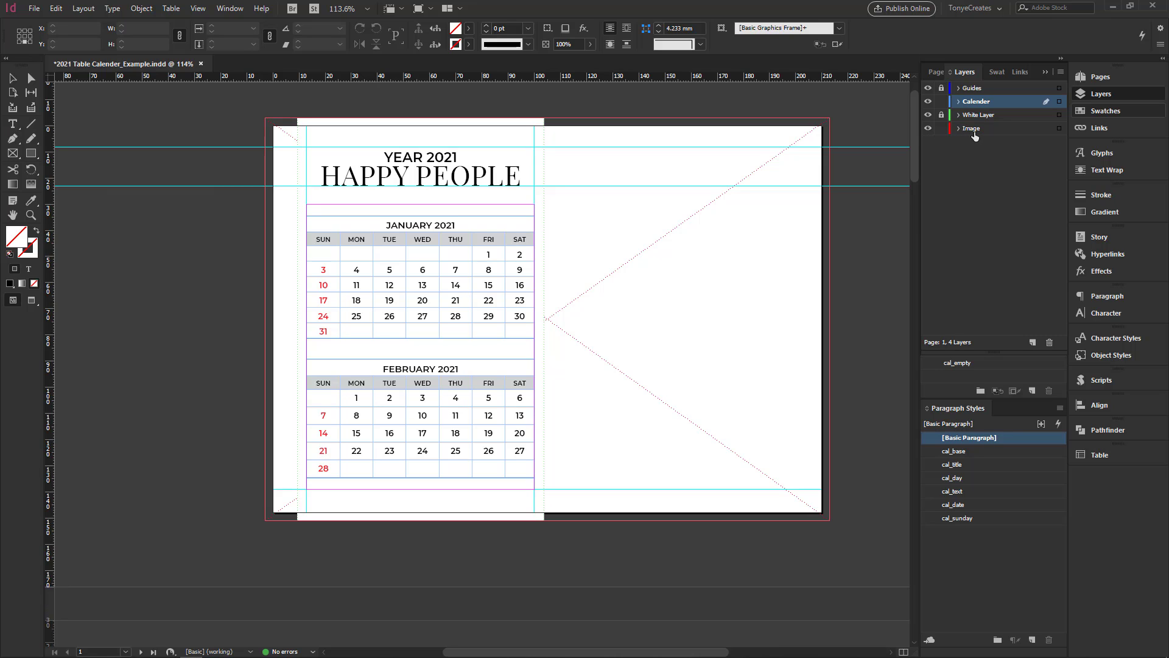
pyautogui.click(1047, 72)
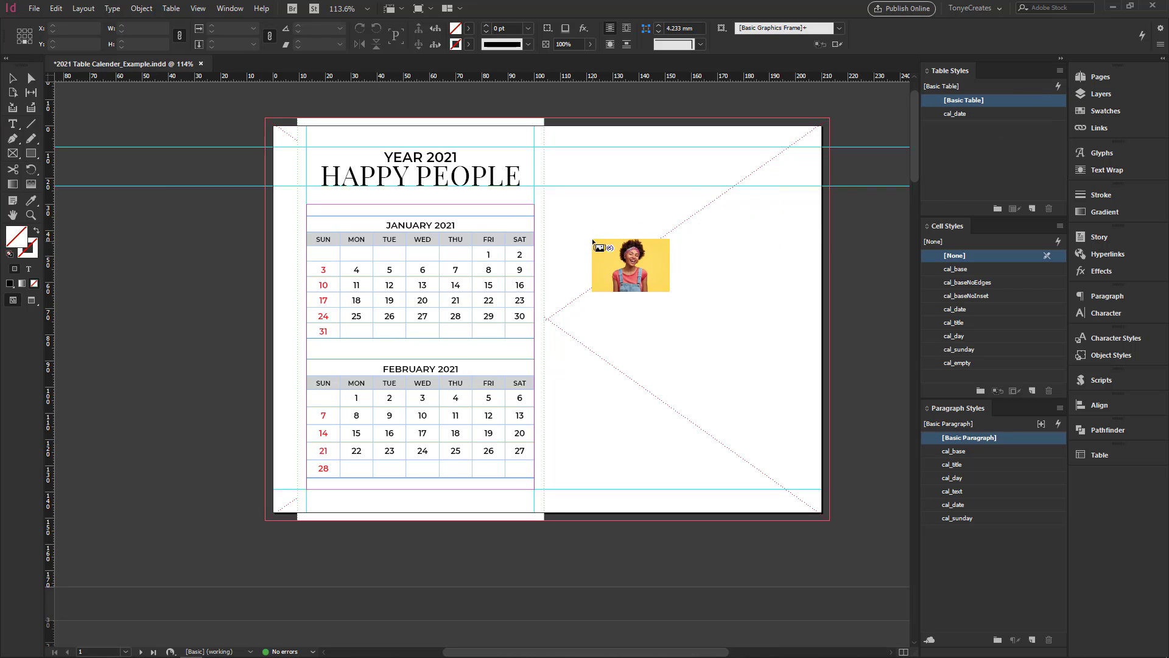
pyautogui.click(701, 325)
pyautogui.press('space')
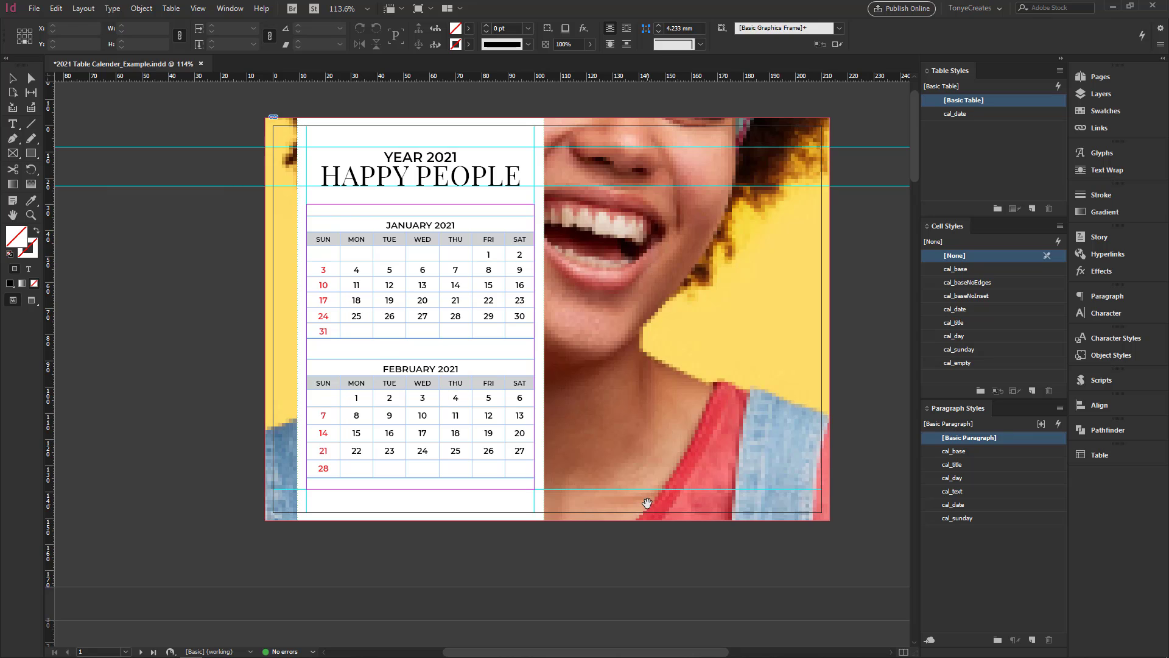
pyautogui.scroll(-10, 651, 510)
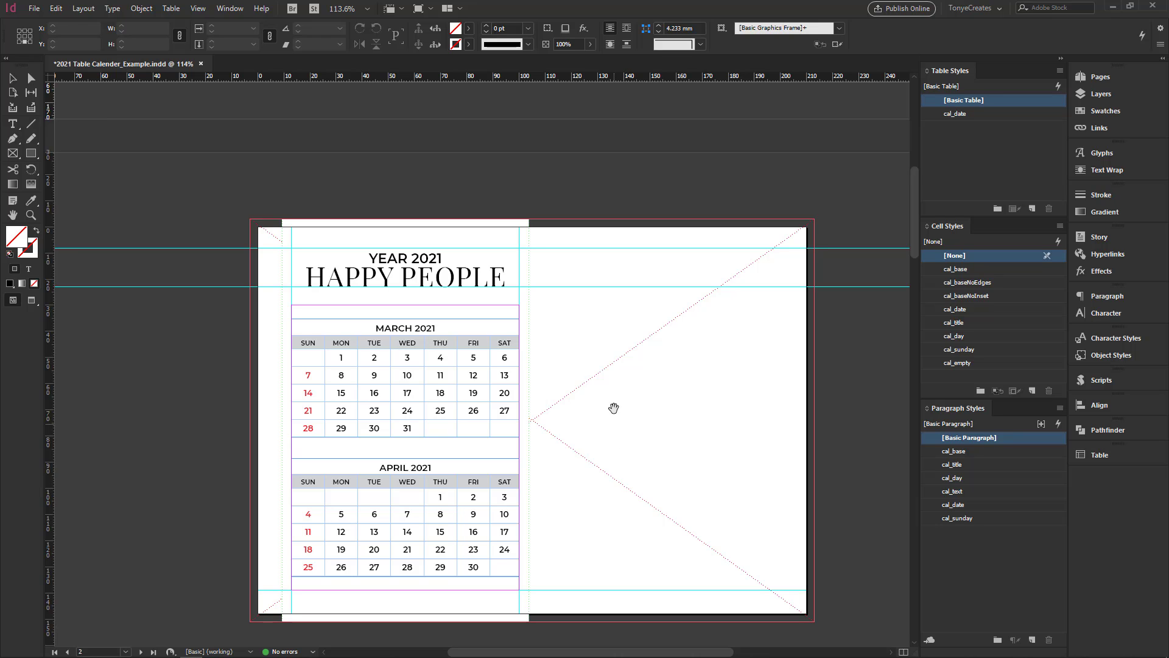
pyautogui.moveTo(621, 418); pyautogui.dragTo(651, 339)
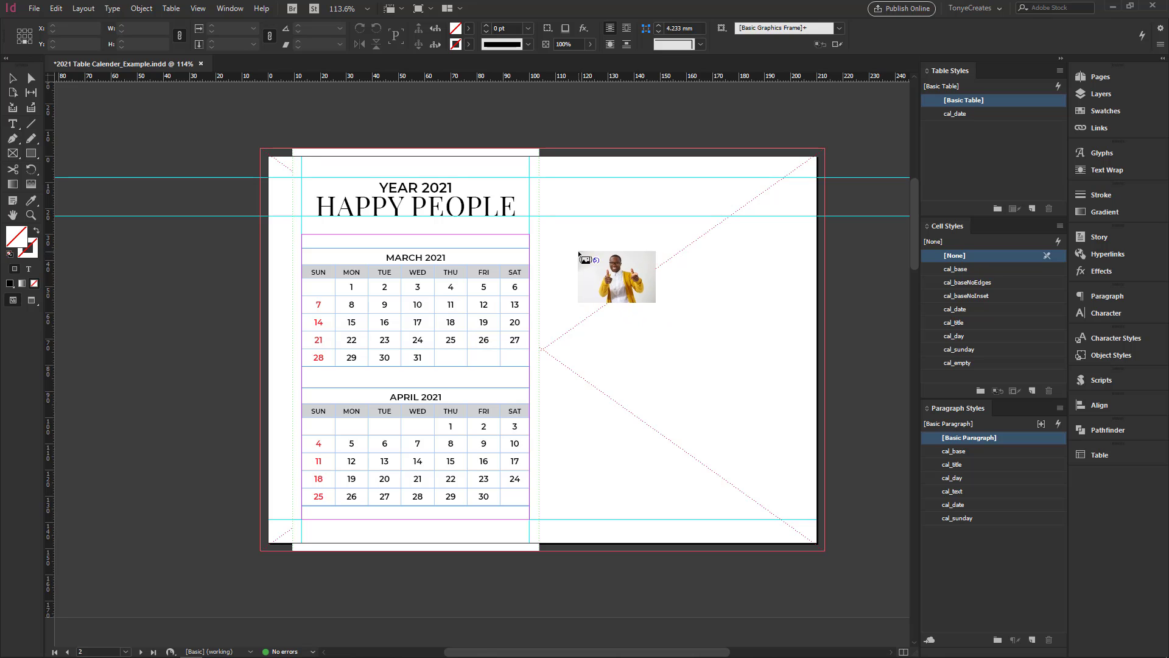
pyautogui.click(620, 280)
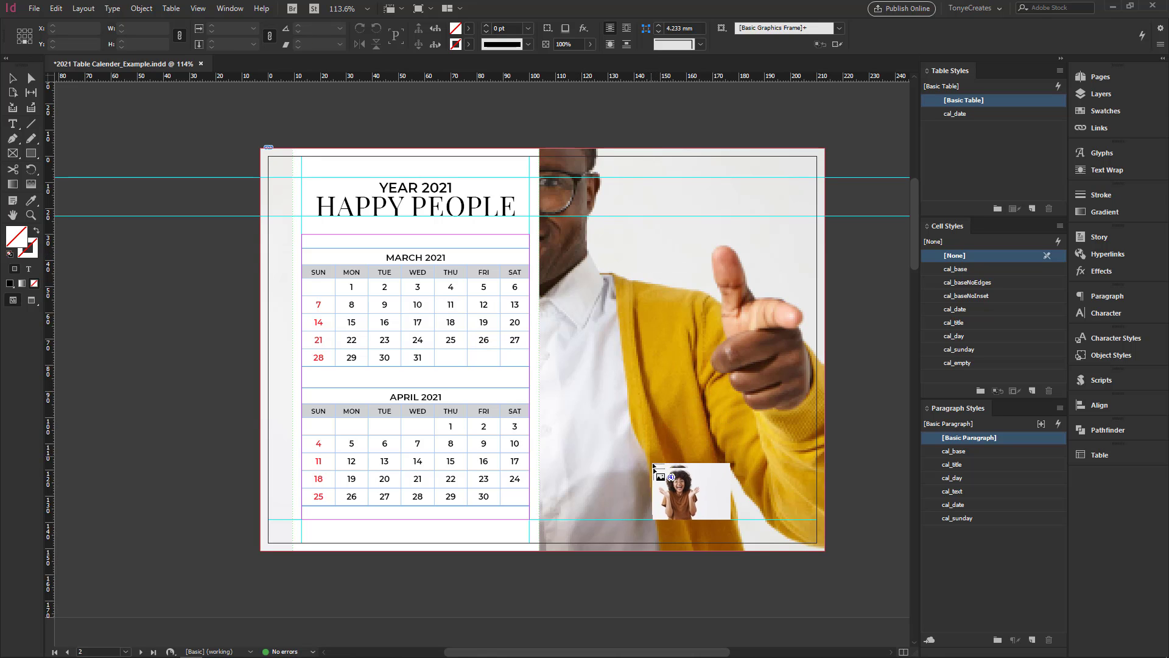
# Step: Place the woman in the brown top in the May–June image frame and the person in the yellow sweater in the July–August frame
pyautogui.scroll(-5, 654, 475)
pyautogui.scroll(-3, 653, 475)
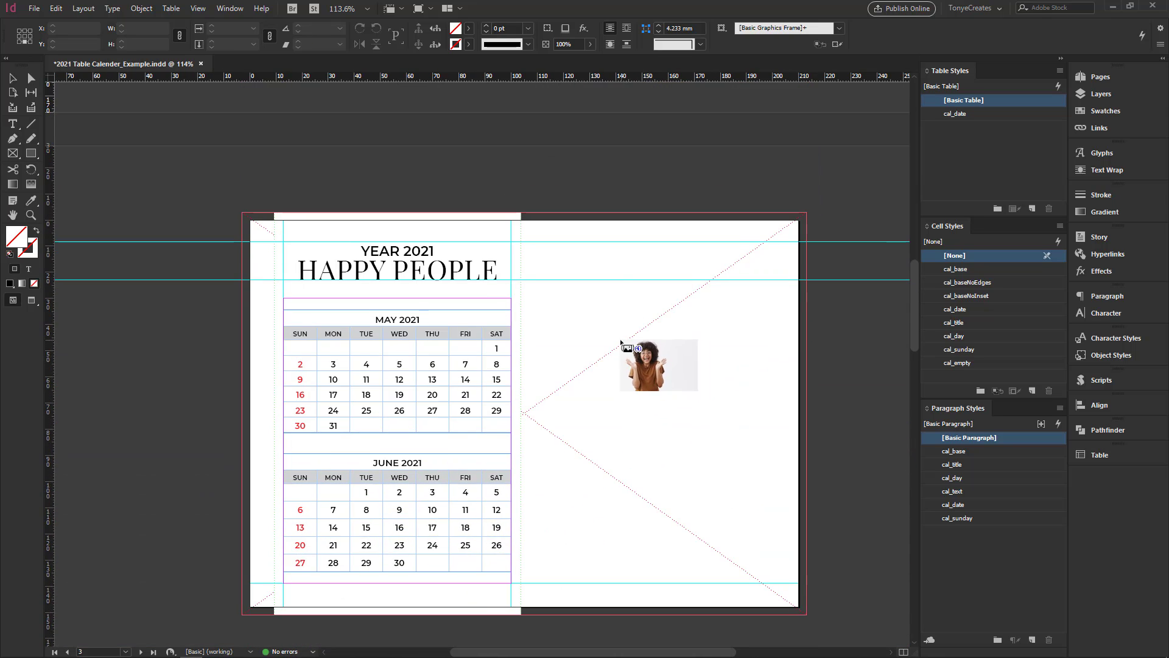
pyautogui.click(621, 341)
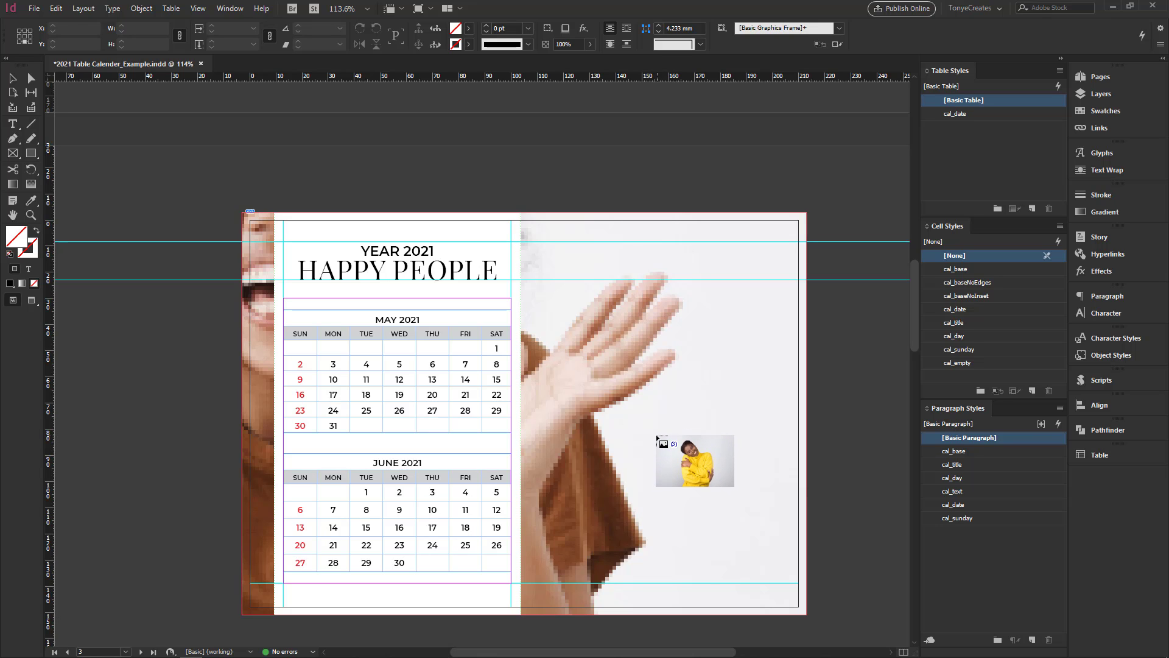
pyautogui.scroll(-5, 647, 504)
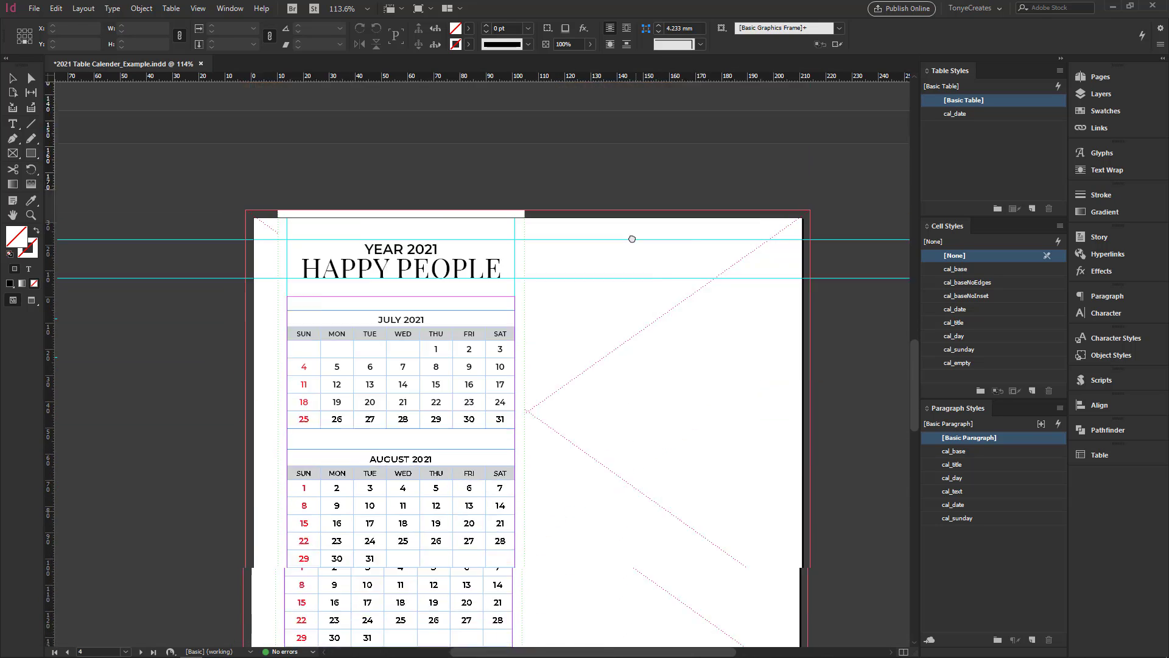
pyautogui.scroll(-10, 655, 513)
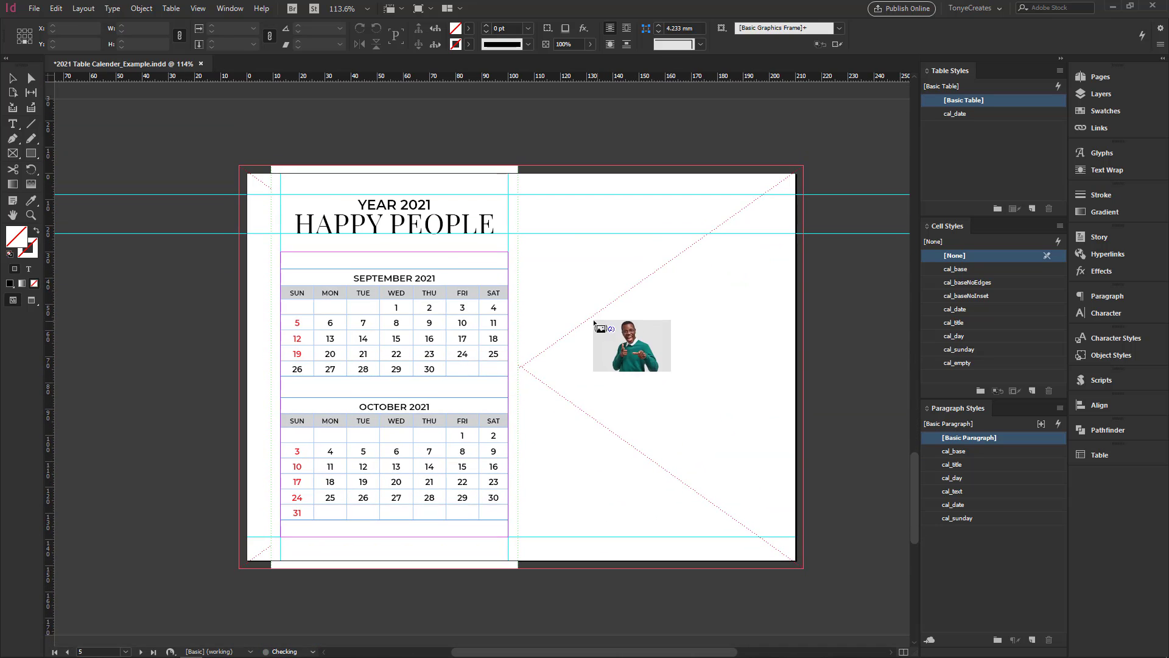
# Step: Place the man in the green sweater in the September–October image frame and the woman on purple in the November–December frame
pyautogui.click(609, 366)
pyautogui.scroll(-5, 639, 532)
pyautogui.scroll(-5, 640, 532)
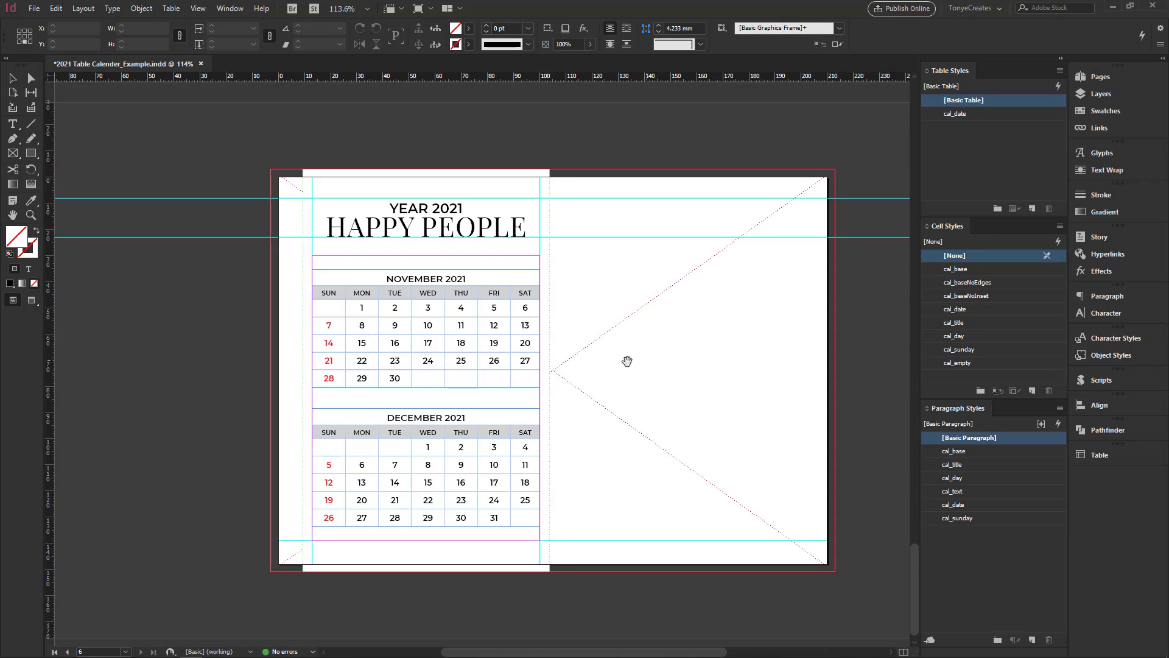
pyautogui.click(729, 334)
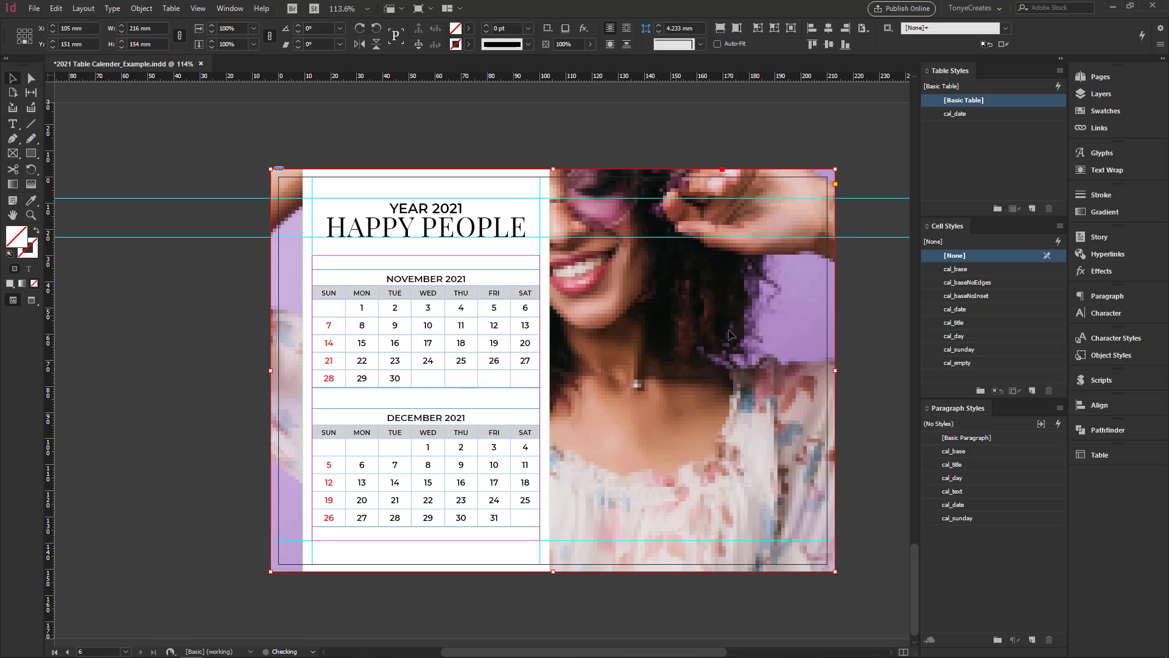
pyautogui.click(860, 373)
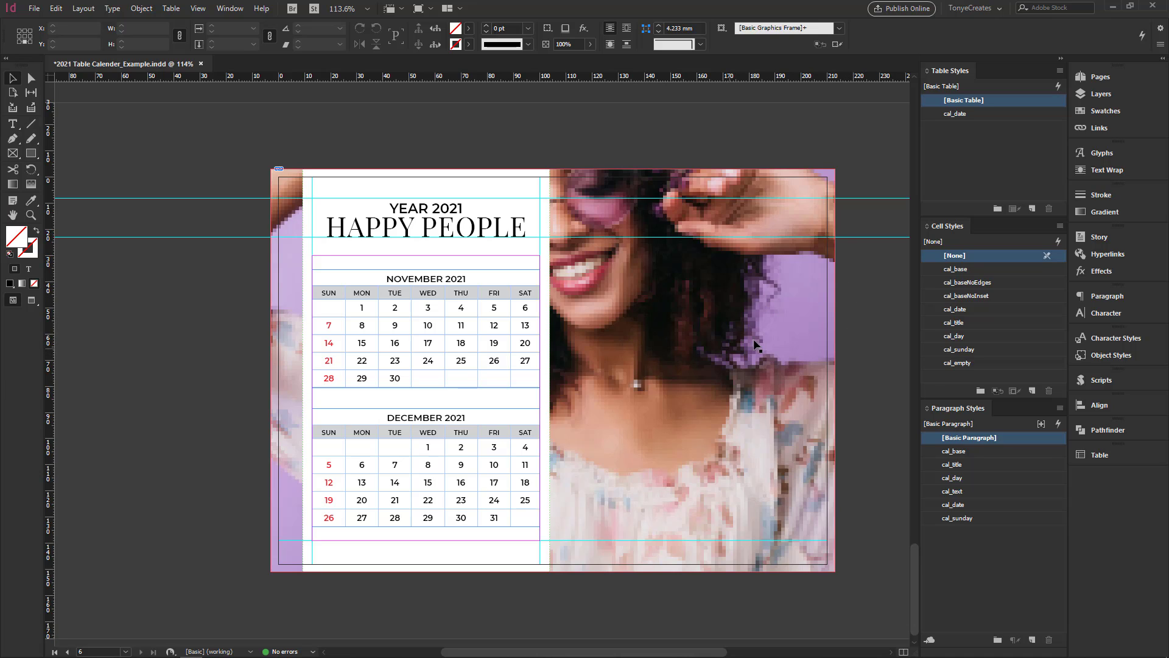
# Step: Select the November–December photo frame and set the display performance to High Quality Display
pyautogui.click(624, 366)
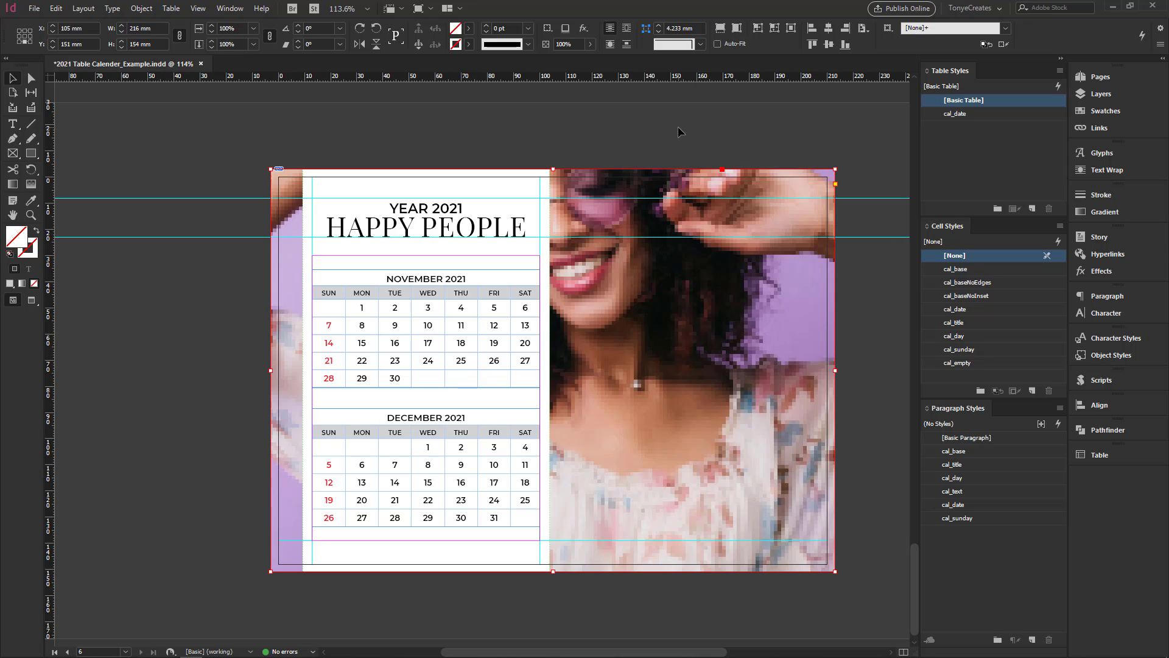
pyautogui.click(198, 9)
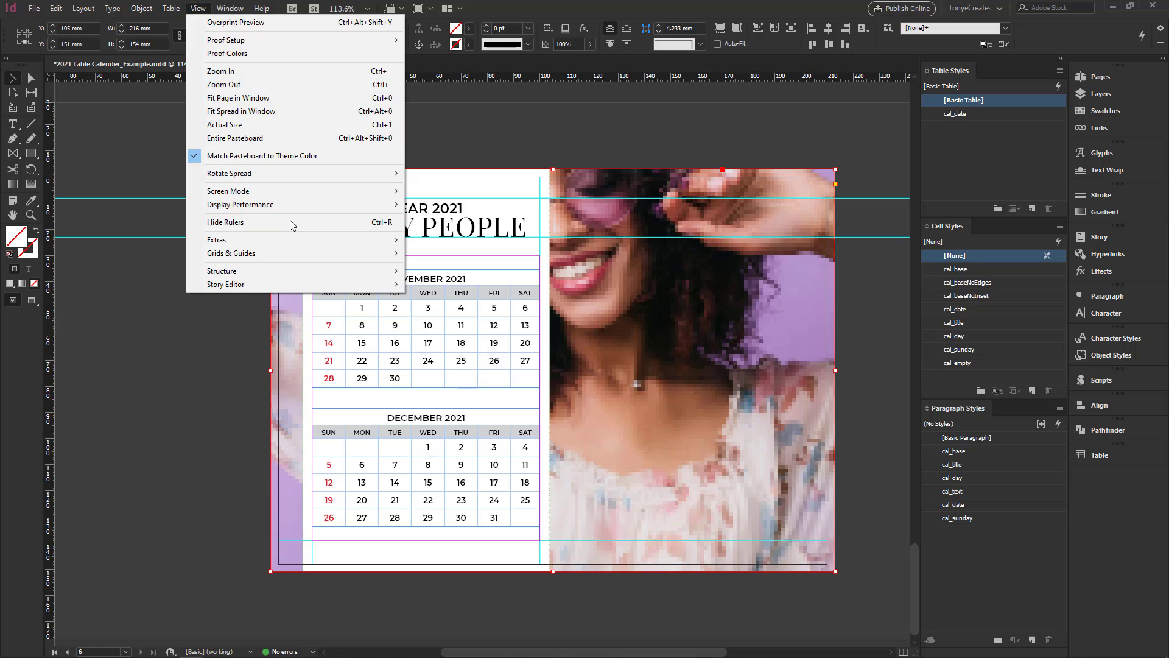
pyautogui.moveTo(294, 203)
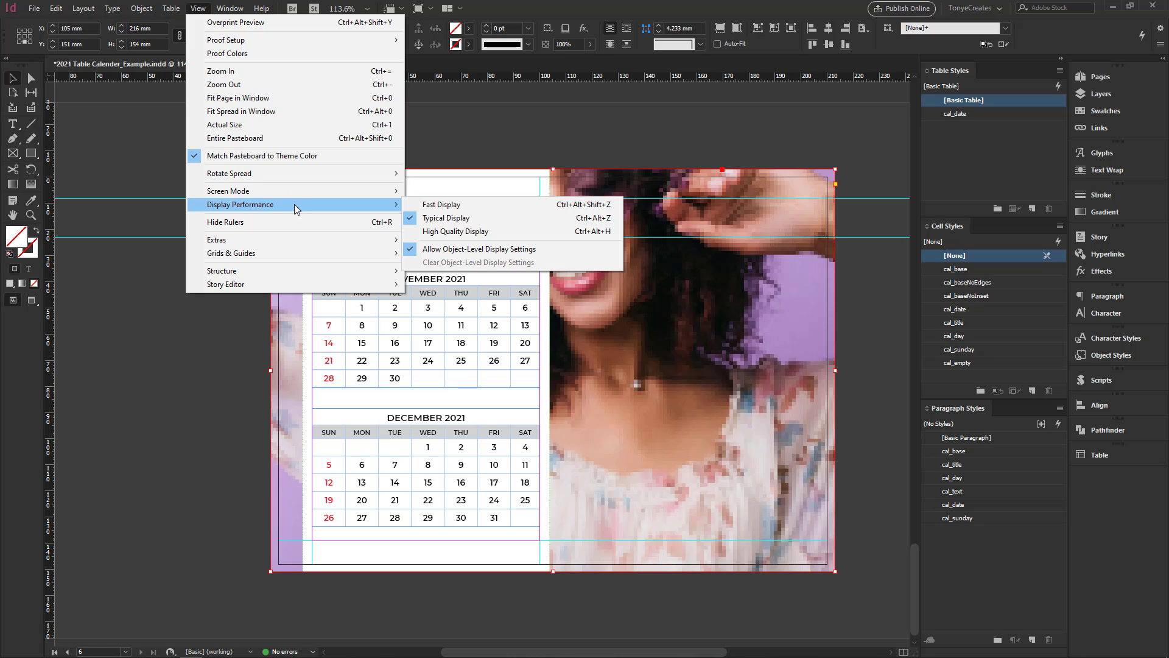
pyautogui.click(470, 234)
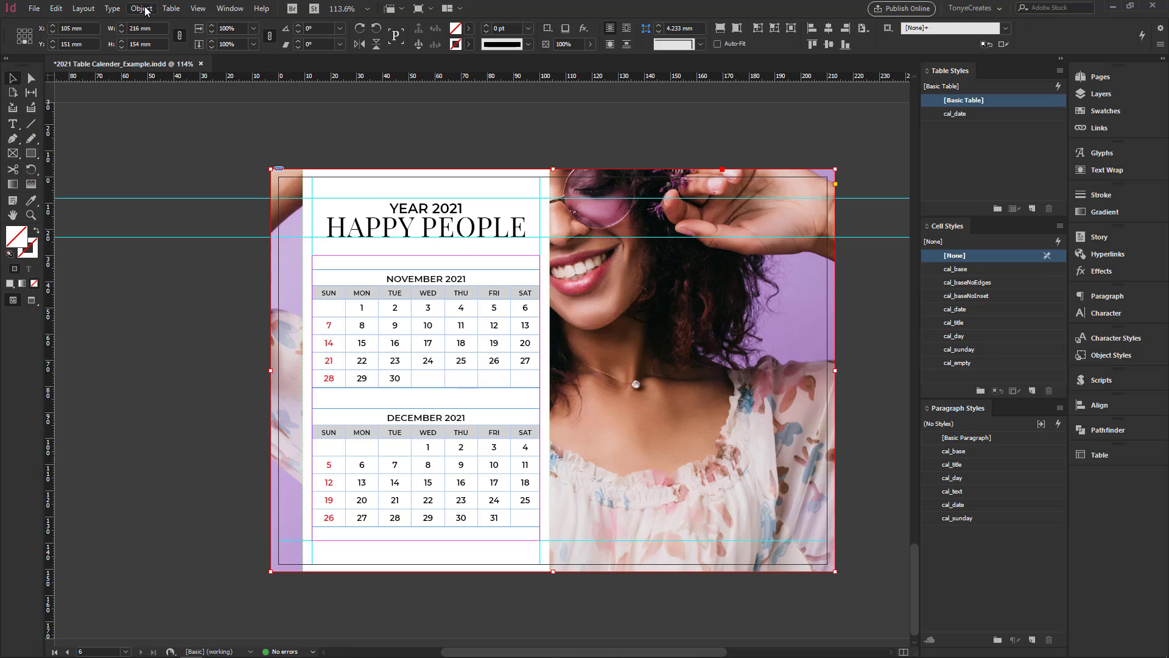
# Step: Set the display performance back to Typical Display and deselect the November–December photo frame
pyautogui.click(198, 8)
pyautogui.moveTo(280, 205)
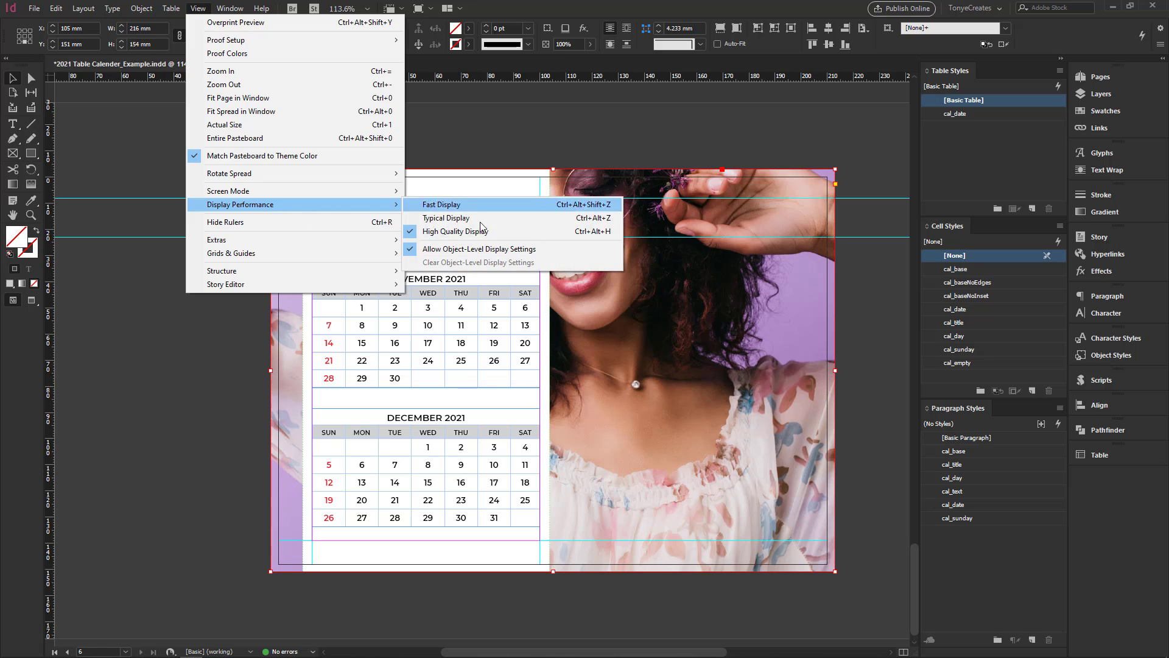
pyautogui.click(481, 223)
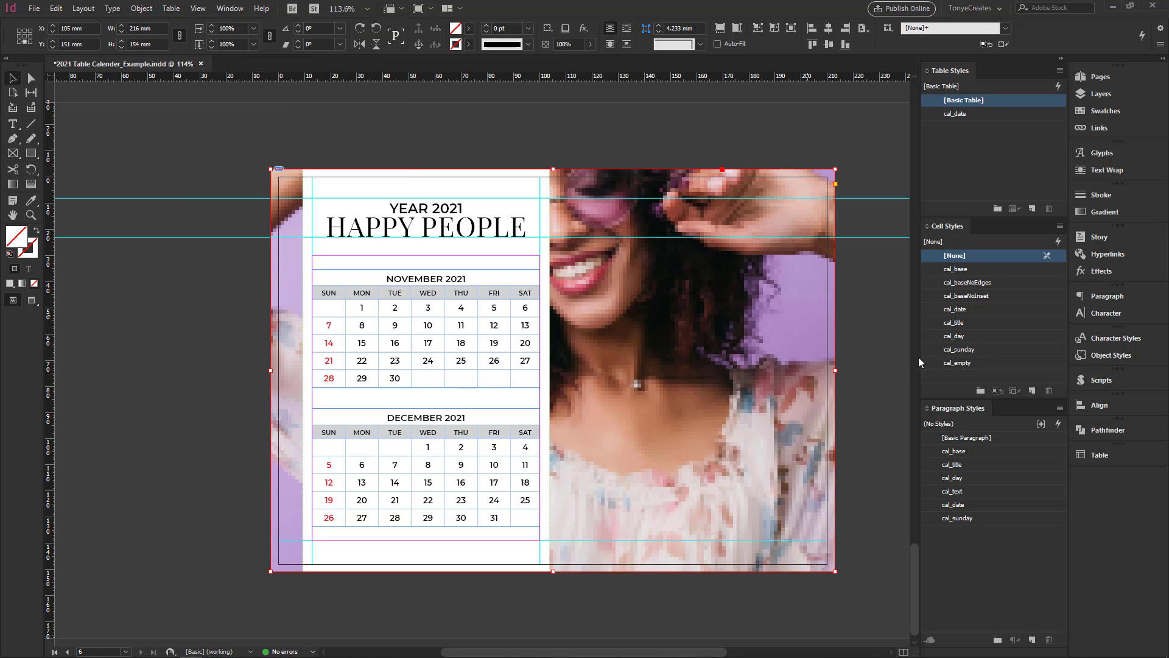
pyautogui.click(856, 367)
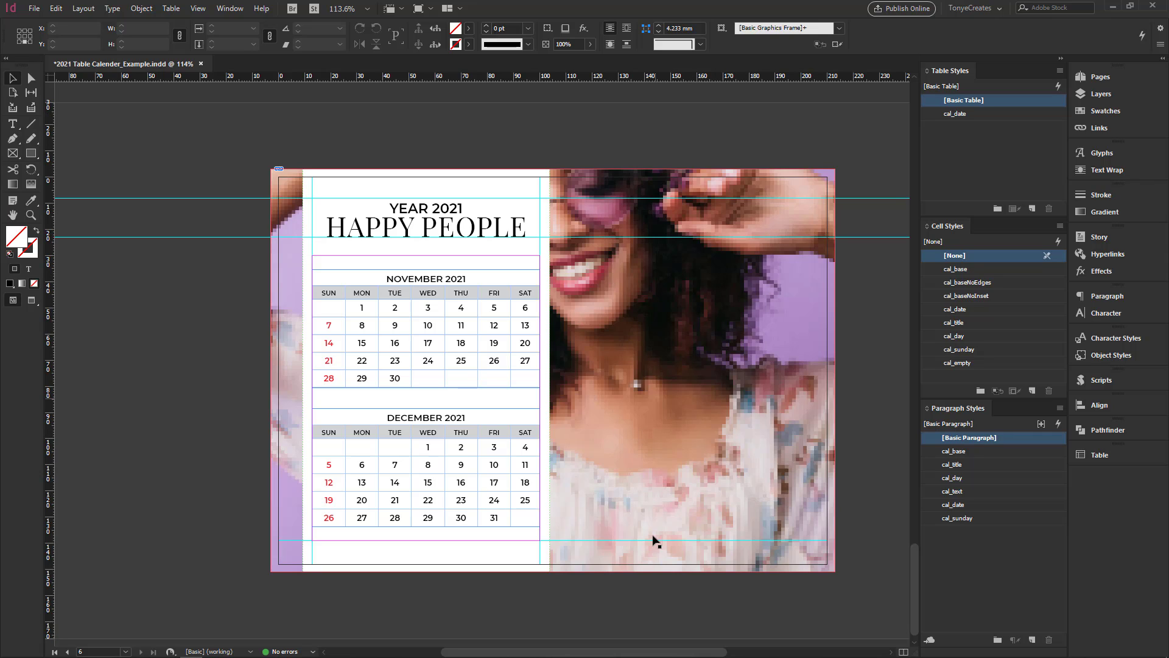
pyautogui.click(812, 331)
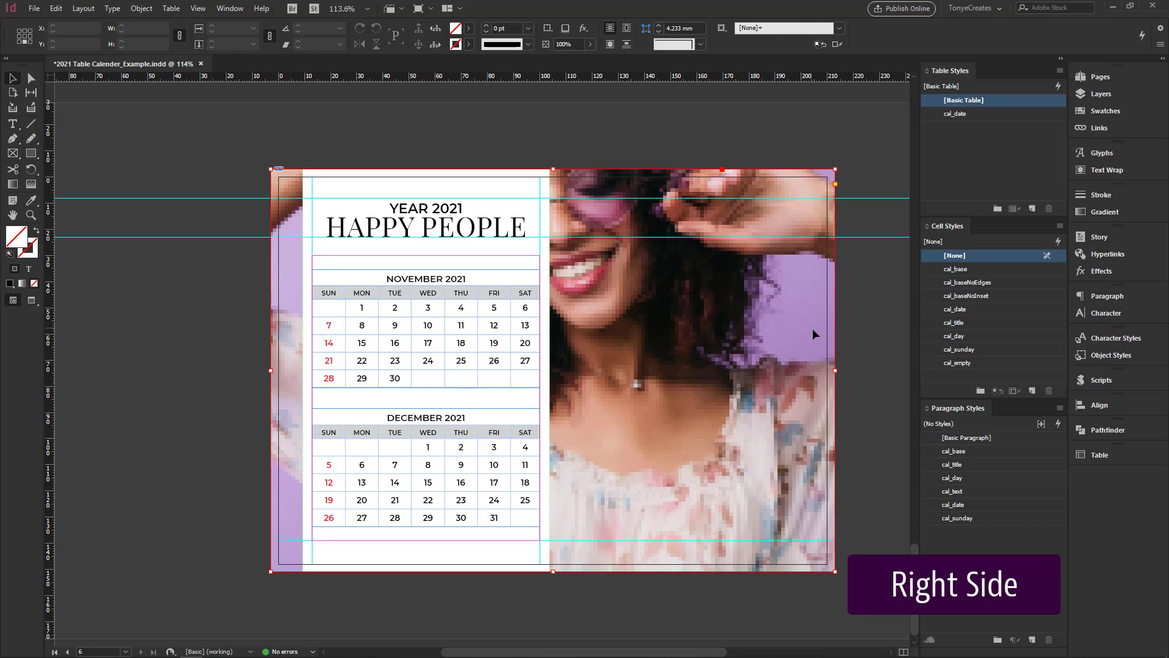
pyautogui.moveTo(613, 364); pyautogui.dragTo(647, 383)
pyautogui.hotkey('ctrl', 'z')
# Step: Select the November–December photo inside its frame with the Direct Selection tool and move it so the woman's face shows beside the calendar
pyautogui.click(34, 79)
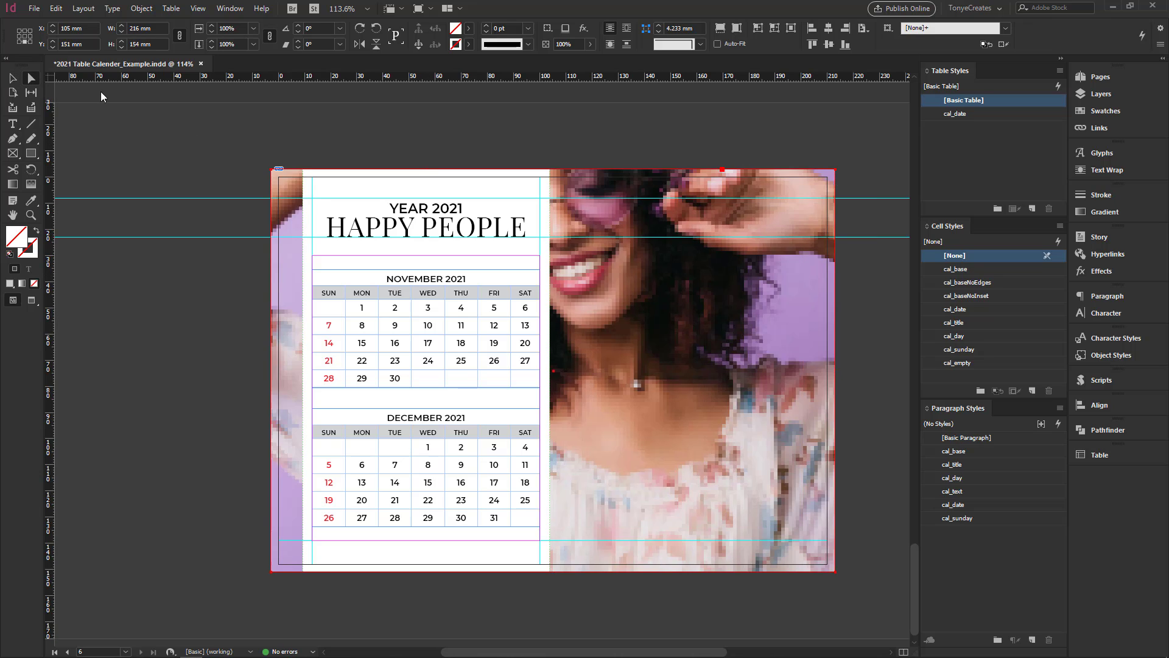
pyautogui.click(580, 341)
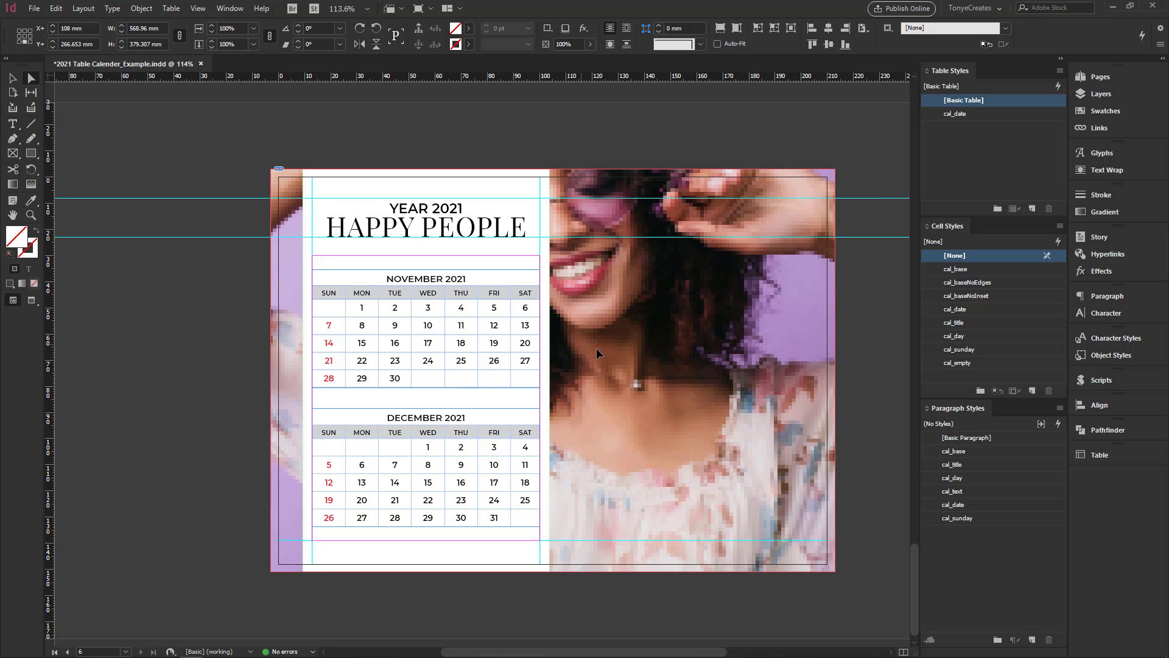
pyautogui.moveTo(596, 349); pyautogui.dragTo(663, 372)
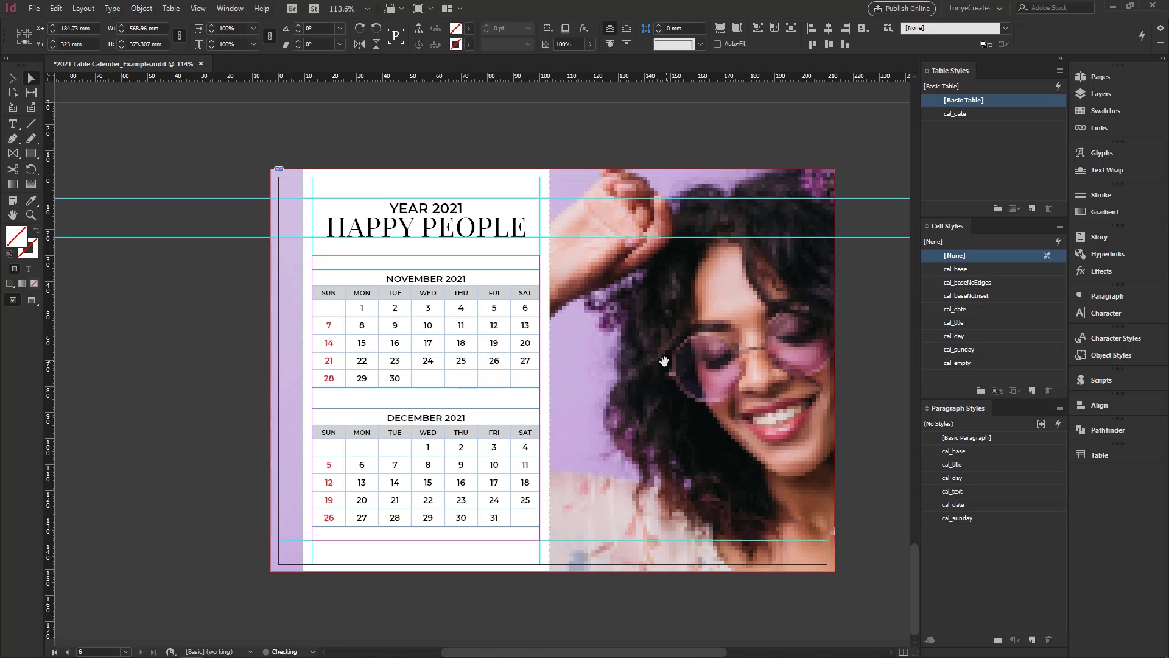
# Step: Scale the November–December photo down proportionally to about 71.6% within its frame
pyautogui.hotkey('ctrl', '-')
pyautogui.hotkey('ctrl', '-')
pyautogui.hotkey('ctrl', '-')
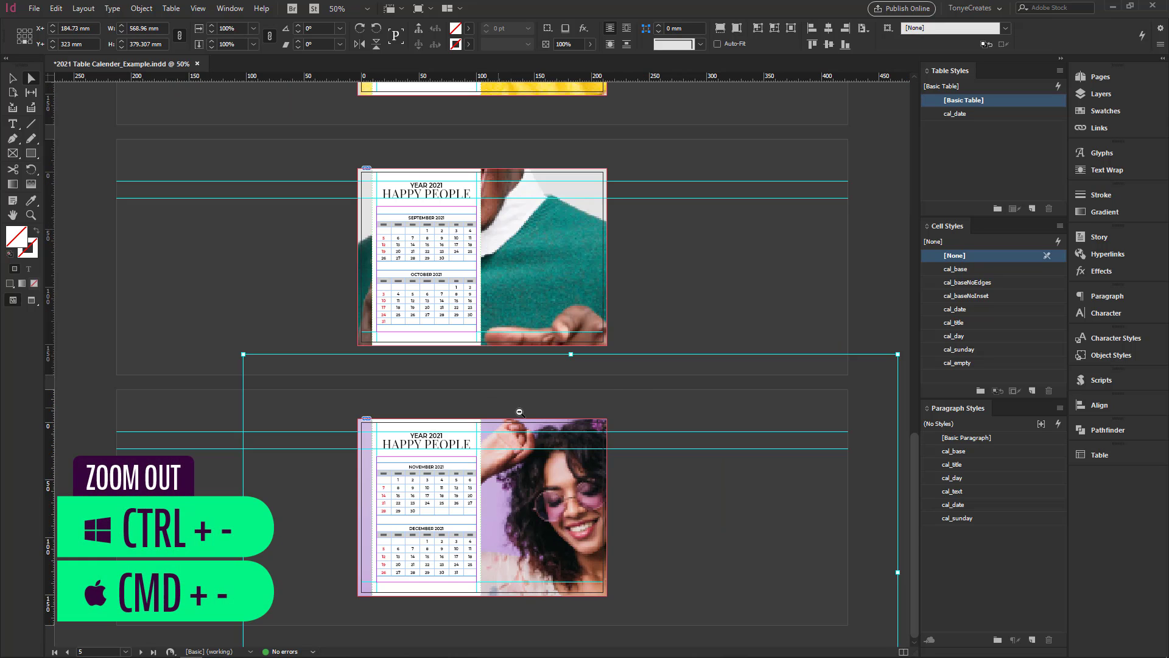
pyautogui.hotkey('ctrl', 't')
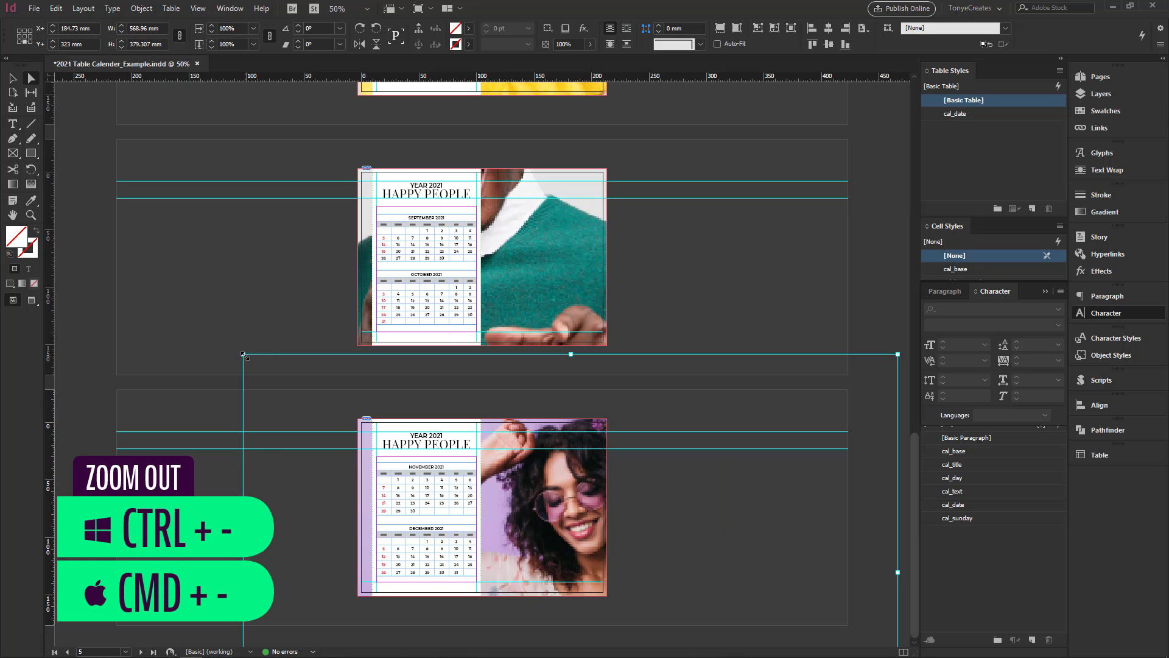
pyautogui.moveTo(244, 354); pyautogui.dragTo(338, 416)
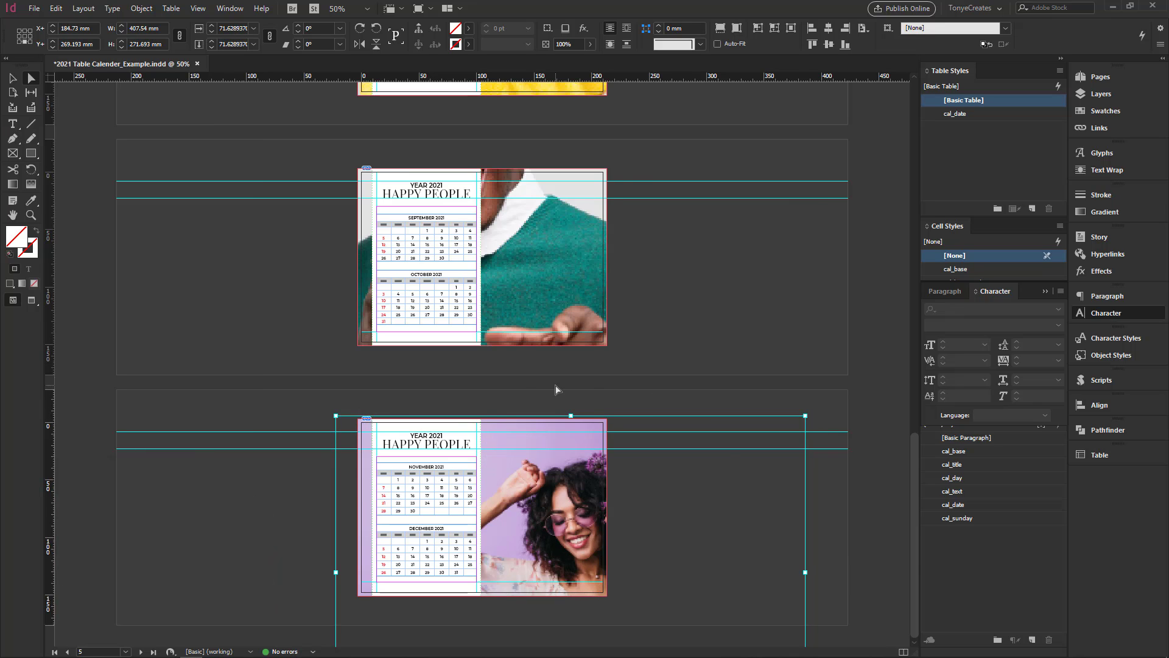
# Step: Fit the November–December photo with Fill Frame Proportionally and shift it sideways so the woman shows fully beside the calendar
pyautogui.hotkey('ctrl', '0')
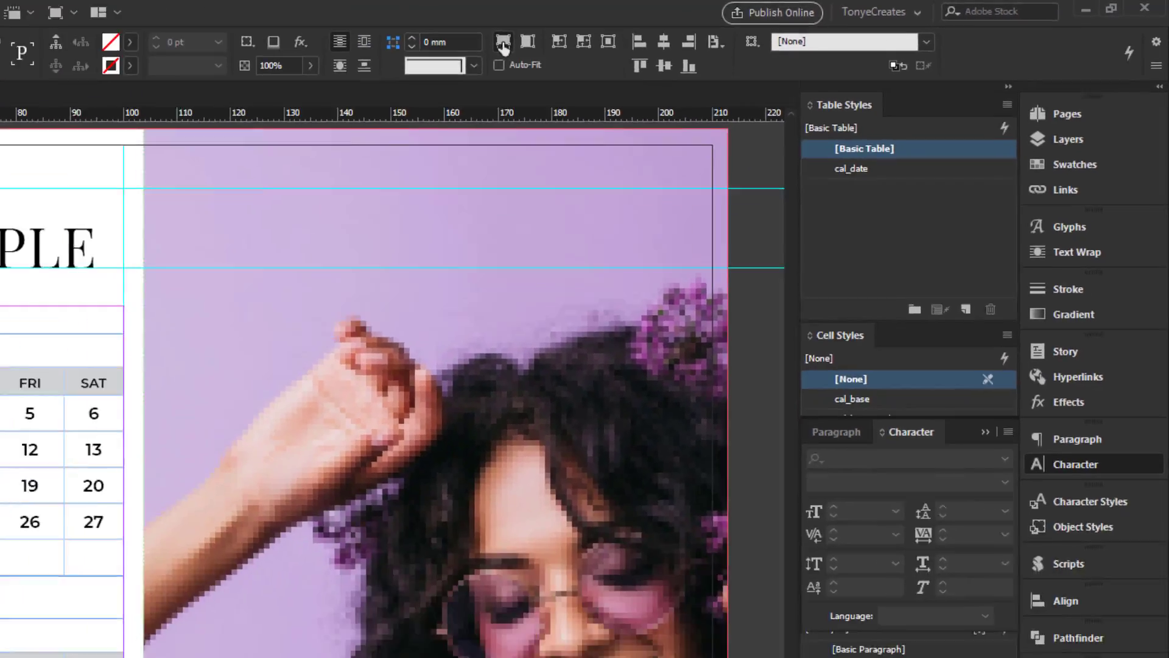
pyautogui.click(217, 60)
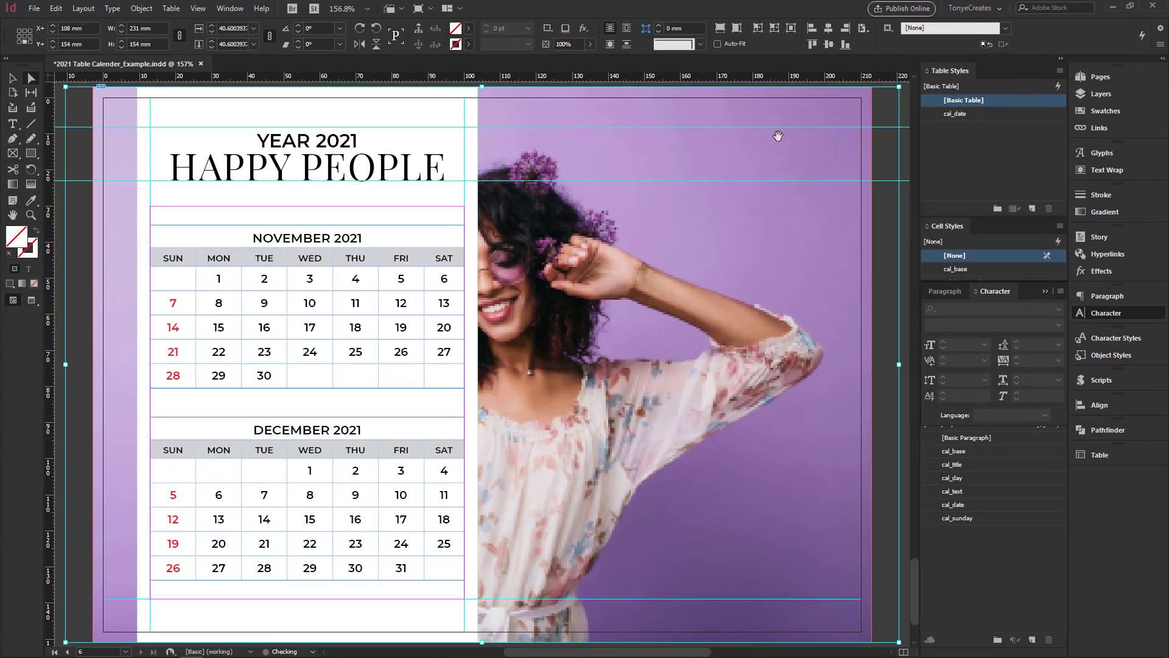
pyautogui.moveTo(515, 359); pyautogui.dragTo(642, 358)
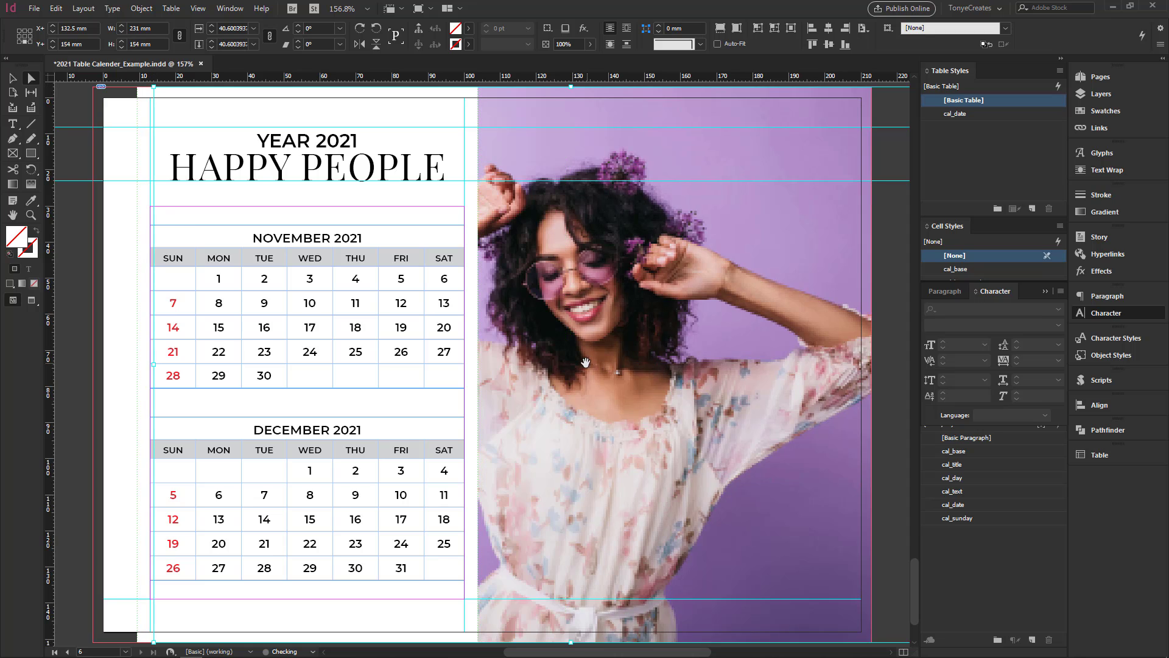
# Step: Scale the November–December photo to about 271.5 × 181 mm within its frame and shift it so the woman's head and raised arms fit beside the calendar
pyautogui.keyDown('ctrl'); pyautogui.keyDown('alt'); pyautogui.click(649, 351); pyautogui.keyUp('alt'); pyautogui.keyUp('ctrl')
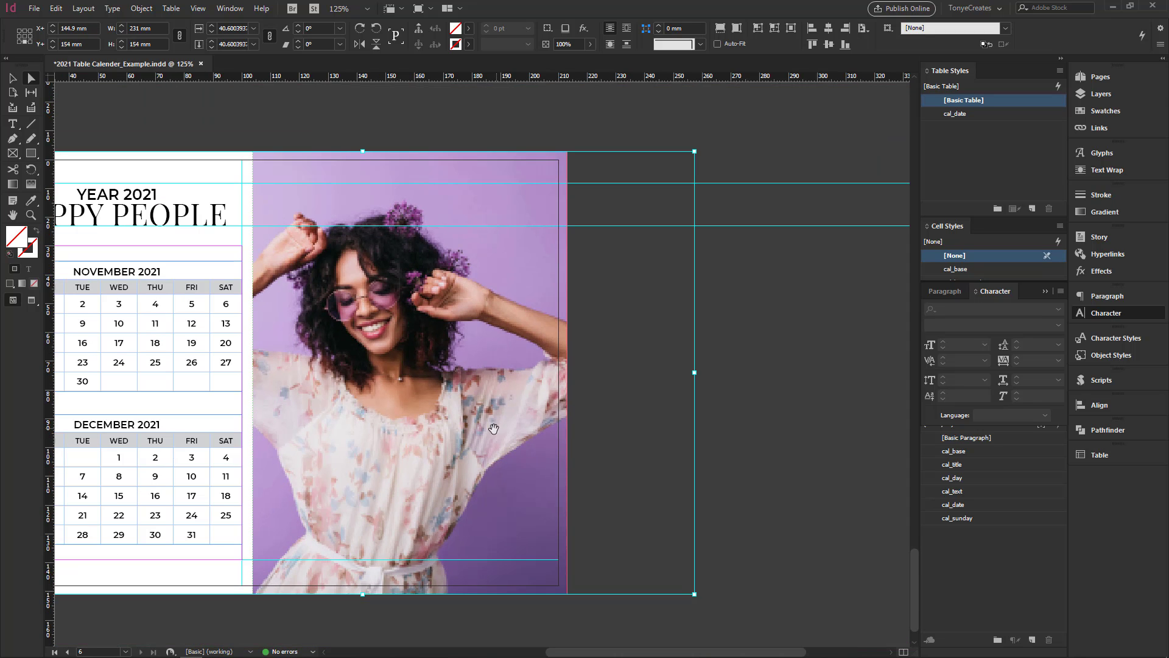
pyautogui.moveTo(463, 426); pyautogui.dragTo(605, 394)
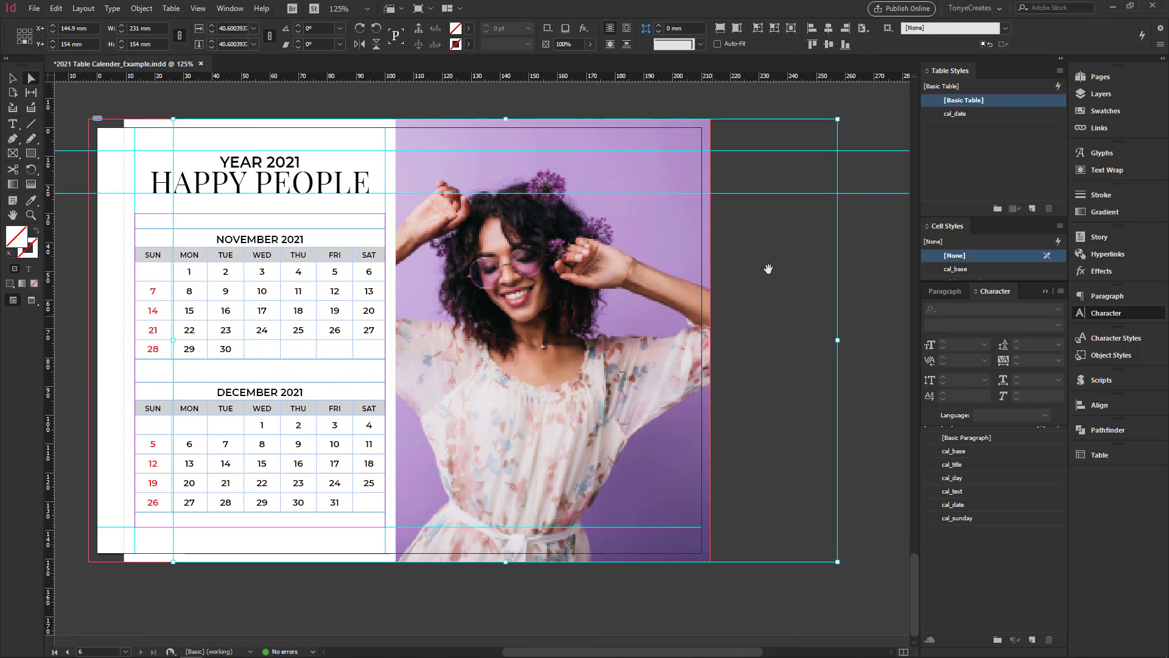
pyautogui.moveTo(837, 118); pyautogui.dragTo(886, 87)
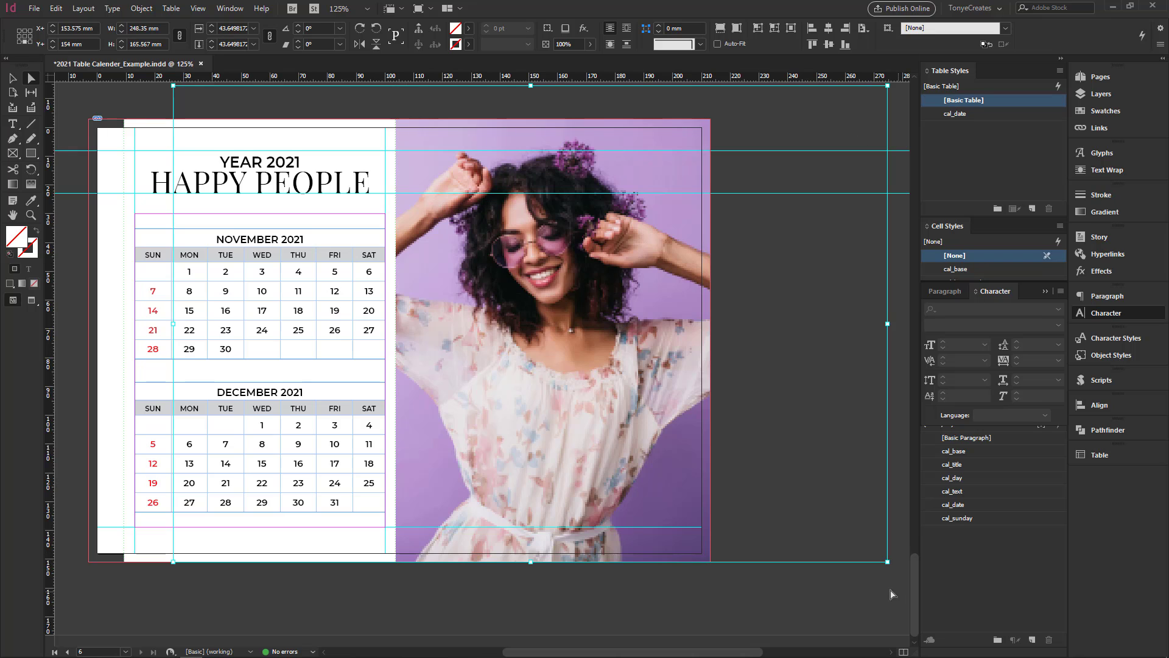
pyautogui.moveTo(887, 562); pyautogui.dragTo(908, 576)
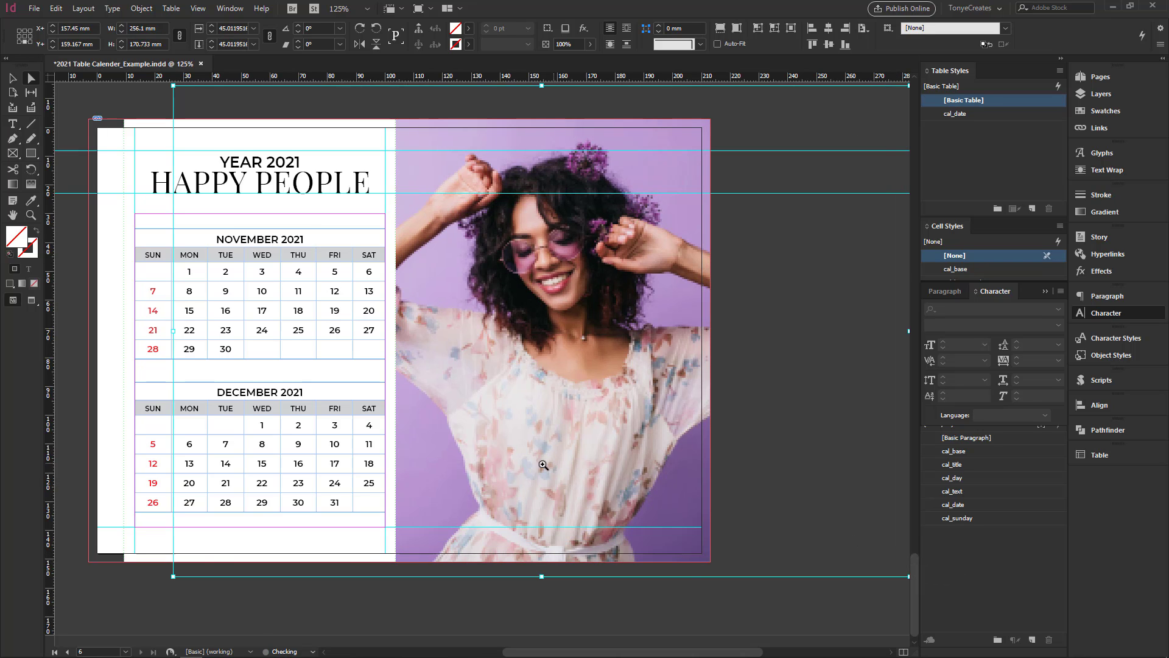
pyautogui.keyDown('ctrl'); pyautogui.keyDown('alt'); pyautogui.click(448, 400); pyautogui.keyUp('alt'); pyautogui.keyUp('ctrl')
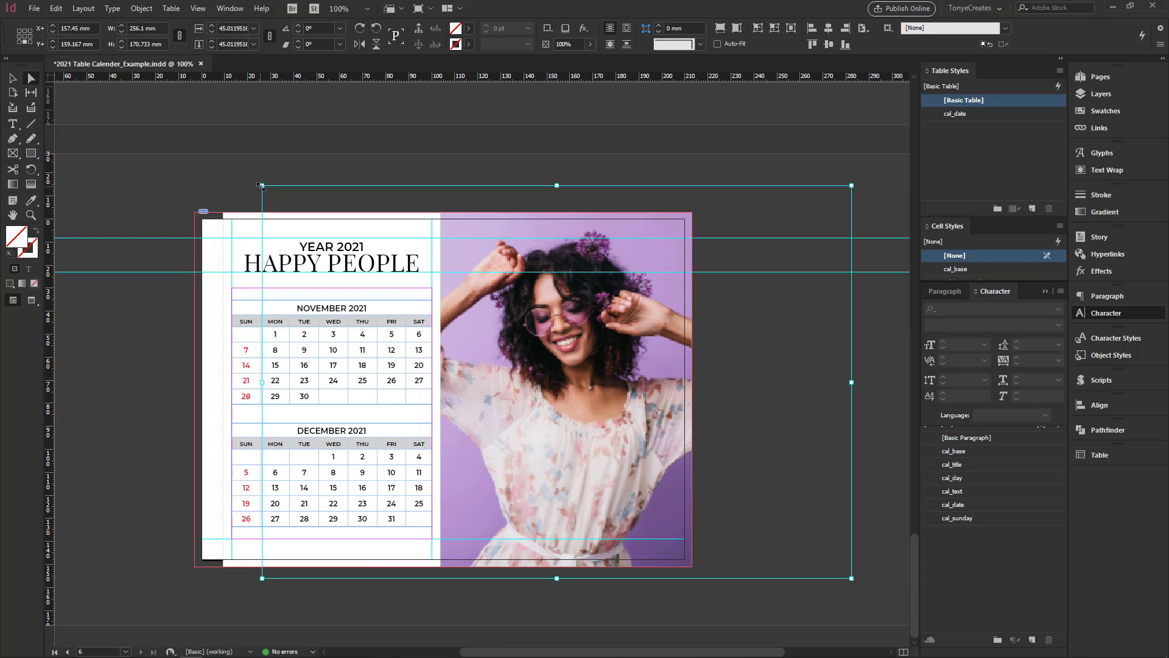
pyautogui.moveTo(260, 186); pyautogui.dragTo(226, 161)
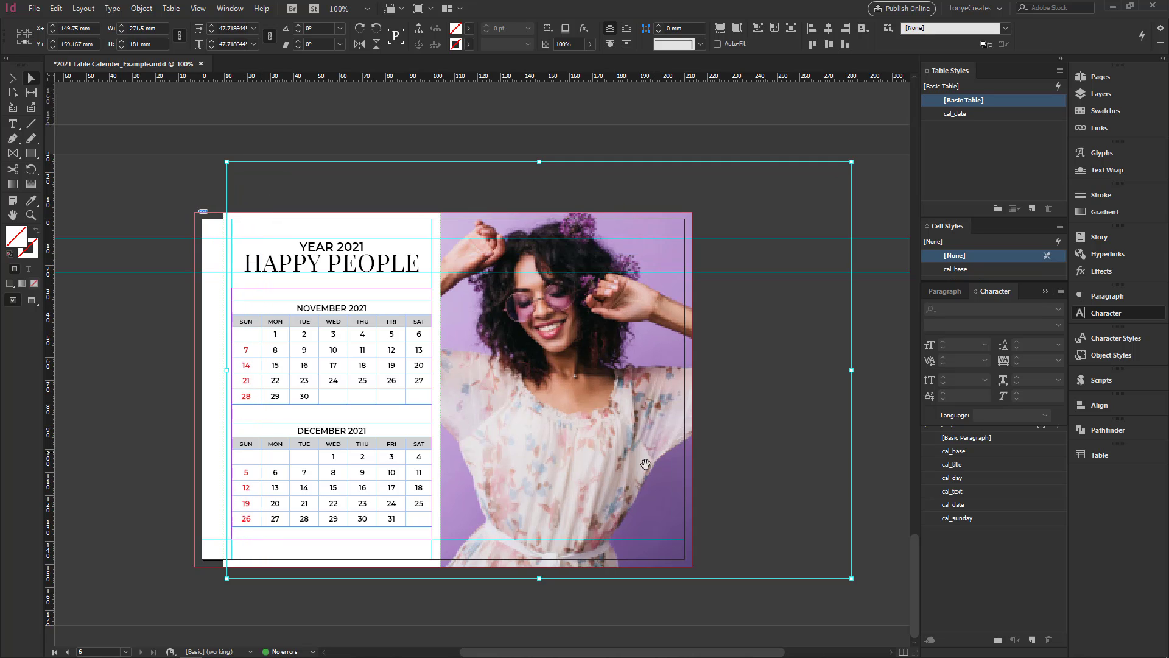
pyautogui.moveTo(634, 446)
pyautogui.mouseDown()
pyautogui.moveTo(637, 455)
pyautogui.moveTo(648, 447)
pyautogui.mouseUp()
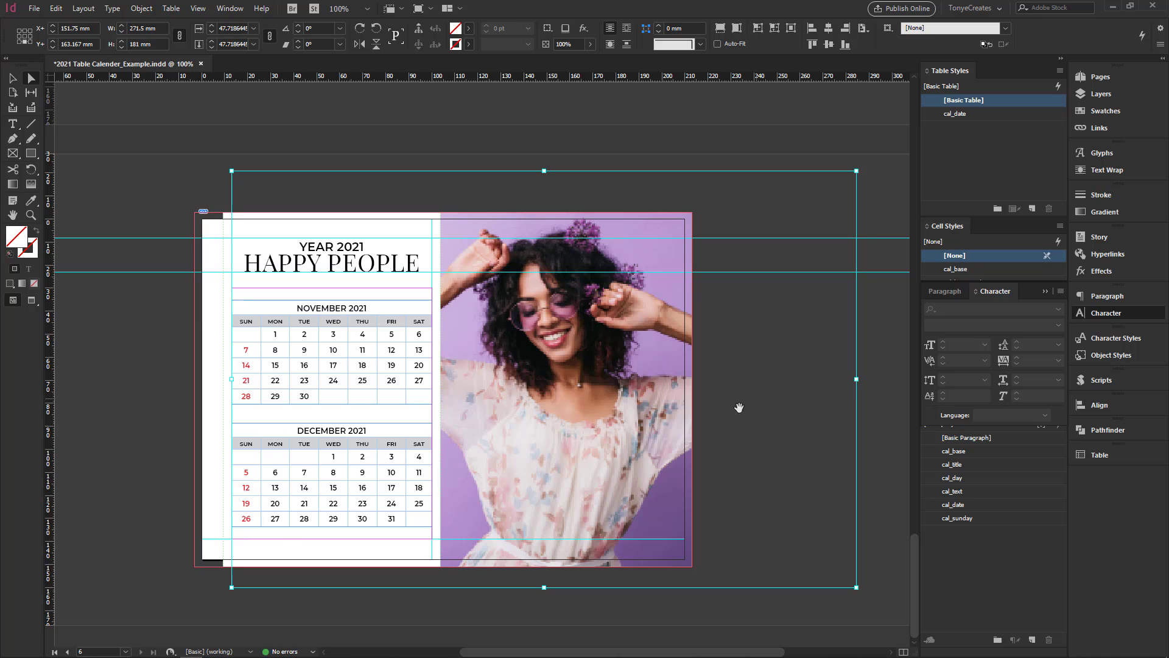
pyautogui.click(870, 330)
pyautogui.hotkey('ctrl', 'space')
pyautogui.moveTo(165, 199); pyautogui.dragTo(735, 580)
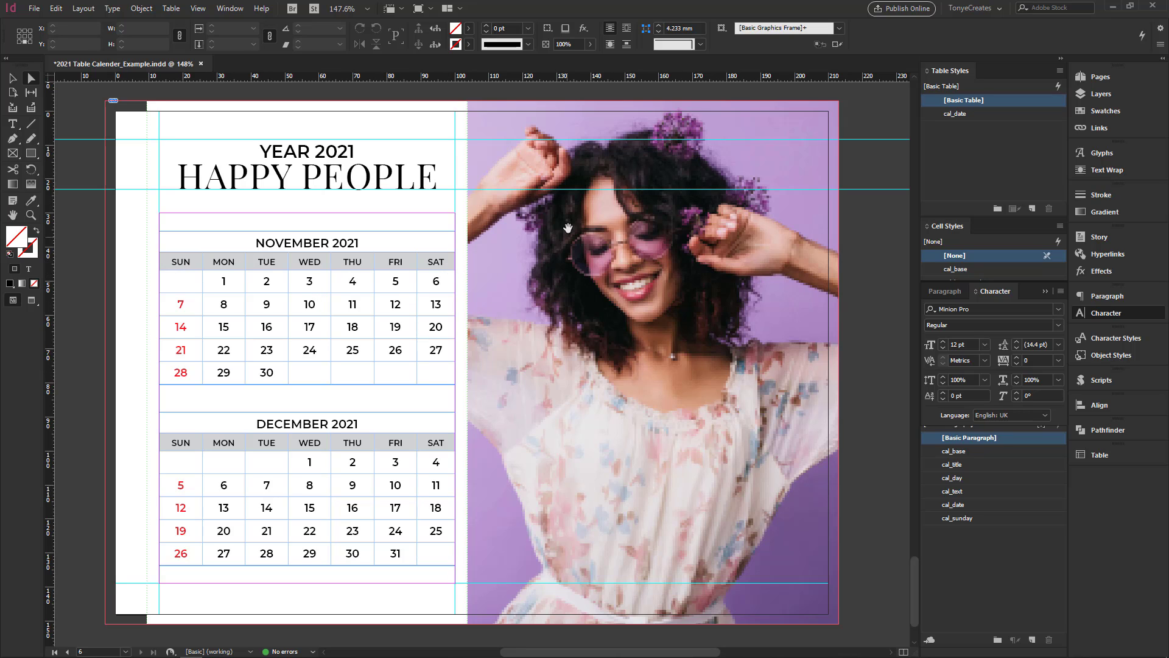
# Step: Override the master title frame on the November–December page and color HAPPY PEOPLE with a deep purple sampled from the photo
pyautogui.click(13, 77)
pyautogui.keyDown('ctrl'); pyautogui.keyDown('shift'); pyautogui.click(352, 178); pyautogui.keyUp('shift'); pyautogui.keyUp('ctrl')
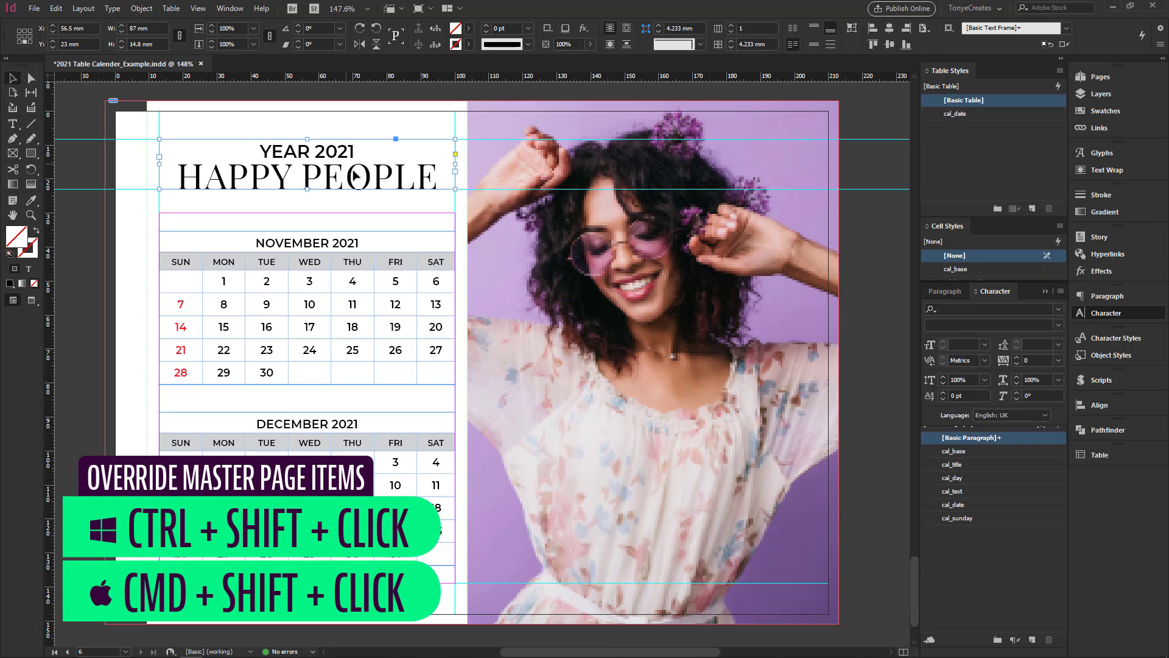
pyautogui.doubleClick(197, 178)
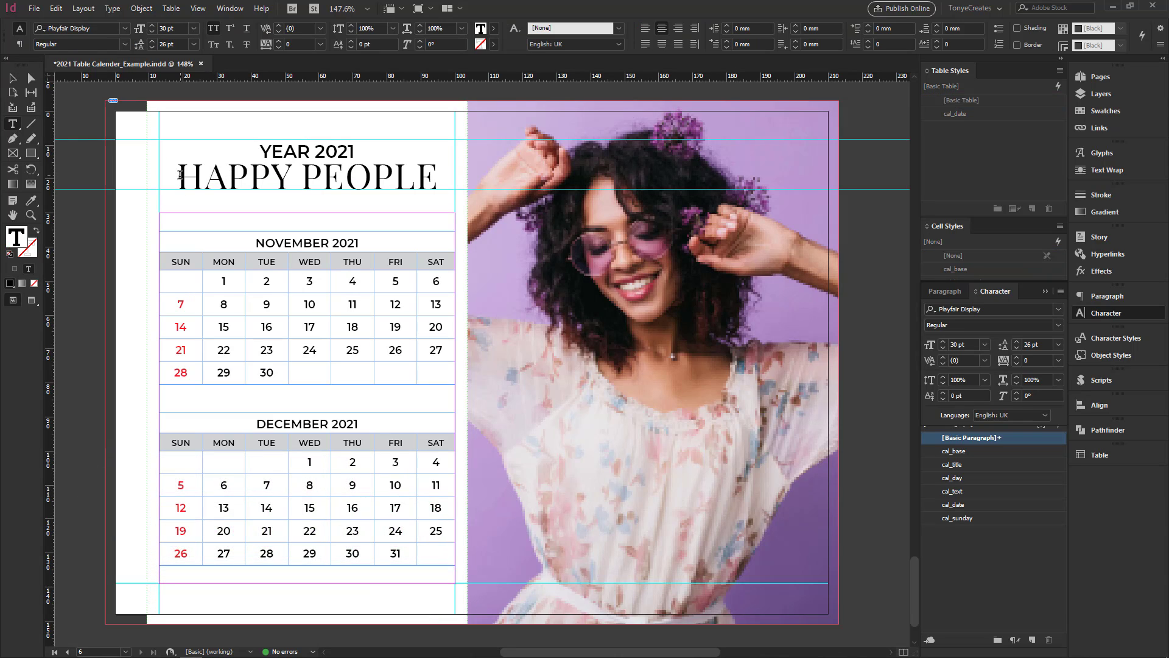
pyautogui.moveTo(178, 159); pyautogui.dragTo(475, 179)
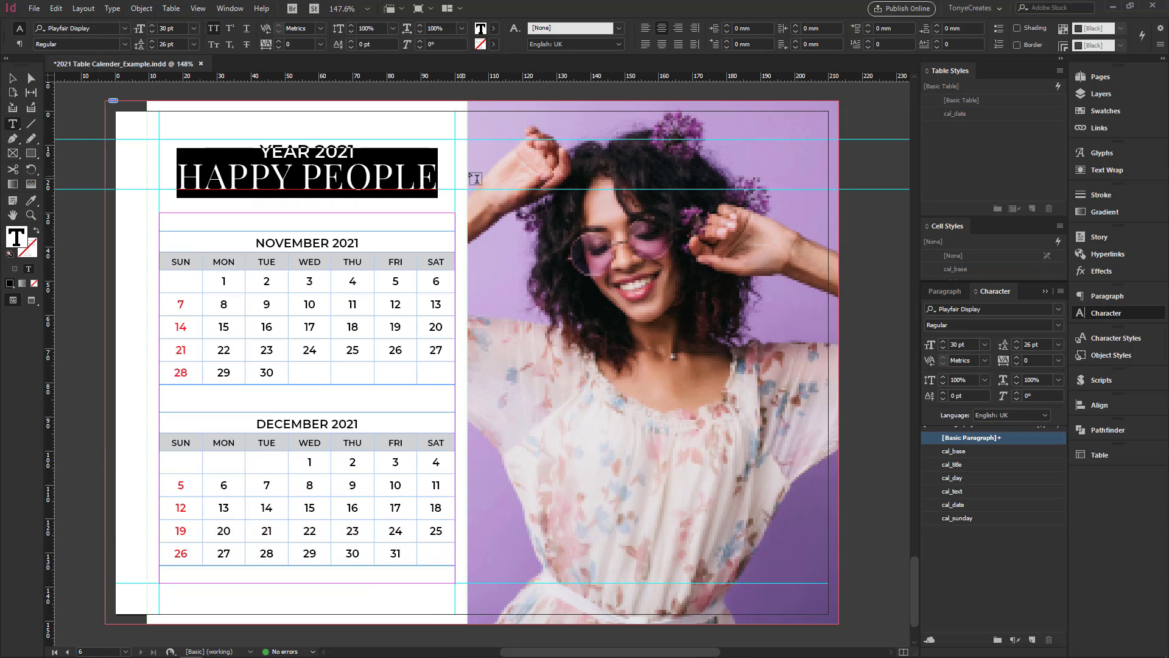
pyautogui.click(32, 202)
pyautogui.click(700, 207)
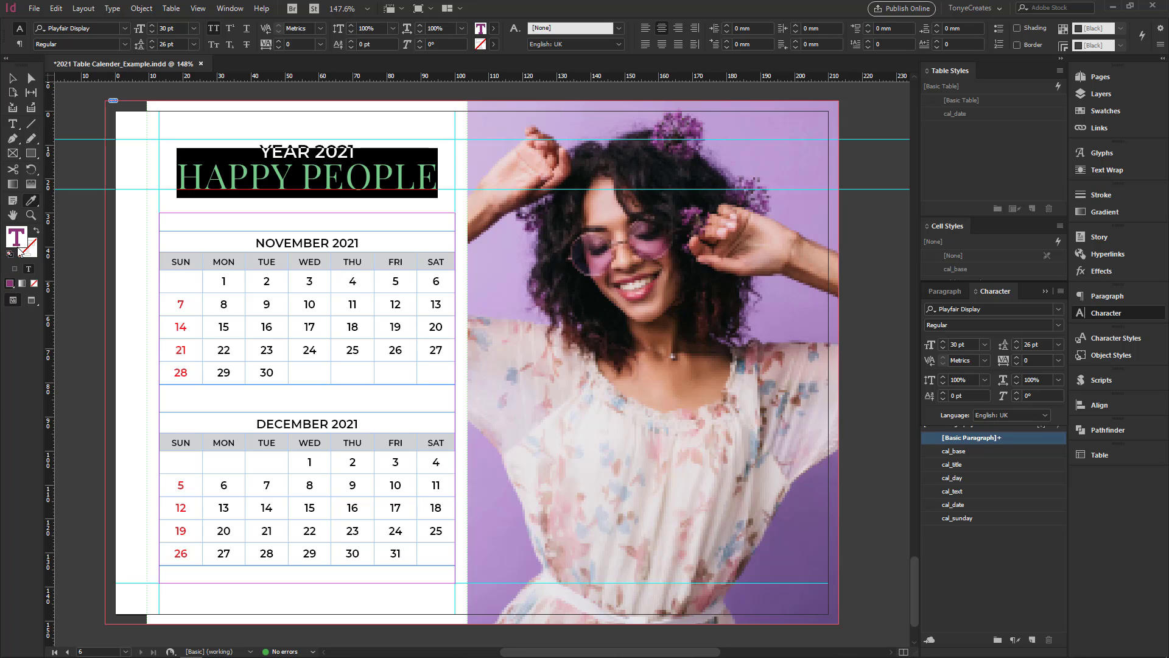
# Step: Save the sampled title purple as a new swatch and deselect the title text
pyautogui.click(1103, 111)
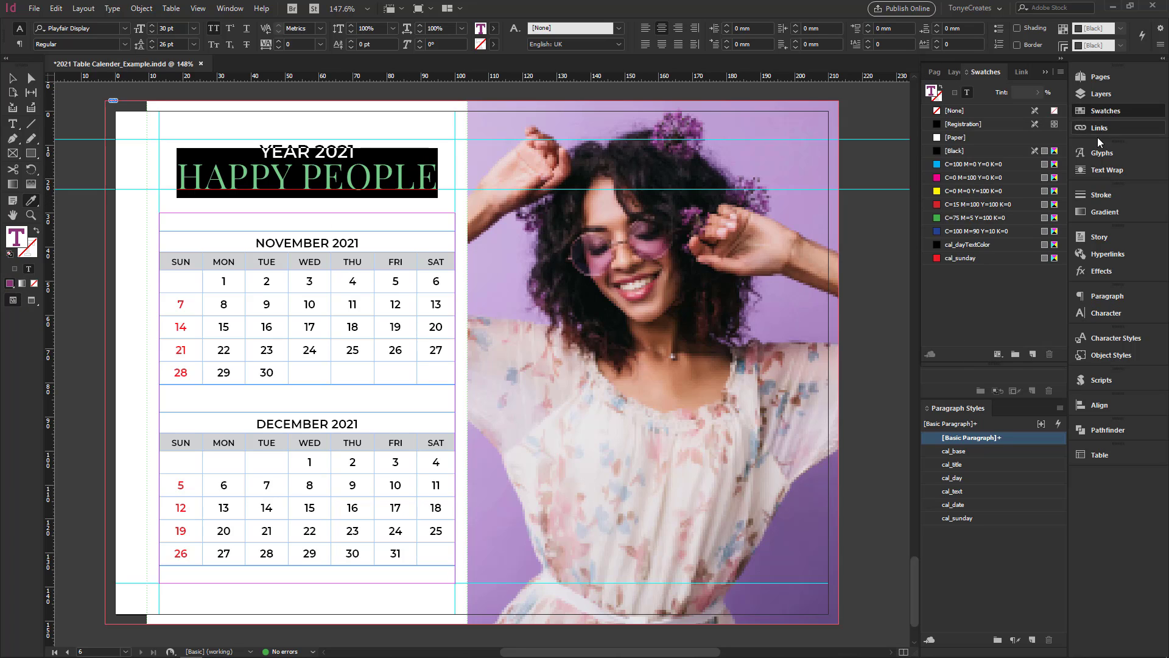
pyautogui.click(1032, 355)
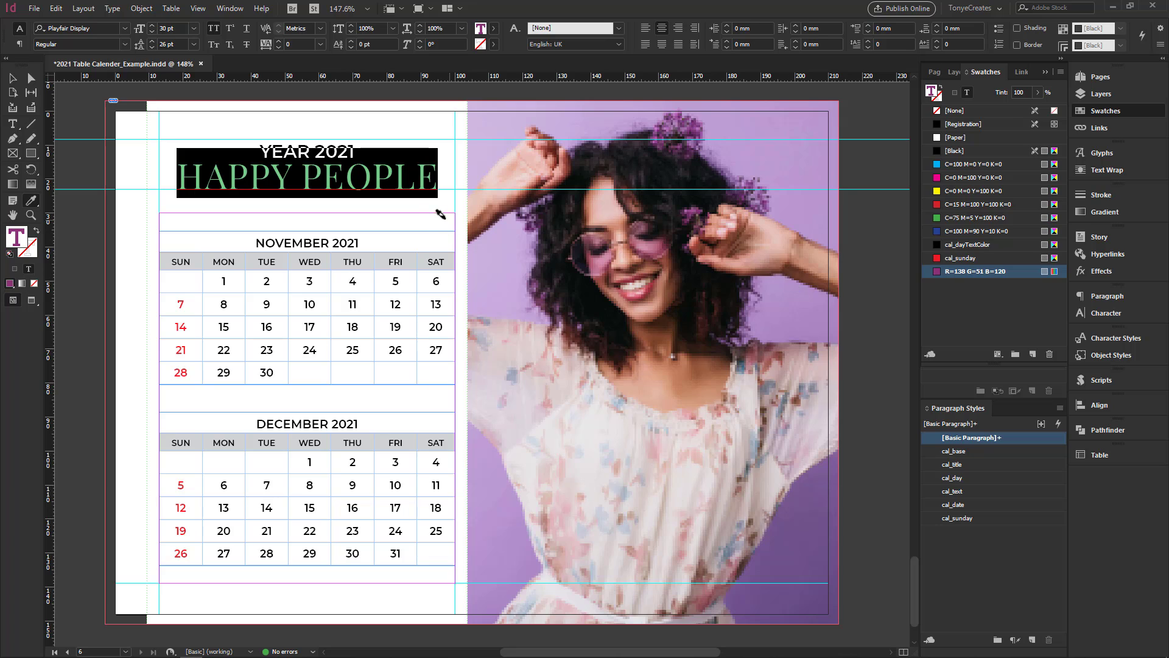
pyautogui.click(12, 77)
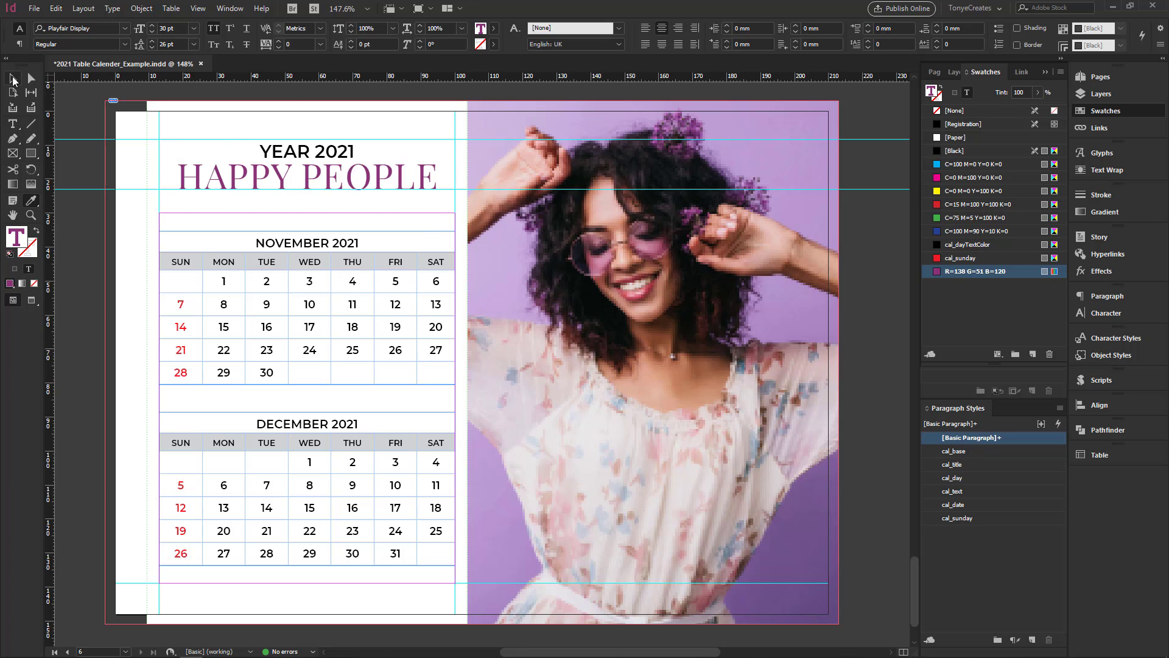
pyautogui.click(86, 261)
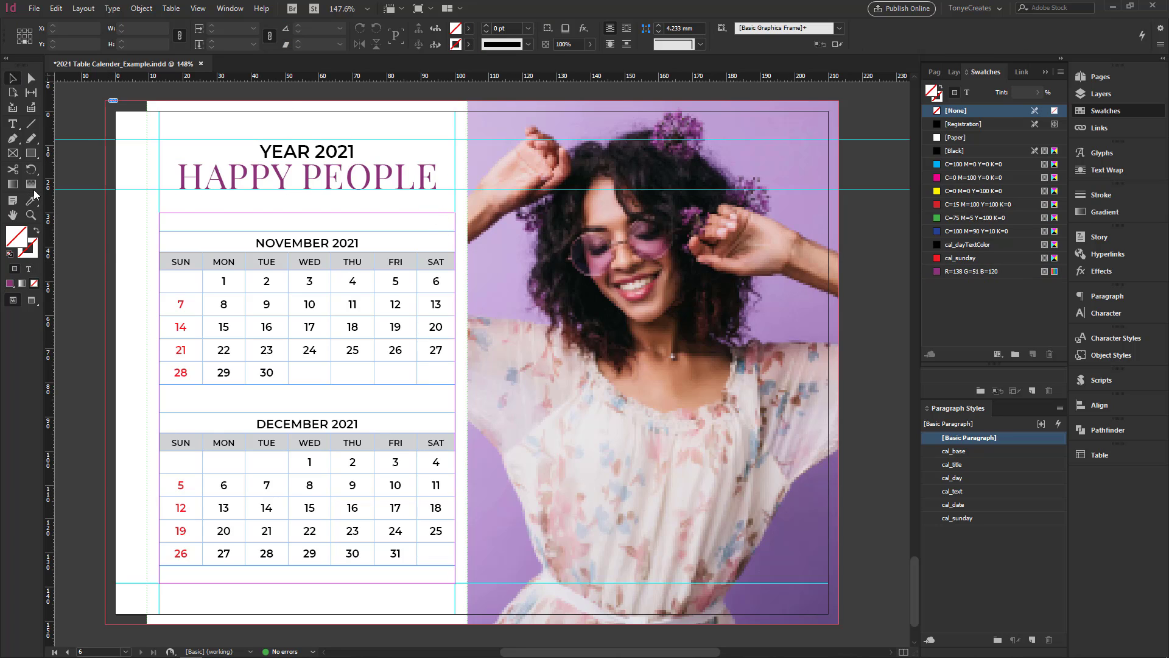
# Step: Fill the weekday header rows of the November and December tables with the purple R=138 G=51 B=120 swatch at 20% tint, and preview the page
pyautogui.click(17, 123)
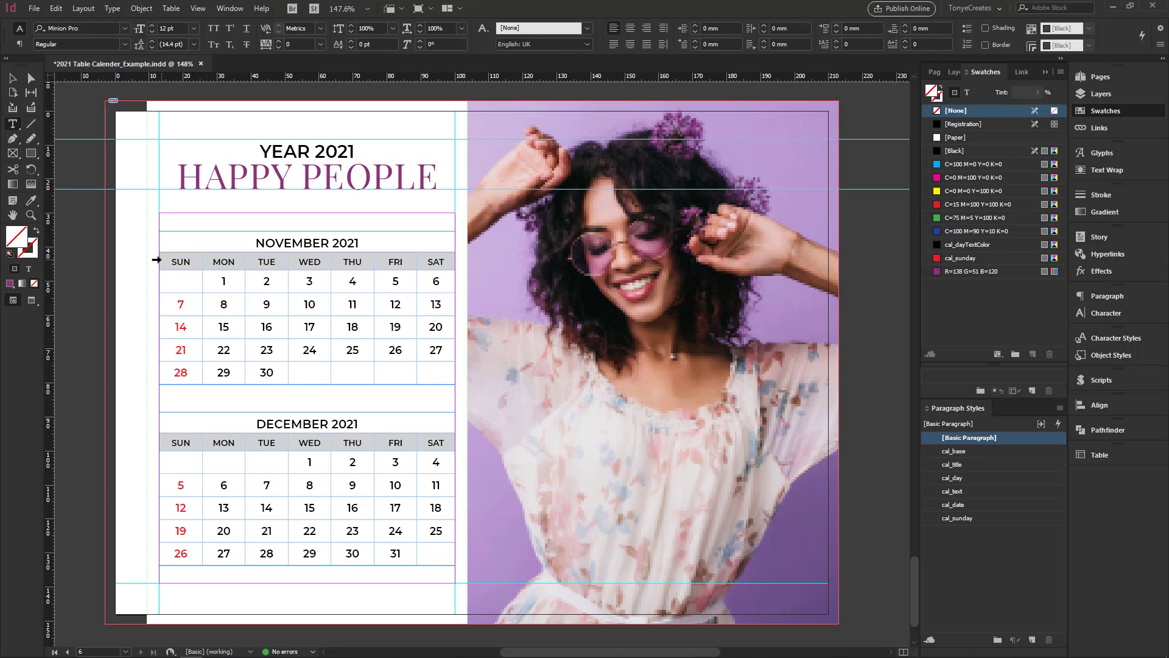
pyautogui.click(155, 261)
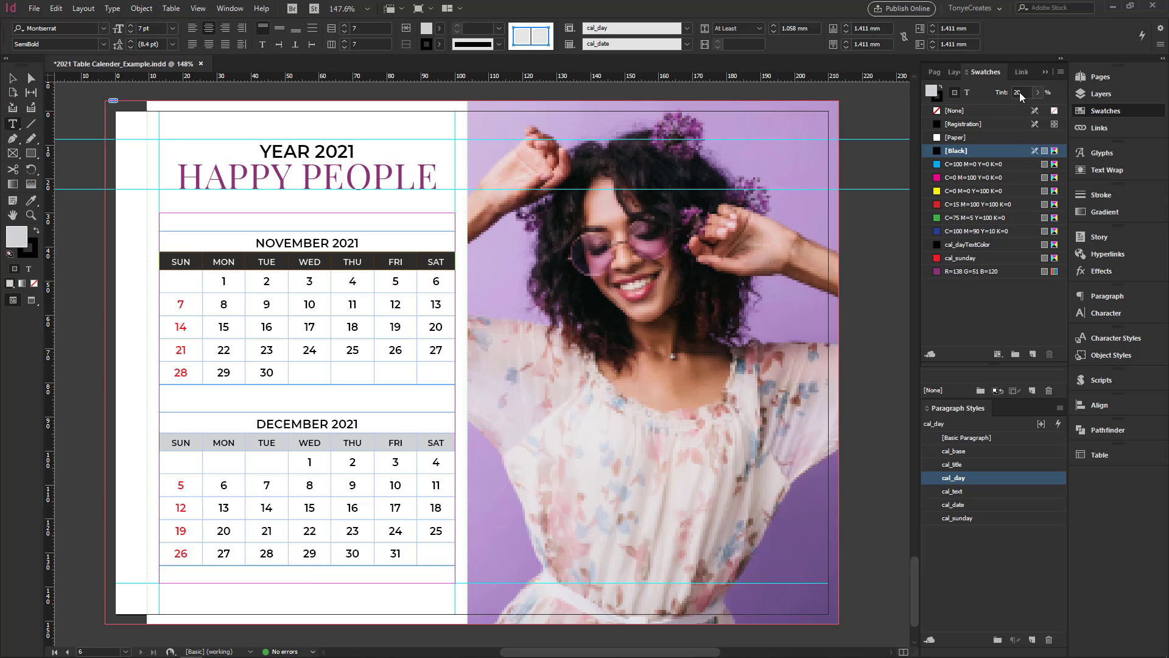
pyautogui.click(963, 273)
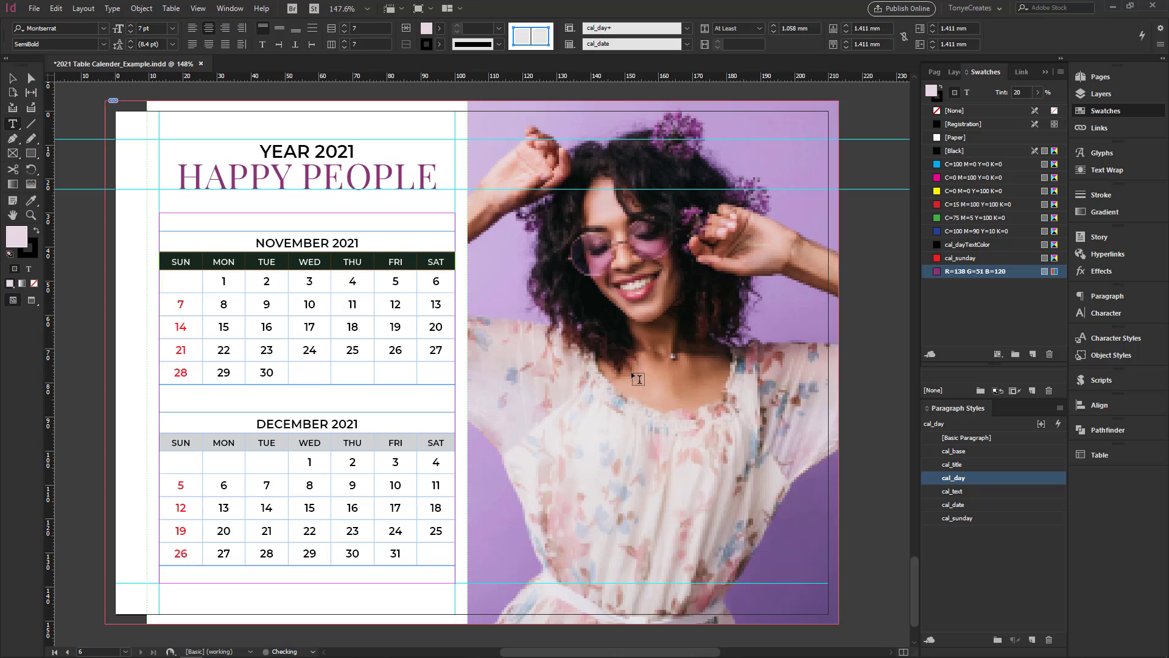
pyautogui.click(155, 444)
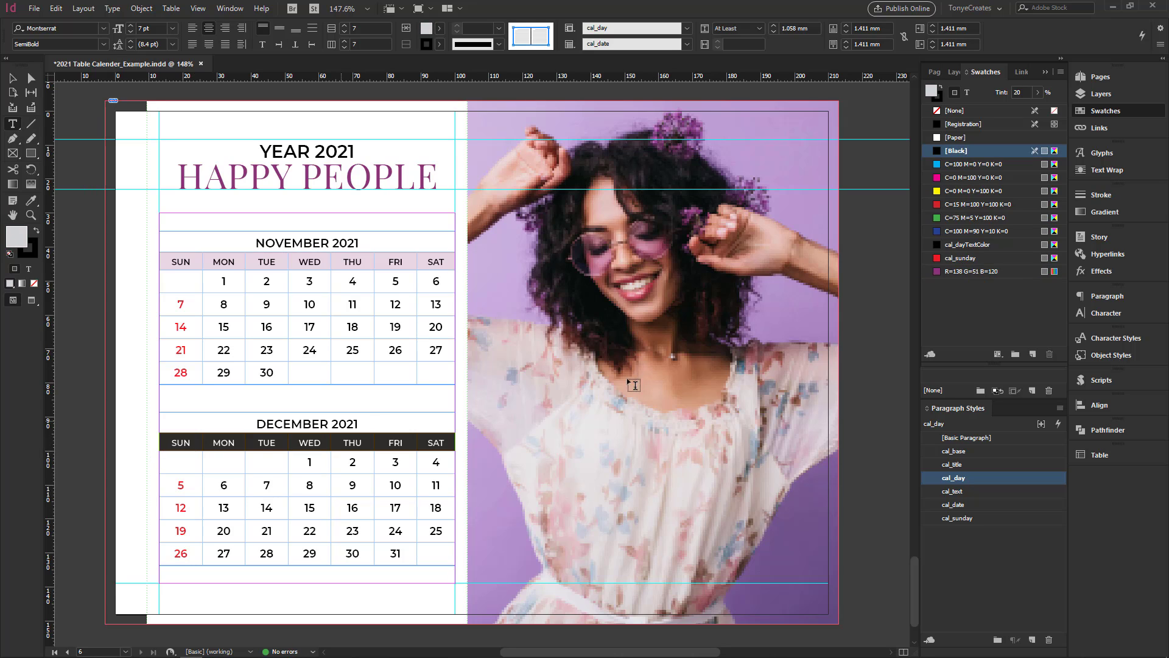
pyautogui.click(968, 271)
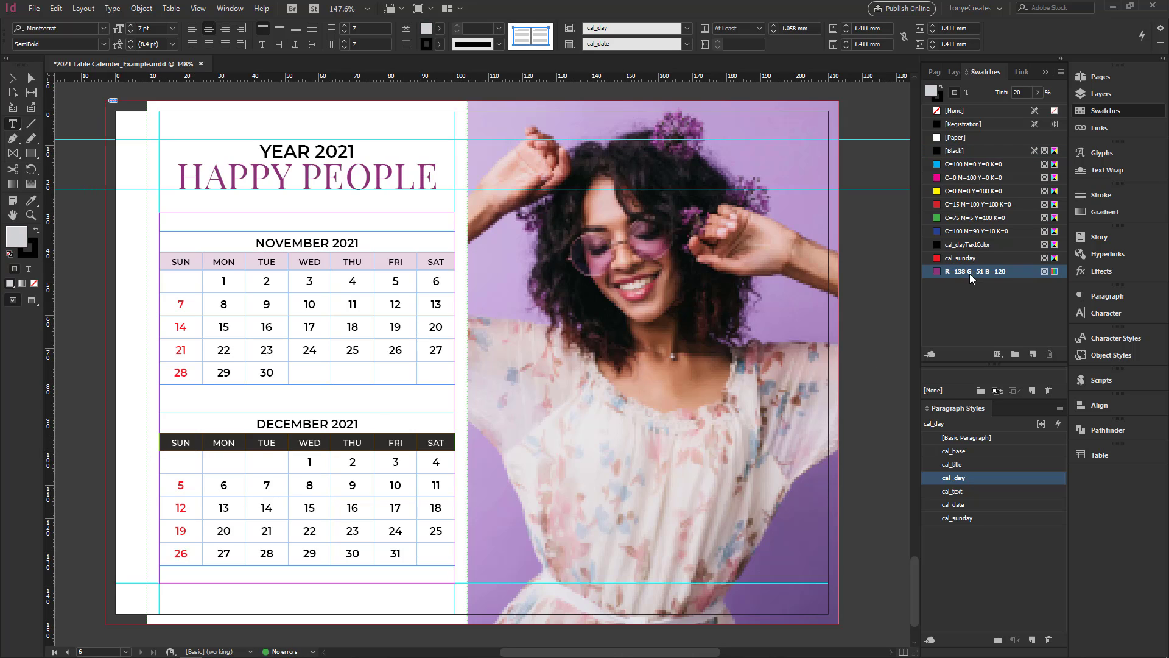
pyautogui.click(13, 80)
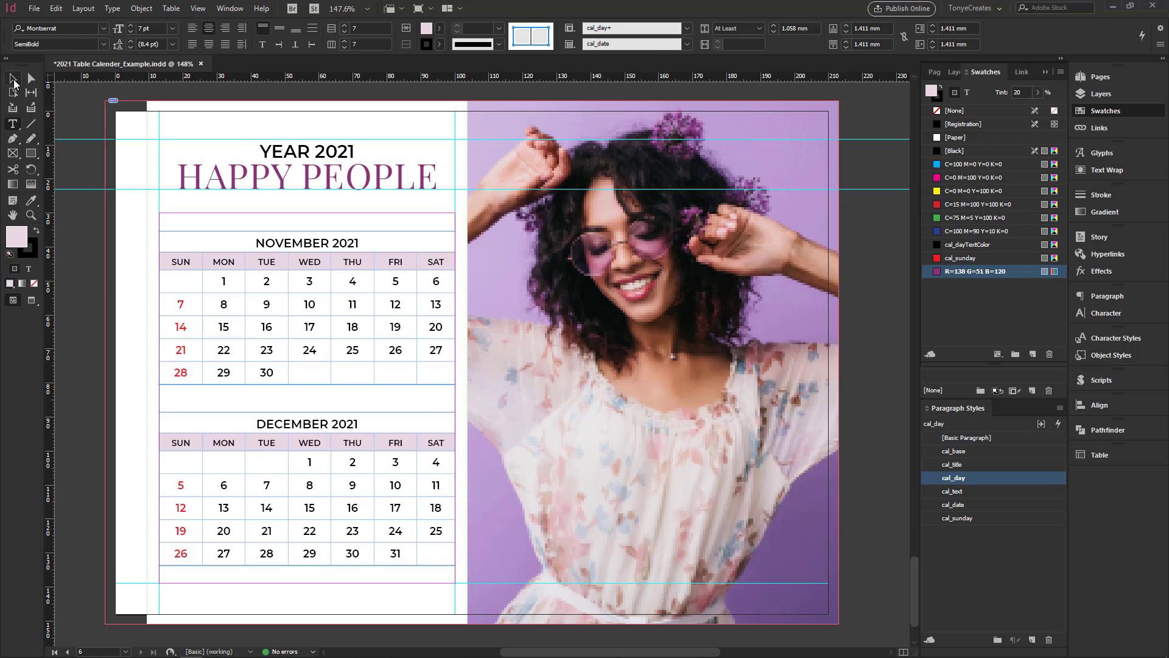
pyautogui.click(91, 152)
pyautogui.press('w')
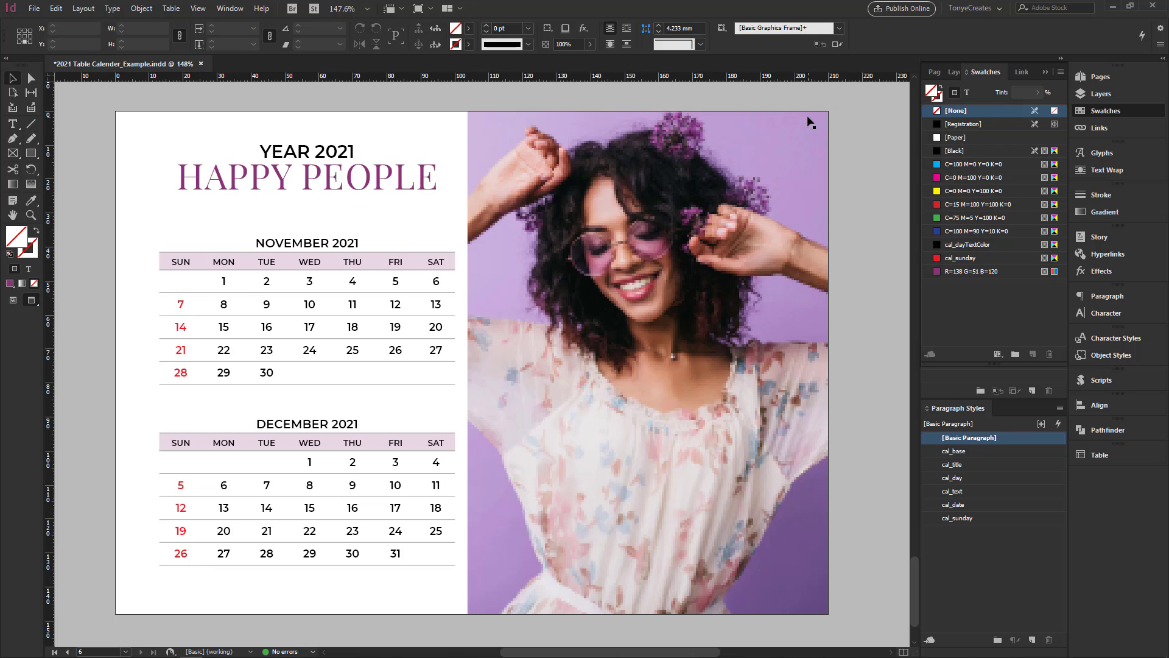
# Step: Fill the November–December photo frame with a light purple sampled from the photo's background, then save the document
pyautogui.click(785, 148)
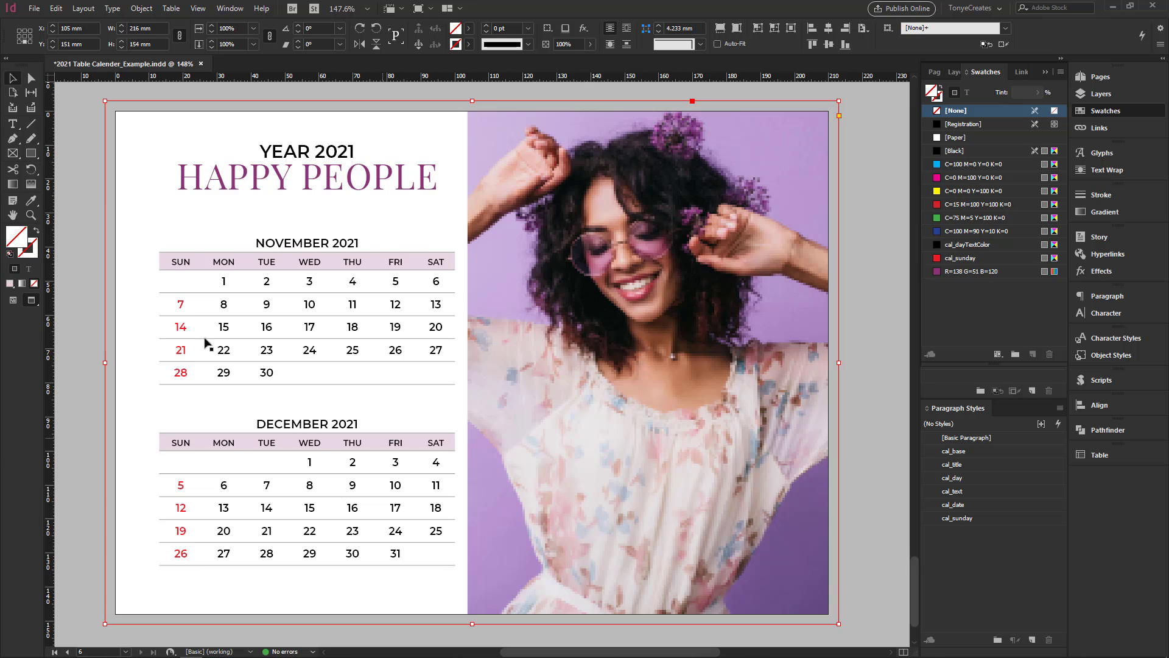
pyautogui.click(31, 201)
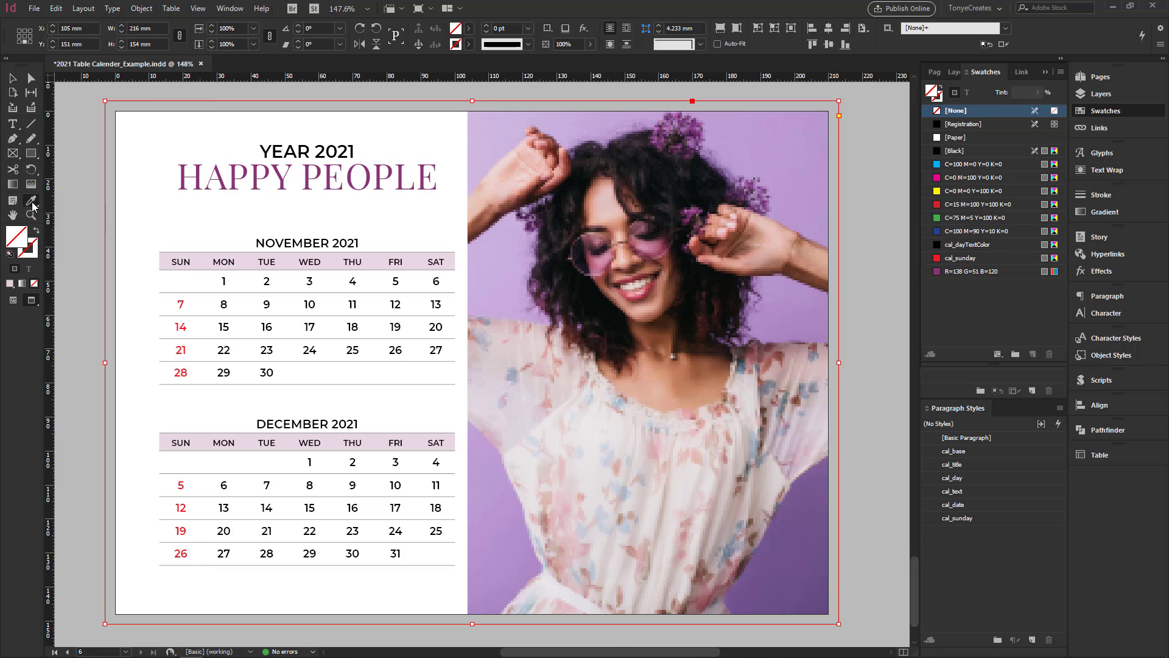
pyautogui.click(479, 119)
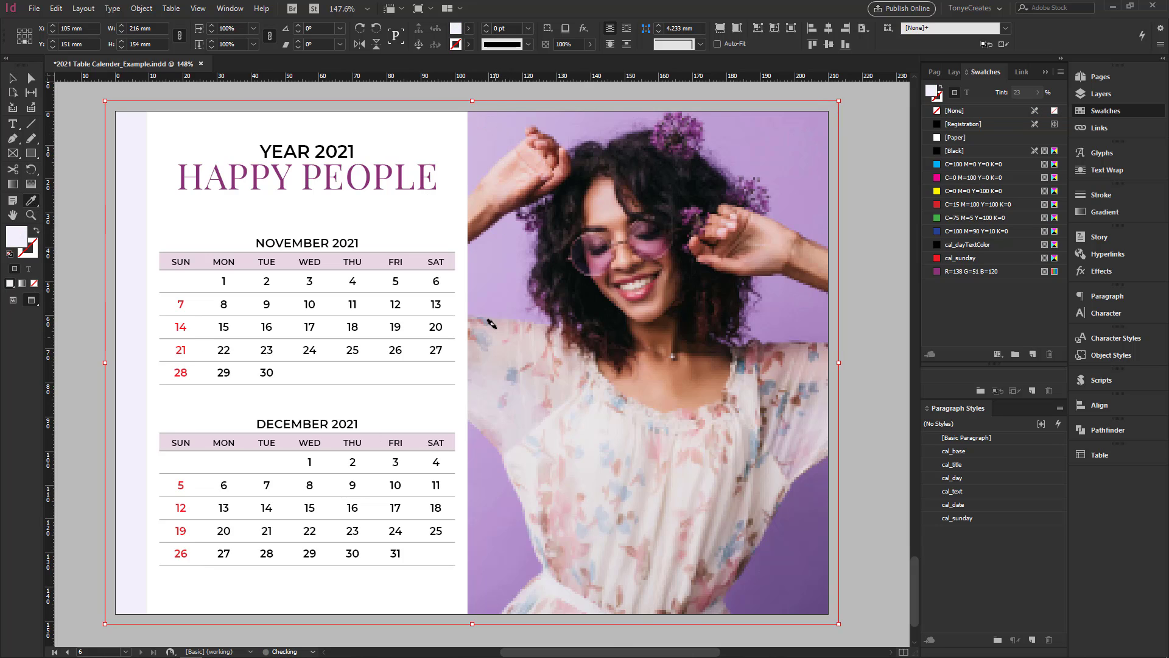
pyautogui.rightClick(30, 203)
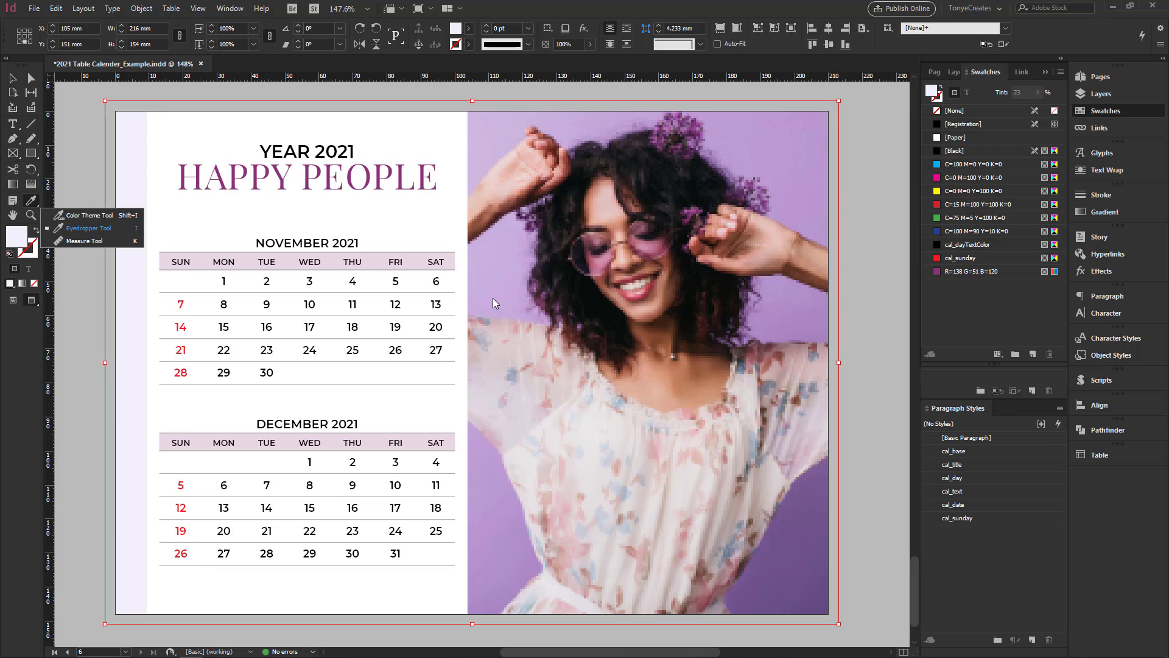
pyautogui.click(81, 232)
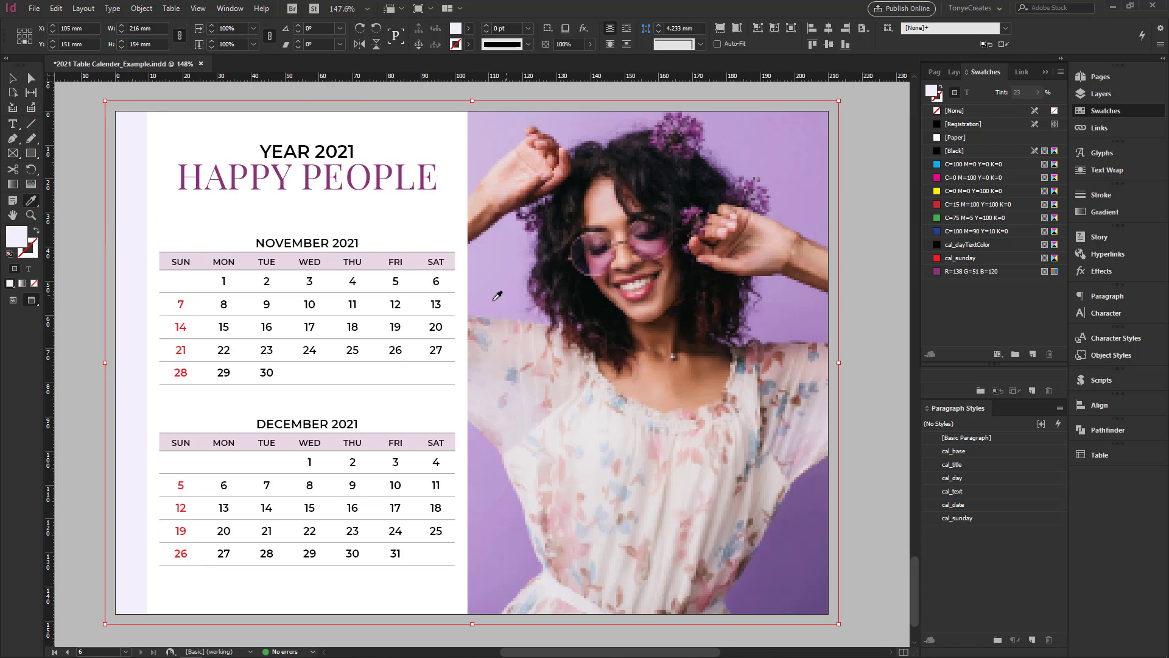
pyautogui.click(480, 445)
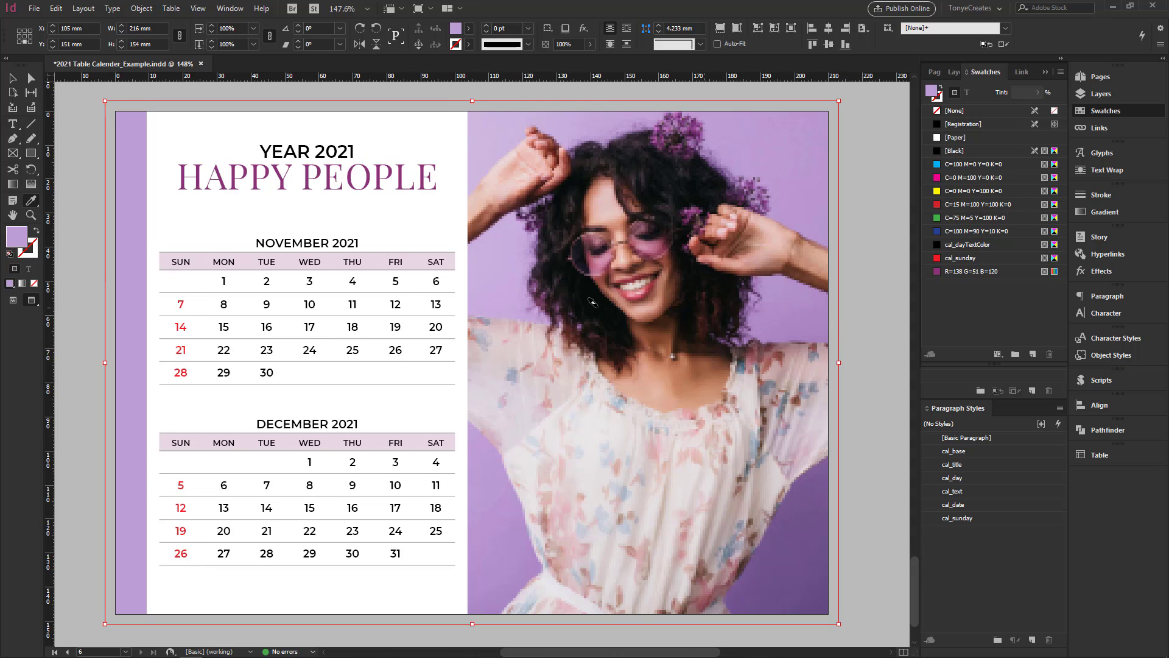
pyautogui.click(16, 84)
pyautogui.click(83, 119)
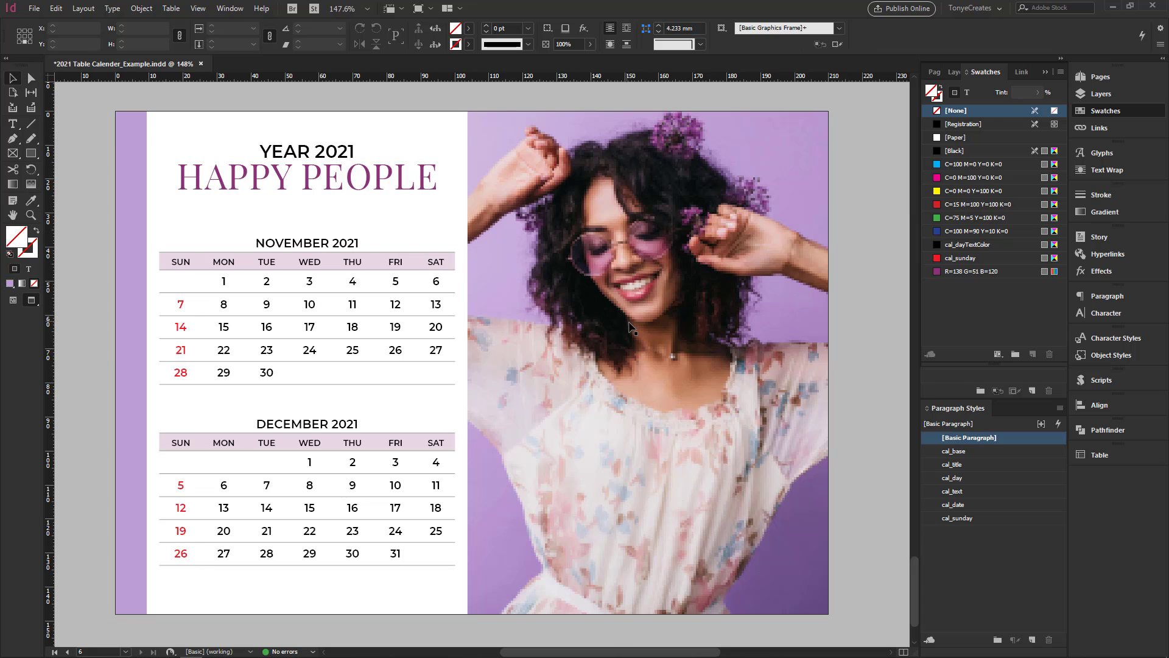
pyautogui.hotkey('ctrl', 's')
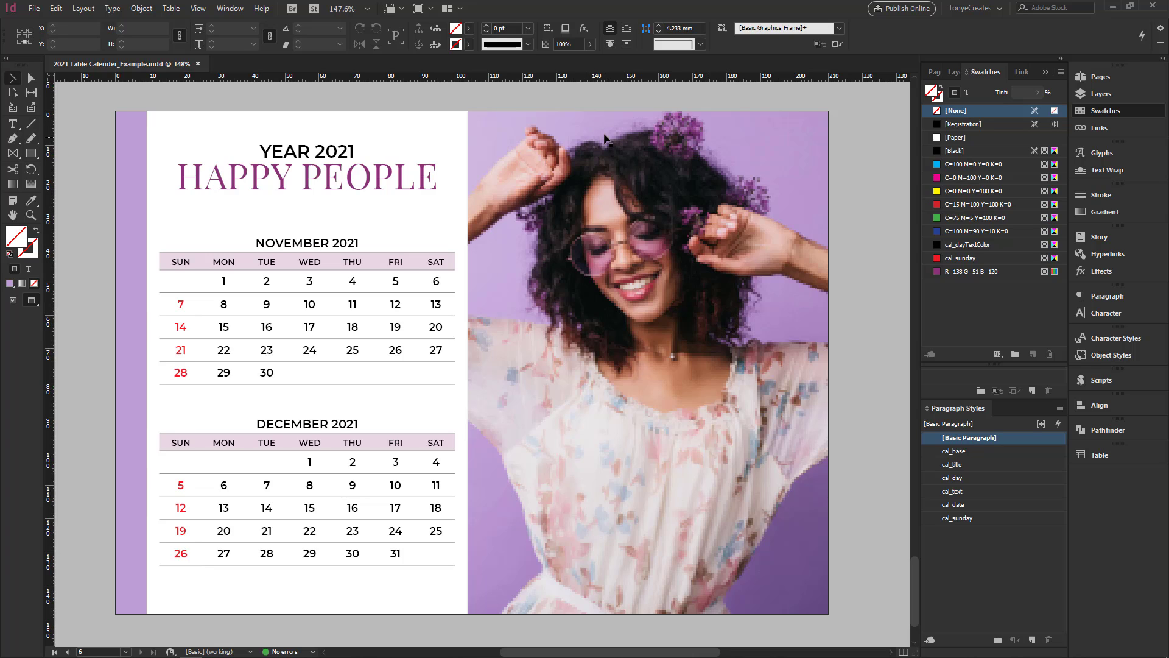
# Step: Refit the September–October photo so the man shows beside the calendar, and fill its frame with the photo's light grey background color
pyautogui.scroll(10, 598, 139)
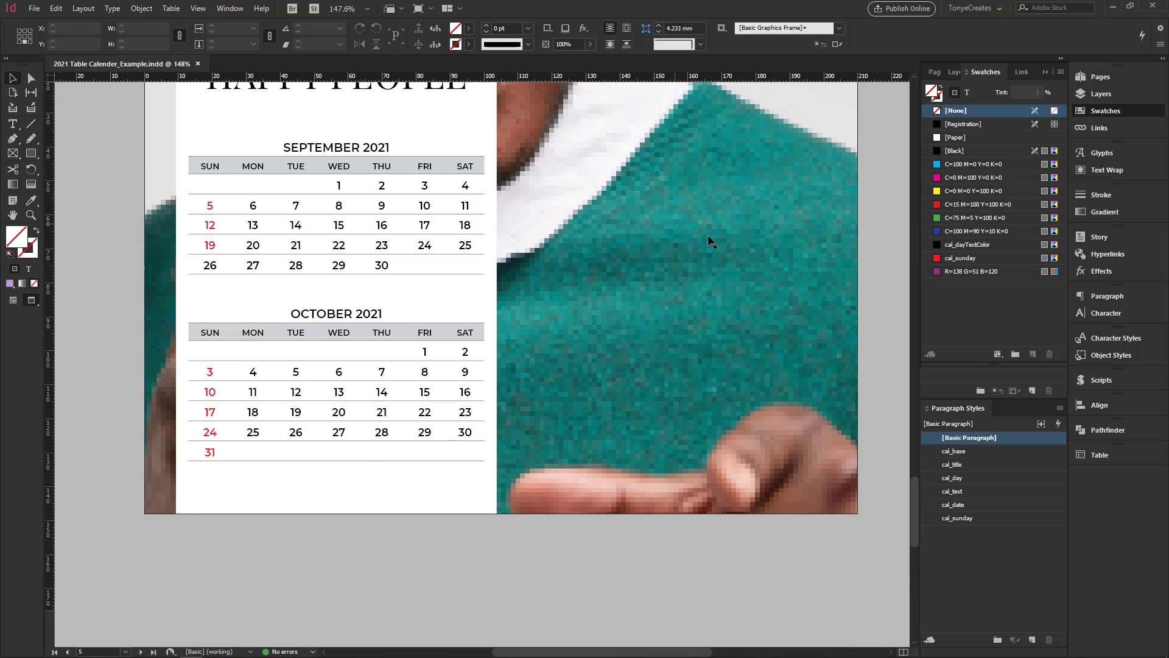
pyautogui.click(535, 360)
pyautogui.press('a')
pyautogui.moveTo(534, 360); pyautogui.dragTo(690, 377)
pyautogui.press('w')
pyautogui.click(93, 111)
pyautogui.press('v')
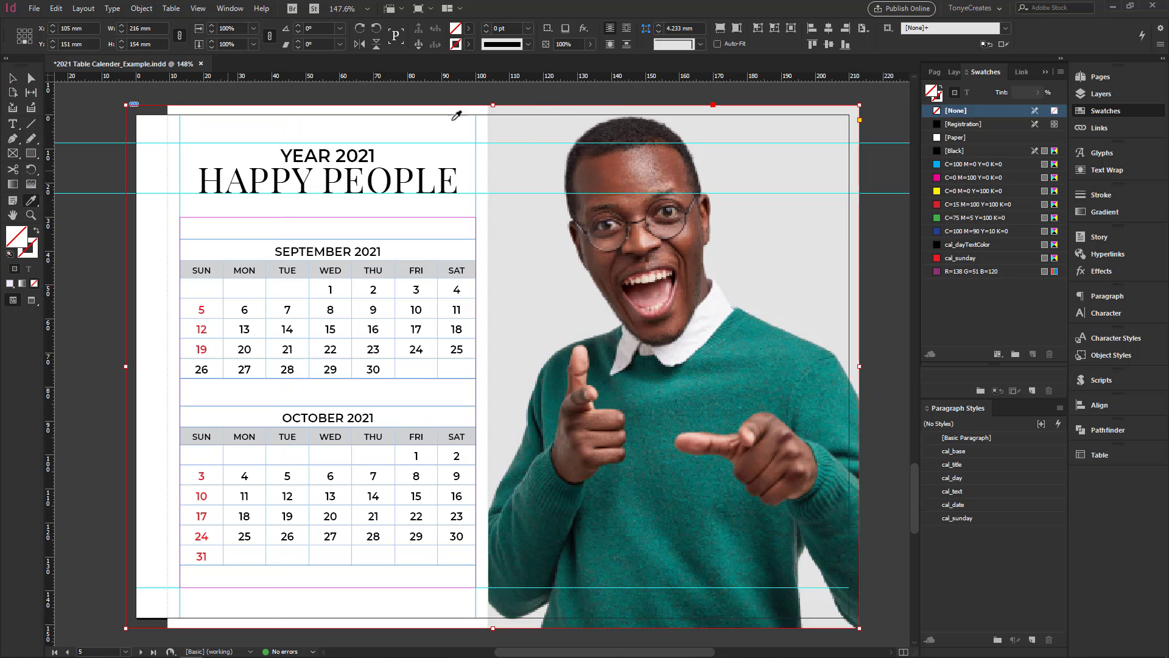
pyautogui.press('w')
pyautogui.press('w')
# Step: Color HAPPY PEOPLE on the September–October page with a teal sampled from the man's sweater and save that color as a swatch
pyautogui.doubleClick(220, 181)
pyautogui.moveTo(199, 181); pyautogui.dragTo(458, 181)
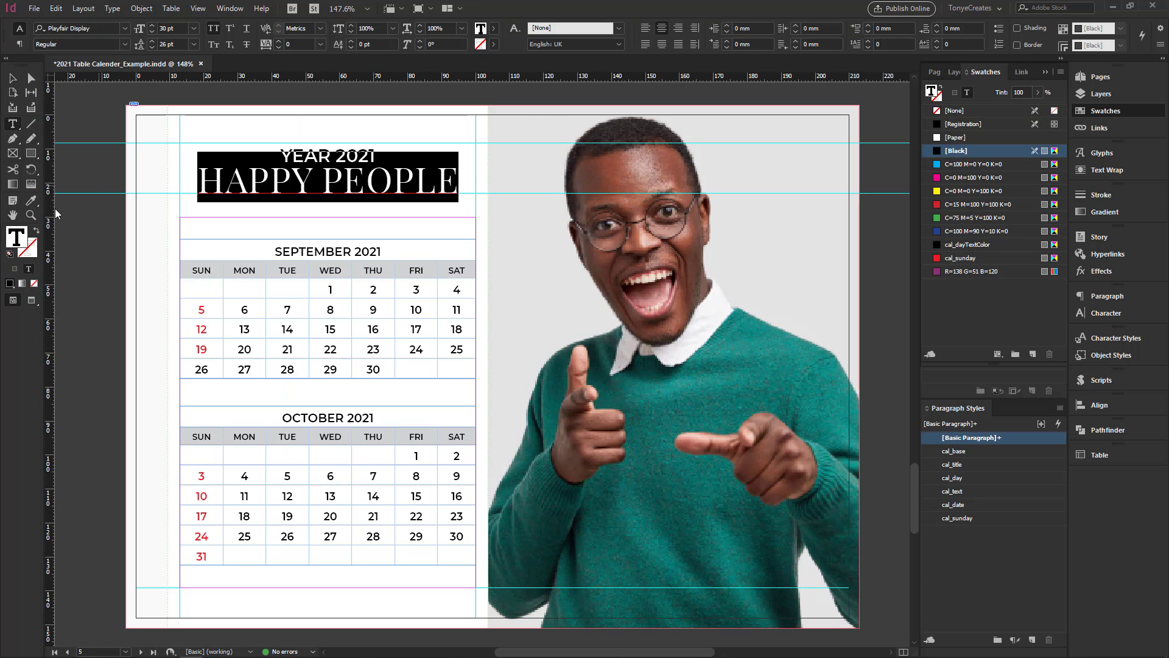
pyautogui.click(30, 200)
pyautogui.click(767, 381)
pyautogui.click(1032, 353)
pyautogui.press('t')
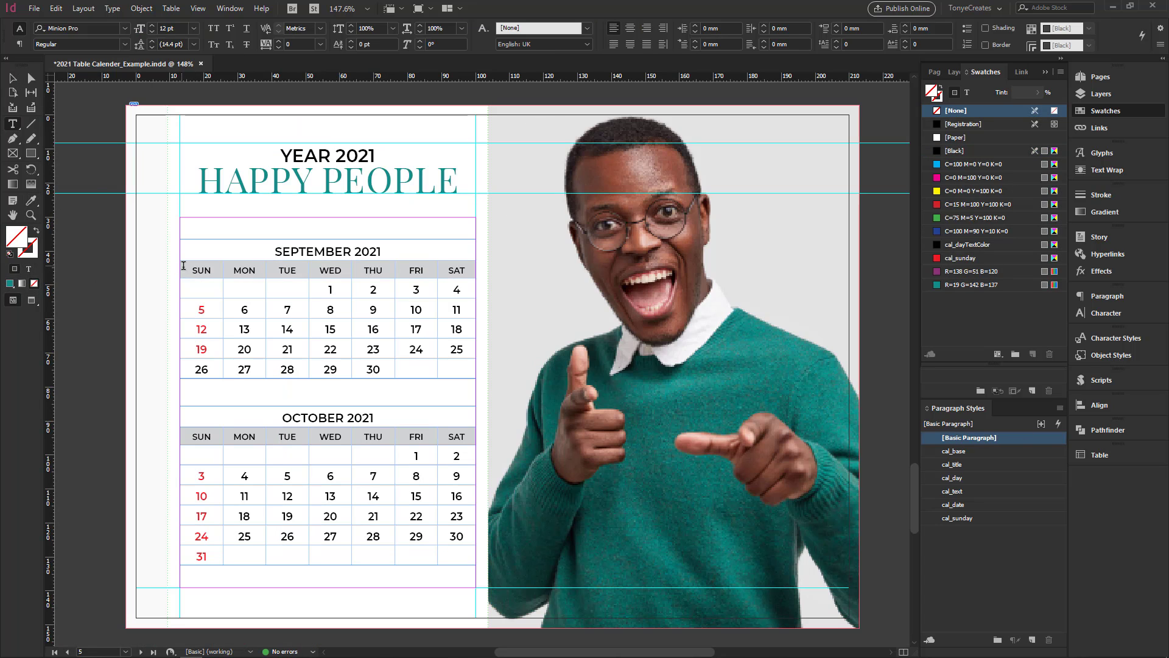
# Step: Fill the weekday header rows of the September and October tables with the teal R=19 G=142 B=137 swatch, and preview the page
pyautogui.click(178, 270)
pyautogui.click(177, 435)
pyautogui.click(972, 285)
pyautogui.press('Escape')
pyautogui.hotkey('ctrl', 'shift', 'a')
pyautogui.press('w')
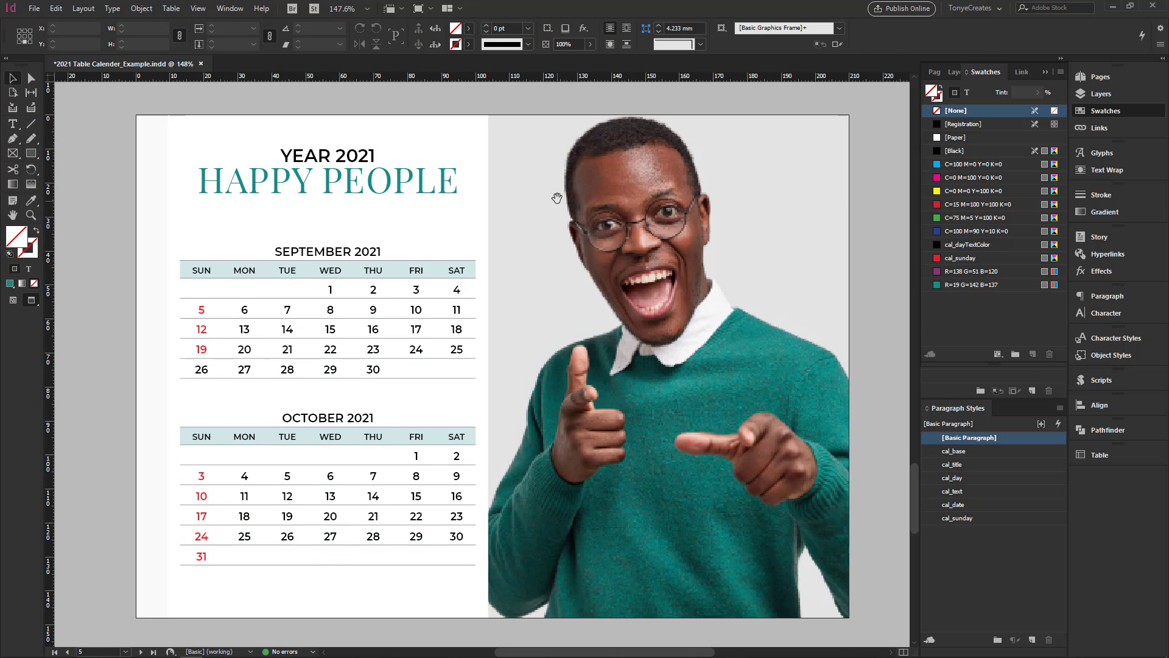
# Step: Fit the July–August photo to its frame, enlarge it to about 241 × 161 mm, and position the woman beside the calendar
pyautogui.moveTo(555, 195); pyautogui.dragTo(577, 578)
pyautogui.click(670, 274)
pyautogui.click(719, 28)
pyautogui.moveTo(545, 431); pyautogui.dragTo(688, 295)
pyautogui.press('a')
pyautogui.hotkey('ctrl', '-')
pyautogui.hotkey('ctrl', '-')
pyautogui.press('w')
pyautogui.moveTo(750, 224); pyautogui.dragTo(780, 213)
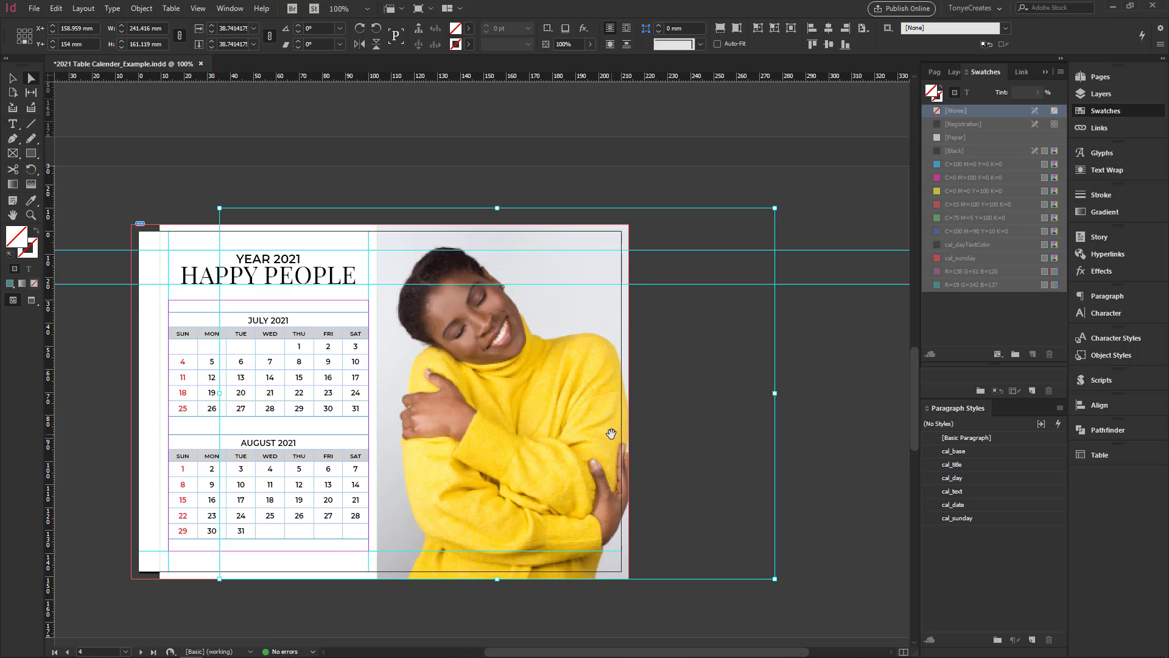
pyautogui.hotkey('shift', 'Left')
pyautogui.moveTo(665, 344); pyautogui.dragTo(765, 326)
# Step: Fill the July–August photo frame with a light grey sampled from the photo's background
pyautogui.hotkey('ctrl', 'shift', 'a')
pyautogui.press('i')
pyautogui.click(511, 217)
pyautogui.press('v')
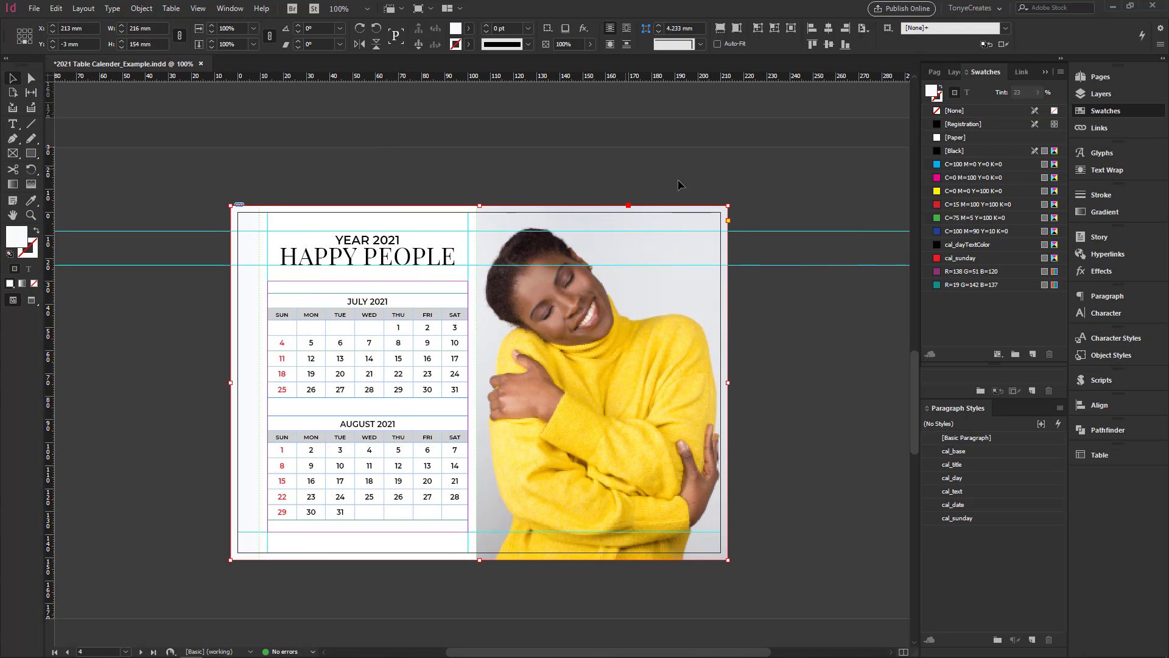
pyautogui.click(678, 185)
# Step: Color HAPPY PEOPLE on the July–August page with a yellow sampled from the woman's sweater and save it as a swatch
pyautogui.click(323, 260)
pyautogui.tripleClick(323, 260)
pyautogui.press('i')
pyautogui.click(647, 372)
pyautogui.click(1032, 354)
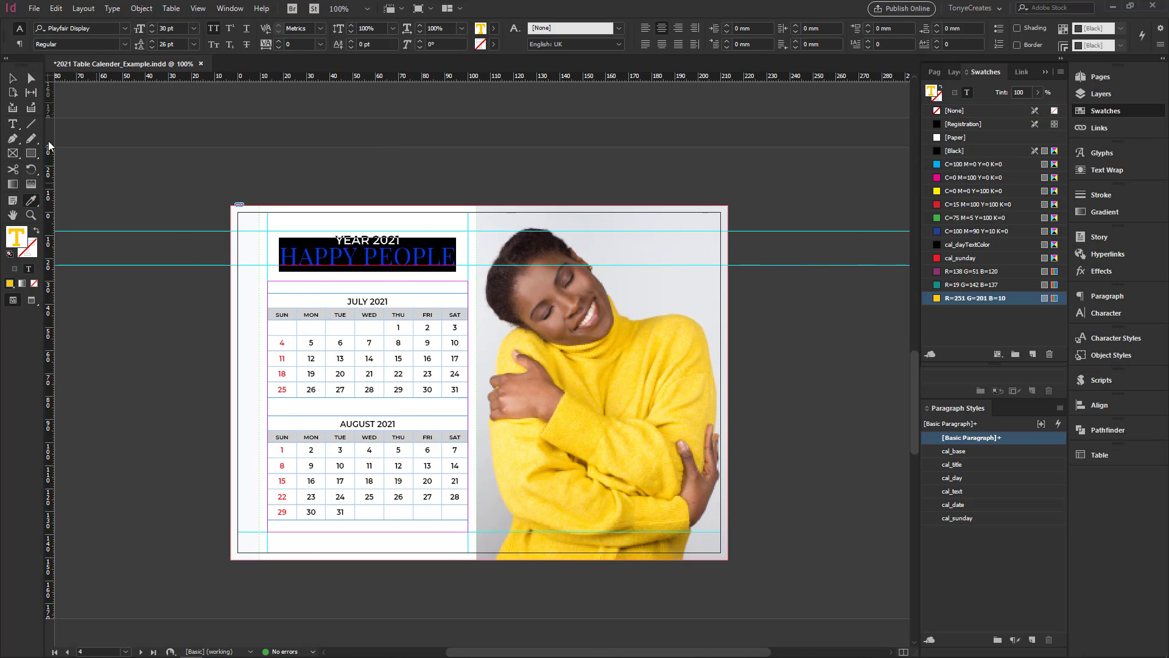
# Step: Fill the weekday header rows of the July and August tables with the yellow R=251 G=201 B=10 swatch
pyautogui.click(12, 123)
pyautogui.hotkey('ctrl', 'shift', 'a')
pyautogui.moveTo(275, 319); pyautogui.dragTo(463, 314)
pyautogui.moveTo(274, 437); pyautogui.dragTo(463, 437)
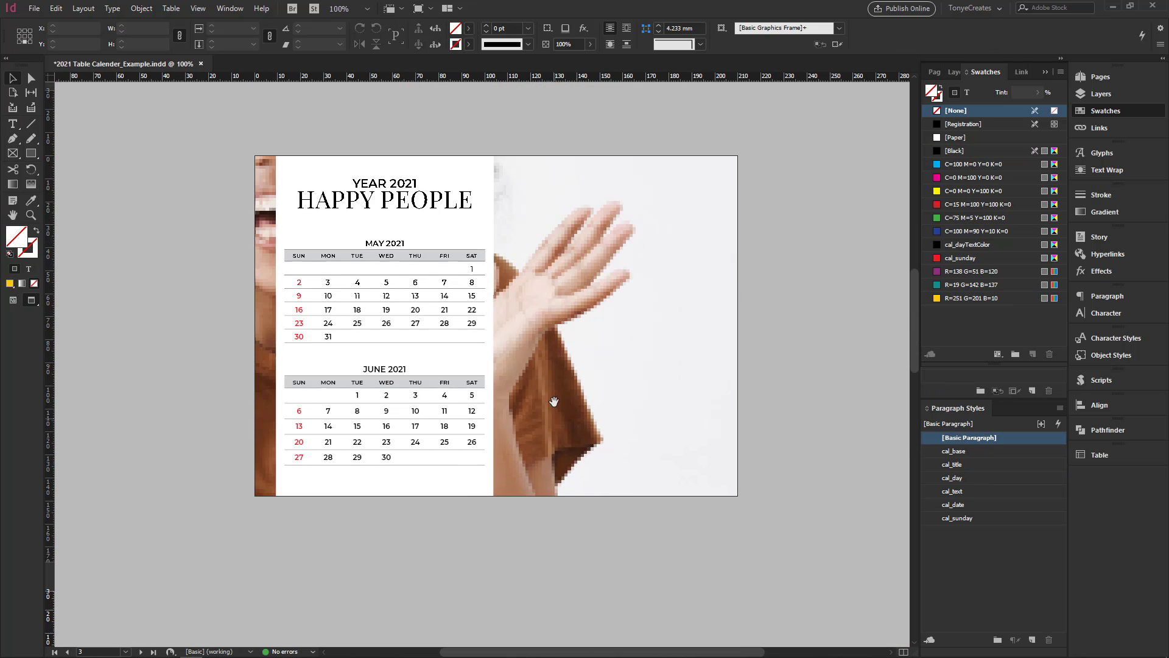
# Step: Fit the May–June photo to its frame and move it so the woman shows fully beside the calendar
pyautogui.click(553, 401)
pyautogui.click(719, 28)
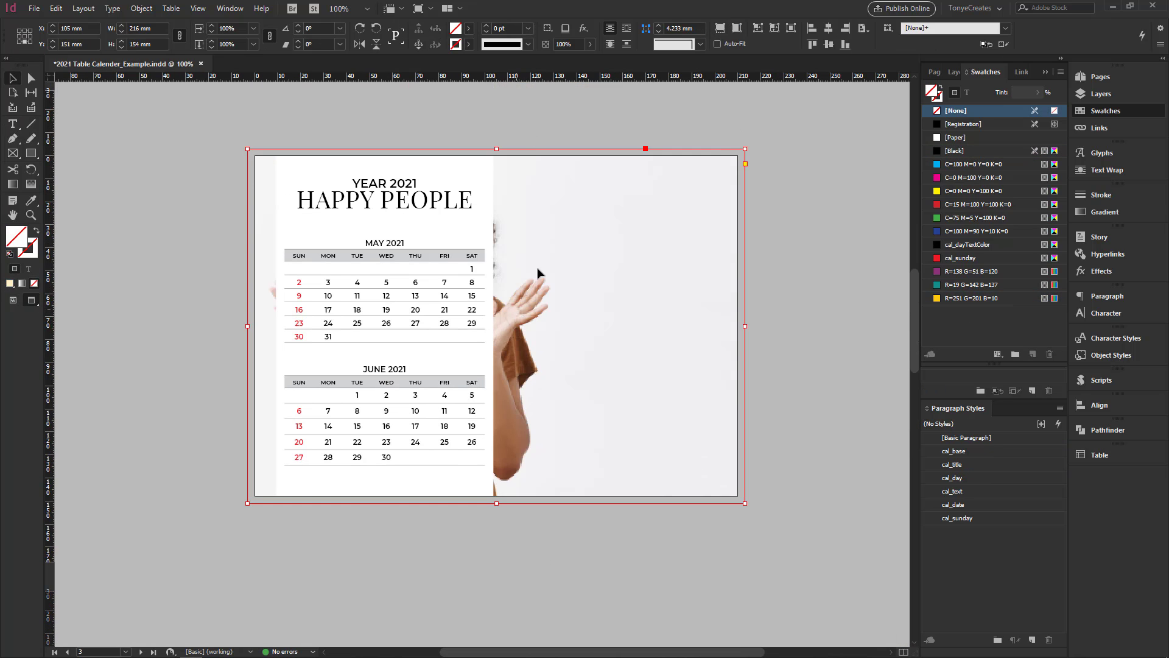
pyautogui.press('a')
pyautogui.moveTo(539, 332); pyautogui.dragTo(733, 331)
pyautogui.press('w')
pyautogui.press('w')
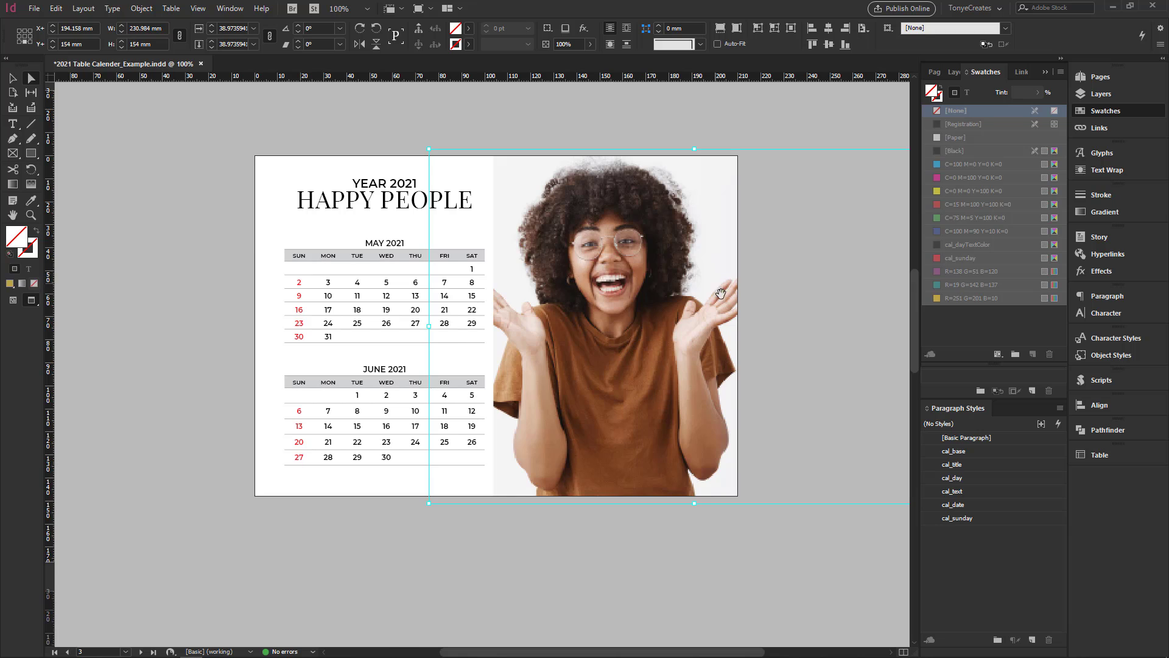
pyautogui.hotkey('ctrl', '-')
pyautogui.press('w')
pyautogui.moveTo(348, 166); pyautogui.dragTo(473, 158)
# Step: Fill the May–June photo frame with a light grey sampled from the photo's background
pyautogui.press('v')
pyautogui.press('Escape')
pyautogui.click(31, 201)
pyautogui.click(515, 251)
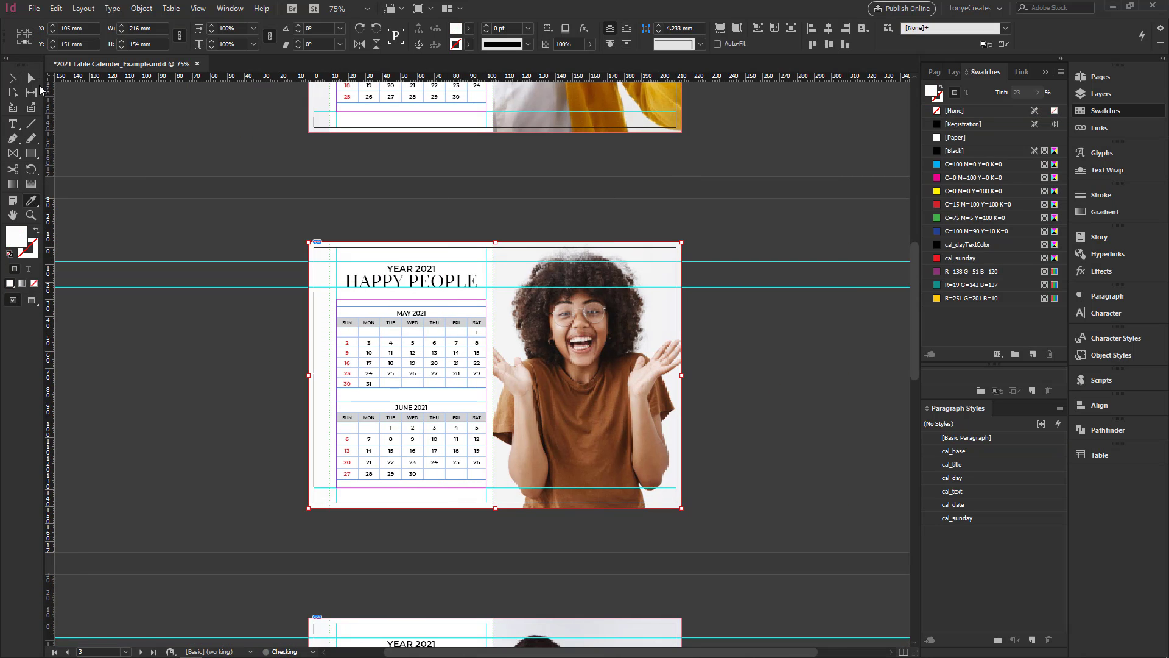
pyautogui.click(13, 78)
pyautogui.press('w')
pyautogui.moveTo(248, 199); pyautogui.dragTo(750, 503)
pyautogui.click(557, 227)
pyautogui.click(31, 200)
pyautogui.click(486, 525)
pyautogui.click(13, 78)
pyautogui.click(299, 155)
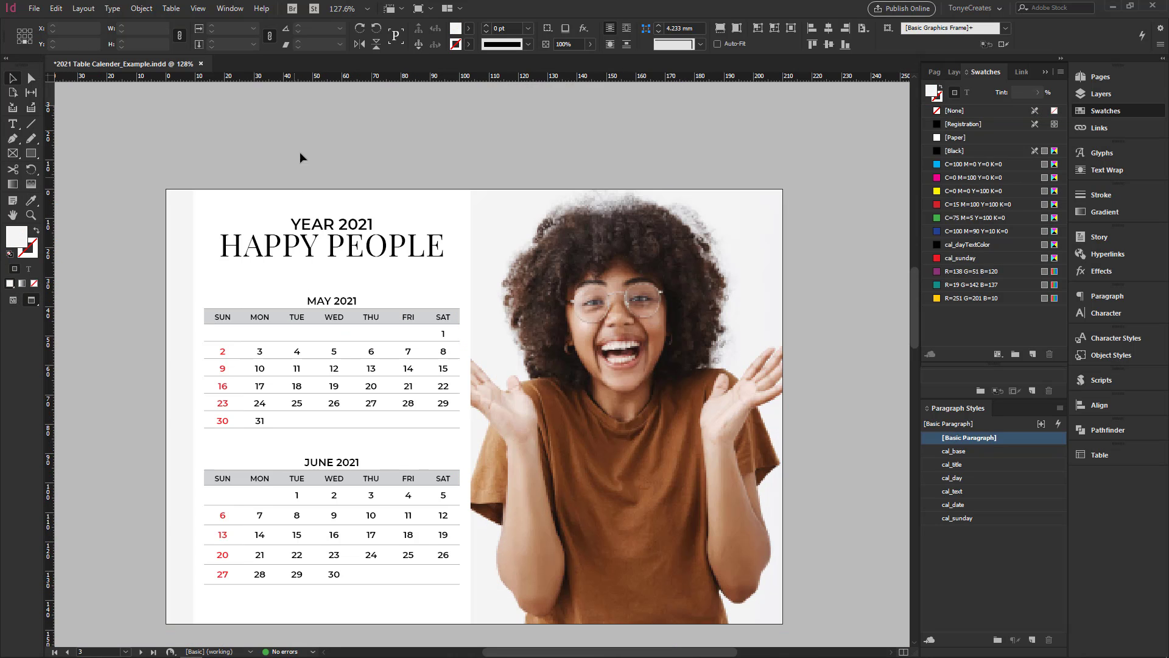
# Step: Color HAPPY PEOPLE on the May–June page with a brown sampled from the woman's shirt and save that color as a swatch
pyautogui.click(332, 245)
pyautogui.tripleClick(331, 245)
pyautogui.click(31, 200)
pyautogui.click(569, 412)
pyautogui.click(1032, 354)
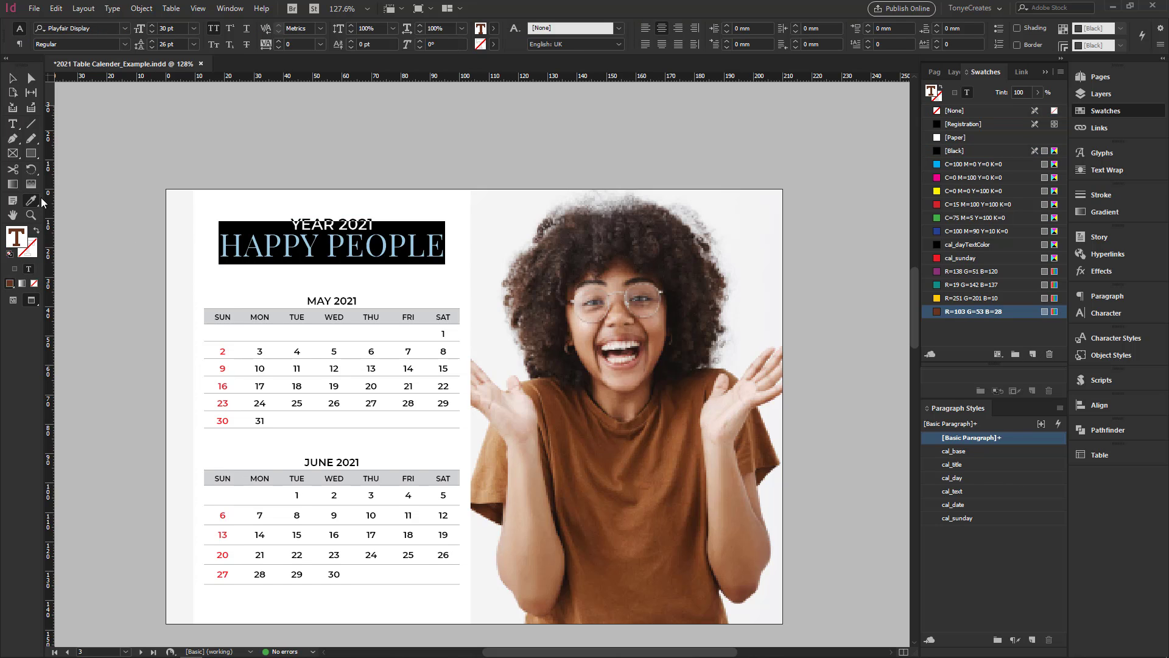
# Step: Fill the weekday header rows of the May and June tables with the brown R=103 G=53 B=28 swatch at 20% tint
pyautogui.click(13, 123)
pyautogui.click(205, 317)
pyautogui.click(205, 479)
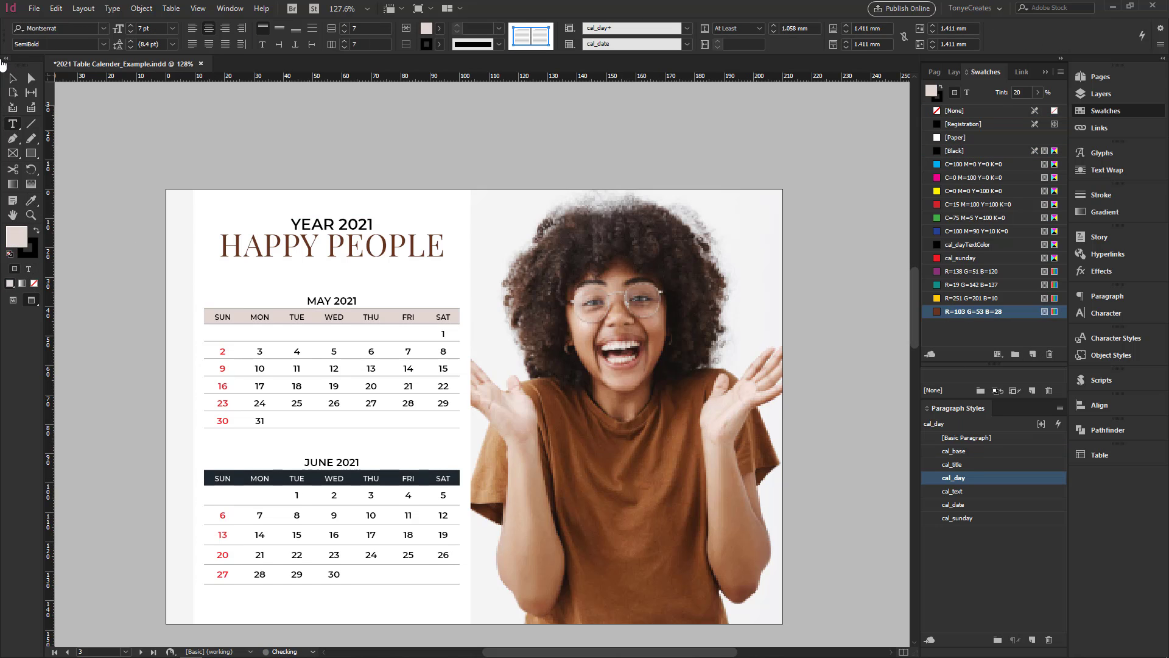
pyautogui.press('Escape')
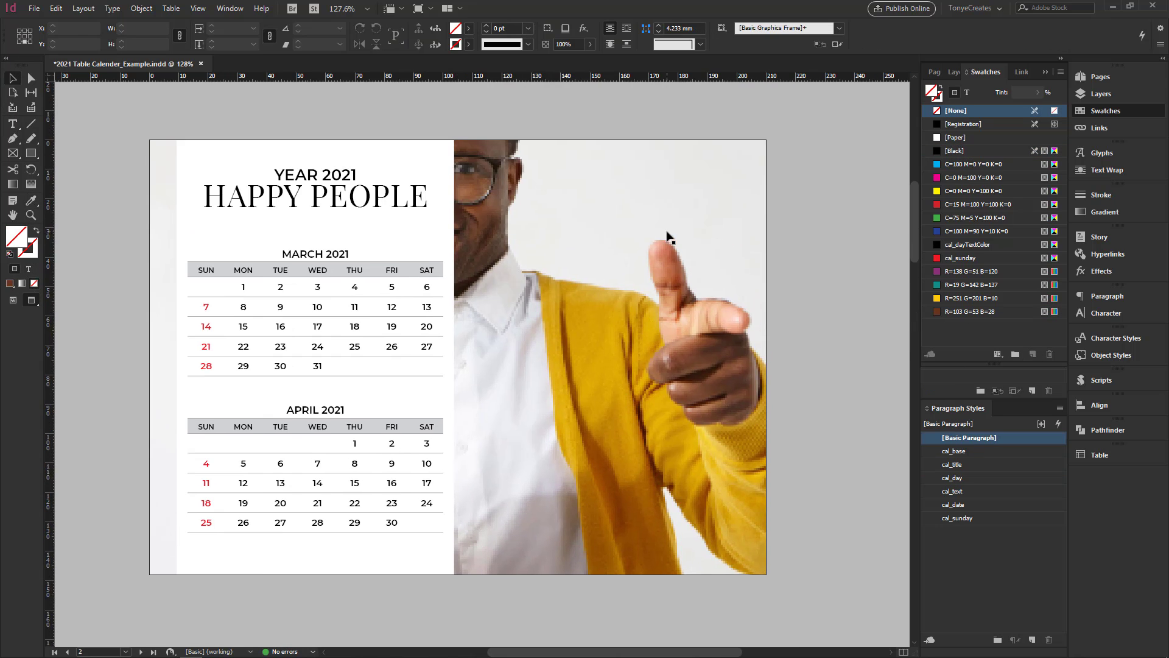
# Step: Refit the March–April photo beside the calendar, enlarge it to about 241 × 161 mm, and nudge it down within its frame
pyautogui.click(668, 236)
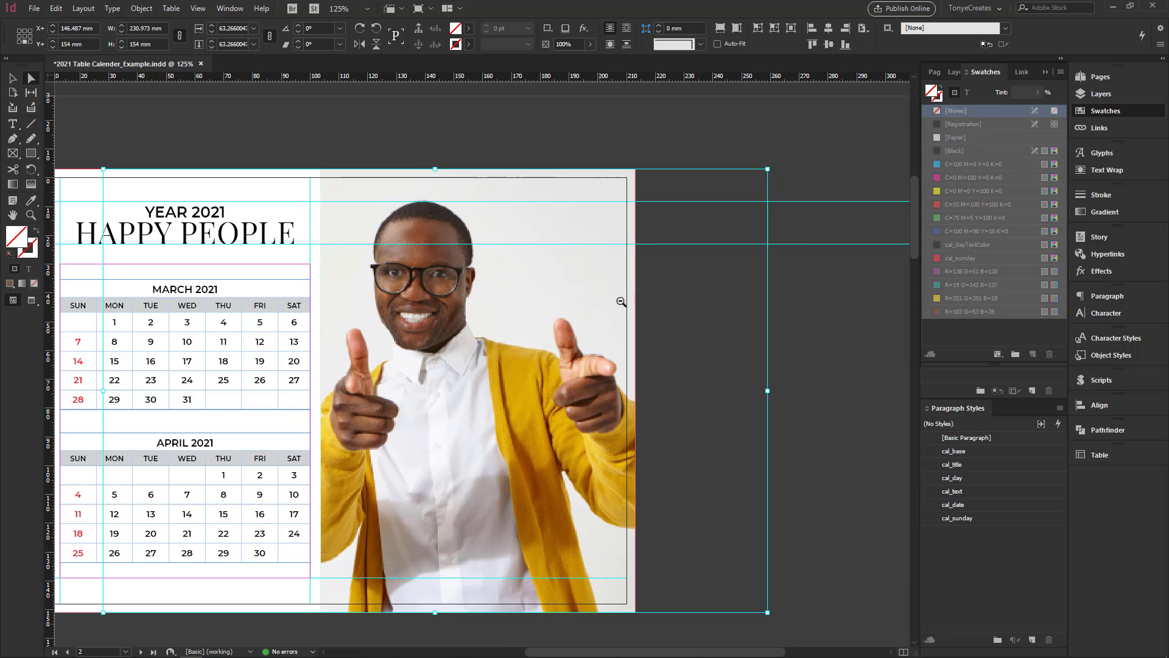
pyautogui.moveTo(767, 169); pyautogui.dragTo(798, 148)
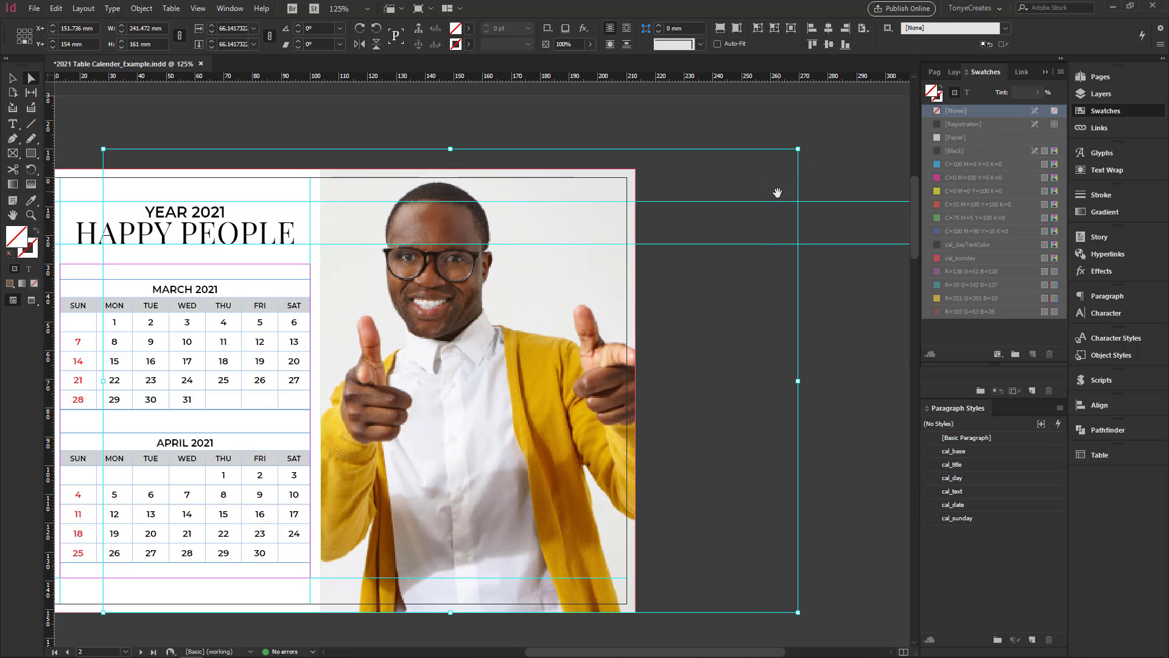
pyautogui.press('Down')
pyautogui.press('Down')
pyautogui.press('Down')
pyautogui.press('Down')
pyautogui.press('Down')
pyautogui.press('Down')
pyautogui.press('Down')
pyautogui.press('Down')
pyautogui.press('Down')
pyautogui.press('Down')
pyautogui.press('Down')
# Step: Nudge the March–April photo left in its frame until both of the man's pointing hands fit on the page
pyautogui.moveTo(491, 392); pyautogui.dragTo(682, 365)
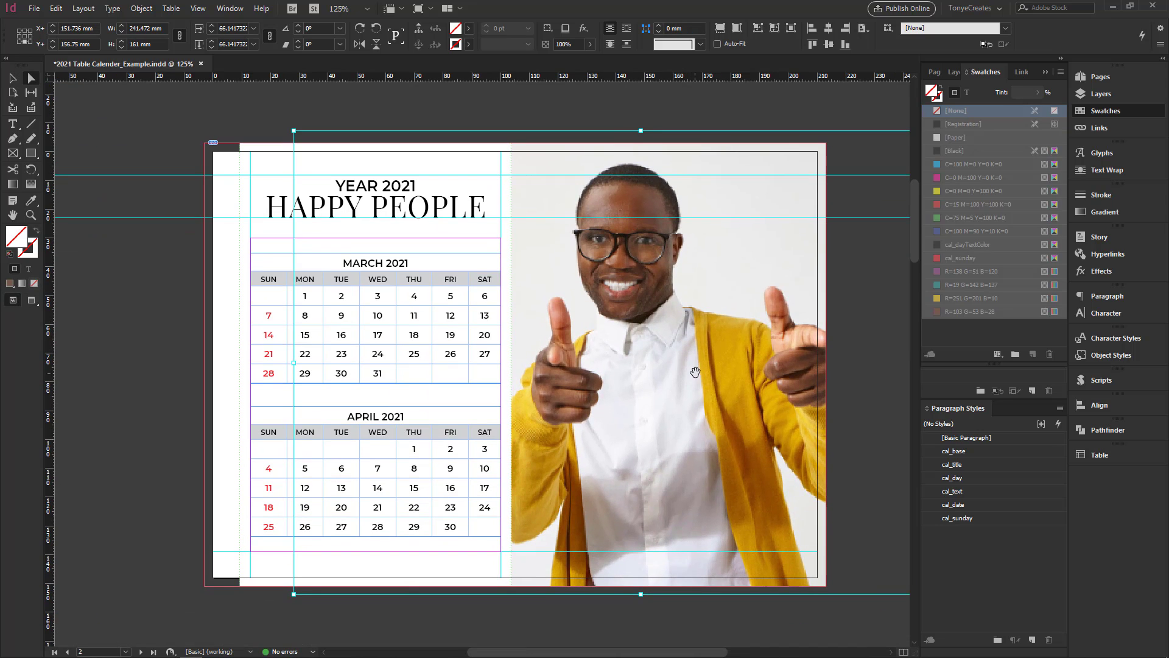
pyautogui.press('Left')
pyautogui.press('Left')
pyautogui.press('Left')
pyautogui.press('Left')
pyautogui.press('Left')
pyautogui.press('Left')
pyautogui.press('Left')
pyautogui.press('Left')
pyautogui.press('Left')
pyautogui.press('Left')
pyautogui.press('Left')
pyautogui.press('Left')
pyautogui.press('Left')
pyautogui.press('Left')
pyautogui.press('Left')
pyautogui.press('Left')
pyautogui.press('Left')
pyautogui.press('Left')
pyautogui.press('Left')
pyautogui.press('Left')
pyautogui.press('Left')
pyautogui.press('Left')
pyautogui.click(872, 126)
# Step: Color HAPPY PEOPLE on the March–April page with an orange-brown sampled from the man's cardigan and save it as a swatch
pyautogui.press('v')
pyautogui.tripleClick(437, 204)
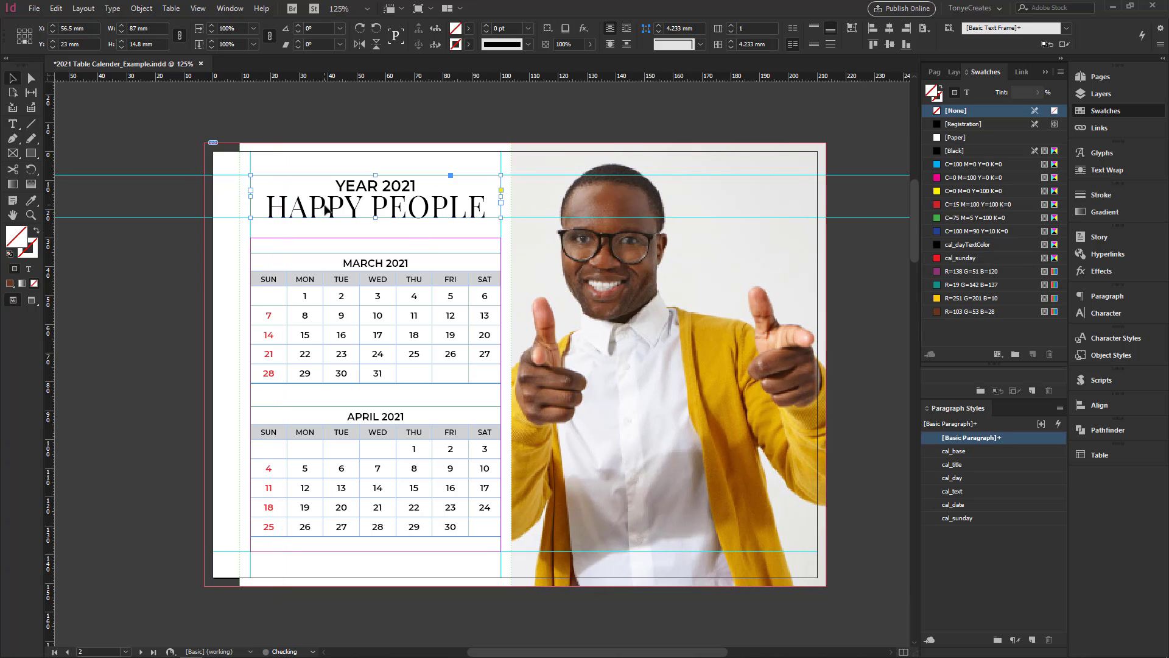
pyautogui.click(29, 207)
pyautogui.click(737, 446)
pyautogui.click(1032, 354)
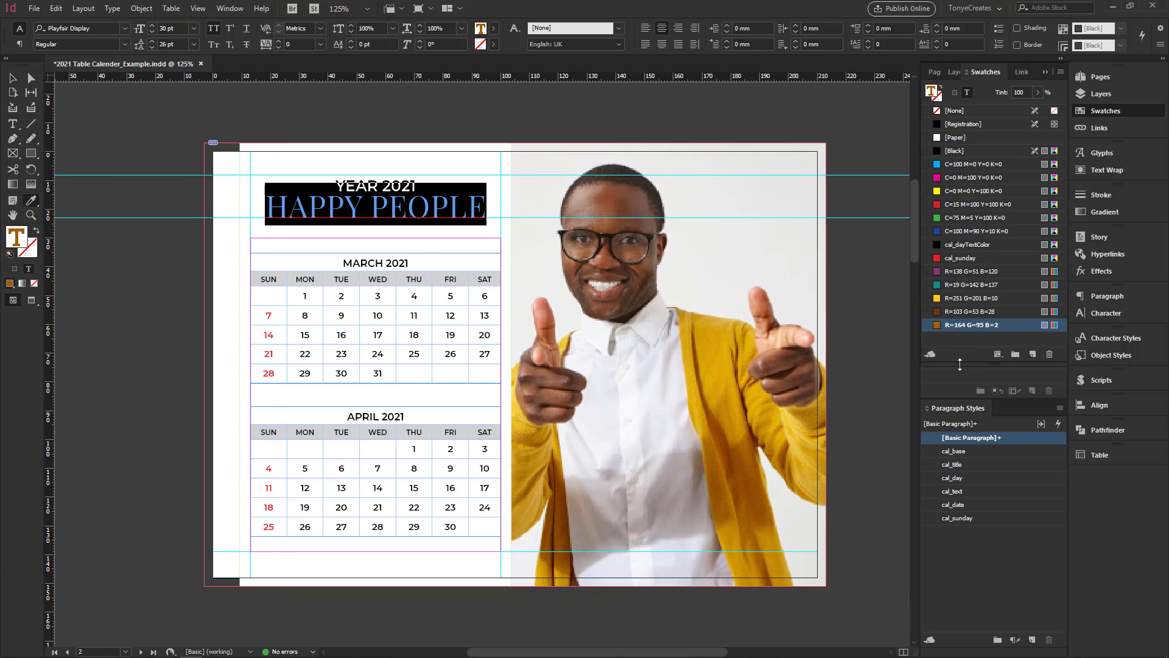
# Step: Fill the weekday header rows of the March and April tables with the R=164 G=95 B=2 swatch, and preview the page
pyautogui.click(13, 124)
pyautogui.click(252, 278)
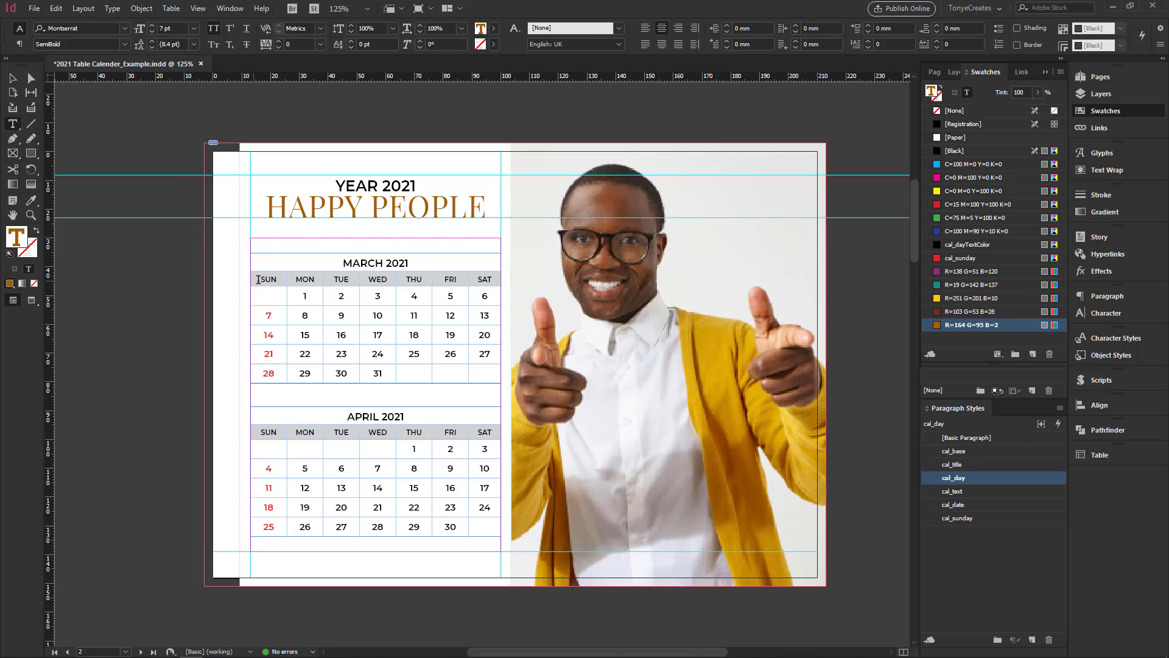
pyautogui.click(964, 326)
pyautogui.click(252, 431)
pyautogui.click(964, 326)
pyautogui.click(12, 78)
pyautogui.click(271, 139)
pyautogui.press('w')
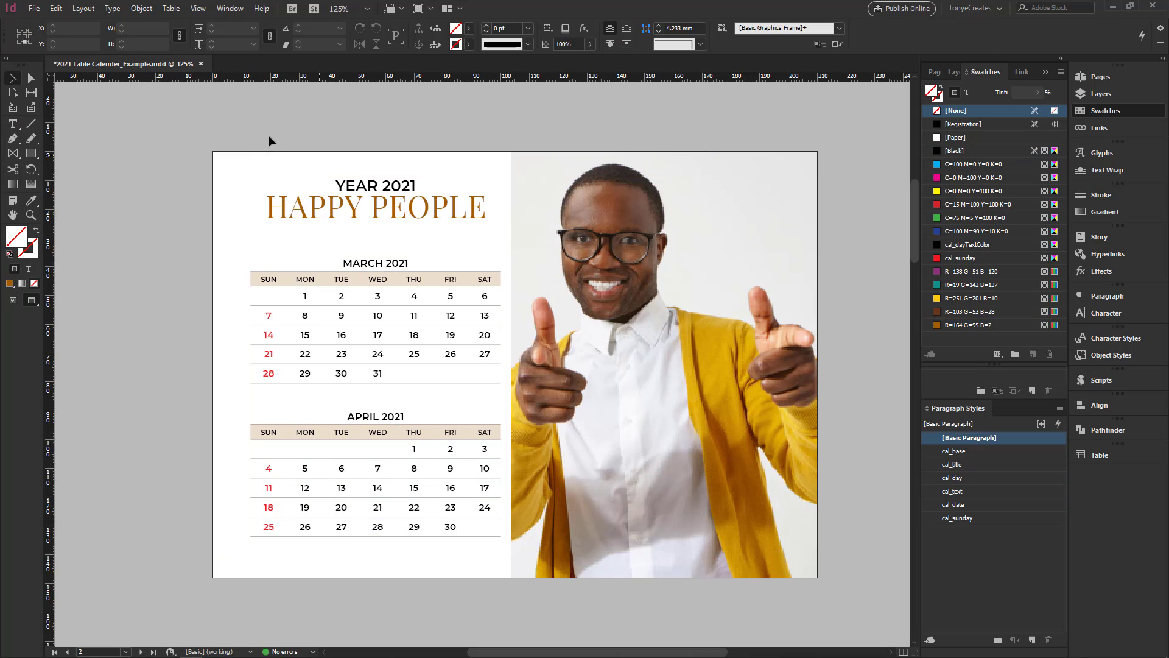
# Step: Edit the R=164 G=95 B=2 swatch to a lighter orange, R=210 G=142 B=33
pyautogui.moveTo(217, 129); pyautogui.dragTo(903, 578)
pyautogui.doubleClick(971, 324)
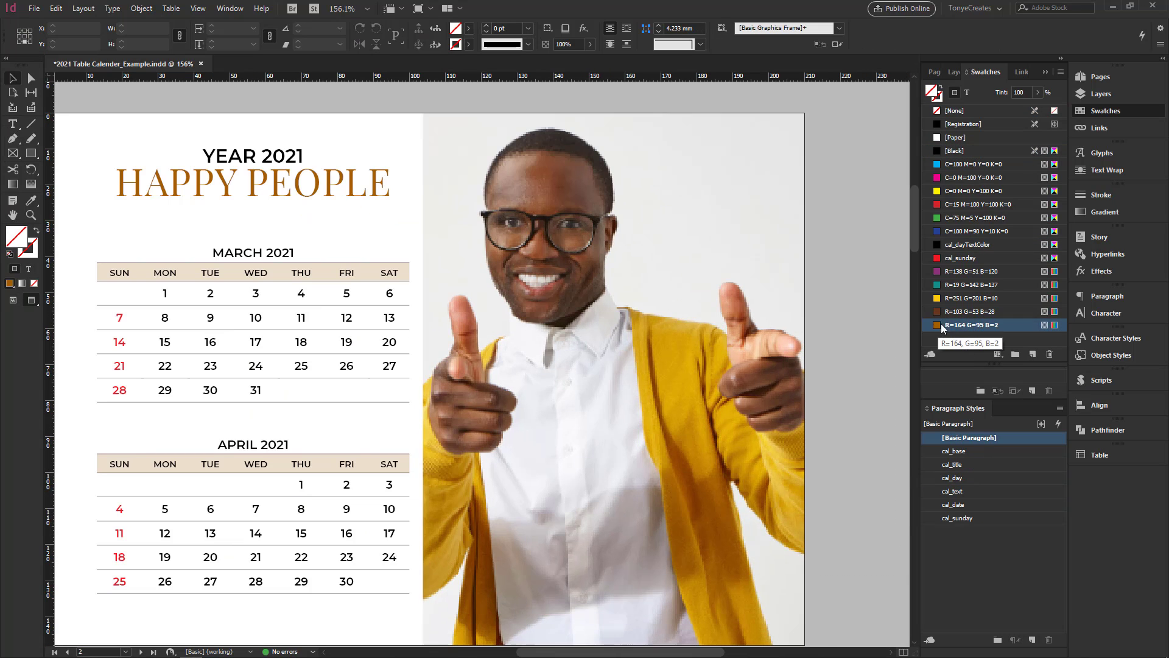
pyautogui.moveTo(881, 194); pyautogui.dragTo(864, 180)
pyautogui.click(910, 146)
pyautogui.click(871, 134)
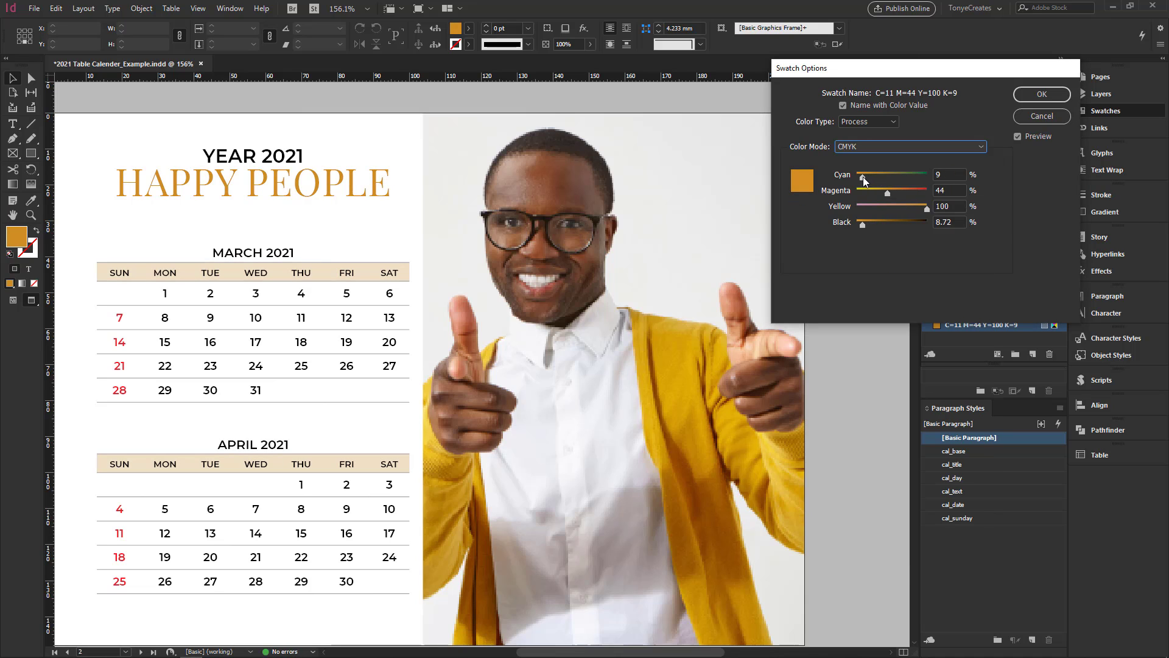
pyautogui.click(892, 149)
pyautogui.click(893, 199)
pyautogui.click(1041, 96)
# Step: Fit the January–February photo to its frame, enlarge it slightly, and position the woman beside the calendar
pyautogui.scroll(-8, 462, 330)
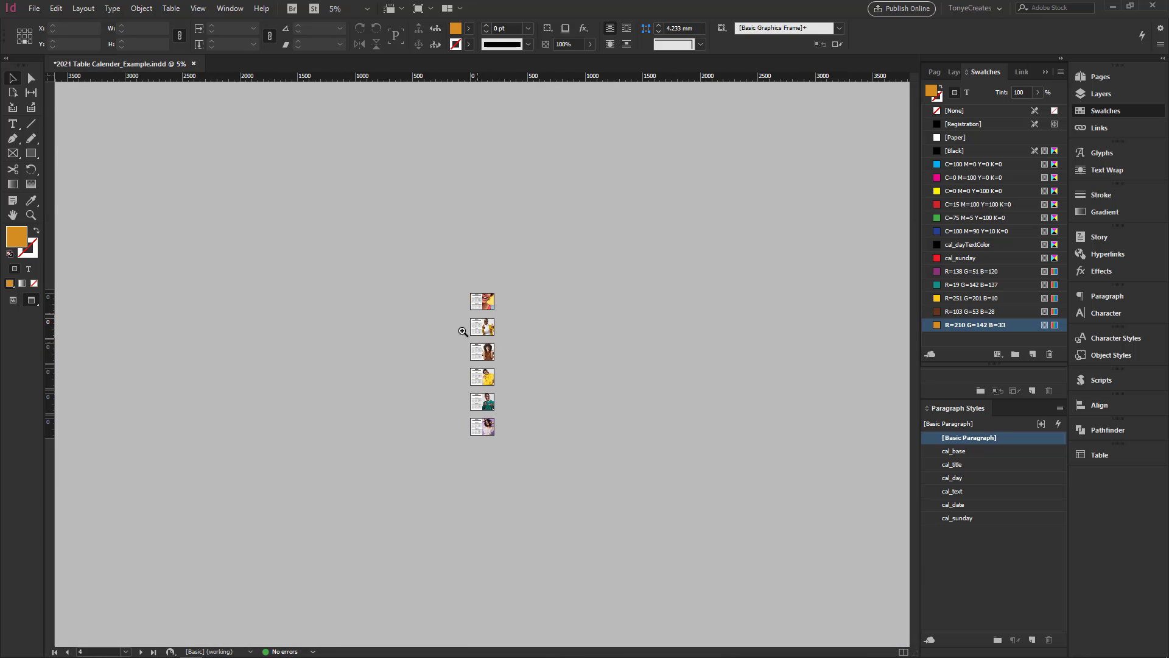
pyautogui.moveTo(477, 305); pyautogui.dragTo(579, 326)
pyautogui.click(579, 326)
pyautogui.hotkey('ctrl', '0')
pyautogui.click(719, 29)
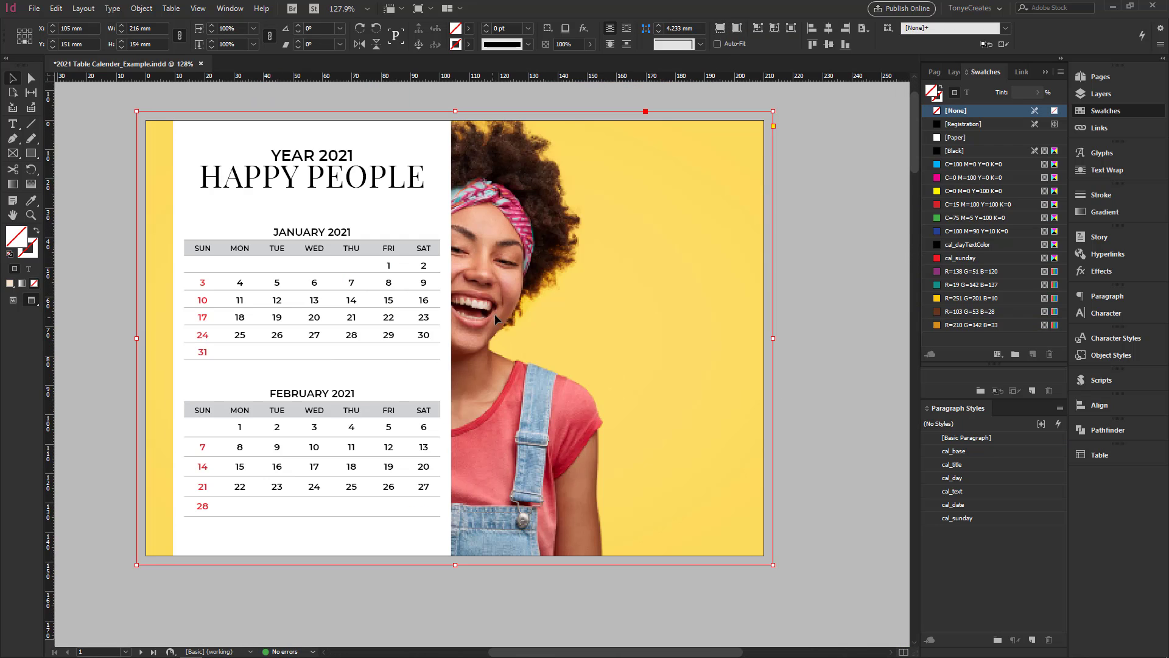
pyautogui.click(418, 44)
pyautogui.moveTo(472, 320); pyautogui.dragTo(620, 334)
pyautogui.press('w')
pyautogui.keyDown('ctrl'); pyautogui.keyDown('alt'); pyautogui.click(620, 424); pyautogui.keyUp('alt'); pyautogui.keyUp('ctrl')
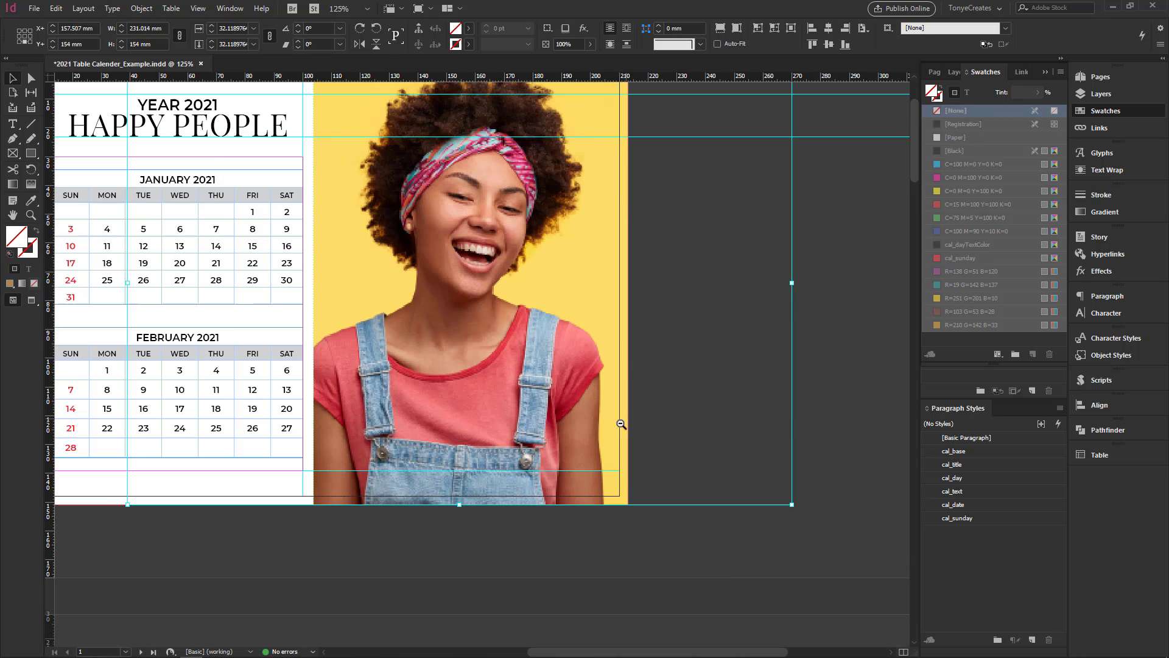
pyautogui.moveTo(792, 504); pyautogui.dragTo(825, 526)
pyautogui.moveTo(501, 313); pyautogui.dragTo(676, 402)
pyautogui.moveTo(676, 402); pyautogui.dragTo(647, 402)
# Step: Fill the January–February photo frame with the yellow sampled from the photo's background
pyautogui.press('Escape')
pyautogui.press('i')
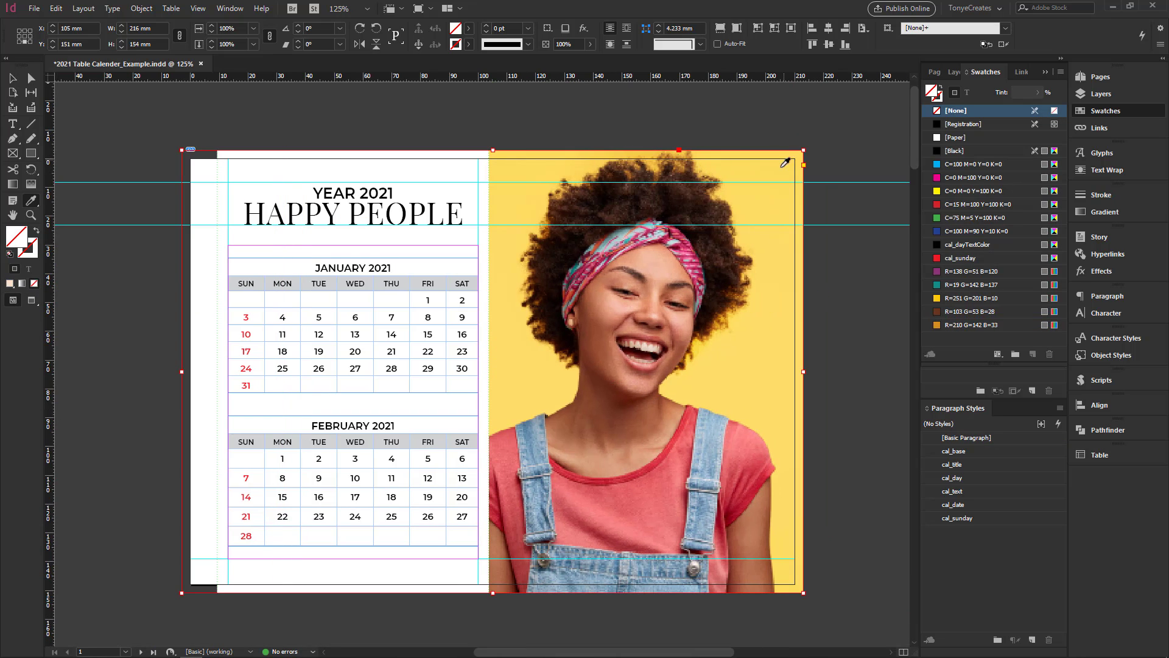
pyautogui.click(781, 166)
pyautogui.press('v')
pyautogui.click(494, 144)
# Step: Color HAPPY PEOPLE on the January–February page with a red sampled from the woman's shirt and save it as a swatch
pyautogui.tripleClick(295, 208)
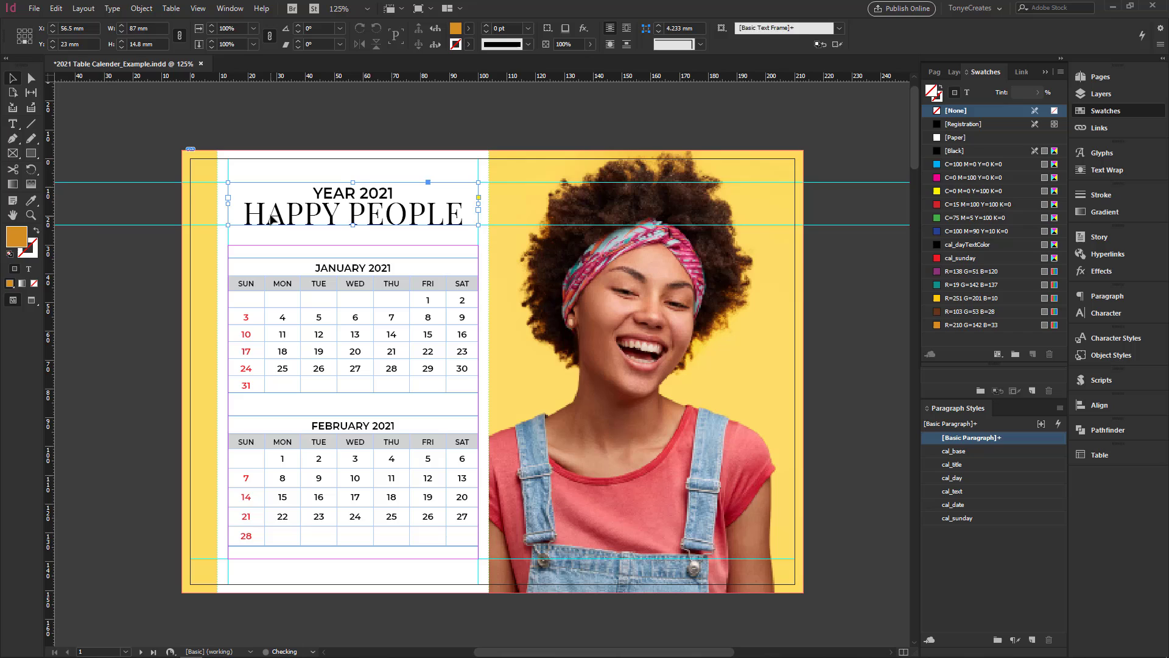
pyautogui.click(31, 202)
pyautogui.click(673, 450)
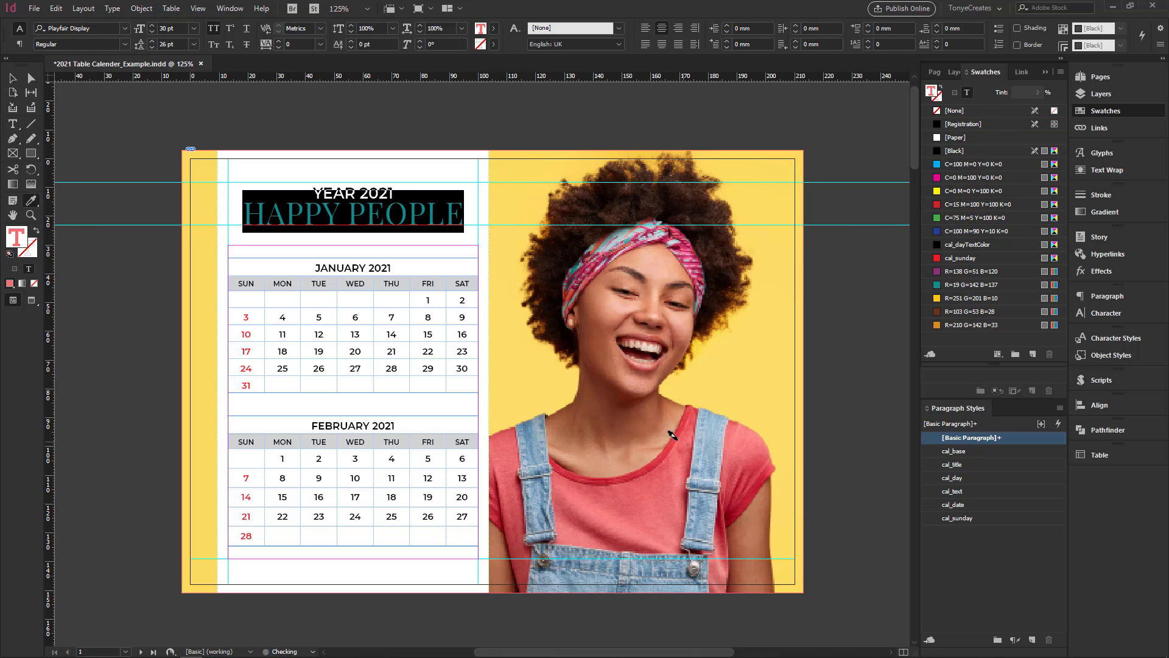
pyautogui.click(12, 124)
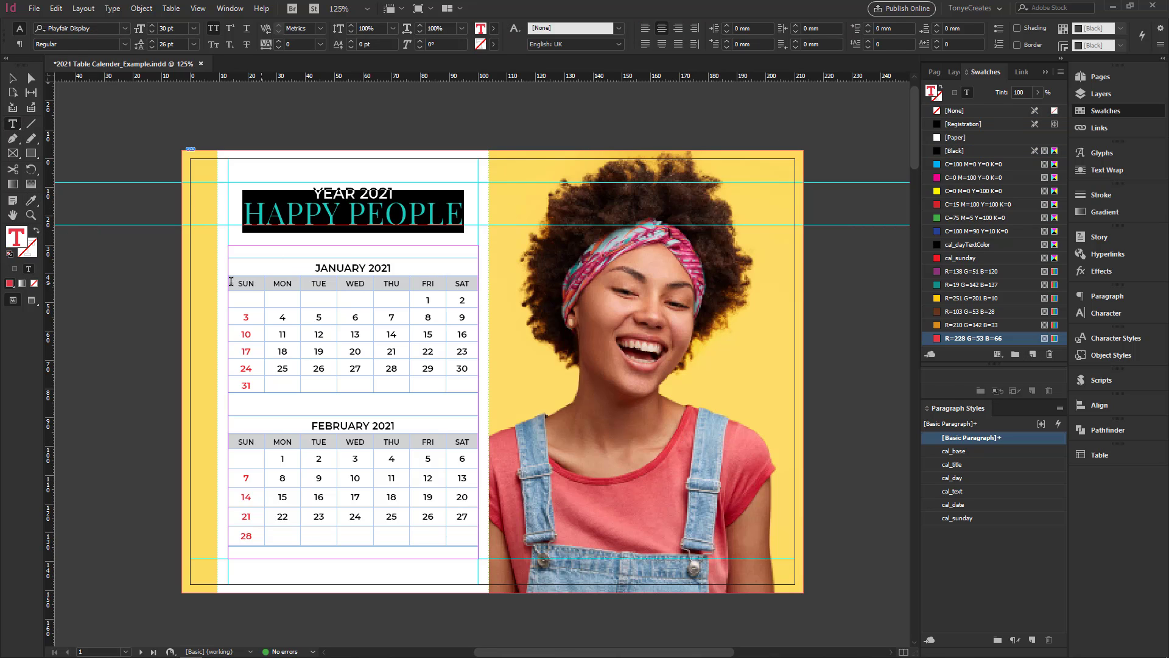
# Step: Fill the weekday header rows of the January and February tables with the red R=228 G=53 B=66 swatch at 20% tint, and preview the page
pyautogui.click(226, 283)
pyautogui.click(970, 338)
pyautogui.click(225, 440)
pyautogui.click(969, 338)
pyautogui.click(12, 78)
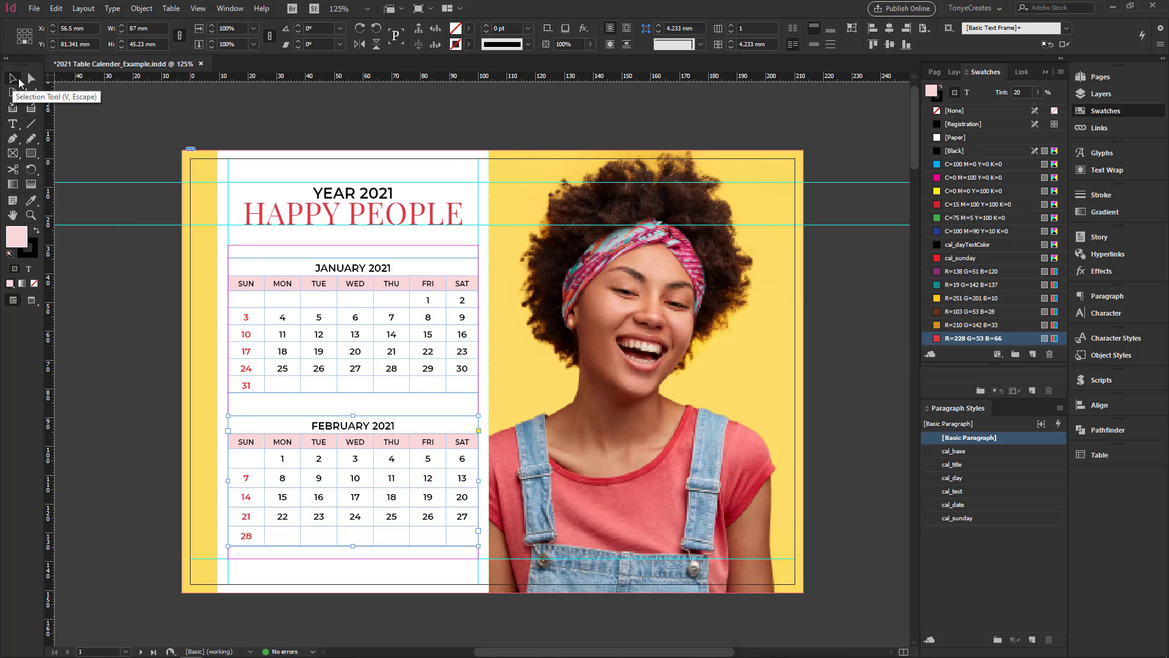
pyautogui.click(159, 137)
pyautogui.press('w')
pyautogui.hotkey('ctrl', '0')
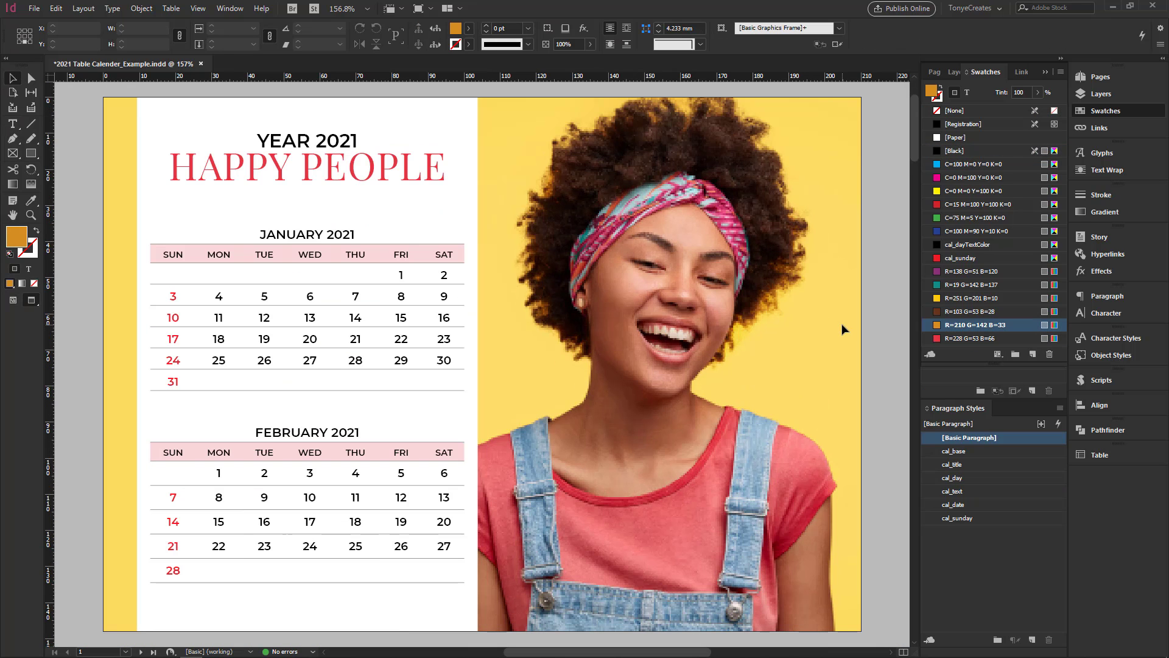
# Step: Lighten the calendar table lines by setting the cell stroke tint of the cal_base cell style to 15%, and preview the page
pyautogui.hotkey('ctrl', 'space')
pyautogui.moveTo(134, 230); pyautogui.dragTo(500, 502)
pyautogui.scroll(2, 528, 270)
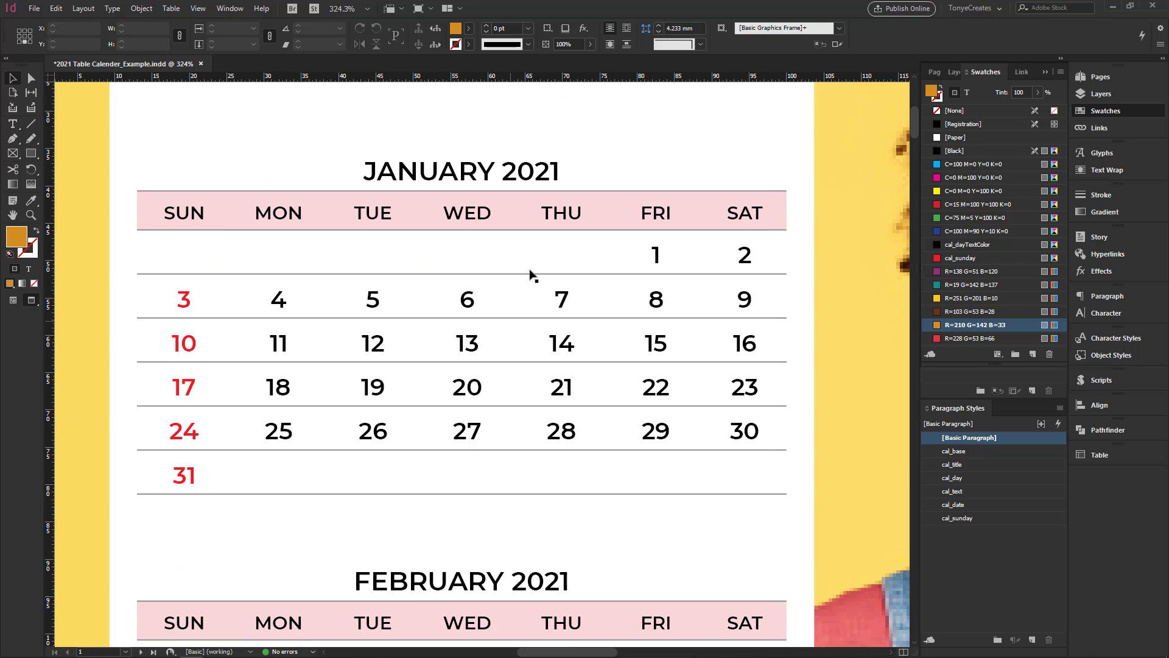
pyautogui.click(1105, 110)
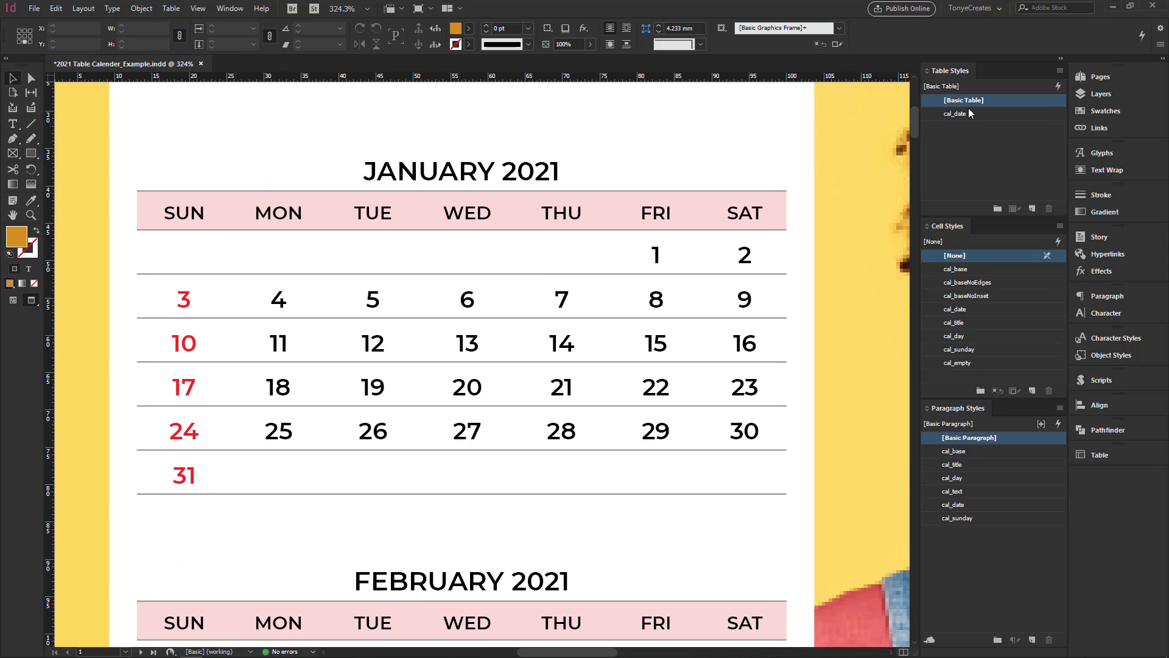
pyautogui.doubleClick(959, 272)
pyautogui.click(638, 199)
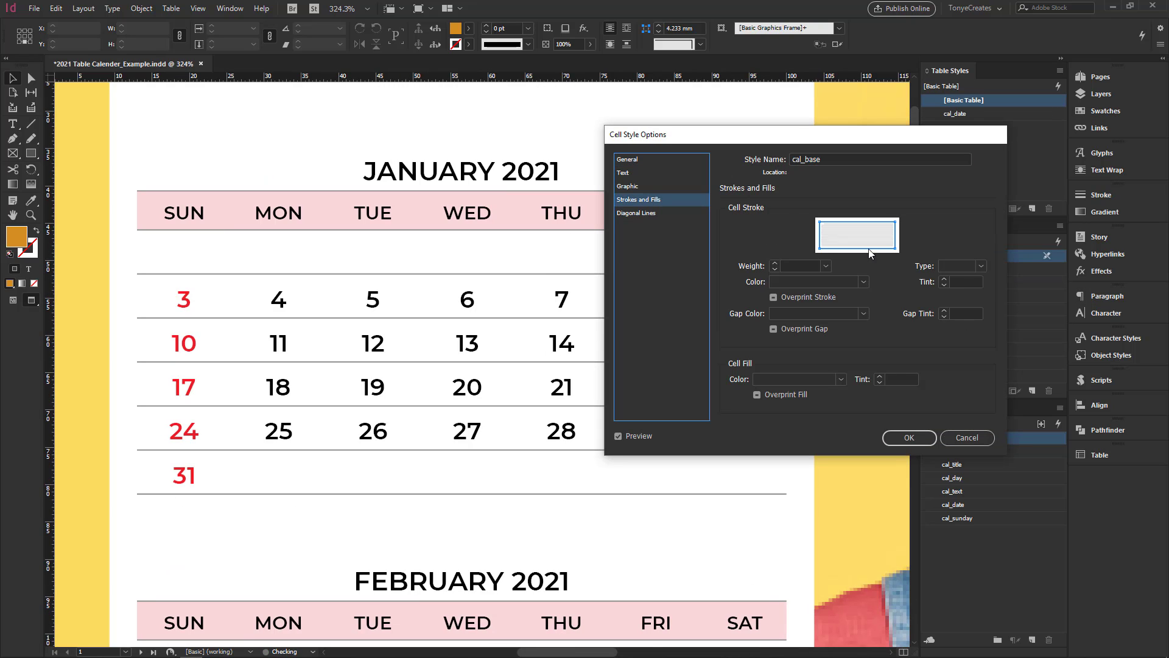
pyautogui.doubleClick(959, 282)
pyautogui.write('20')
pyautogui.press('Tab')
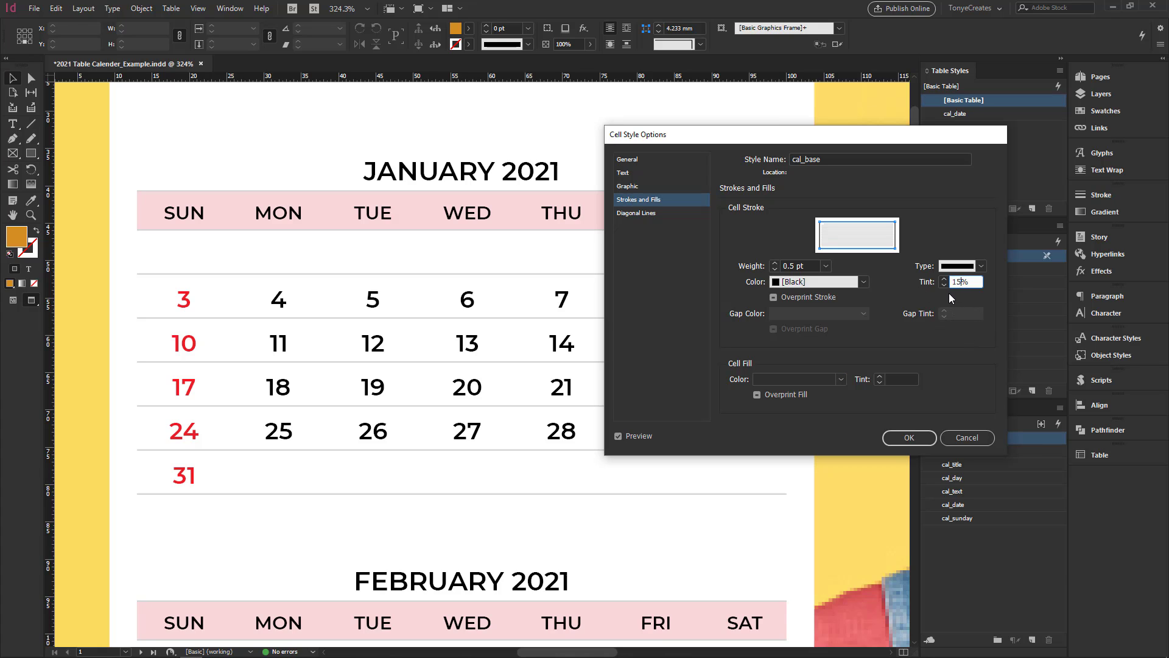
pyautogui.press('Return')
pyautogui.hotkey('ctrl', '0')
pyautogui.moveTo(131, 275); pyautogui.dragTo(574, 451)
pyautogui.hotkey('ctrl', '0')
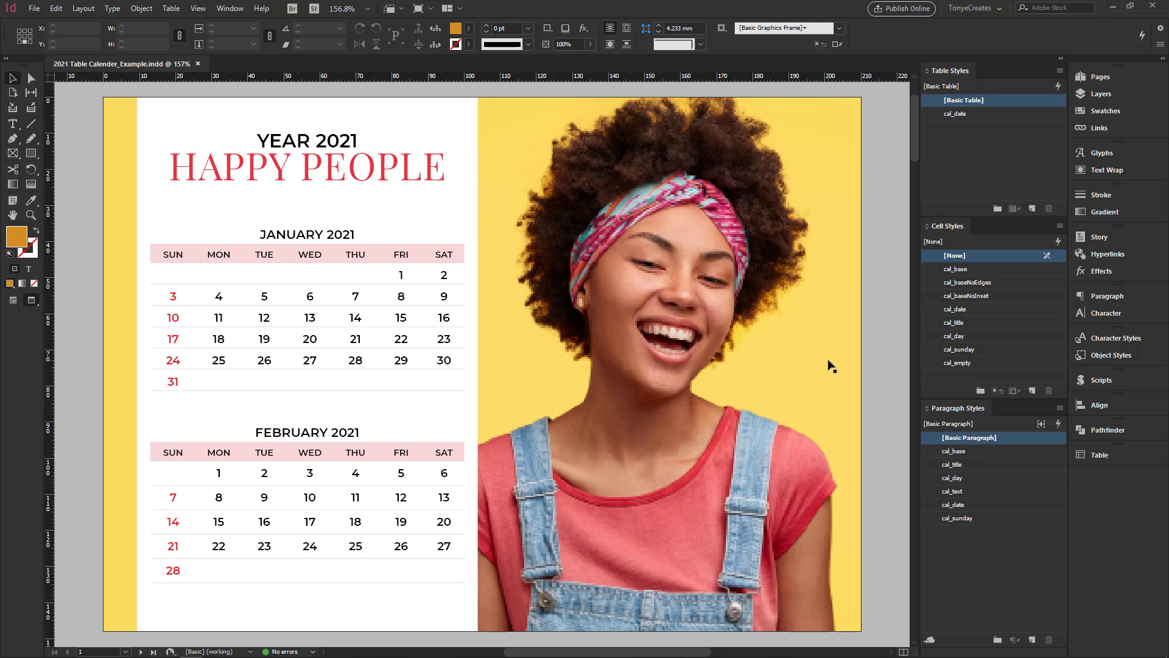
# Step: Add a new page, move it before the January–February page as page 1, and apply the [None] master to it
pyautogui.click(1105, 75)
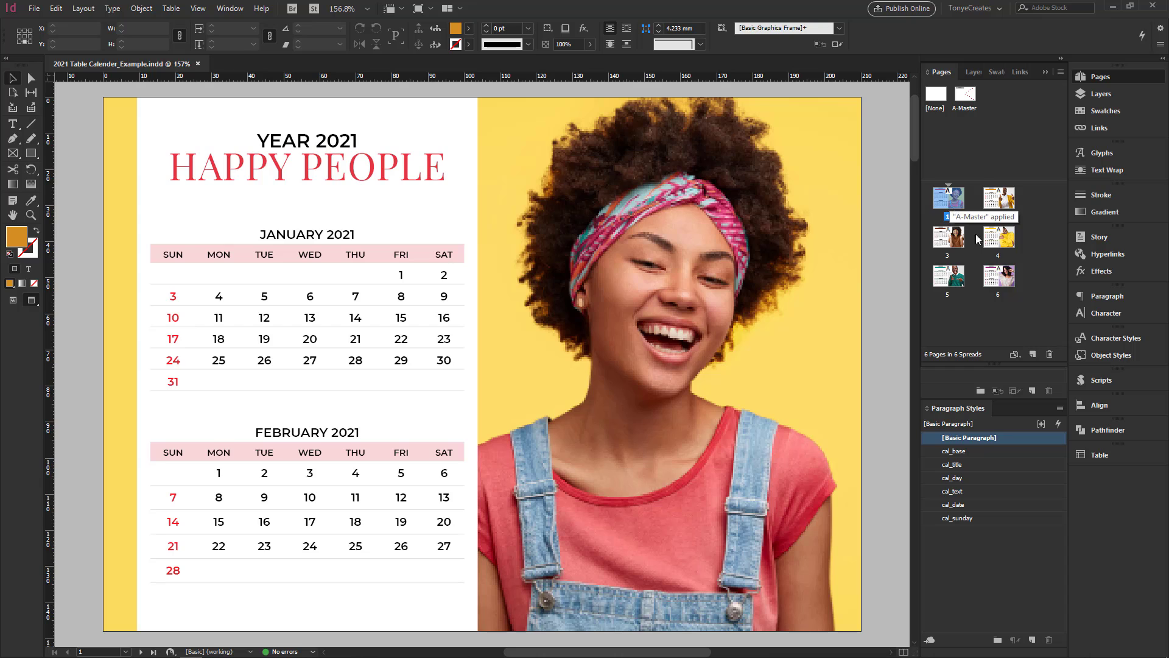
pyautogui.click(1033, 354)
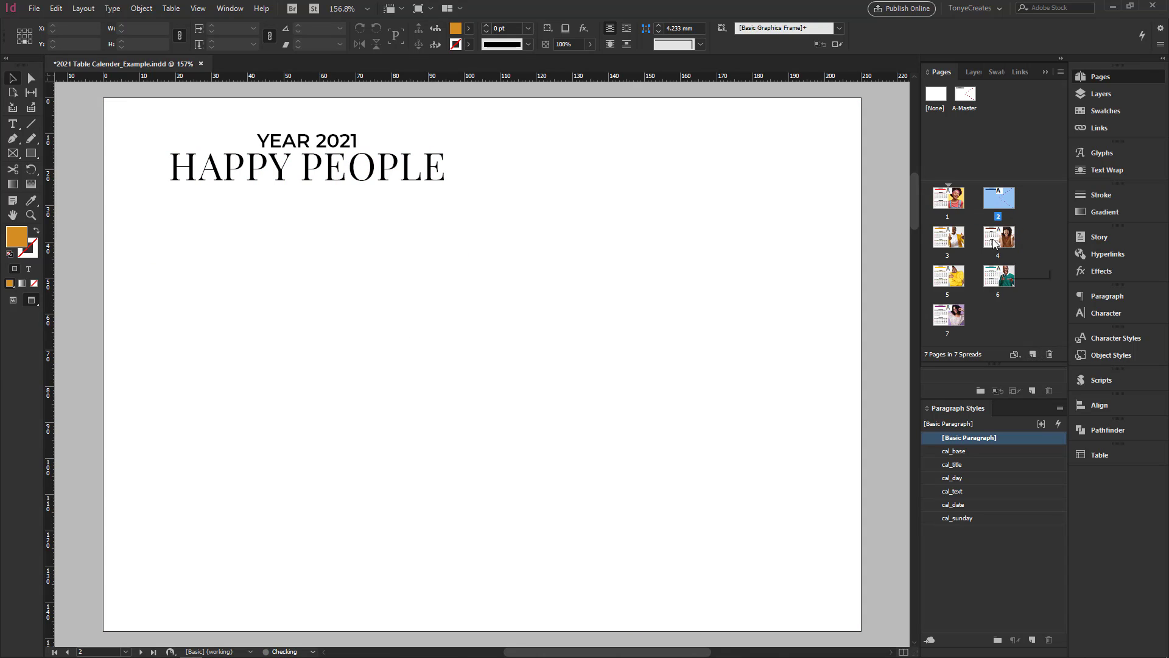
pyautogui.moveTo(1000, 199); pyautogui.dragTo(932, 201)
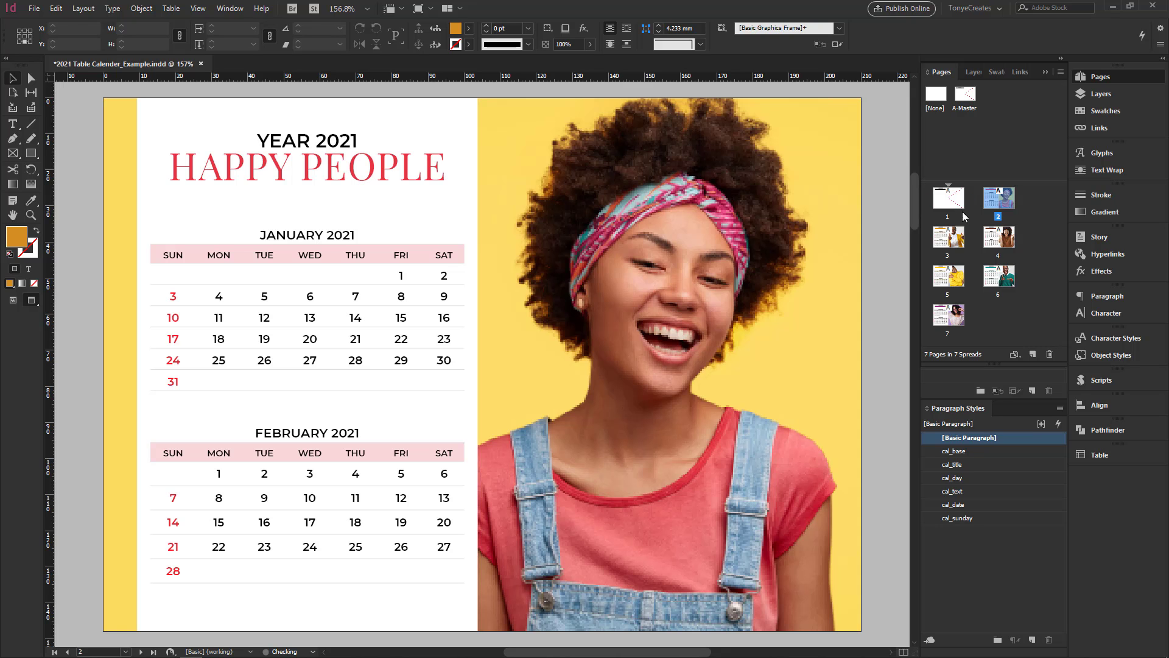
pyautogui.doubleClick(959, 204)
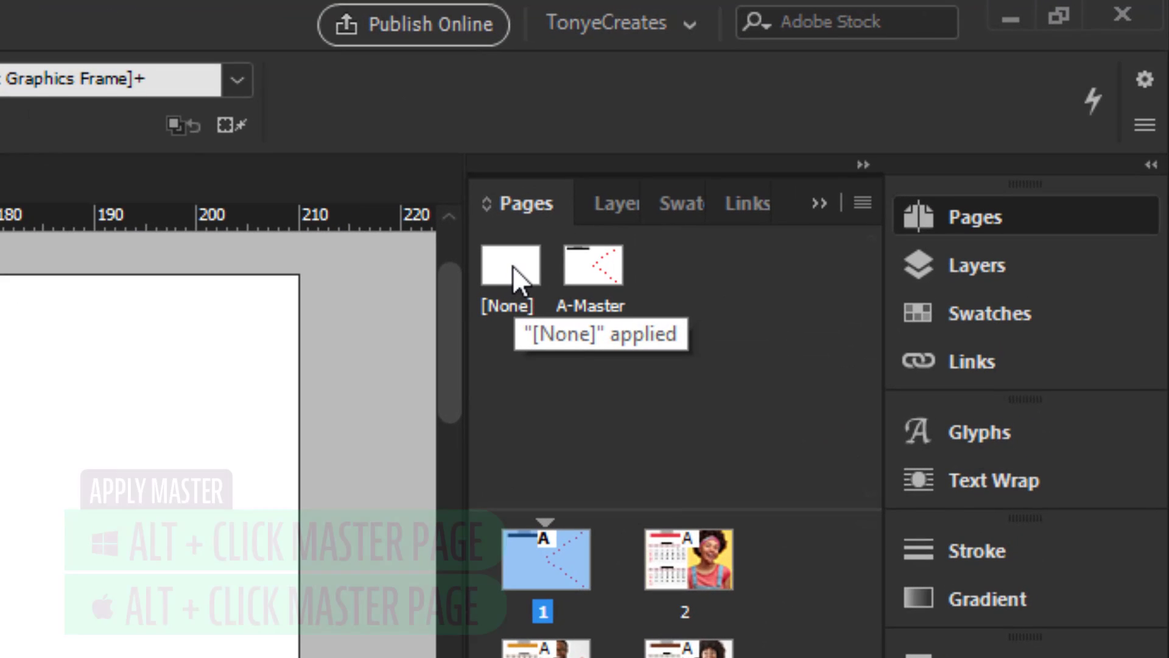
pyautogui.keyDown('alt'); pyautogui.click(514, 268); pyautogui.keyUp('alt')
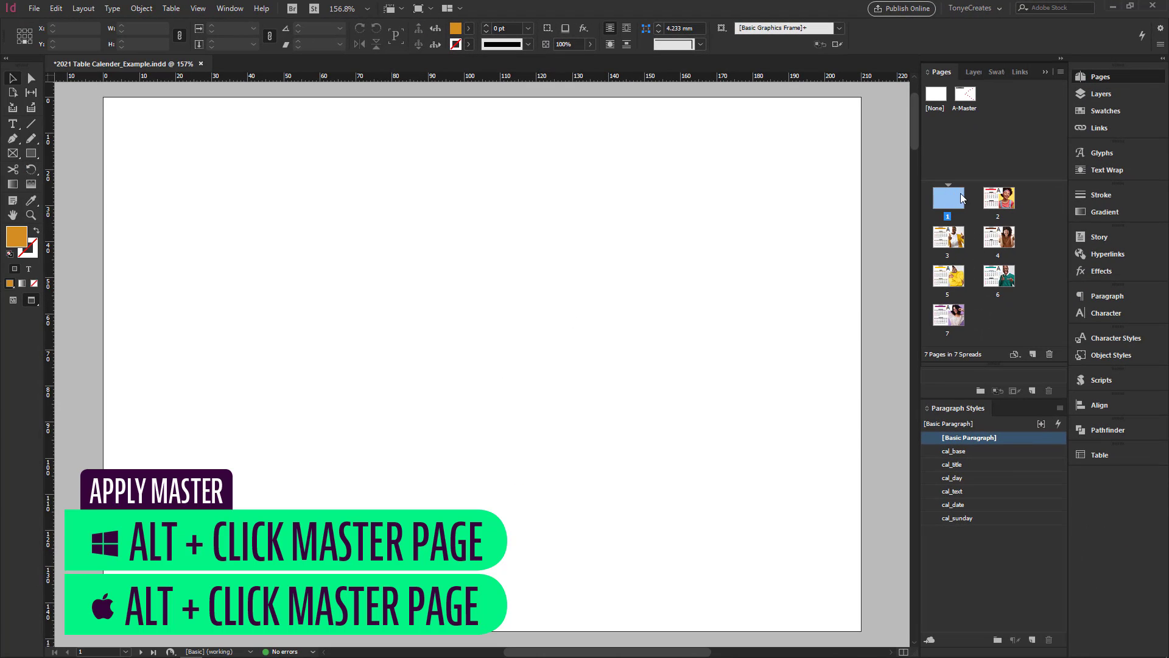
# Step: Show the guides on the new cover page and set its right margin to 13 mm
pyautogui.press('w')
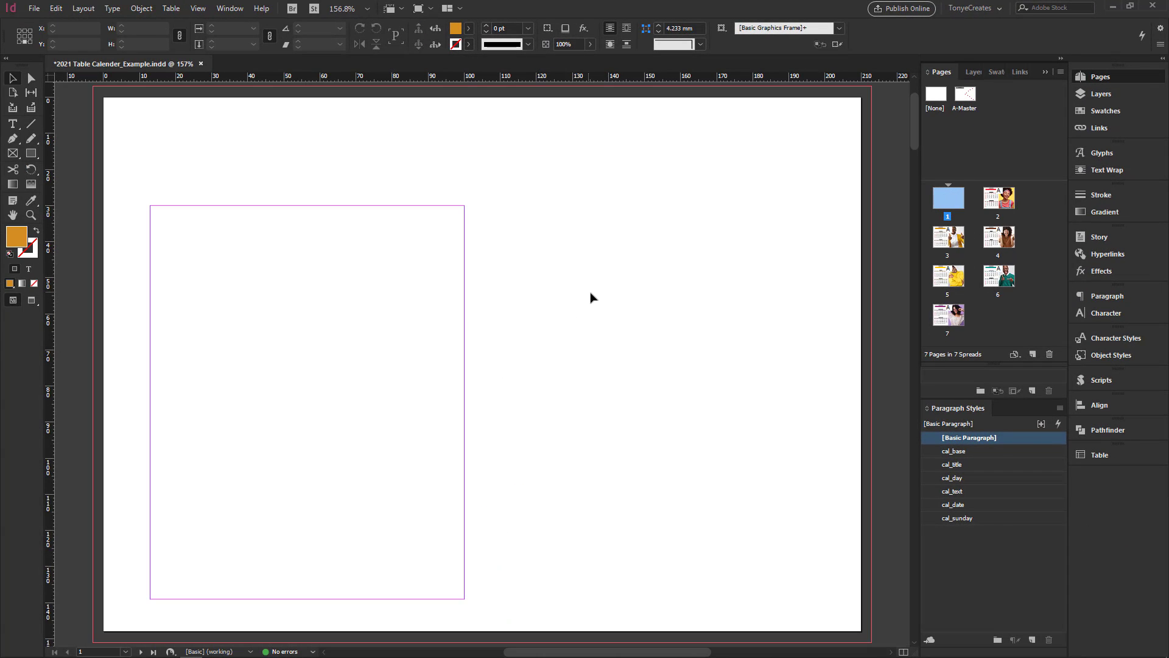
pyautogui.moveTo(483, 305); pyautogui.dragTo(490, 290)
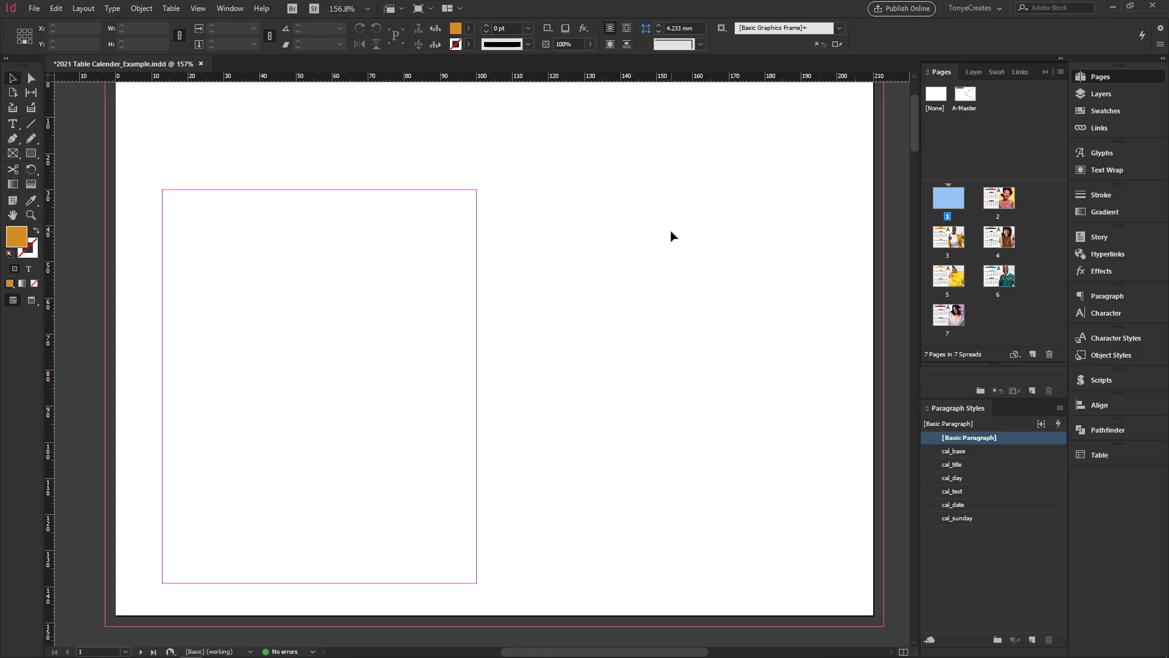
pyautogui.moveTo(662, 261)
pyautogui.mouseDown()
pyautogui.moveTo(647, 279)
pyautogui.moveTo(668, 247)
pyautogui.mouseUp()
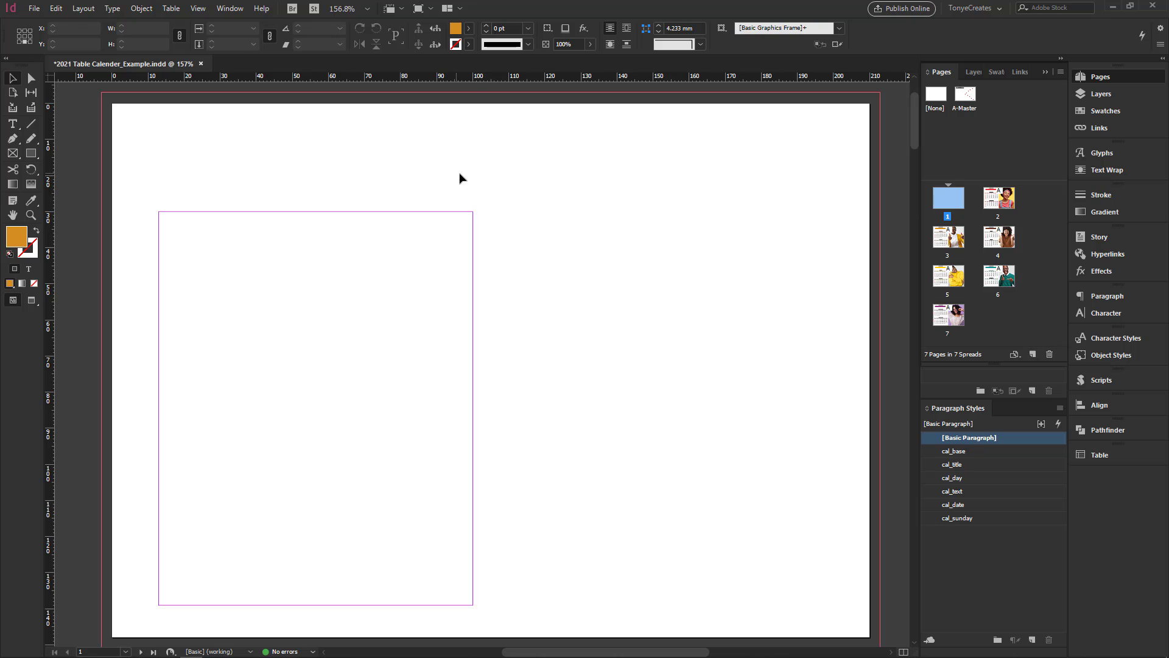
pyautogui.click(81, 11)
pyautogui.click(110, 61)
pyautogui.doubleClick(793, 140)
pyautogui.write('13')
pyautogui.press('Tab')
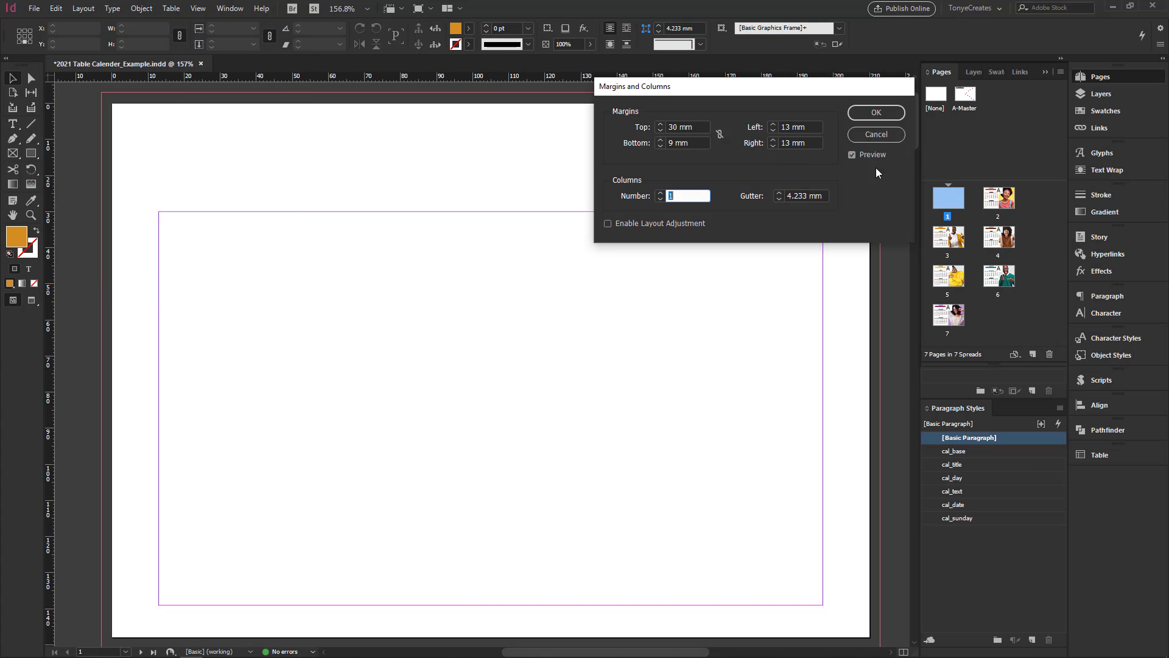
pyautogui.click(876, 113)
# Step: Draw a rectangle from bleed to bleed across the upper part of the cover and fill it with the R=228 G=53 B=66 swatch
pyautogui.click(972, 72)
pyautogui.click(981, 128)
pyautogui.press('m')
pyautogui.moveTo(101, 92); pyautogui.dragTo(880, 345)
pyautogui.press('v')
pyautogui.click(1104, 111)
pyautogui.click(973, 338)
pyautogui.click(695, 447)
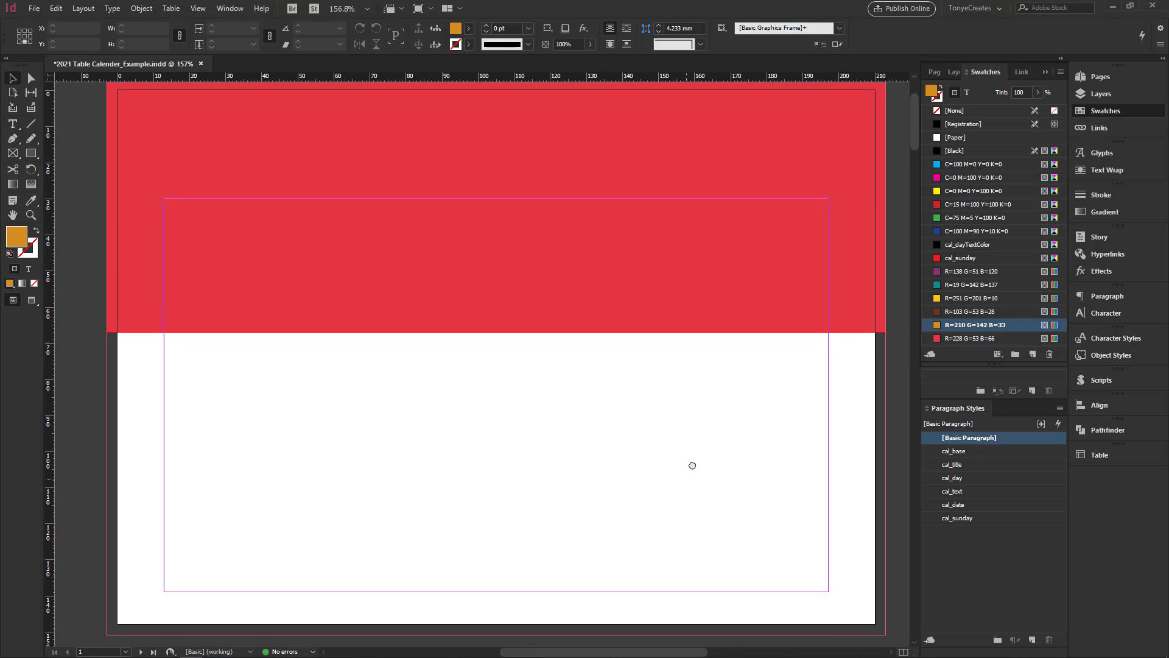
# Step: Copy the YEAR 2021 HAPPY PEOPLE title from page 2 to the cover and center it horizontally at the top margin
pyautogui.click(1096, 77)
pyautogui.doubleClick(999, 198)
pyautogui.doubleClick(947, 198)
pyautogui.write('YEAR 2021 HAPPY PEOPLE')
pyautogui.moveTo(538, 373); pyautogui.dragTo(547, 245)
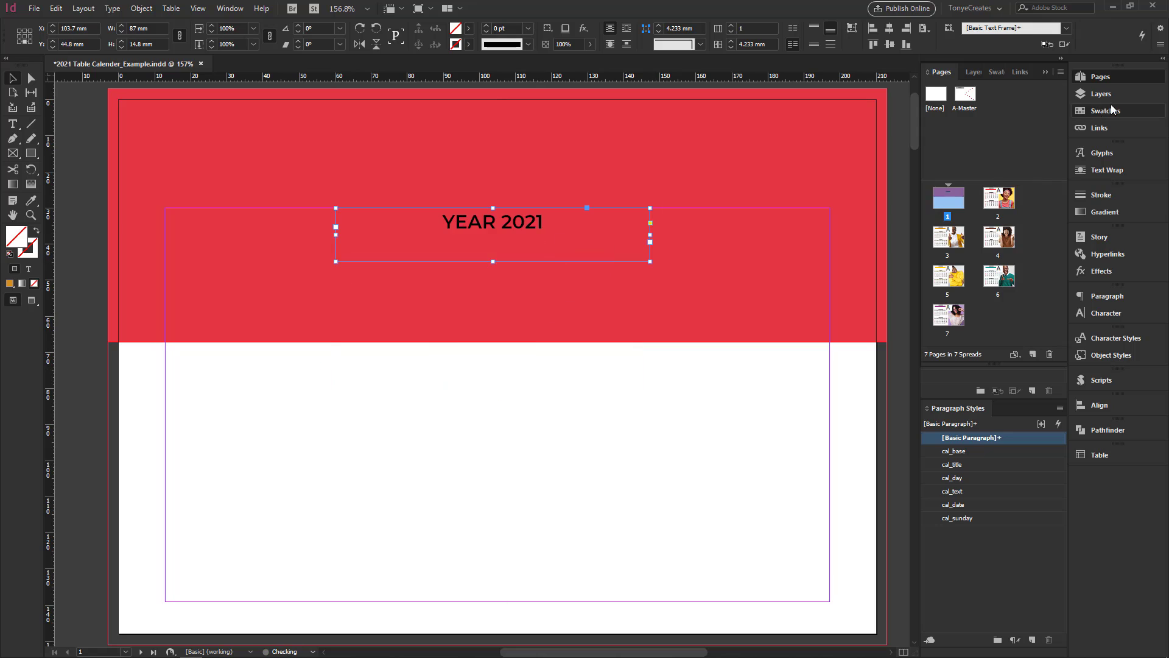
# Step: Color the cover's YEAR 2021 HAPPY PEOPLE title text with the [Paper] swatch
pyautogui.click(1106, 111)
pyautogui.click(966, 92)
pyautogui.click(960, 138)
pyautogui.click(452, 356)
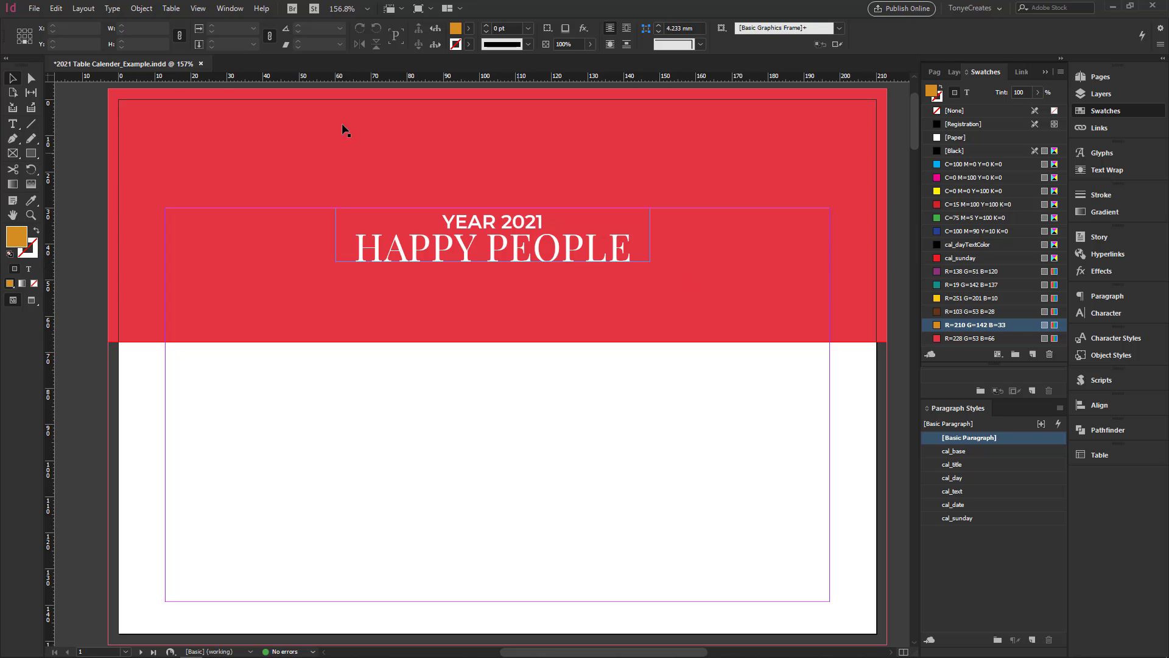
# Step: Divide the cover page into 6 columns with a 0 mm gutter
pyautogui.click(80, 8)
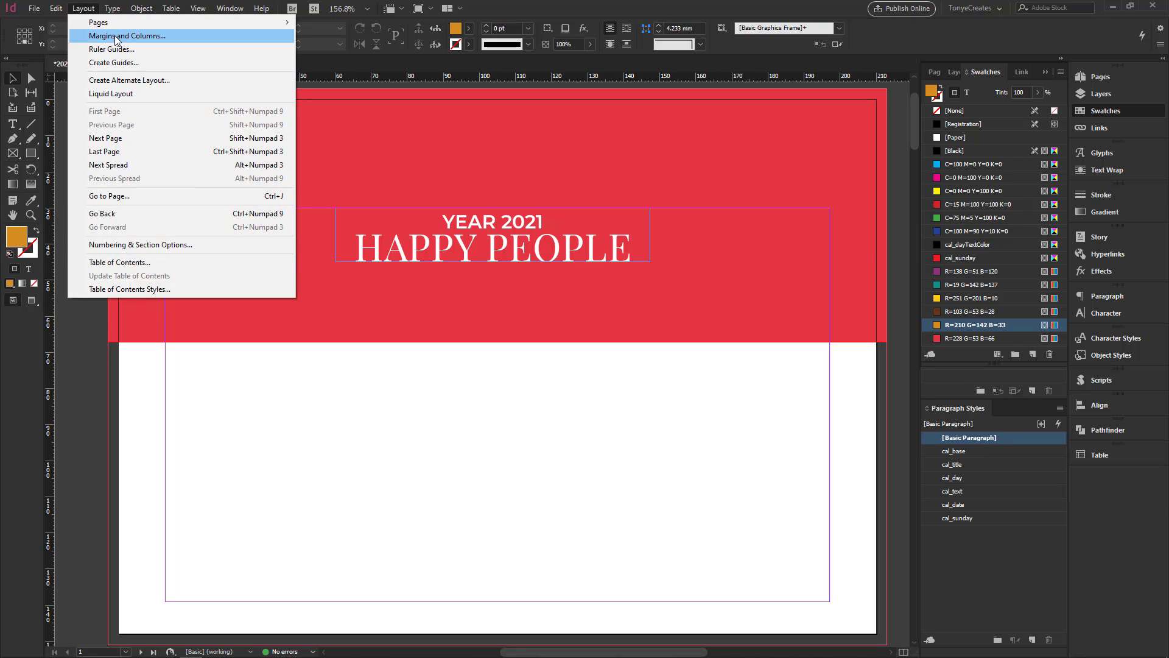
pyautogui.click(115, 36)
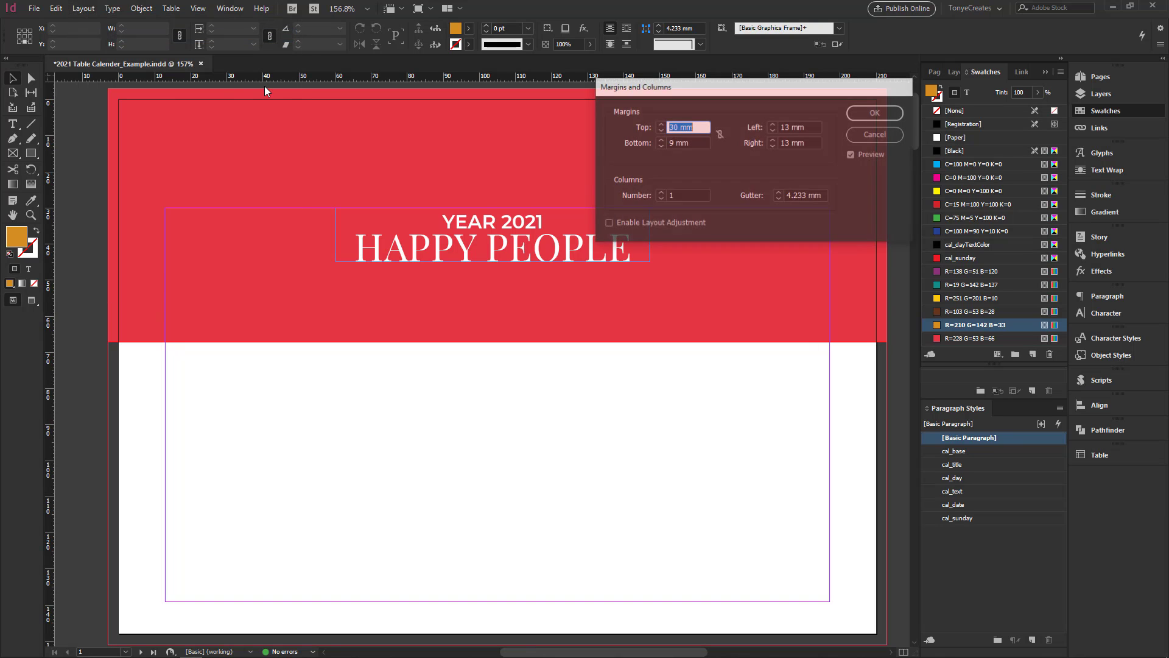
pyautogui.click(661, 194)
pyautogui.click(661, 194)
pyautogui.click(661, 194)
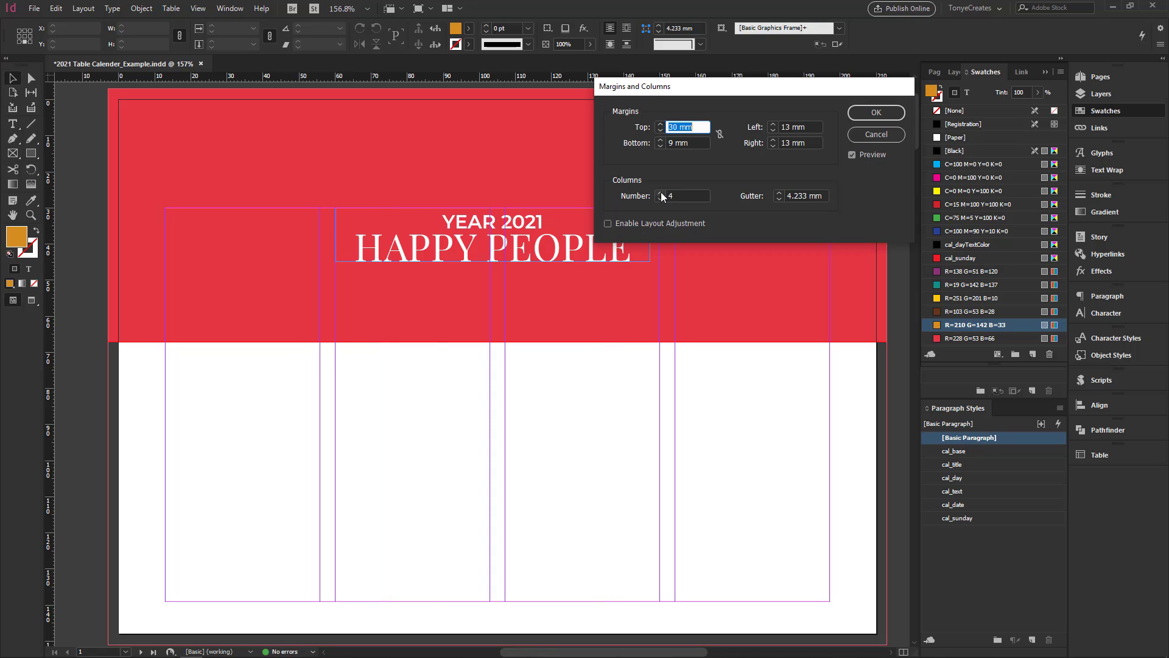
pyautogui.click(662, 194)
pyautogui.click(661, 193)
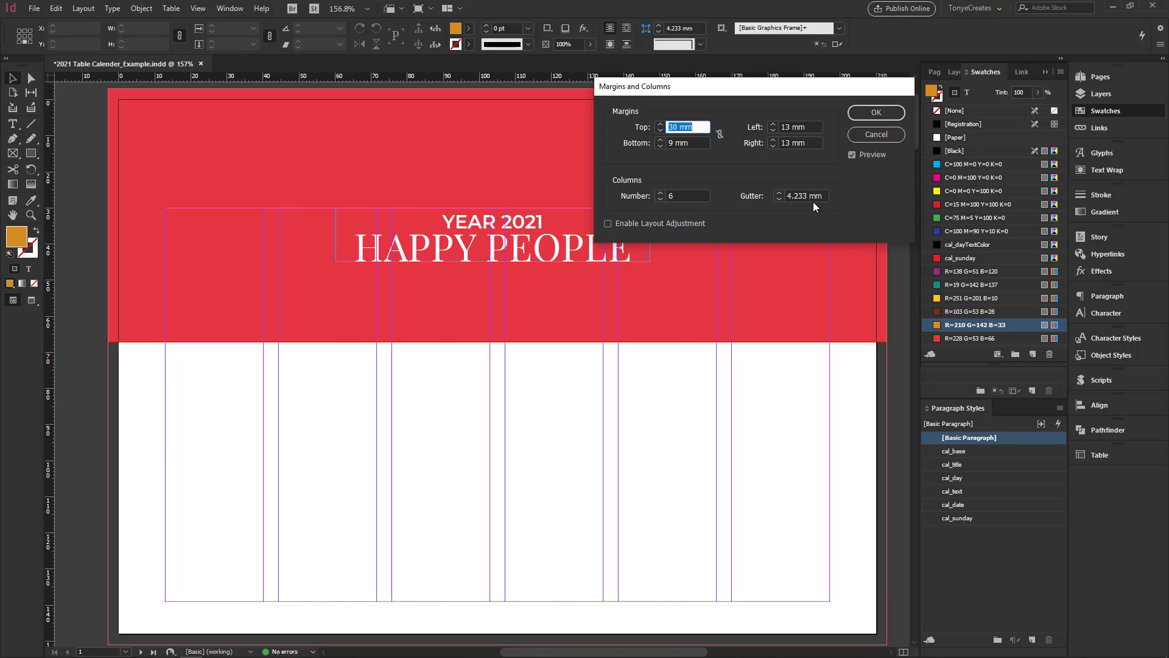
pyautogui.click(779, 199)
pyautogui.click(779, 199)
pyautogui.click(779, 199)
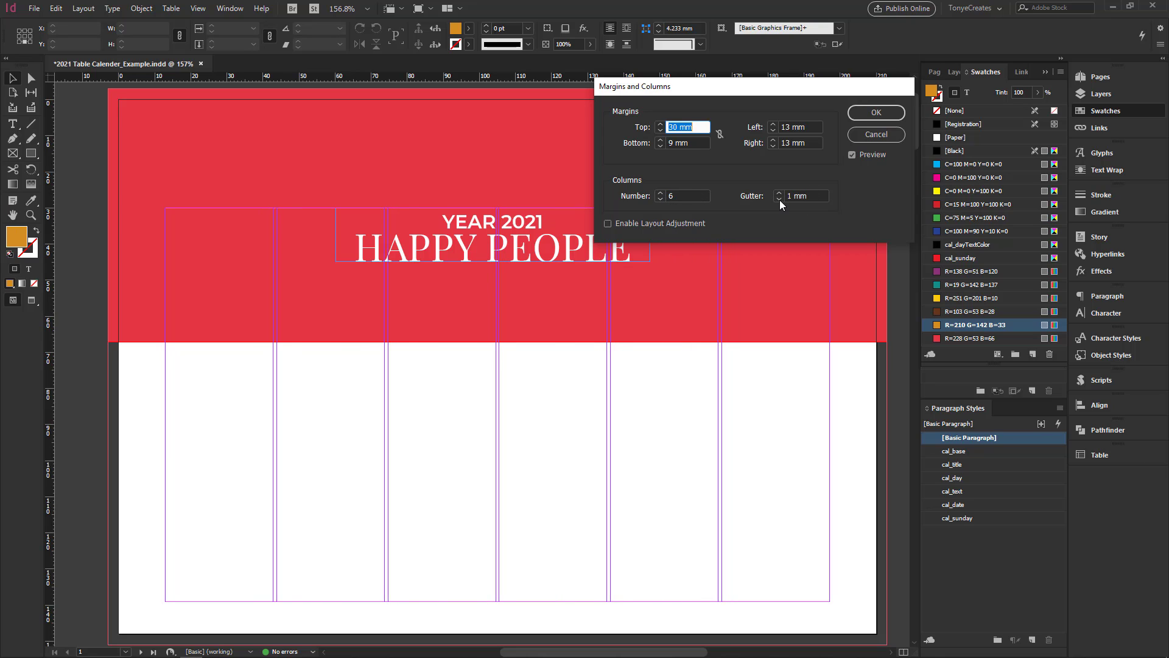
pyautogui.click(779, 199)
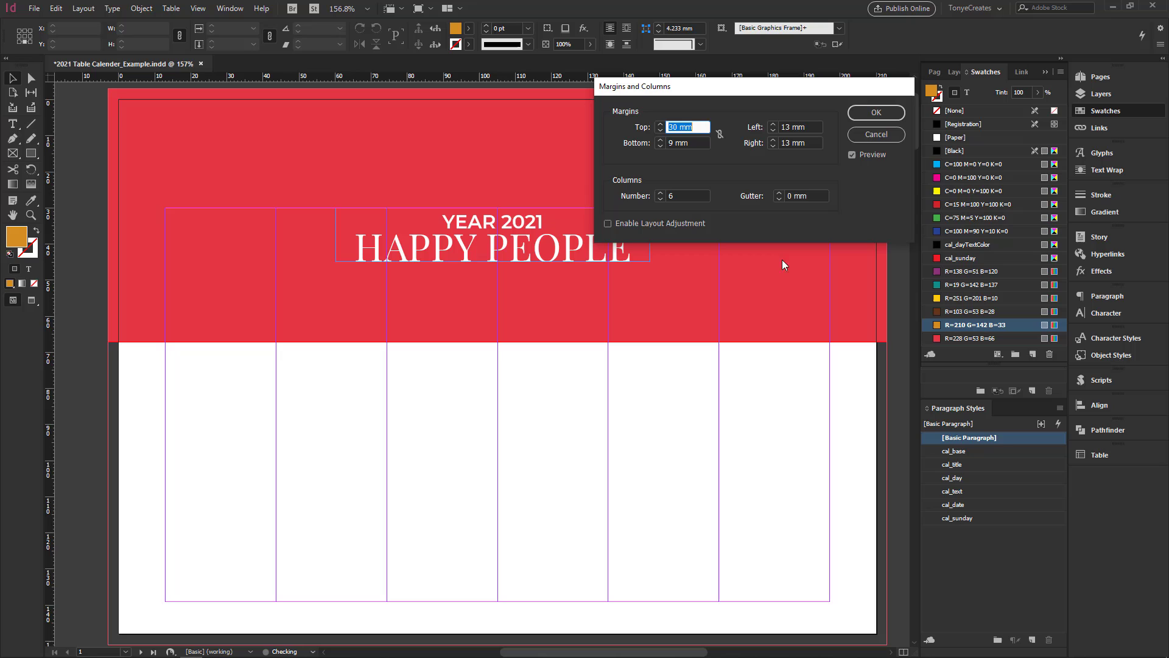
pyautogui.click(877, 113)
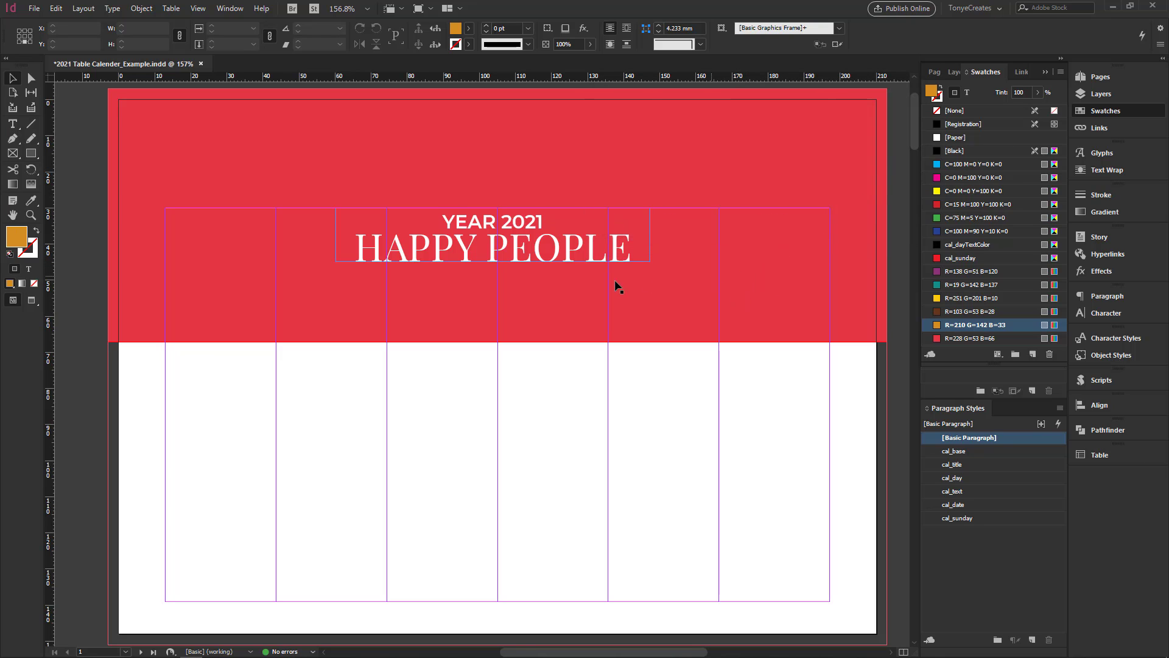
# Step: Draw a 30.667 × 86 mm picture frame in the first column below the title and duplicate it into the other five columns
pyautogui.click(13, 153)
pyautogui.moveTo(165, 291); pyautogui.dragTo(276, 601)
pyautogui.click(12, 78)
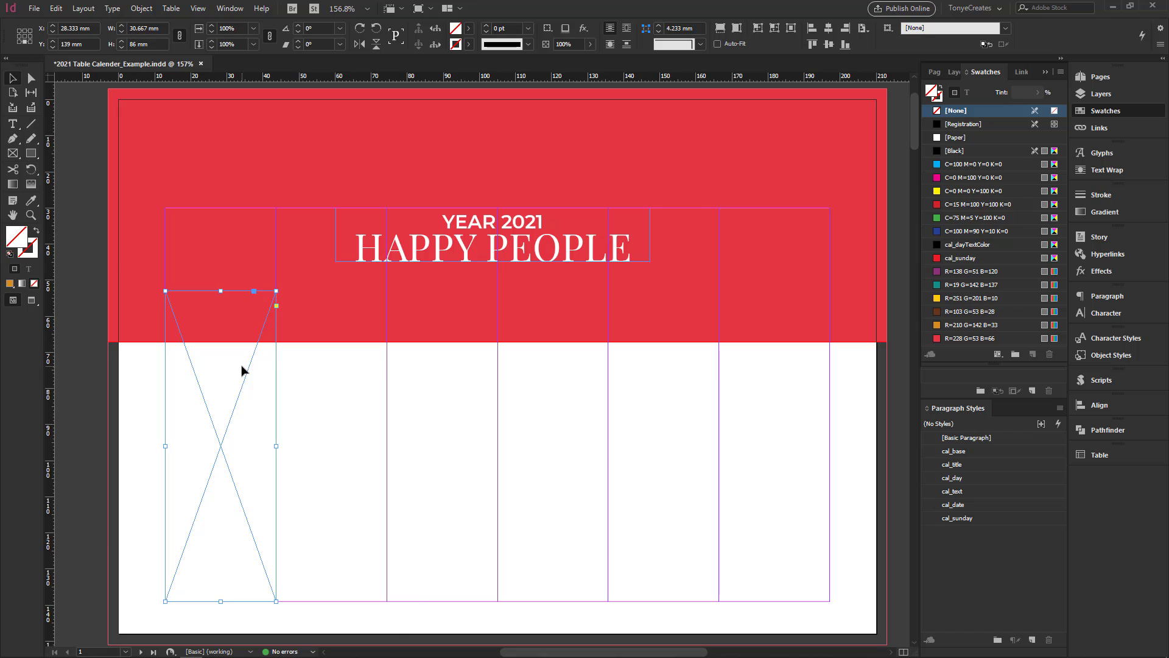
pyautogui.moveTo(250, 369); pyautogui.dragTo(573, 398)
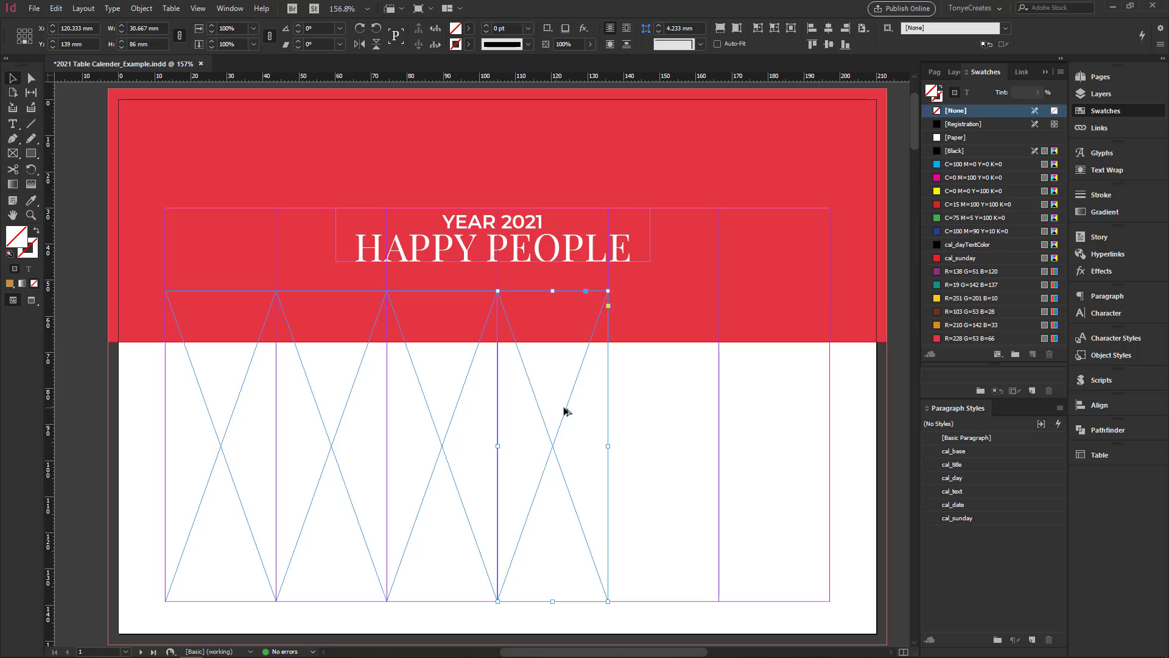
pyautogui.moveTo(564, 411); pyautogui.dragTo(790, 409)
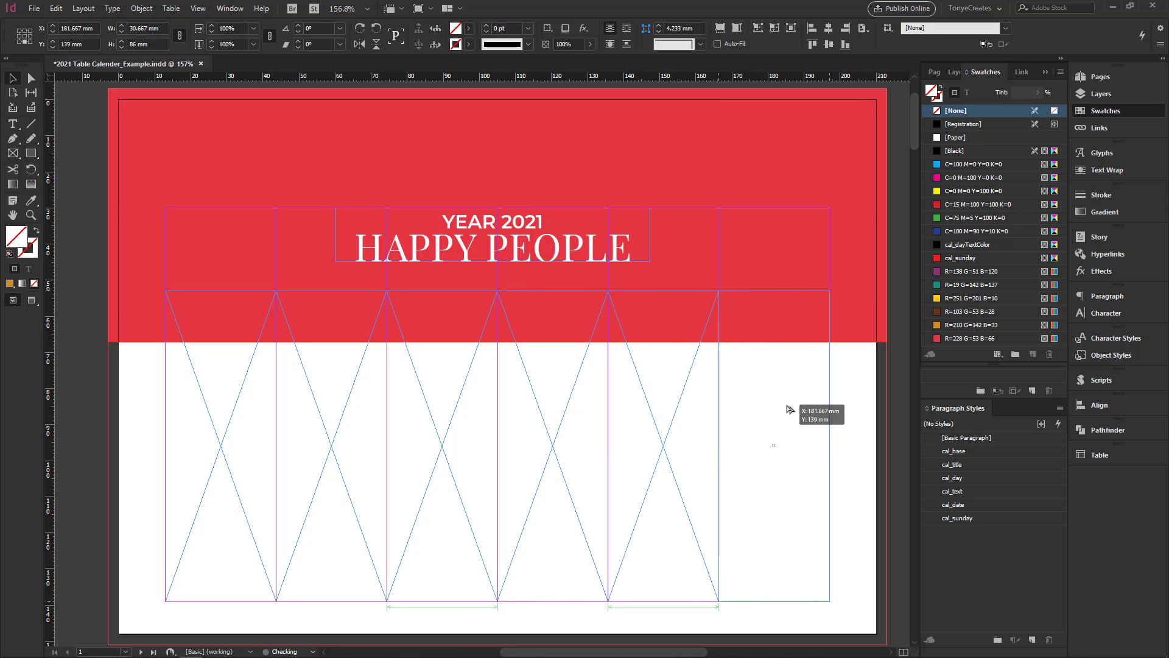
pyautogui.click(850, 420)
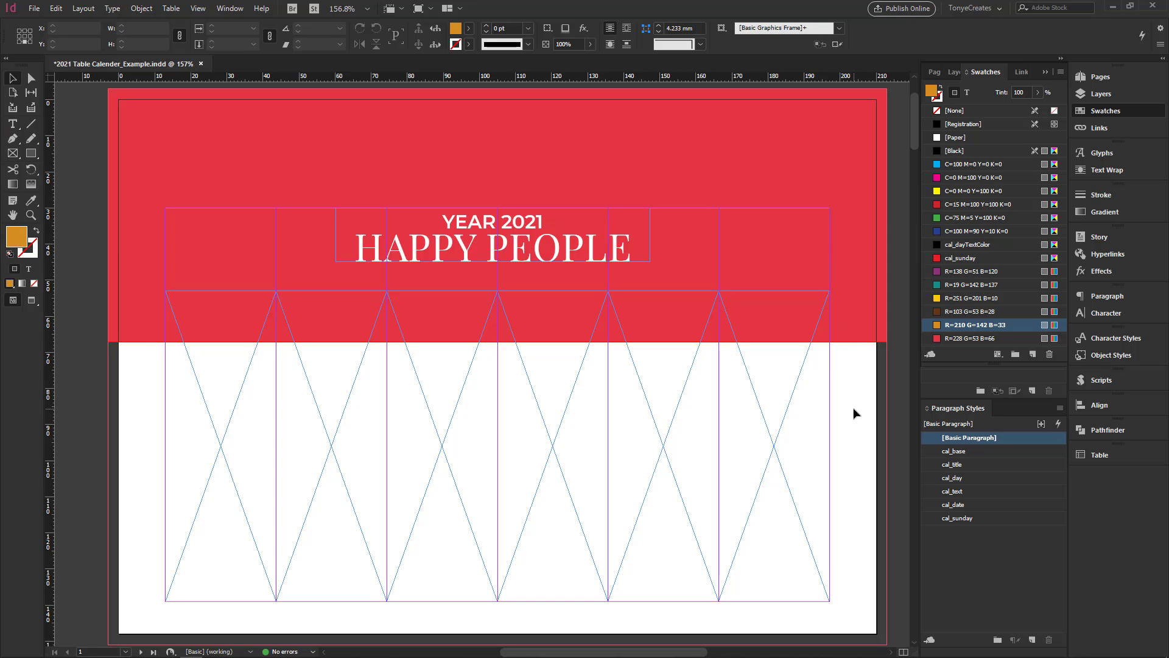
# Step: Place all six Table Calender photos into the cover frames in month-page order, from the red-shirt woman to the woman on purple
pyautogui.hotkey('ctrl', 'd')
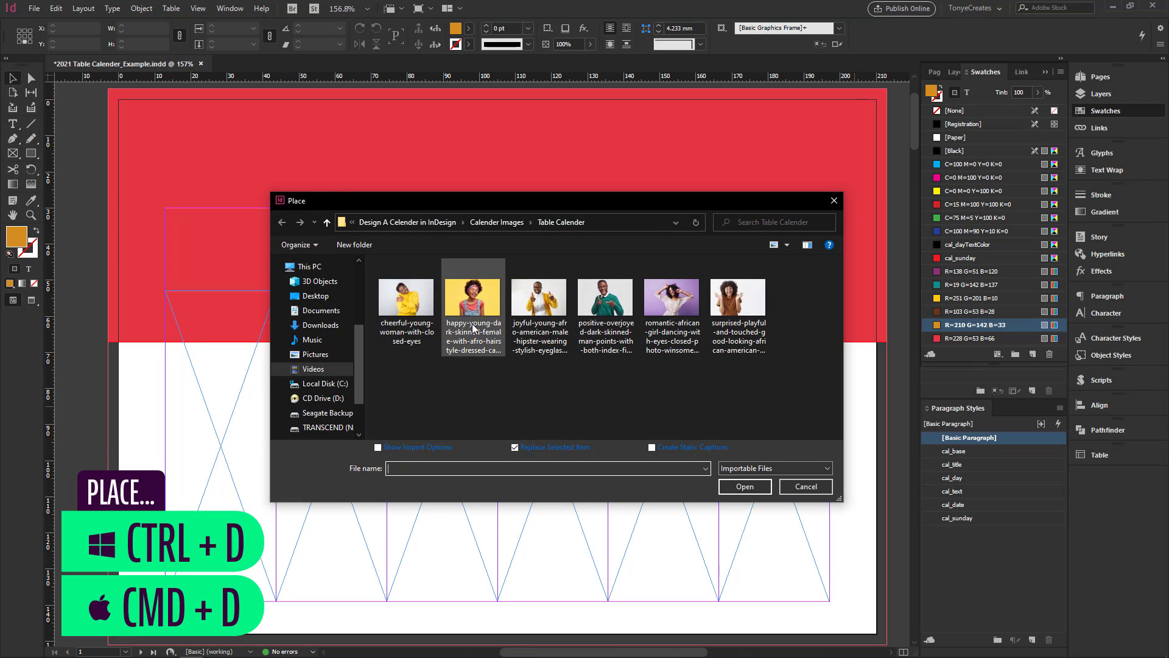
pyautogui.click(407, 302)
pyautogui.keyDown('shift'); pyautogui.click(748, 324); pyautogui.keyUp('shift')
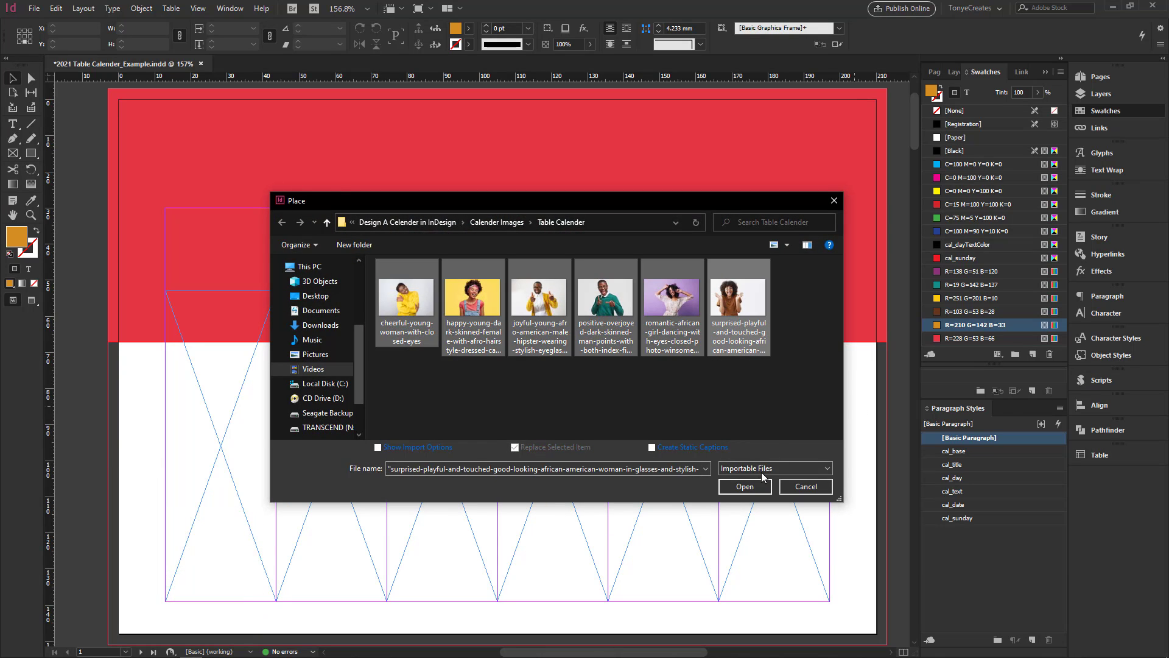
pyautogui.click(744, 486)
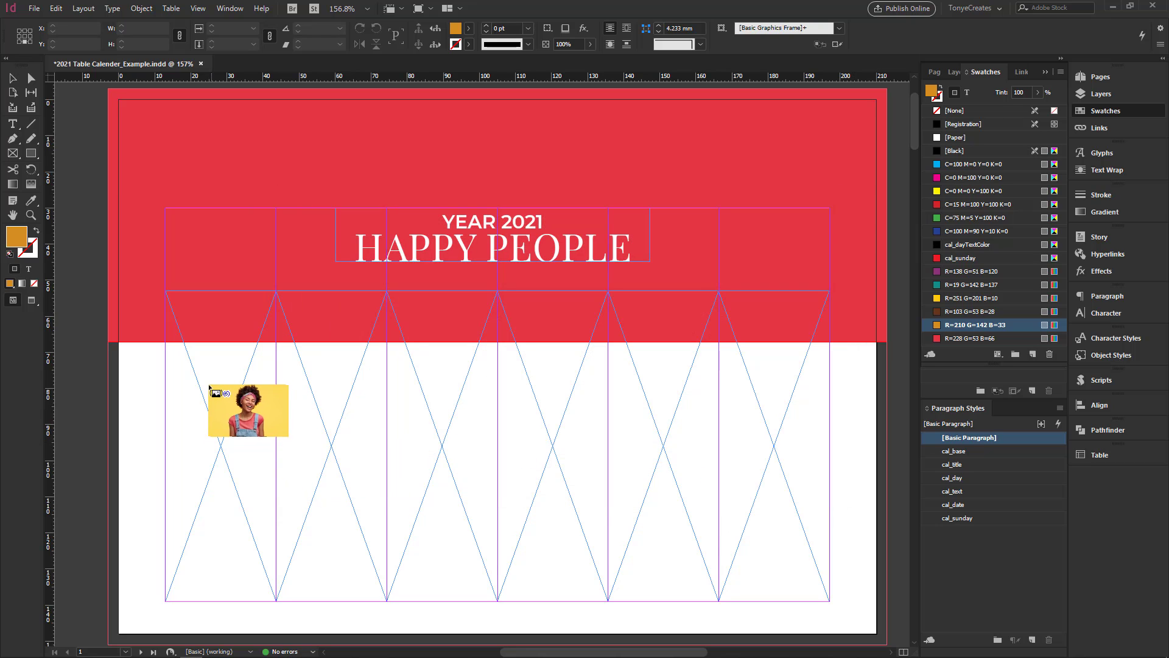
pyautogui.click(203, 383)
pyautogui.click(309, 395)
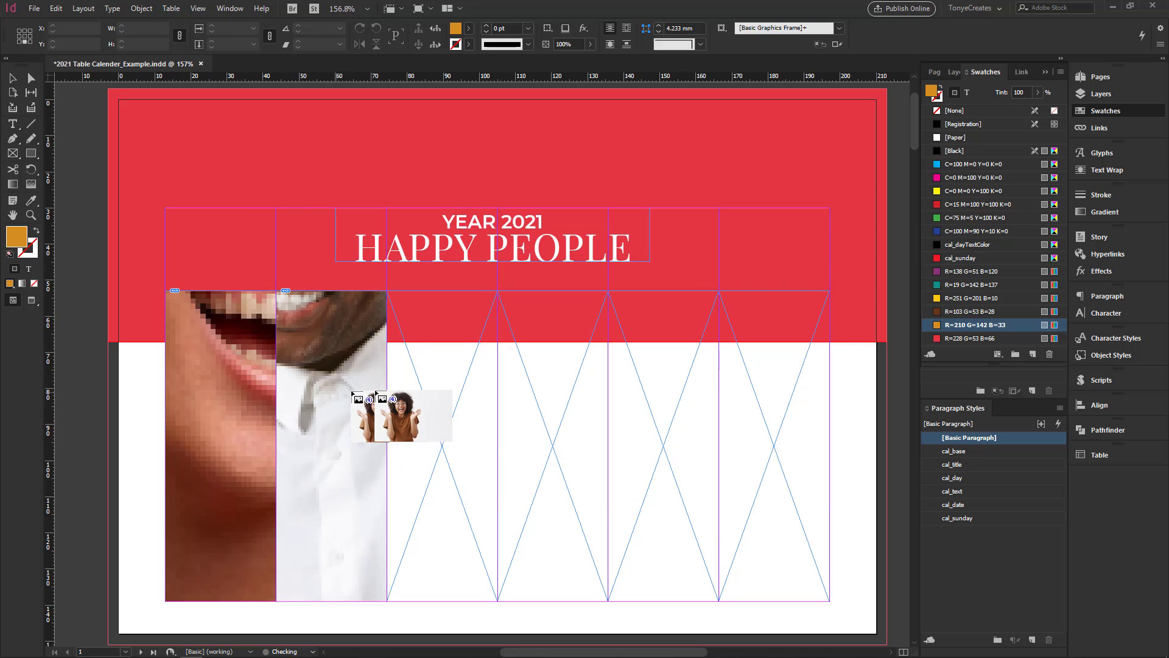
pyautogui.click(427, 389)
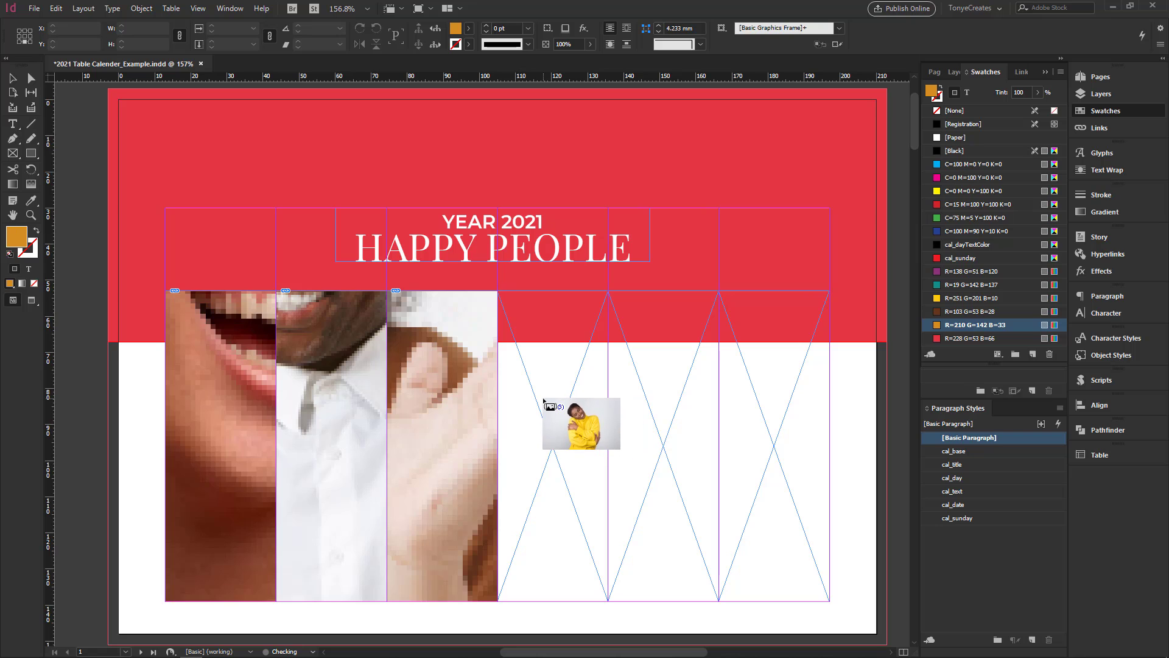
pyautogui.click(552, 399)
pyautogui.click(655, 407)
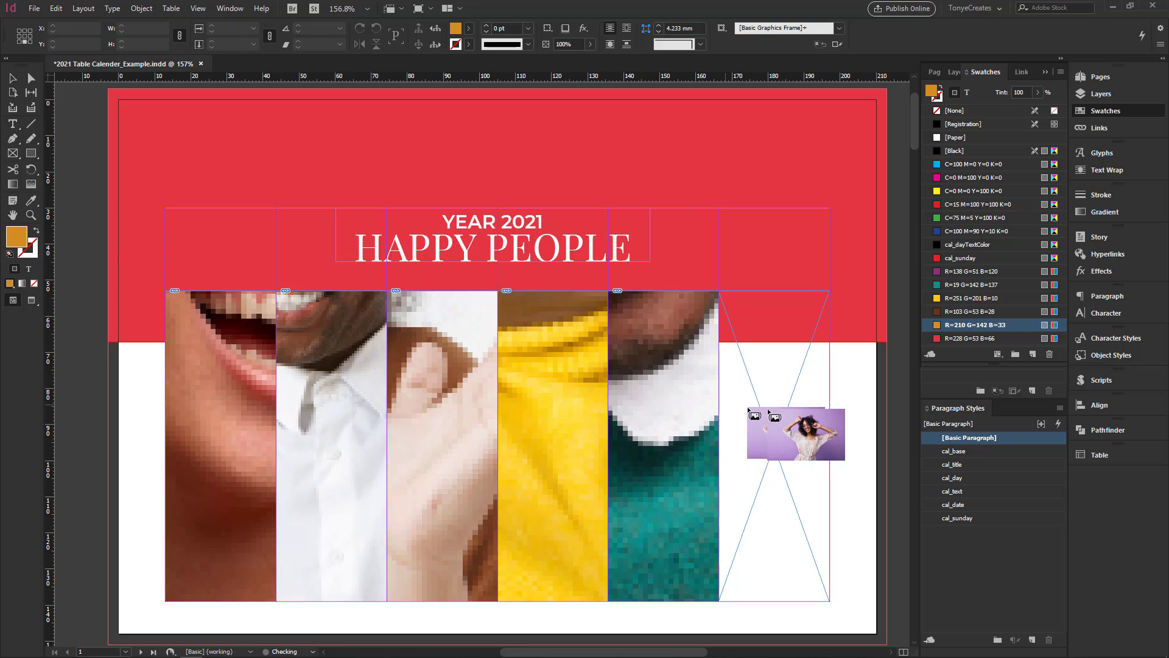
pyautogui.click(765, 405)
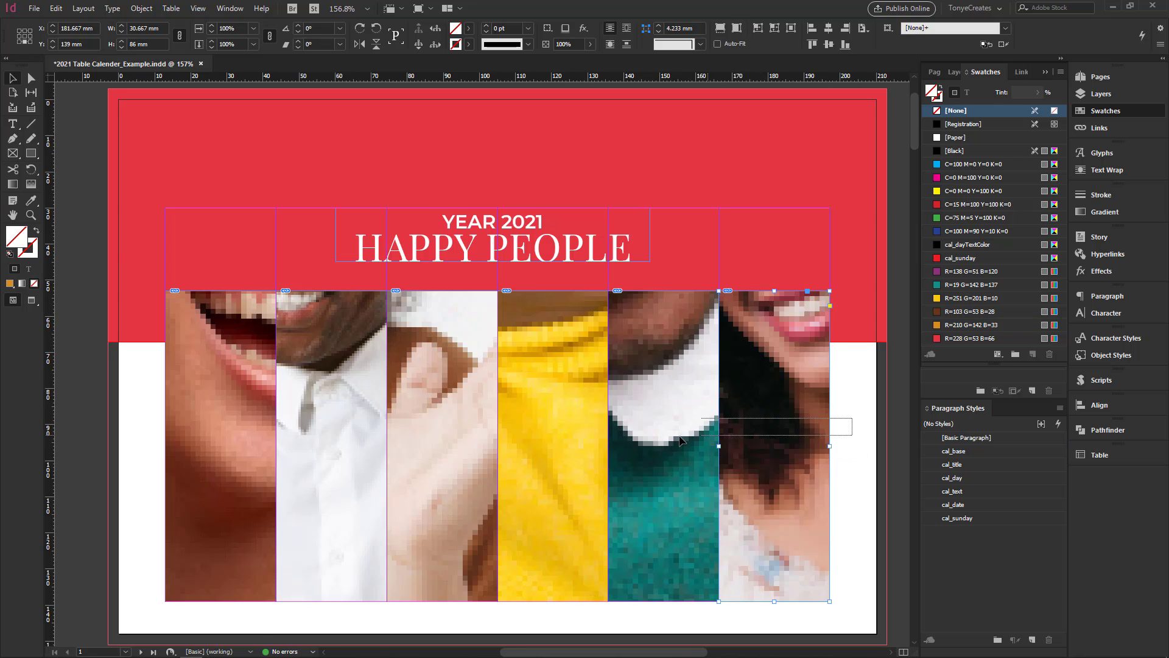
# Step: Fit the photos in all six cover frames so each image fills its strip proportionally
pyautogui.moveTo(171, 430); pyautogui.dragTo(171, 431)
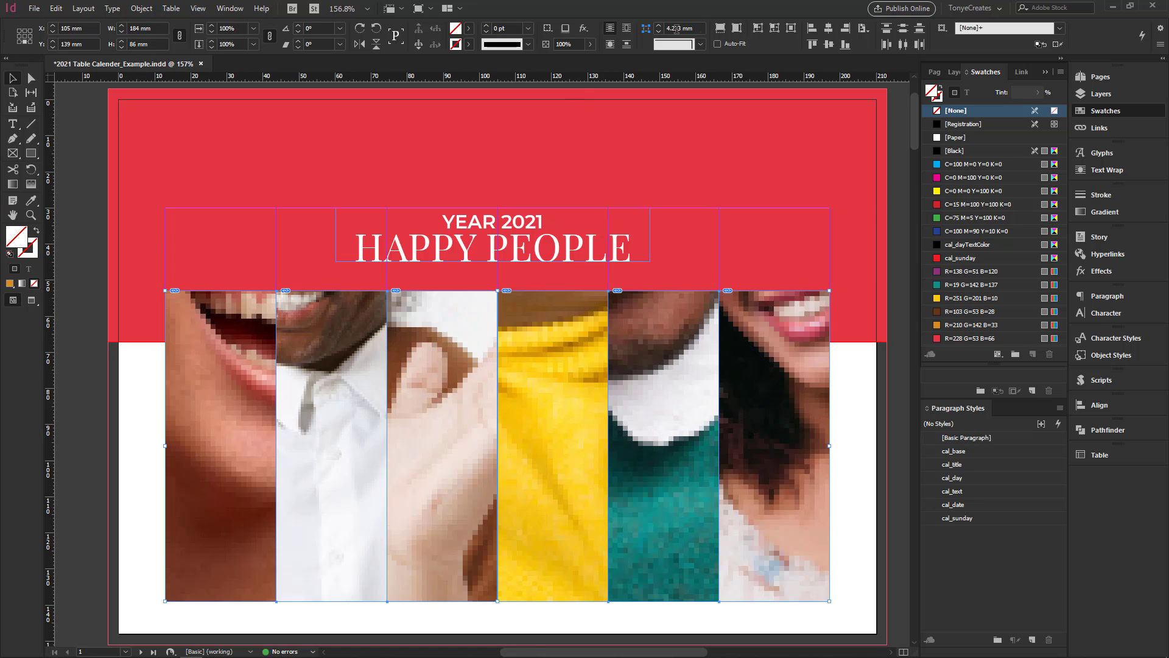
pyautogui.click(727, 30)
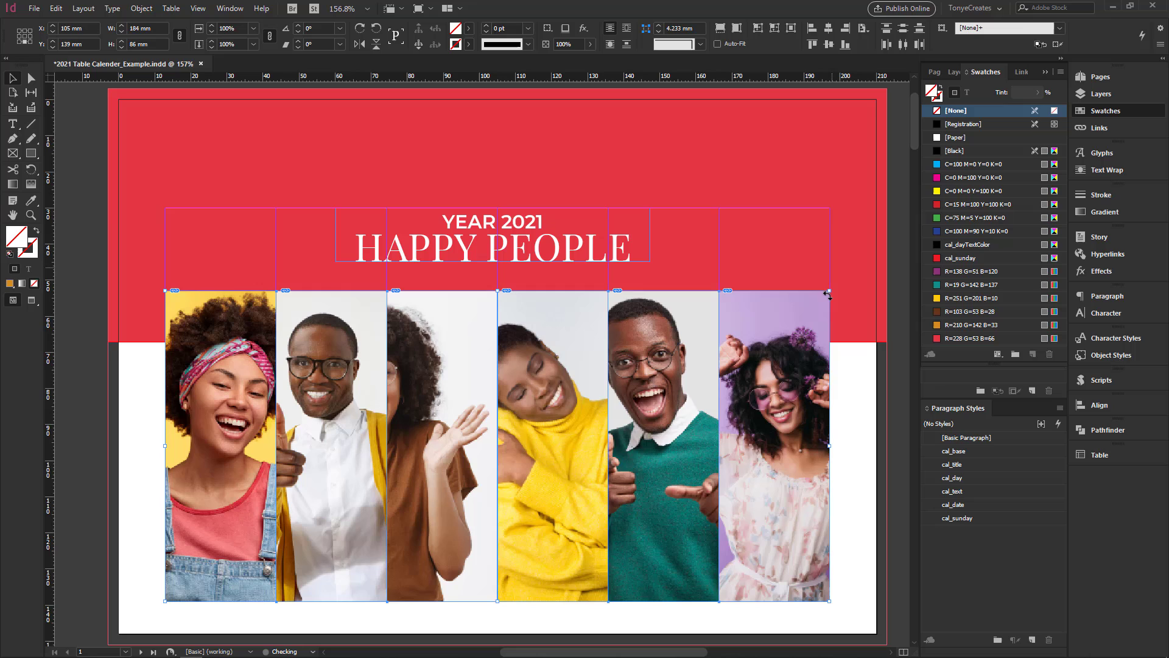
pyautogui.click(846, 404)
pyautogui.moveTo(466, 400); pyautogui.dragTo(547, 364)
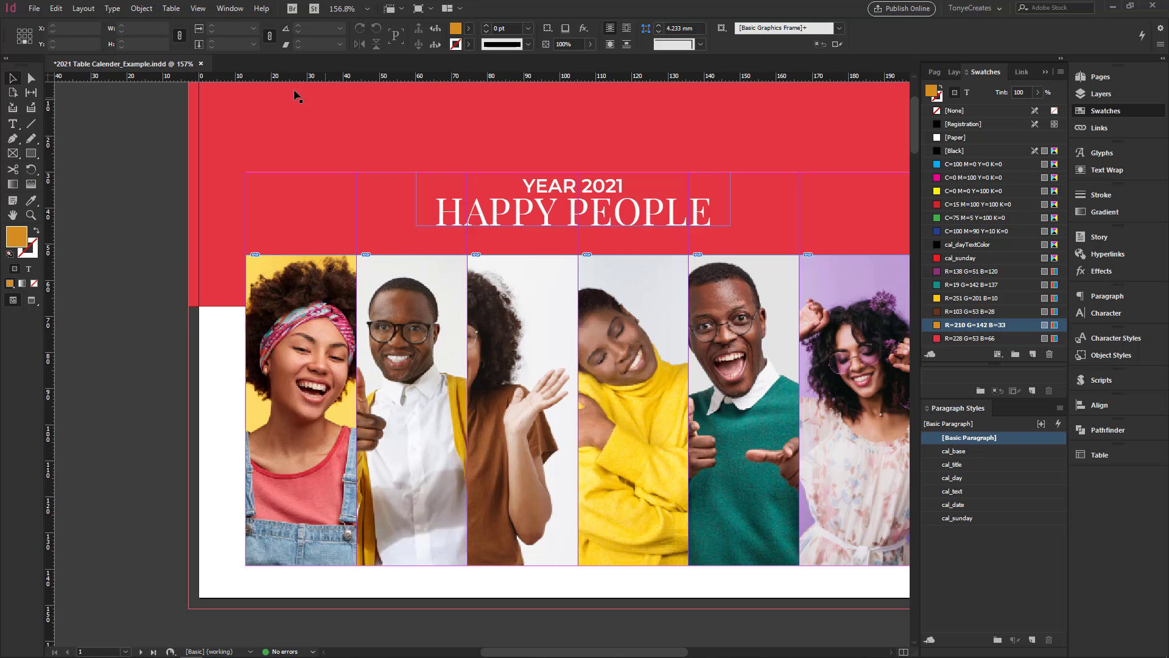
# Step: Add a horizontal guide at about 55.8 mm near the strips' upper edge and enlarge the red-shirt woman's photo inside its frame
pyautogui.moveTo(330, 81); pyautogui.dragTo(141, 263)
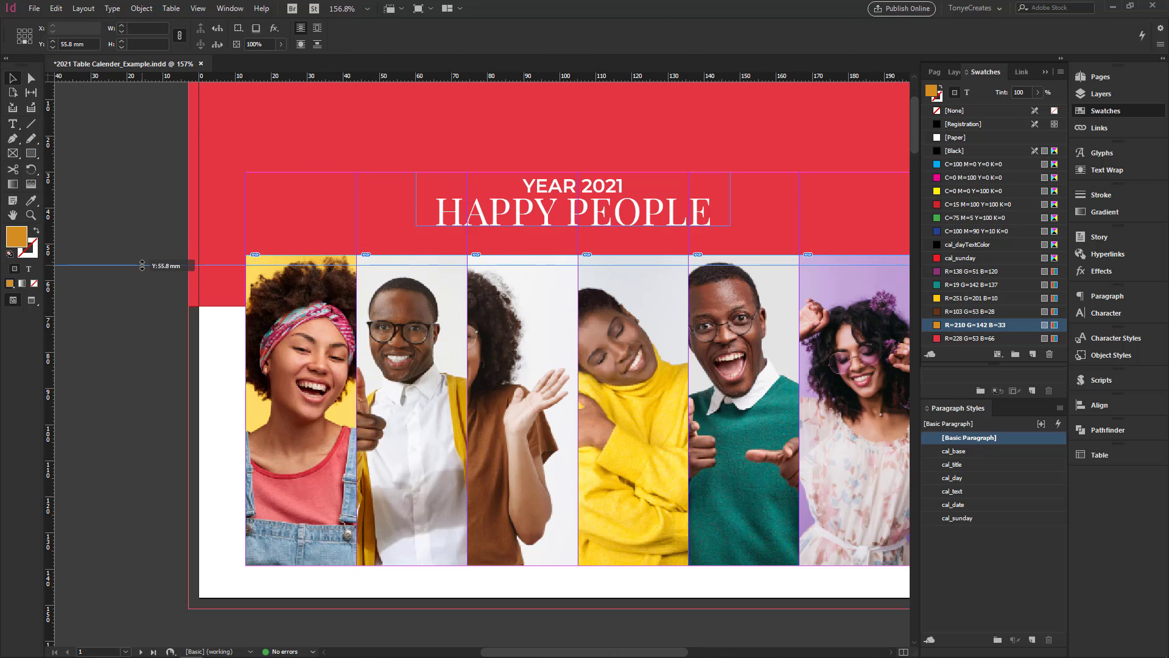
pyautogui.press('a')
pyautogui.click(301, 365)
pyautogui.hotkey('ctrl', '-')
pyautogui.moveTo(609, 532); pyautogui.dragTo(685, 585)
pyautogui.moveTo(447, 386); pyautogui.dragTo(402, 386)
# Step: Add horizontal guides across the cover photos at about 105.2 mm and 72.8 mm
pyautogui.press('v')
pyautogui.hotkey('ctrl', 'shift', 'a')
pyautogui.moveTo(579, 76); pyautogui.dragTo(256, 416)
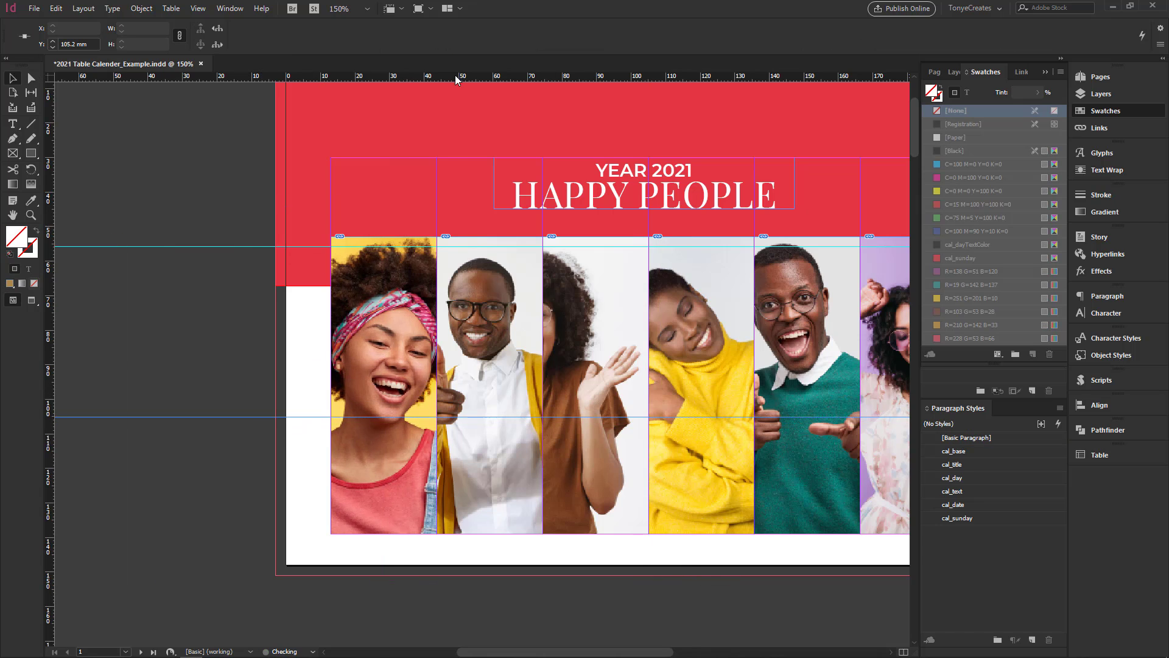
pyautogui.moveTo(424, 306); pyautogui.dragTo(424, 305)
pyautogui.moveTo(424, 306); pyautogui.dragTo(302, 248)
# Step: Scale the white-shirt man's photo to about 52.8% inside its frame and shift it until his face sits centered between the guides
pyautogui.press('a')
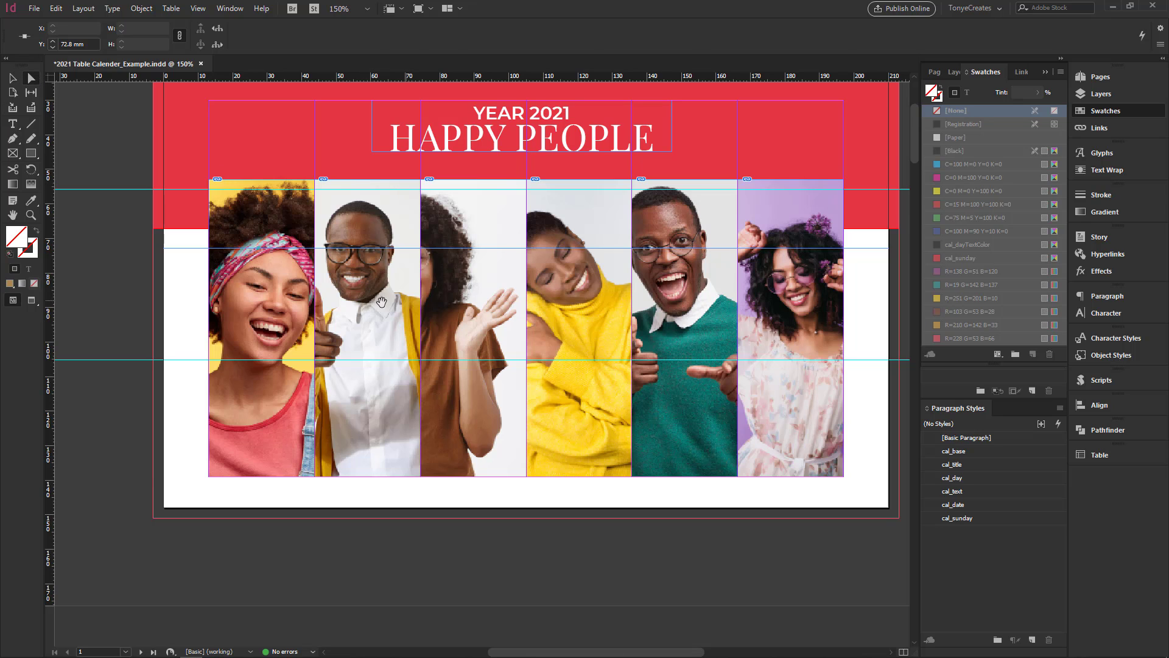
pyautogui.click(370, 318)
pyautogui.moveTo(593, 476); pyautogui.dragTo(774, 597)
pyautogui.hotkey('shift', 'Left')
pyautogui.hotkey('shift', 'Left')
pyautogui.hotkey('shift', 'Left')
pyautogui.hotkey('shift', 'Left')
pyautogui.hotkey('shift', 'Left')
pyautogui.hotkey('shift', 'Left')
pyautogui.hotkey('shift', 'Left')
pyautogui.hotkey('shift', 'Left')
pyautogui.hotkey('shift', 'Left')
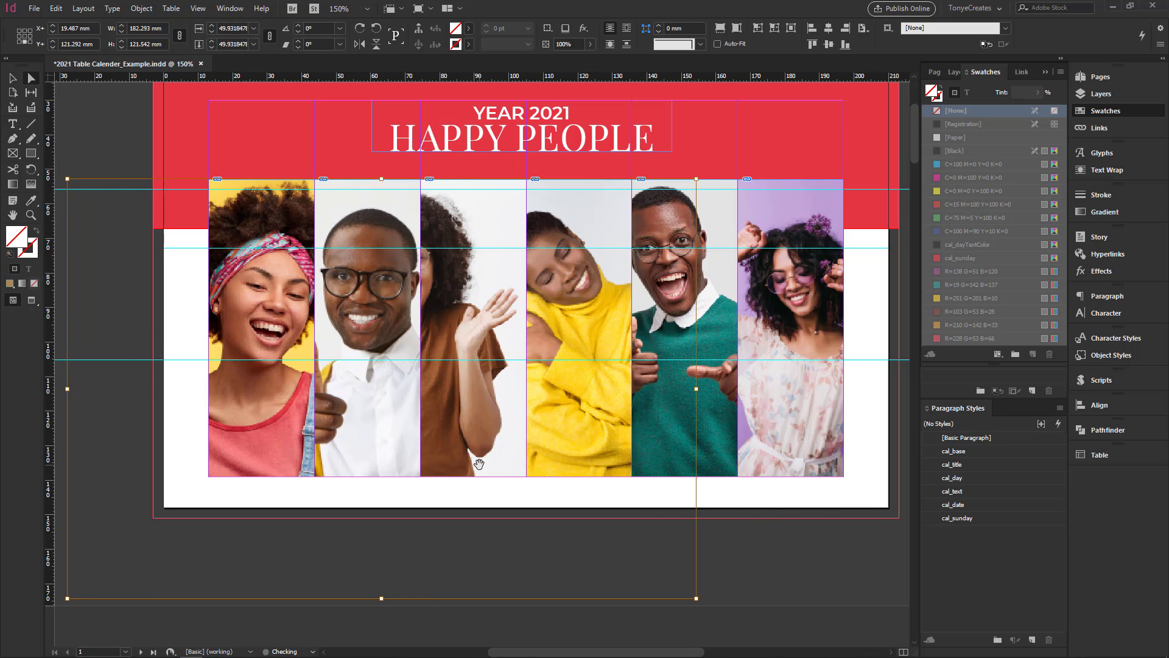
pyautogui.hotkey('shift', 'Up')
pyautogui.hotkey('shift', 'Up')
pyautogui.moveTo(748, 473); pyautogui.dragTo(738, 390)
pyautogui.moveTo(686, 495); pyautogui.dragTo(723, 520)
pyautogui.hotkey('shift', 'Left')
pyautogui.hotkey('shift', 'Left')
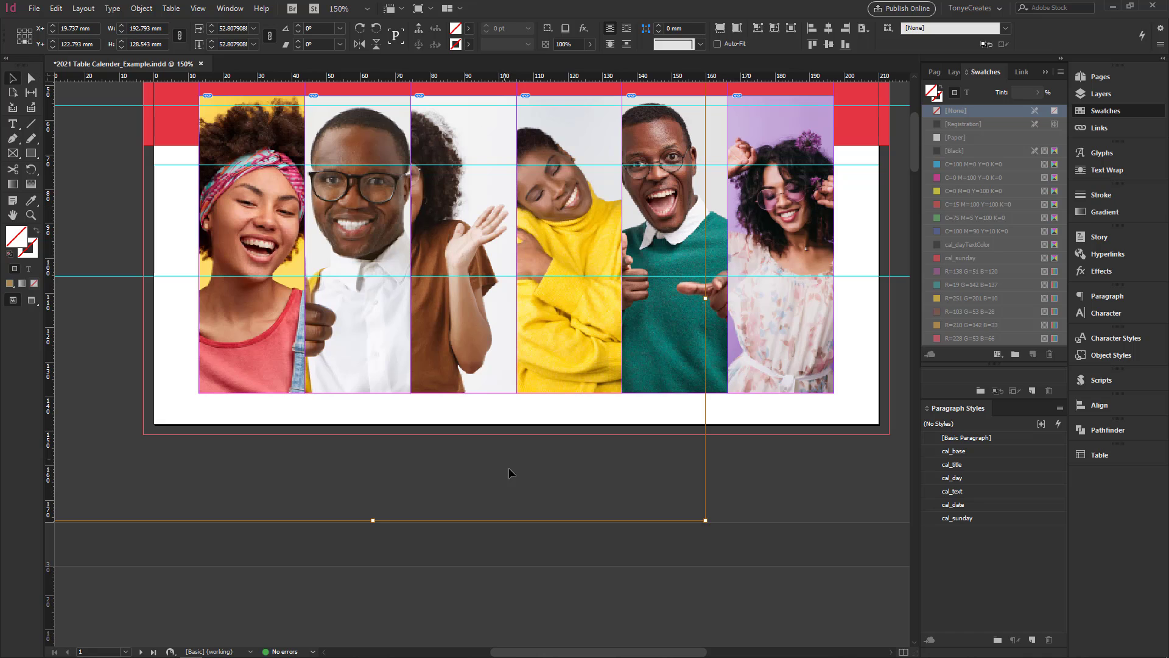
pyautogui.keyDown('ctrl'); pyautogui.click(509, 473); pyautogui.keyUp('ctrl')
# Step: Move the brown-shirt woman's face into the third strip and enlarge her photo to match the neighboring faces
pyautogui.moveTo(415, 314); pyautogui.dragTo(492, 334)
pyautogui.hotkey('shift', 'Up')
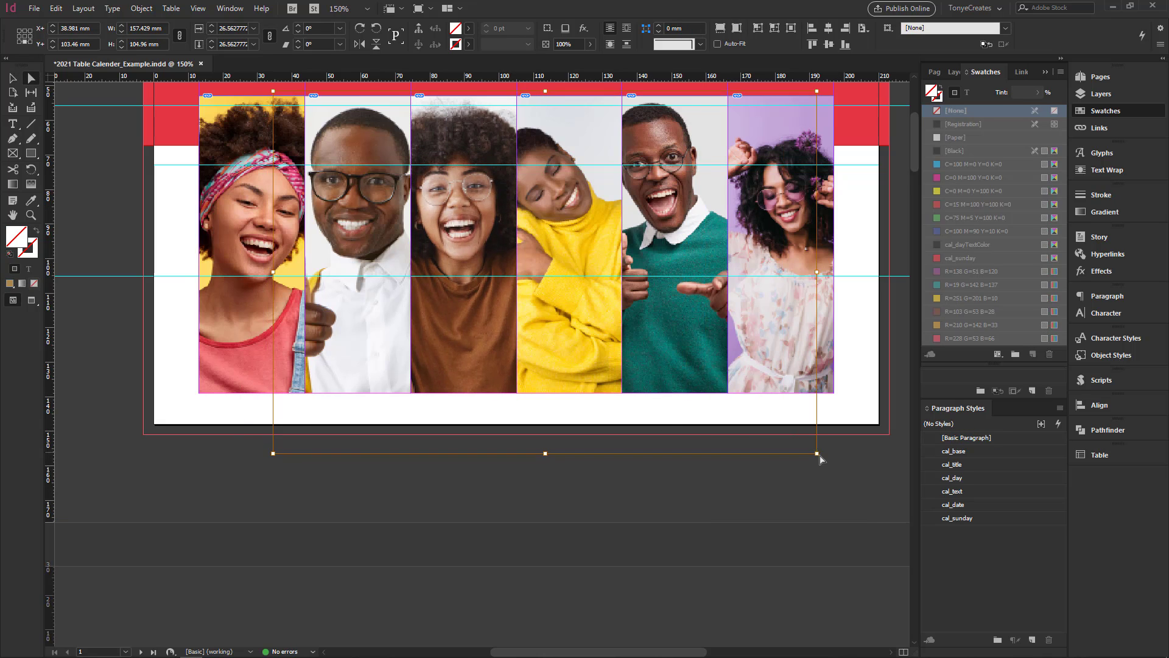
pyautogui.moveTo(814, 451); pyautogui.dragTo(872, 492)
pyautogui.hotkey('shift', 'Left')
pyautogui.hotkey('shift', 'Left')
pyautogui.hotkey('shift', 'Left')
pyautogui.moveTo(597, 440); pyautogui.dragTo(509, 457)
pyautogui.moveTo(400, 264); pyautogui.dragTo(391, 265)
# Step: Scale the yellow-sweater woman's photo to about 27.7% and shift it left and up so her face fills the fourth strip
pyautogui.click(472, 292)
pyautogui.moveTo(704, 409); pyautogui.dragTo(855, 511)
pyautogui.hotkey('shift', 'Left')
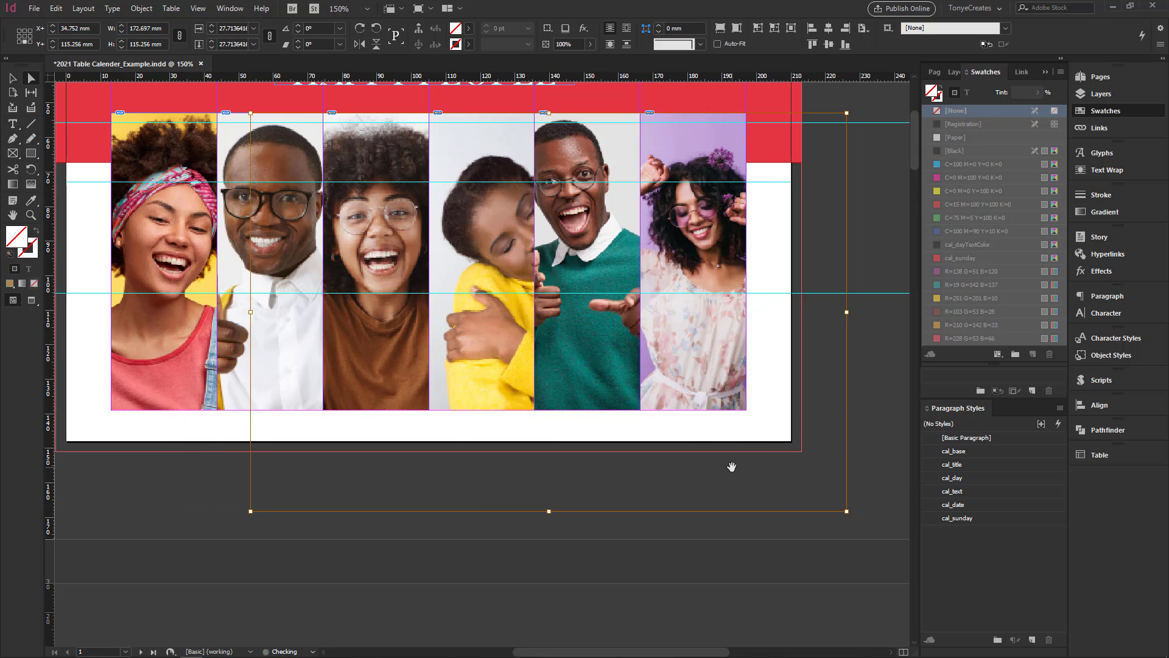
pyautogui.hotkey('shift', 'Left')
pyautogui.hotkey('shift', 'Left')
pyautogui.hotkey('shift', 'Left')
pyautogui.hotkey('shift', 'Left')
pyautogui.hotkey('shift', 'Left')
pyautogui.hotkey('shift', 'Right')
pyautogui.hotkey('shift', 'Up')
pyautogui.hotkey('shift', 'Up')
pyautogui.hotkey('shift', 'Up')
pyautogui.press('Up')
pyautogui.keyDown('ctrl'); pyautogui.click(611, 439); pyautogui.keyUp('ctrl')
# Step: Scale the green-sweater man's photo to about 22.6% inside the fifth frame and shift it left to center his face
pyautogui.click(586, 341)
pyautogui.moveTo(809, 408); pyautogui.dragTo(932, 609)
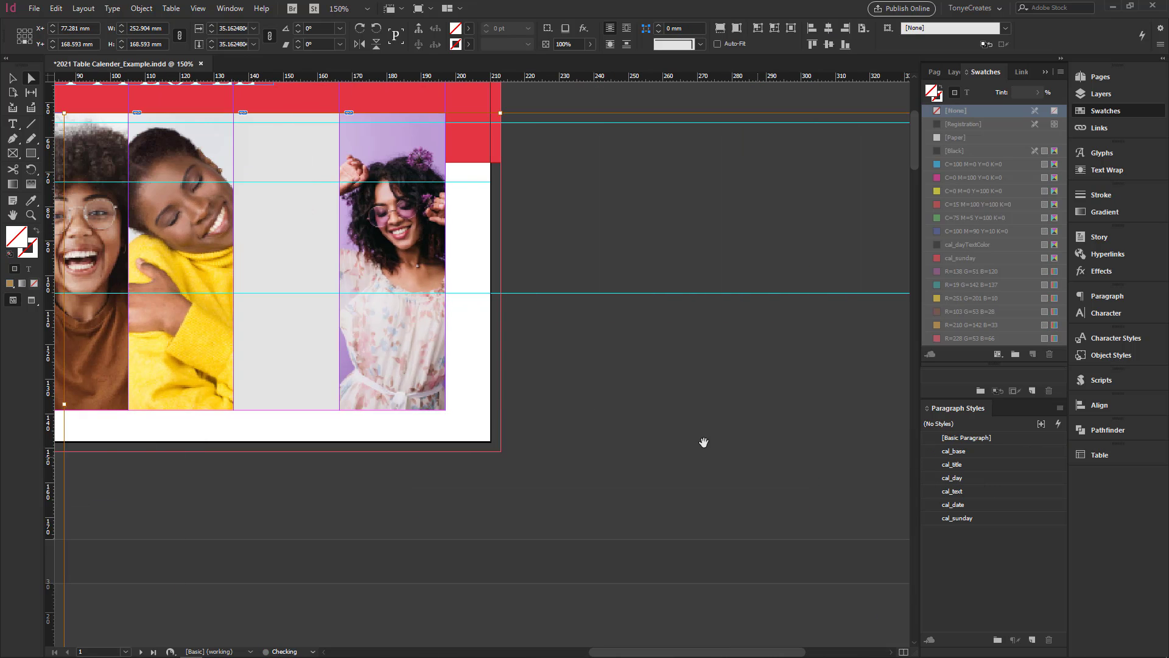
pyautogui.hotkey('ctrl', 'z')
pyautogui.moveTo(509, 410); pyautogui.dragTo(612, 478)
pyautogui.moveTo(516, 411); pyautogui.dragTo(785, 415)
pyautogui.hotkey('shift', 'Left')
pyautogui.hotkey('shift', 'Left')
pyautogui.hotkey('shift', 'Left')
pyautogui.moveTo(851, 481); pyautogui.dragTo(863, 490)
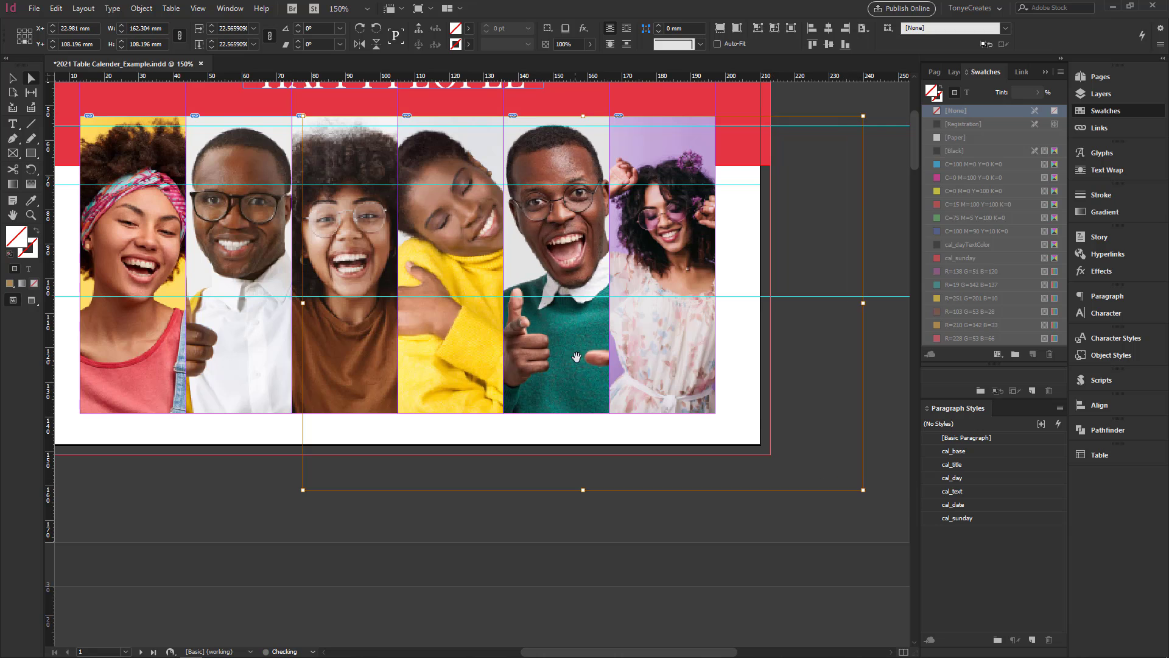
pyautogui.hotkey('shift', 'Left')
# Step: Enlarge the photo of the woman on purple inside the sixth frame and shift it left to center her face
pyautogui.click(664, 347)
pyautogui.moveTo(665, 348); pyautogui.dragTo(472, 326)
pyautogui.moveTo(691, 391); pyautogui.dragTo(843, 491)
pyautogui.moveTo(521, 384); pyautogui.dragTo(445, 331)
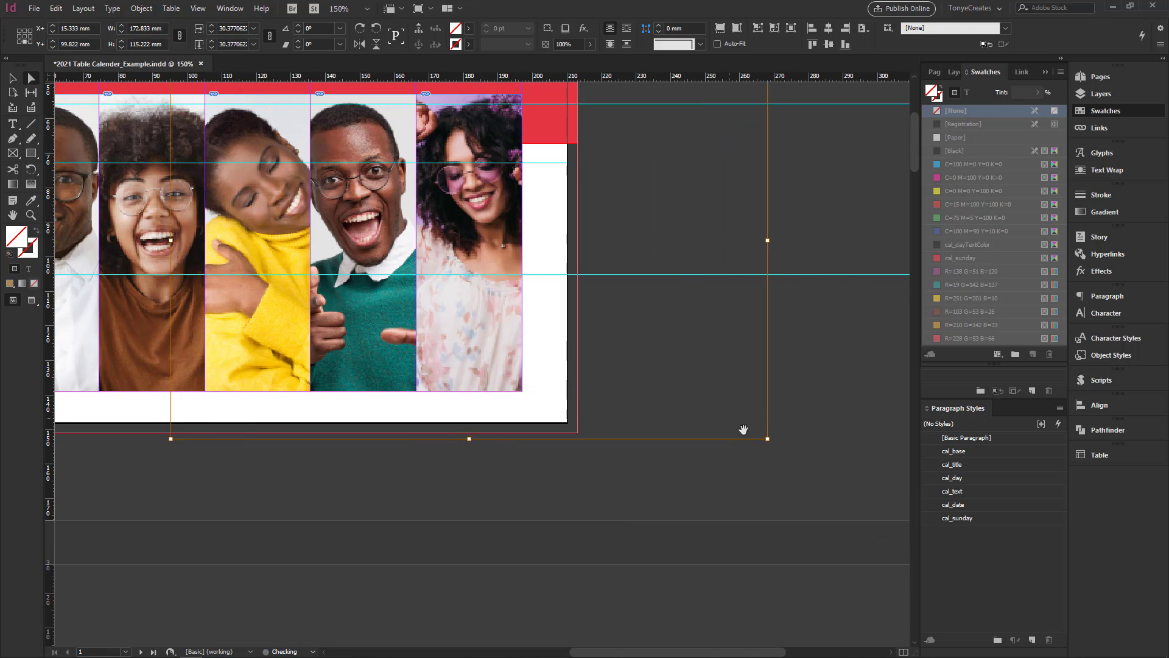
pyautogui.moveTo(767, 438); pyautogui.dragTo(787, 519)
pyautogui.hotkey('shift', 'Left')
pyautogui.hotkey('shift', 'Left')
pyautogui.hotkey('shift', 'Left')
pyautogui.hotkey('shift', 'Left')
pyautogui.hotkey('shift', 'Left')
pyautogui.moveTo(370, 173); pyautogui.dragTo(680, 316)
pyautogui.moveTo(681, 317); pyautogui.dragTo(717, 295)
# Step: Rescale the green-sweater man's photo to about 24% and nudge it to keep his face centered in the strip
pyautogui.click(602, 286)
pyautogui.hotkey('shift', 'Right')
pyautogui.moveTo(730, 426); pyautogui.dragTo(662, 345)
pyautogui.moveTo(838, 443); pyautogui.dragTo(873, 471)
pyautogui.hotkey('shift', 'Left')
pyautogui.hotkey('shift', 'Left')
# Step: Enlarge the yellow-sweater woman's photo a little more and scale the brown-shirt woman's photo to about 29.9%
pyautogui.moveTo(439, 201); pyautogui.dragTo(535, 247)
pyautogui.click(524, 256)
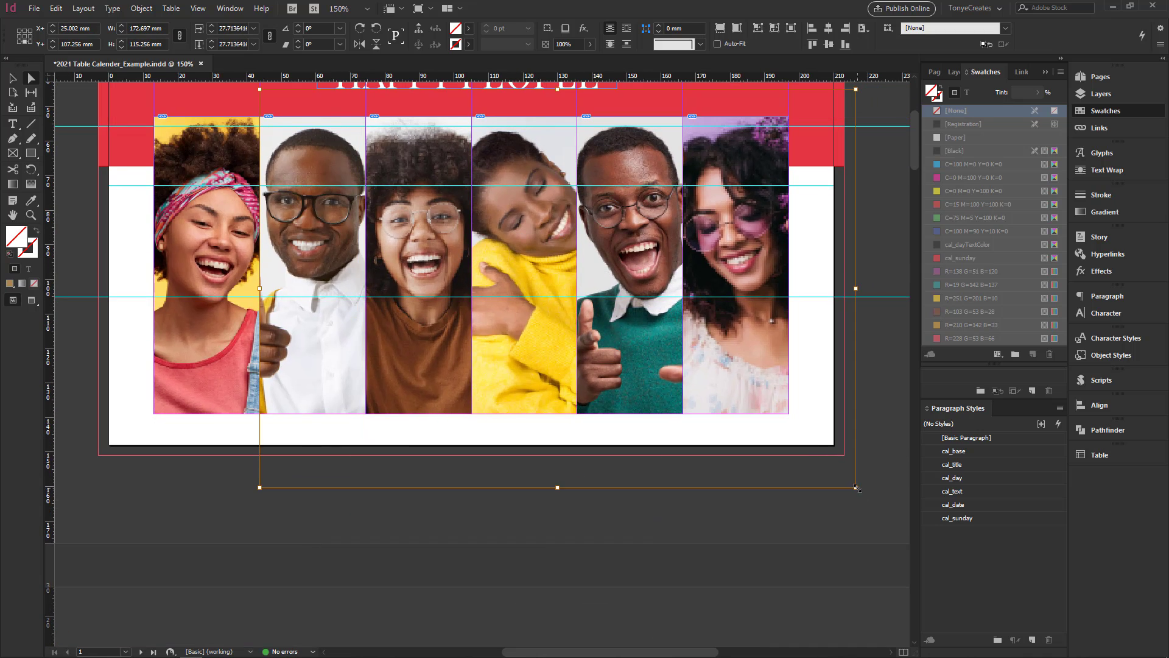
pyautogui.moveTo(855, 487); pyautogui.dragTo(894, 513)
pyautogui.moveTo(573, 375)
pyautogui.mouseDown()
pyautogui.moveTo(551, 365)
pyautogui.moveTo(563, 371)
pyautogui.mouseUp()
pyautogui.click(426, 341)
pyautogui.moveTo(819, 512); pyautogui.dragTo(830, 519)
pyautogui.hotkey('shift', 'Left')
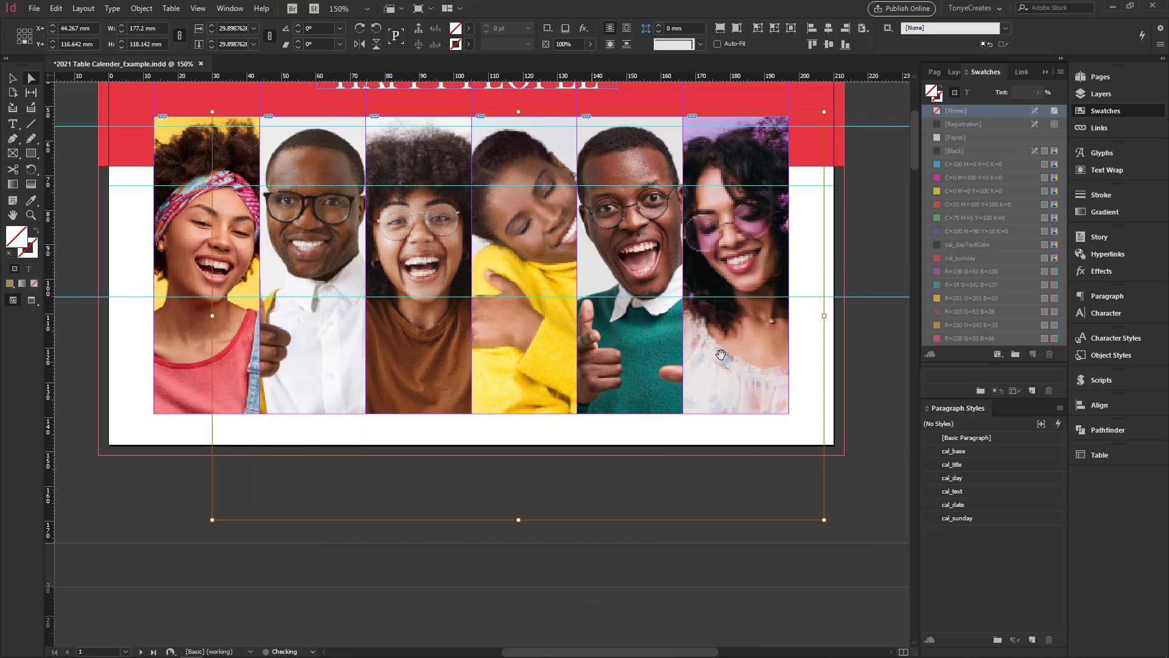
# Step: Enlarge the photo of the woman on purple slightly and nudge it left inside the sixth strip
pyautogui.click(720, 354)
pyautogui.moveTo(720, 355); pyautogui.dragTo(408, 269)
pyautogui.moveTo(813, 493); pyautogui.dragTo(833, 505)
pyautogui.moveTo(426, 243); pyautogui.dragTo(569, 380)
pyautogui.hotkey('shift', 'Left')
pyautogui.click(463, 328)
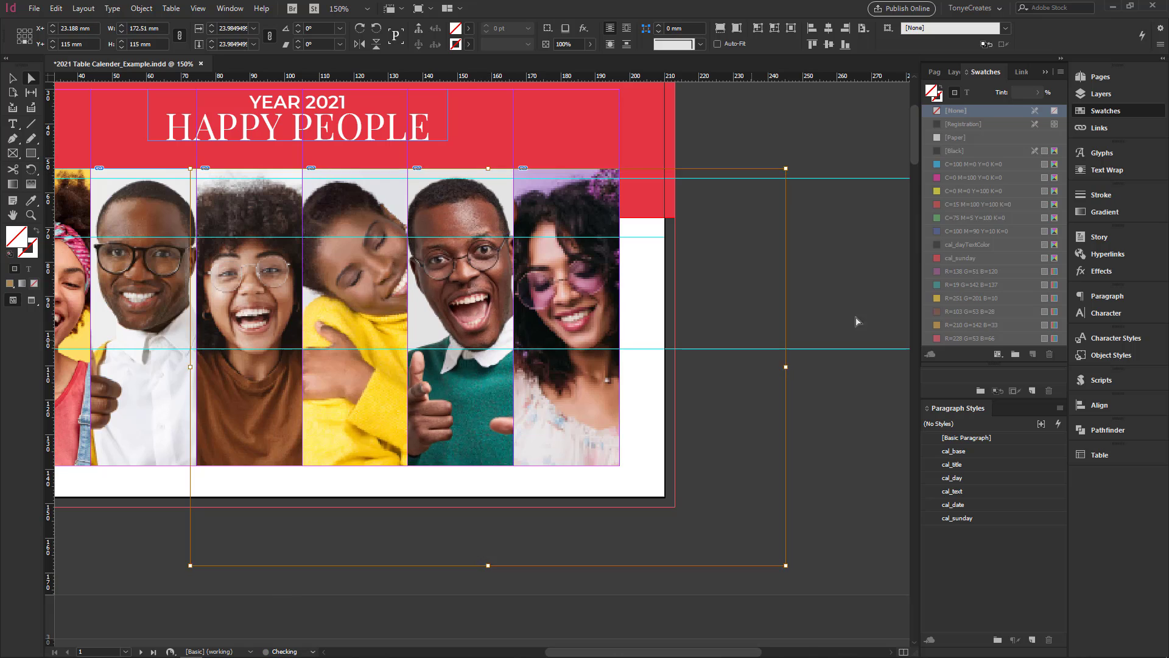
pyautogui.click(856, 321)
# Step: Draw an orange rectangle of about 30.6 × 12 mm from the first photo strip's lower edge down to the bleed
pyautogui.scroll(-2, 895, 315)
pyautogui.click(31, 153)
pyautogui.click(79, 165)
pyautogui.moveTo(671, 493); pyautogui.dragTo(227, 412)
pyautogui.click(251, 332)
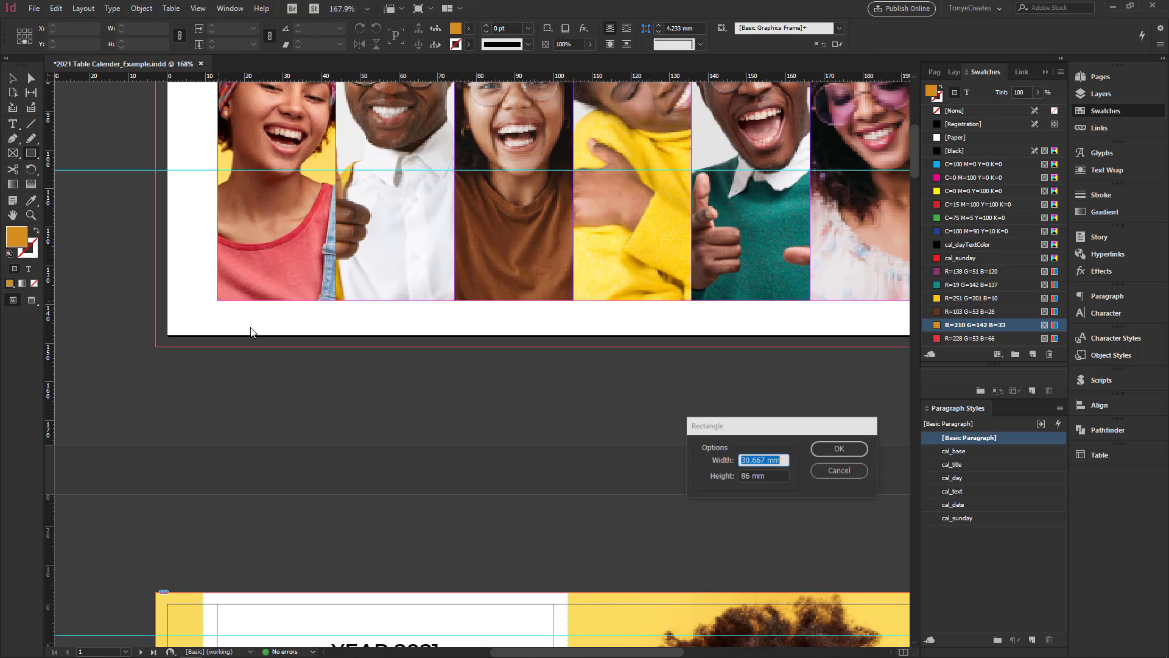
pyautogui.press('Escape')
pyautogui.moveTo(217, 300); pyautogui.dragTo(336, 347)
pyautogui.press('v')
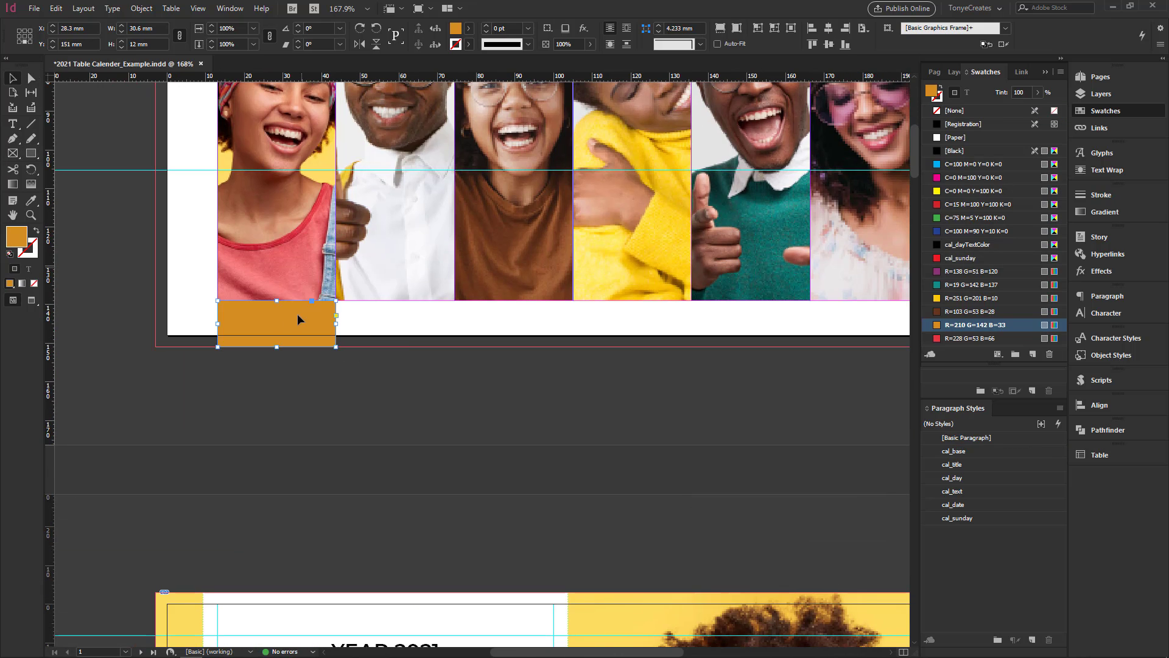
# Step: Duplicate the orange rectangle beneath the second, third and fourth photo strips
pyautogui.moveTo(489, 360); pyautogui.dragTo(190, 286)
pyautogui.moveTo(305, 290); pyautogui.dragTo(305, 303)
pyautogui.moveTo(227, 380); pyautogui.dragTo(567, 379)
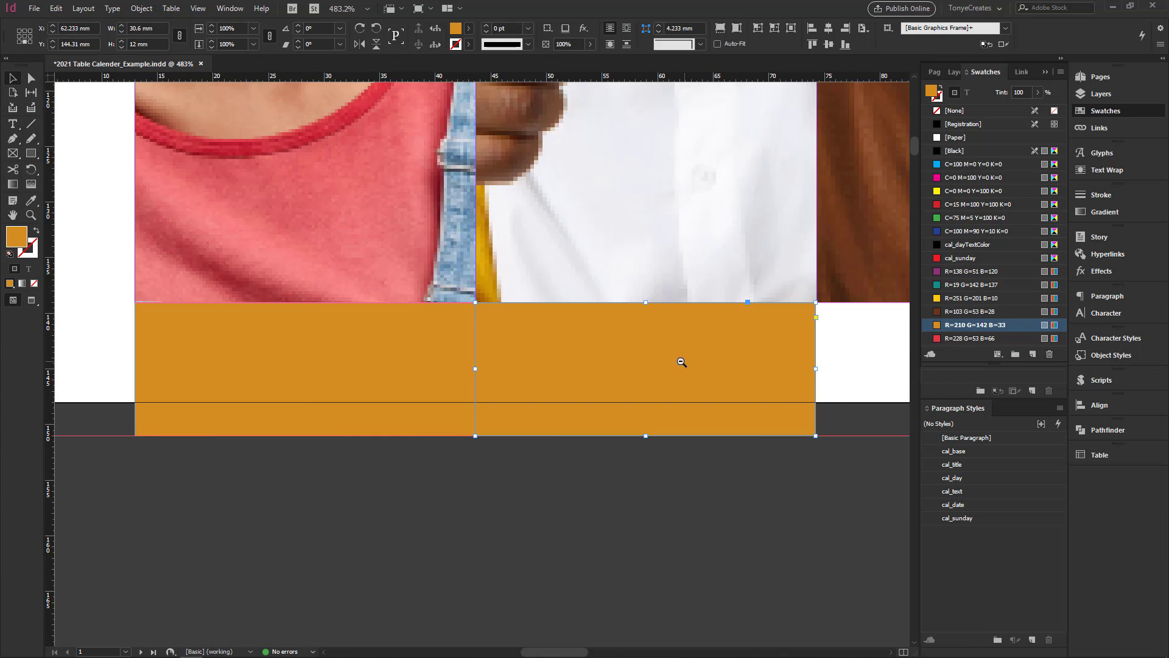
pyautogui.scroll(-4, 684, 366)
pyautogui.moveTo(346, 346); pyautogui.dragTo(457, 346)
pyautogui.scroll(5, 457, 349)
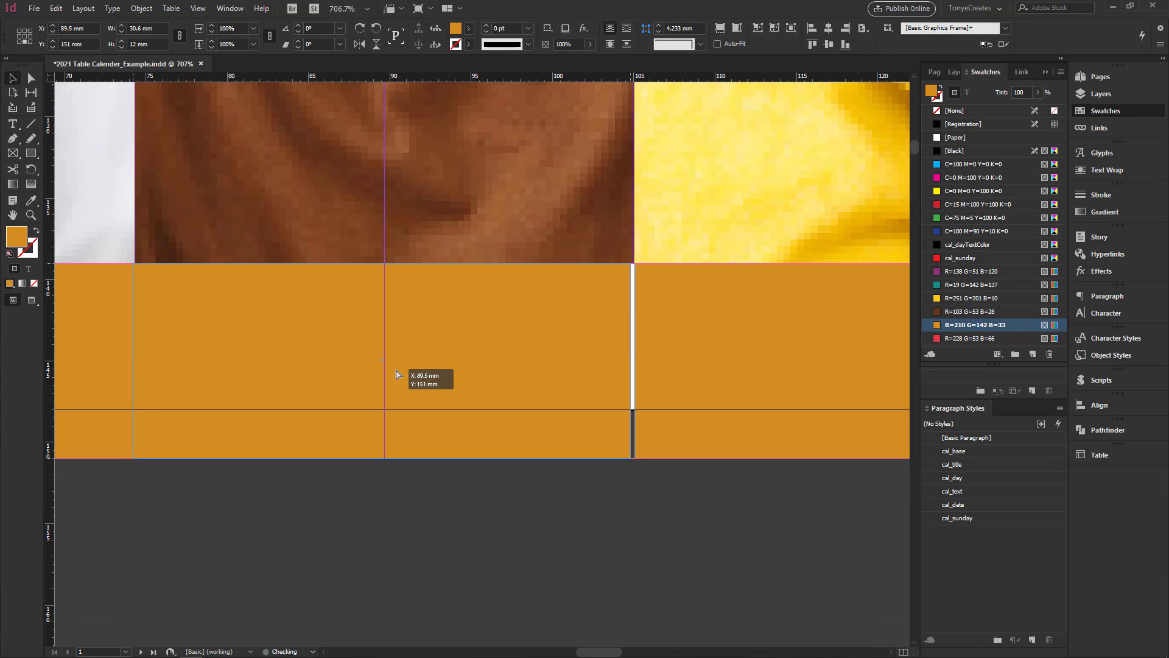
# Step: Widen the rectangles under the middle strips to 30.667 mm and align them with the strip edges to close the gaps
pyautogui.moveTo(360, 361); pyautogui.dragTo(361, 363)
pyautogui.scroll(3, 690, 410)
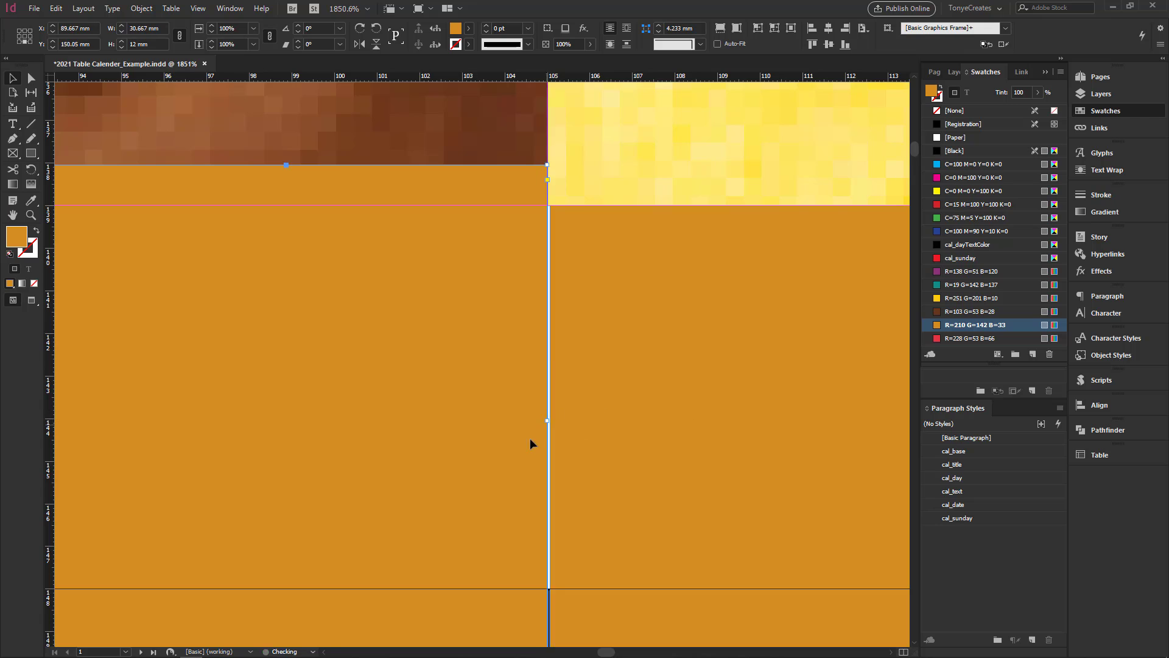
pyautogui.scroll(-5, 530, 444)
pyautogui.hscroll(-3, 422, 370)
pyautogui.scroll(7, 534, 302)
pyautogui.moveTo(371, 404); pyautogui.dragTo(388, 404)
pyautogui.moveTo(551, 371); pyautogui.dragTo(563, 471)
# Step: Line up the fourth rectangle with its strip and duplicate two rectangles beneath the fifth and sixth strips
pyautogui.scroll(-9, 367, 609)
pyautogui.scroll(7, 474, 634)
pyautogui.moveTo(748, 444); pyautogui.dragTo(745, 444)
pyautogui.hscroll(5, 581, 465)
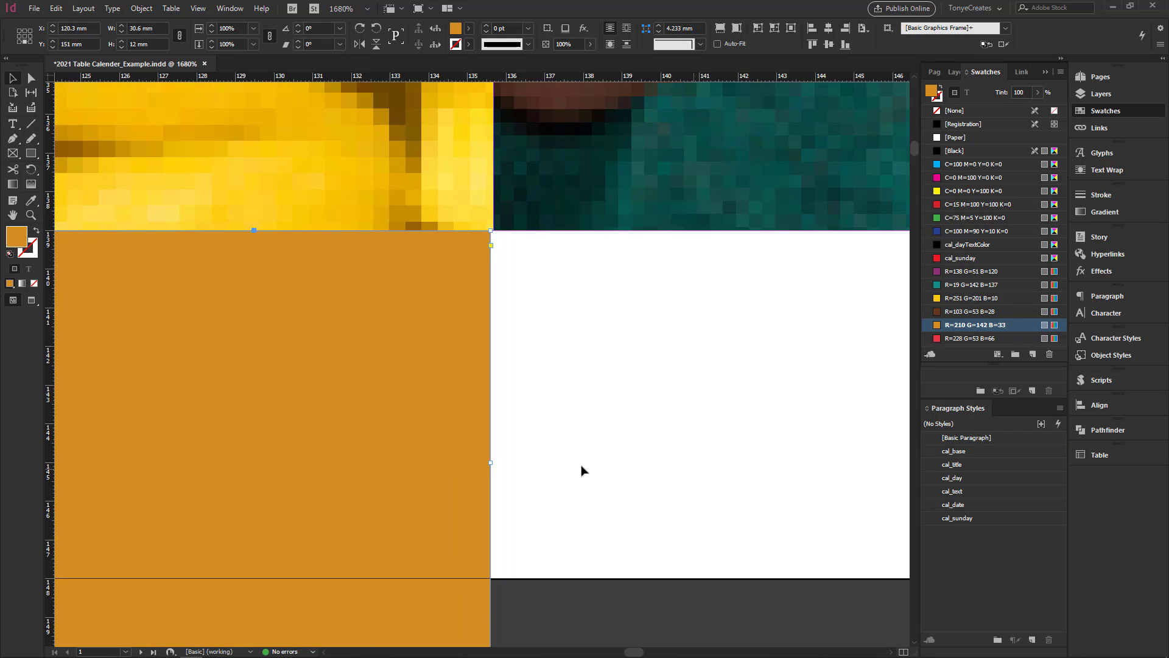
pyautogui.click(592, 399)
pyautogui.scroll(-6, 487, 328)
pyautogui.moveTo(368, 347); pyautogui.dragTo(580, 347)
pyautogui.moveTo(624, 341)
pyautogui.mouseDown()
pyautogui.moveTo(423, 347)
pyautogui.moveTo(635, 348)
pyautogui.mouseUp()
# Step: Widen the rectangle under the first photo strip to 30.667 mm to meet its neighbor
pyautogui.moveTo(137, 376); pyautogui.dragTo(895, 411)
pyautogui.scroll(7, 499, 364)
pyautogui.moveTo(373, 439); pyautogui.dragTo(377, 444)
pyautogui.scroll(-6, 466, 338)
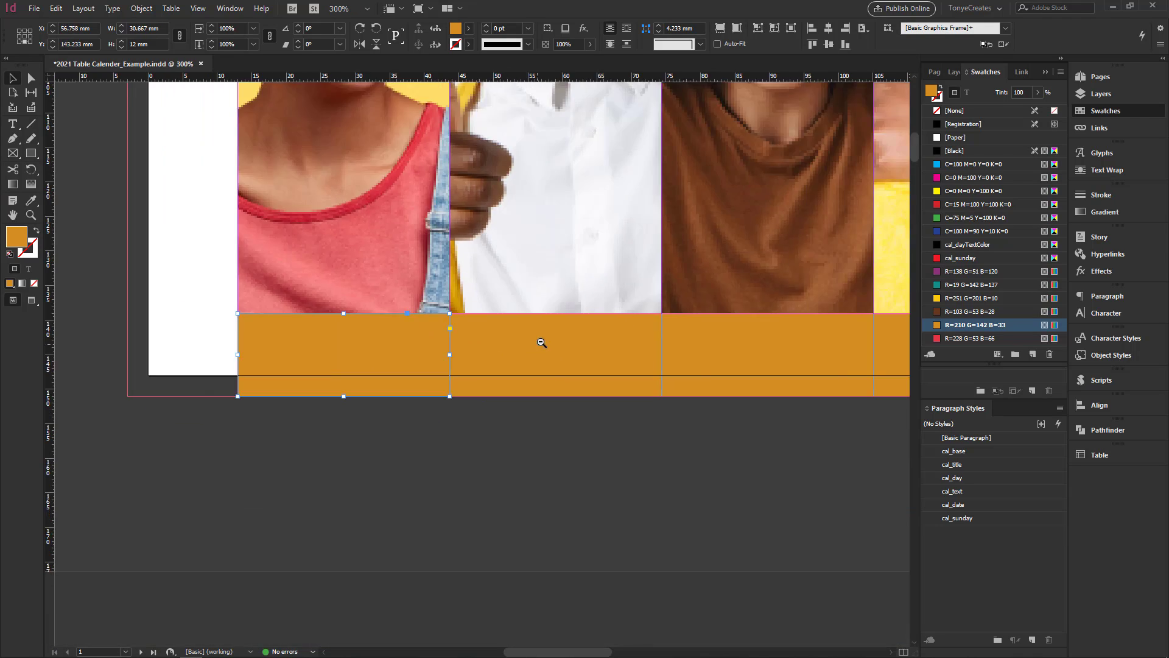
# Step: Fill the first rectangle with R=228 G=53 B=66 and the third with R=103 G=53 B=28
pyautogui.keyDown('ctrl'); pyautogui.keyDown('alt'); pyautogui.click(540, 342); pyautogui.keyUp('alt'); pyautogui.keyUp('ctrl')
pyautogui.keyDown('ctrl'); pyautogui.keyDown('alt'); pyautogui.click(541, 342); pyautogui.keyUp('alt'); pyautogui.keyUp('ctrl')
pyautogui.click(1035, 338)
pyautogui.click(329, 426)
pyautogui.click(451, 418)
pyautogui.click(974, 311)
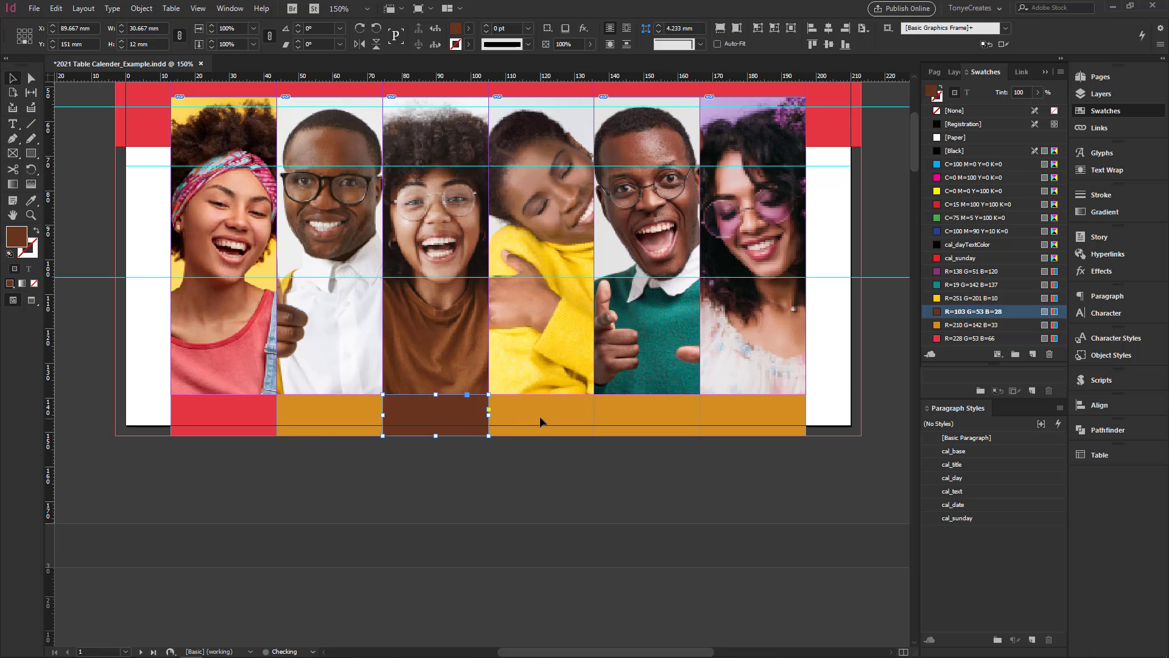
# Step: Fill the fourth, fifth and sixth rectangles with R=251 G=201 B=10, R=19 G=142 B=137 and R=138 G=51 B=120
pyautogui.click(539, 422)
pyautogui.click(974, 298)
pyautogui.click(646, 419)
pyautogui.click(1033, 286)
pyautogui.click(752, 419)
pyautogui.click(961, 272)
# Step: Show the cover in preview mode, fit the YEAR 2021 HAPPY PEOPLE frame to its text and center it horizontally on the page
pyautogui.hotkey('ctrl', '0')
pyautogui.press('w')
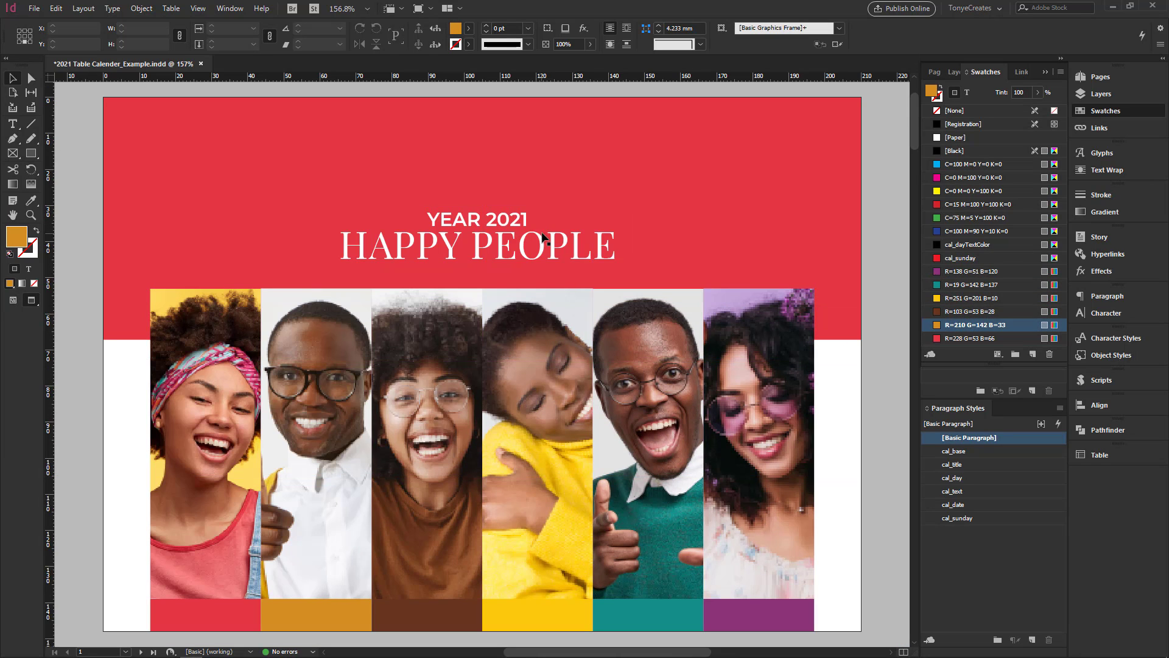
pyautogui.click(542, 238)
pyautogui.doubleClick(634, 233)
pyautogui.click(888, 29)
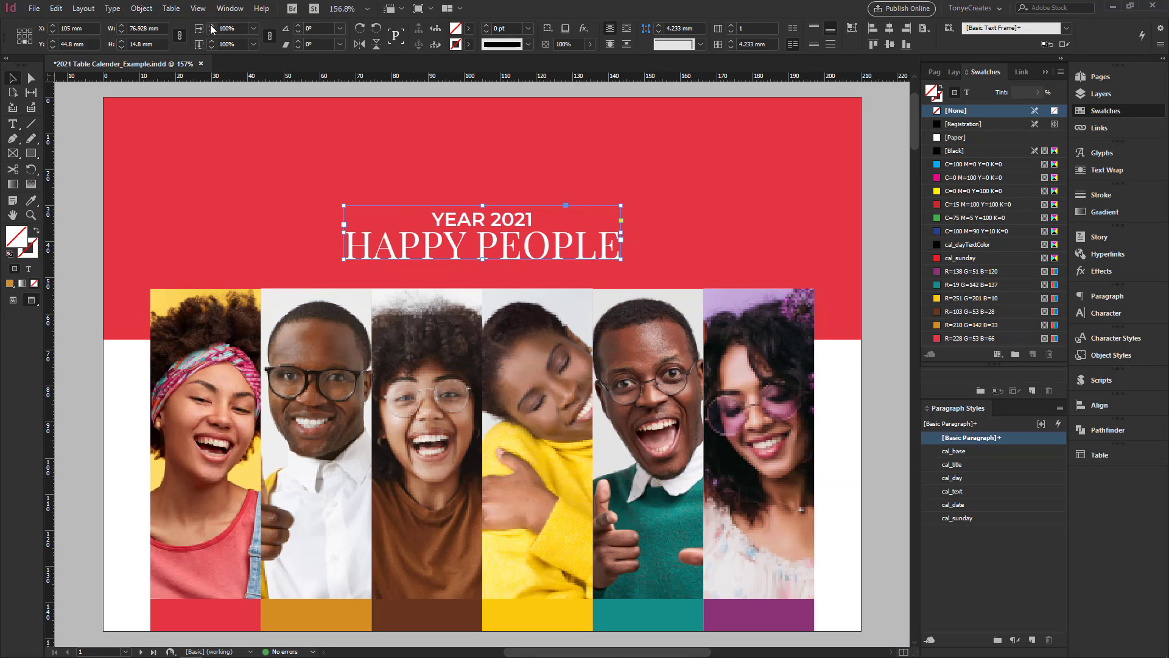
# Step: Scale up the title to the combined width of the four middle strips, place it just above the photos and review the whole cover
pyautogui.click(211, 26)
pyautogui.moveTo(638, 233); pyautogui.dragTo(638, 245)
pyautogui.click(877, 428)
pyautogui.hotkey('ctrl', '-')
pyautogui.hotkey('ctrl', '-')
pyautogui.moveTo(880, 489); pyautogui.dragTo(864, 429)
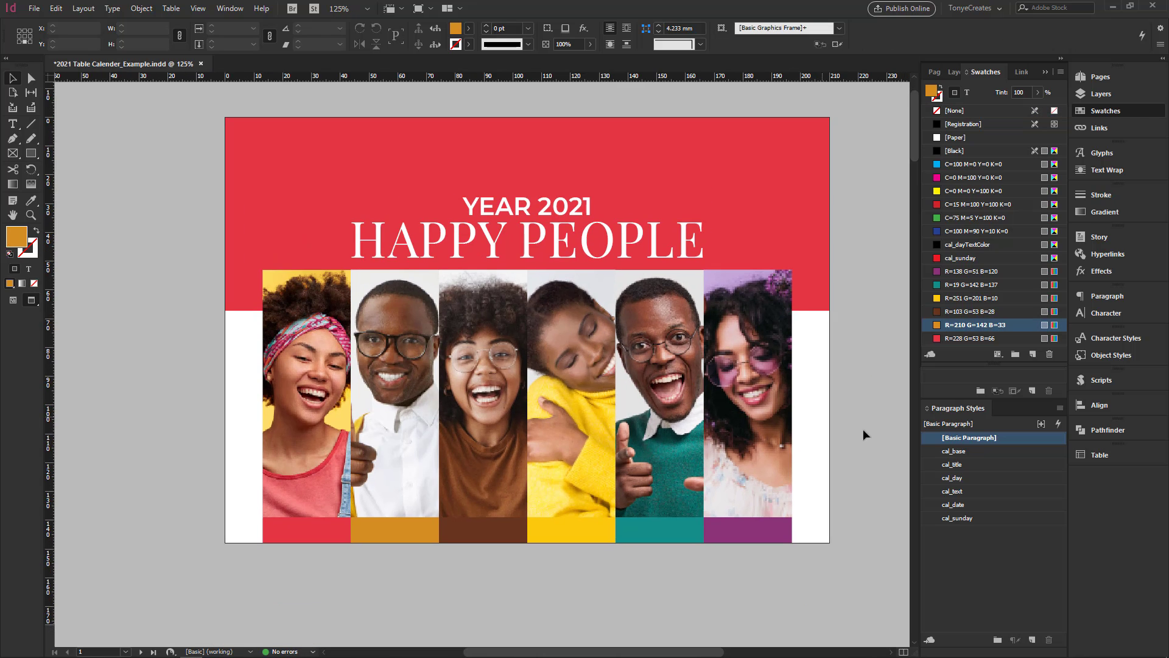
pyautogui.hotkey('ctrl', '0')
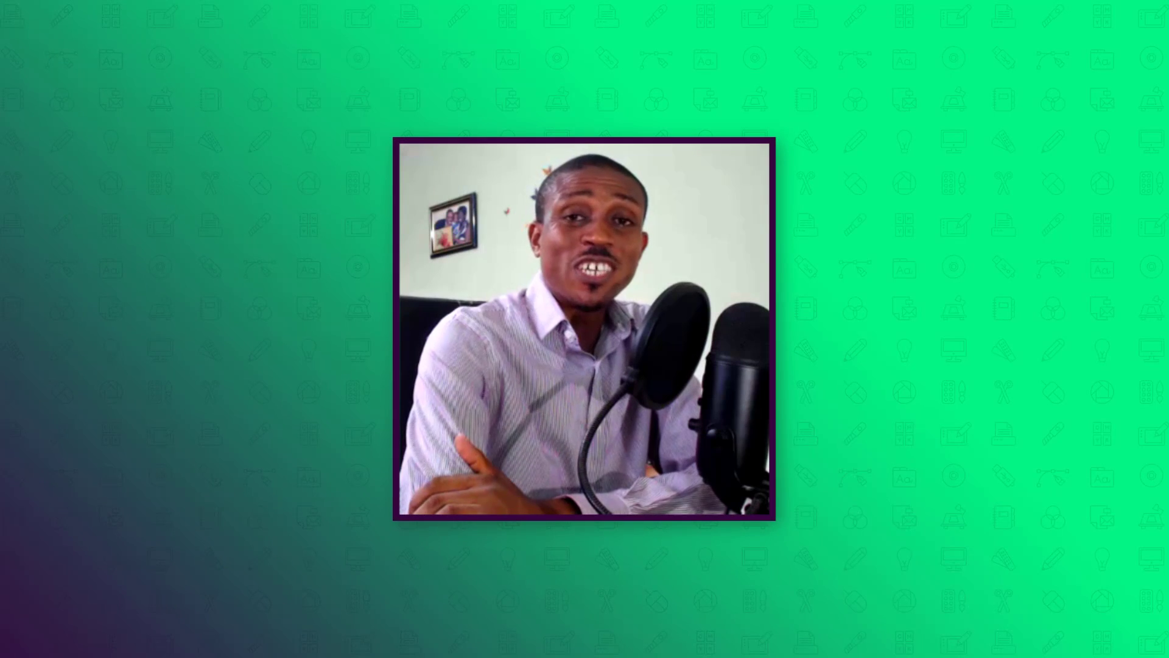